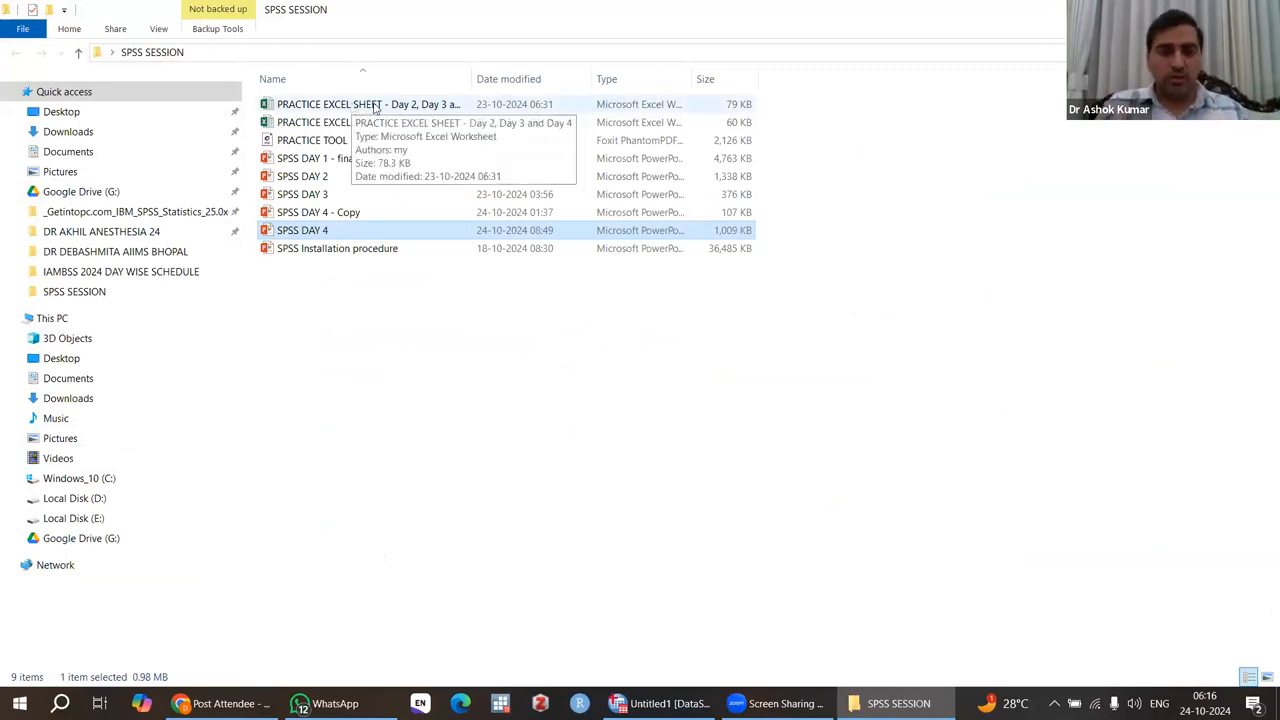
Open the workbook PRACTICE EXCEL SHEET - Day 2, Day 3 and Day 4 and examine Sheet1's column headings and records.
double_click(375, 106)
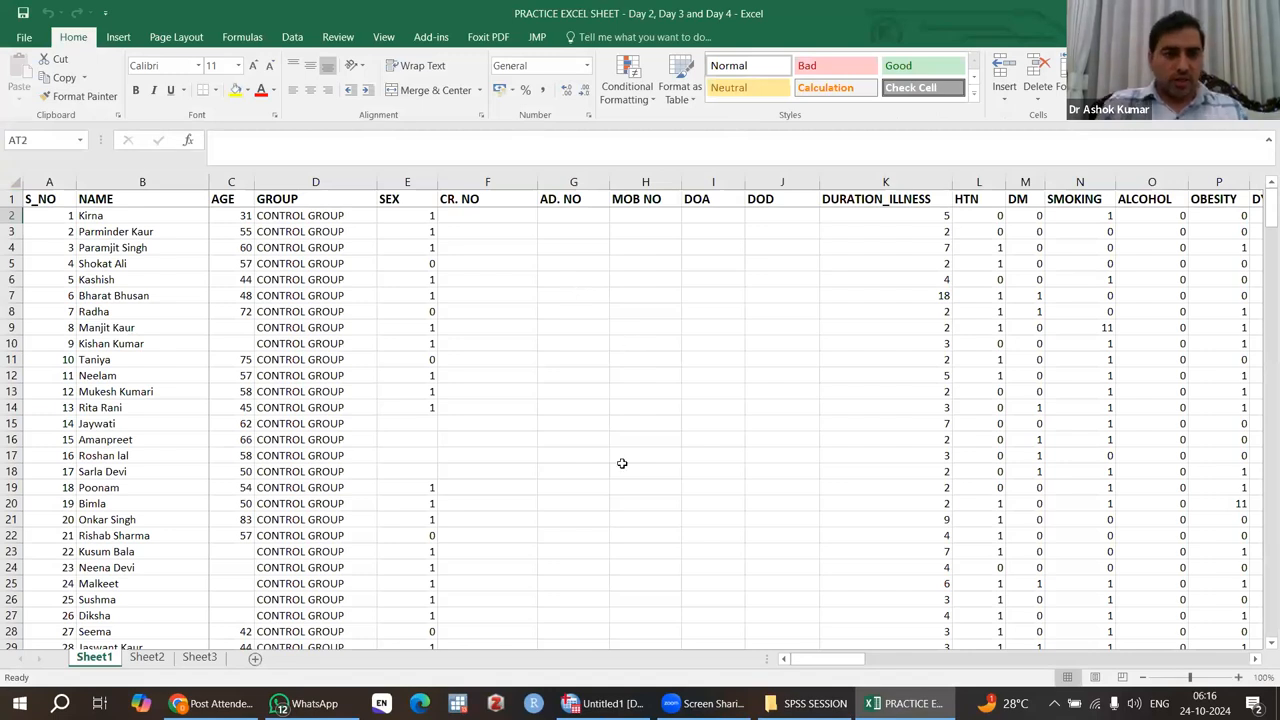
left_click(47, 180)
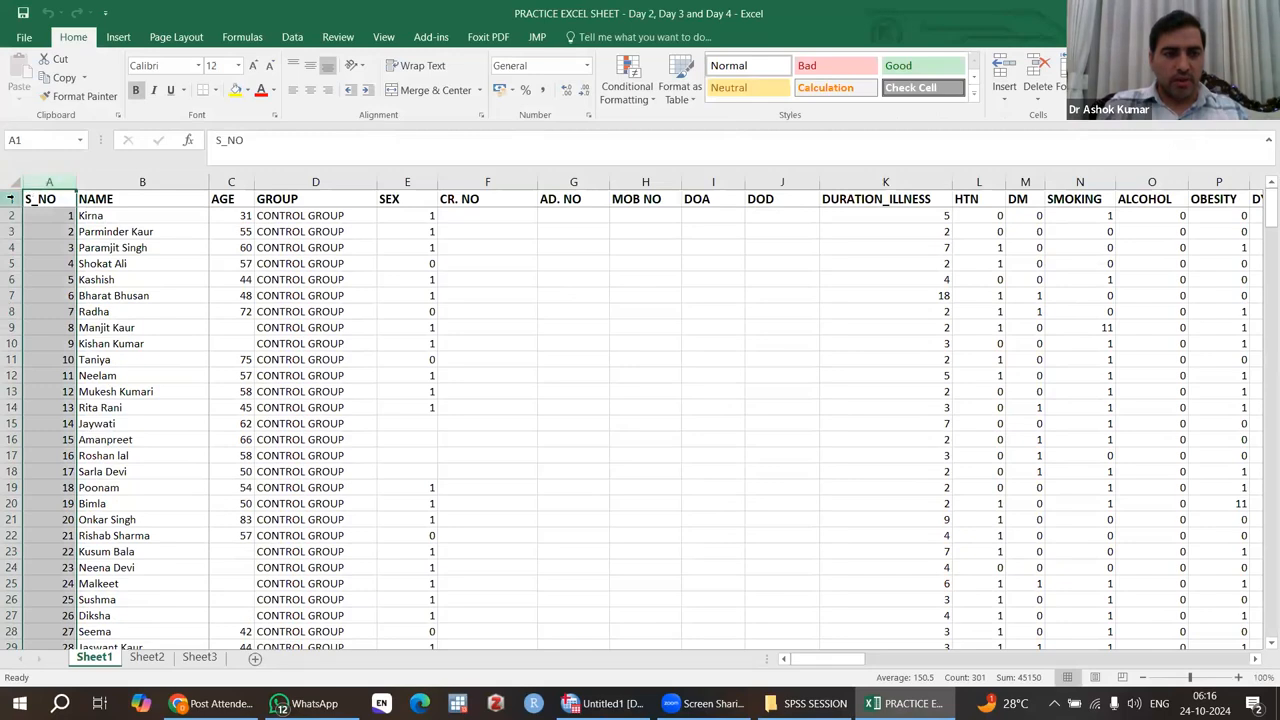
left_click(11, 199)
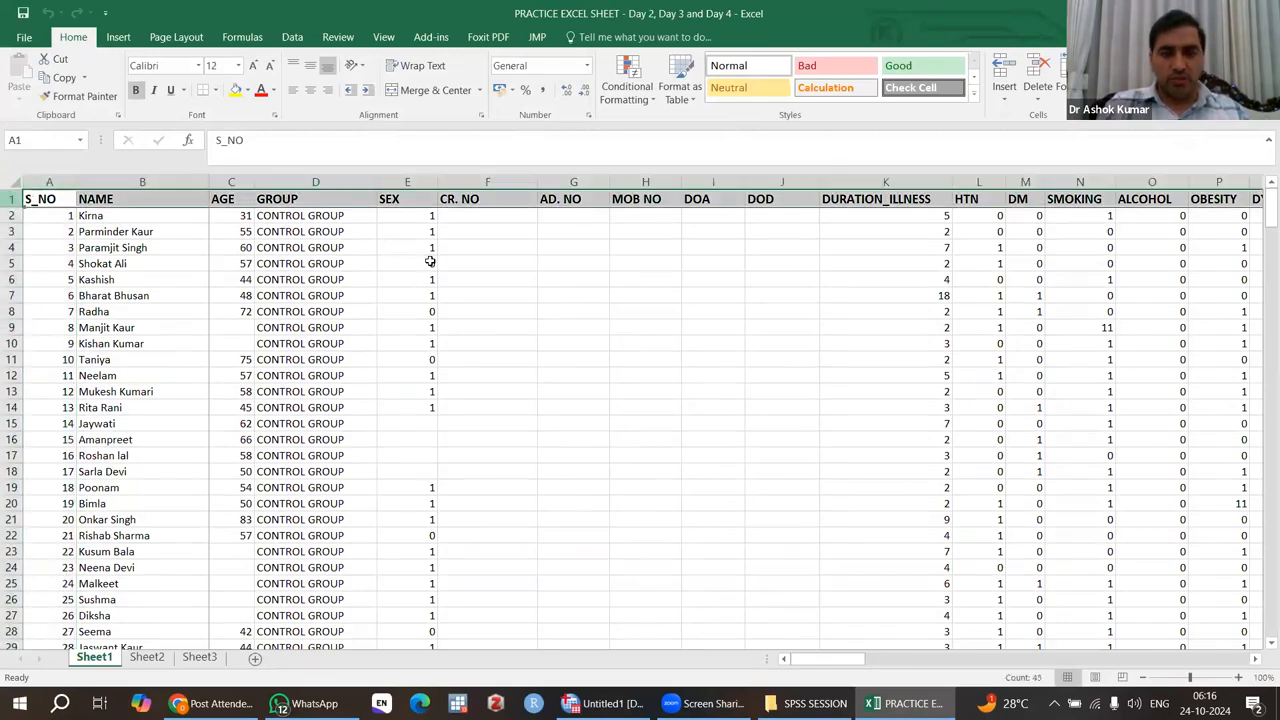
scroll(682, 338, "right", 3)
scroll(682, 338, "right", 10)
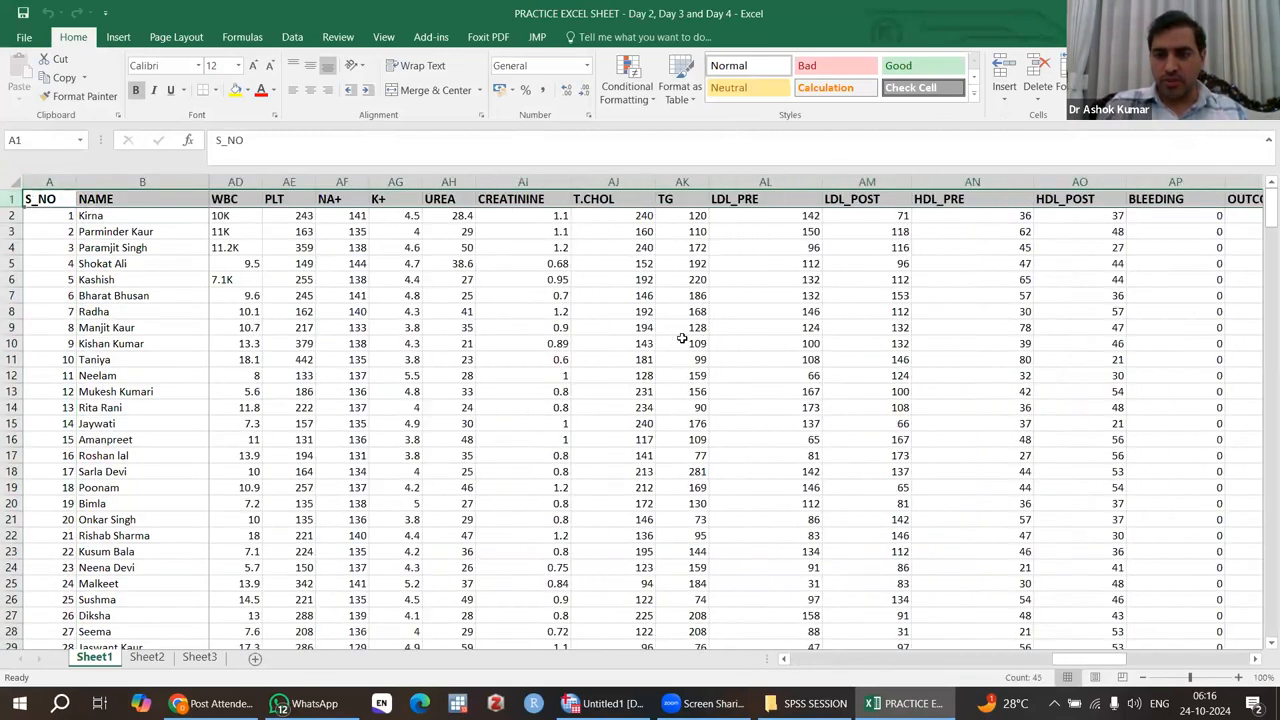
scroll(682, 338, "right", 2)
scroll(682, 338, "left", 12)
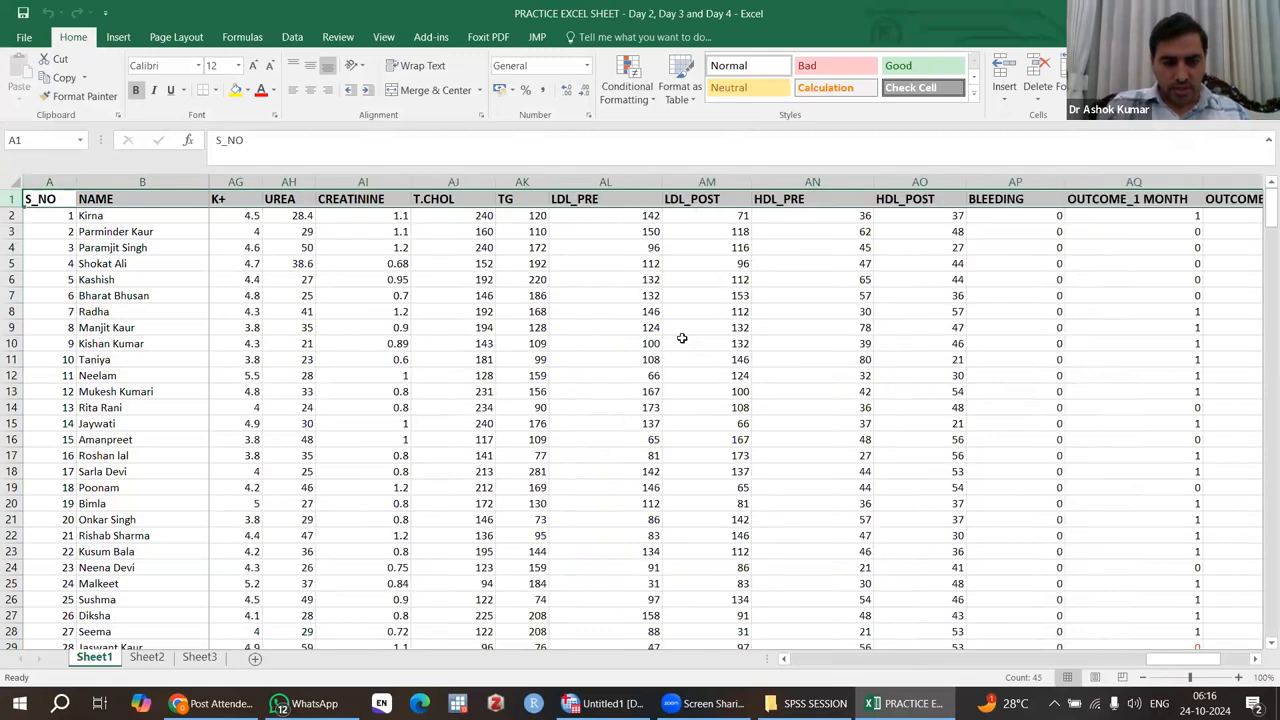
scroll(682, 338, "down", 20)
scroll(682, 338, "down", 20)
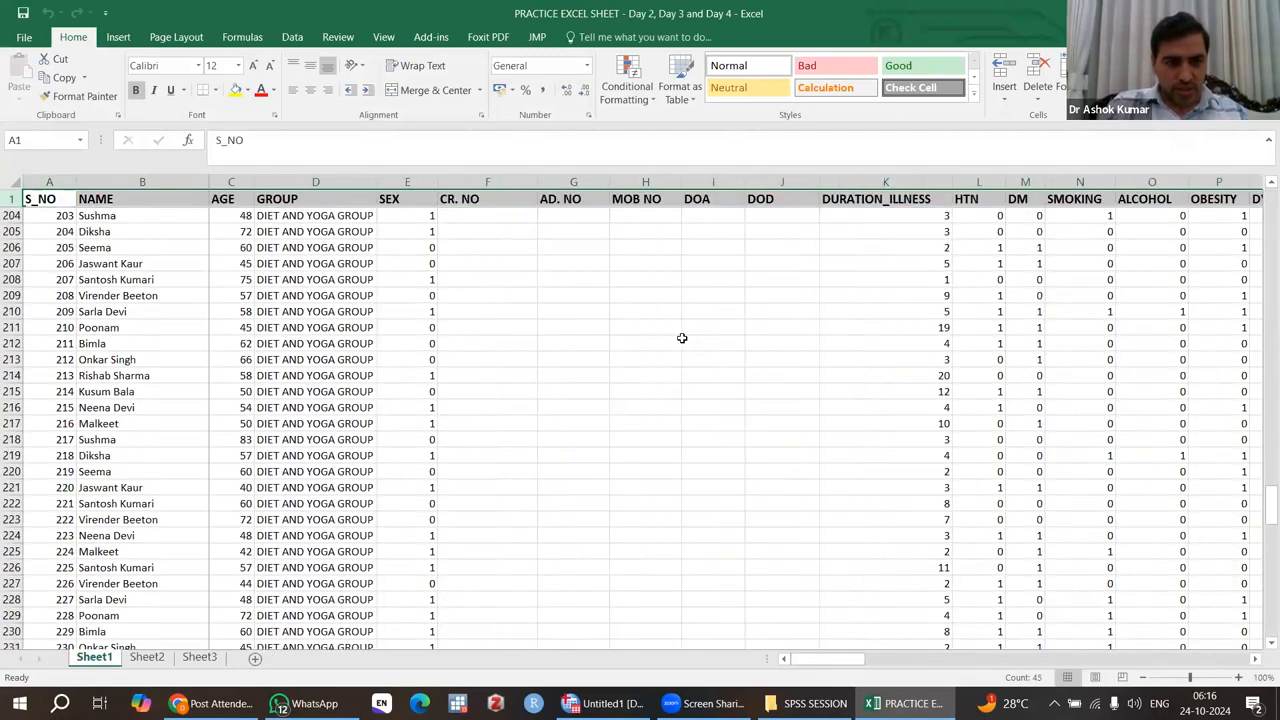
scroll(682, 338, "down", 3)
scroll(682, 338, "up", 2)
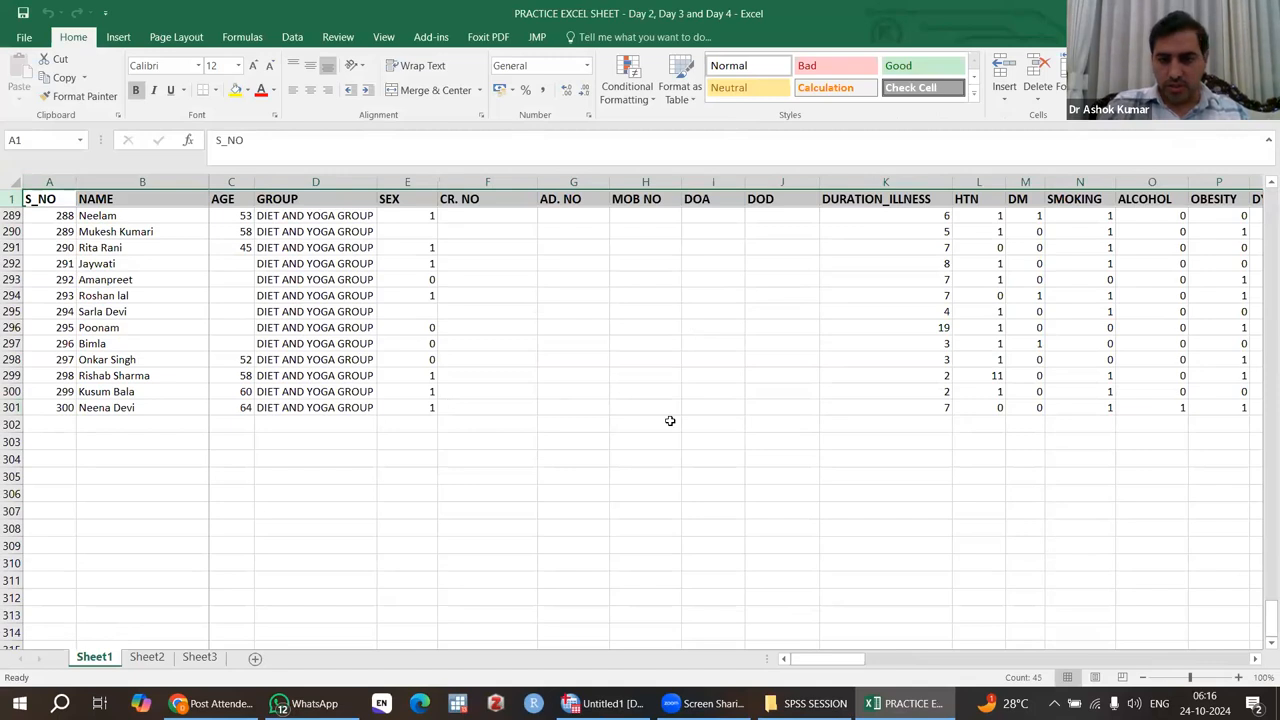
scroll(670, 421, "right", 8)
scroll(670, 421, "up", 20)
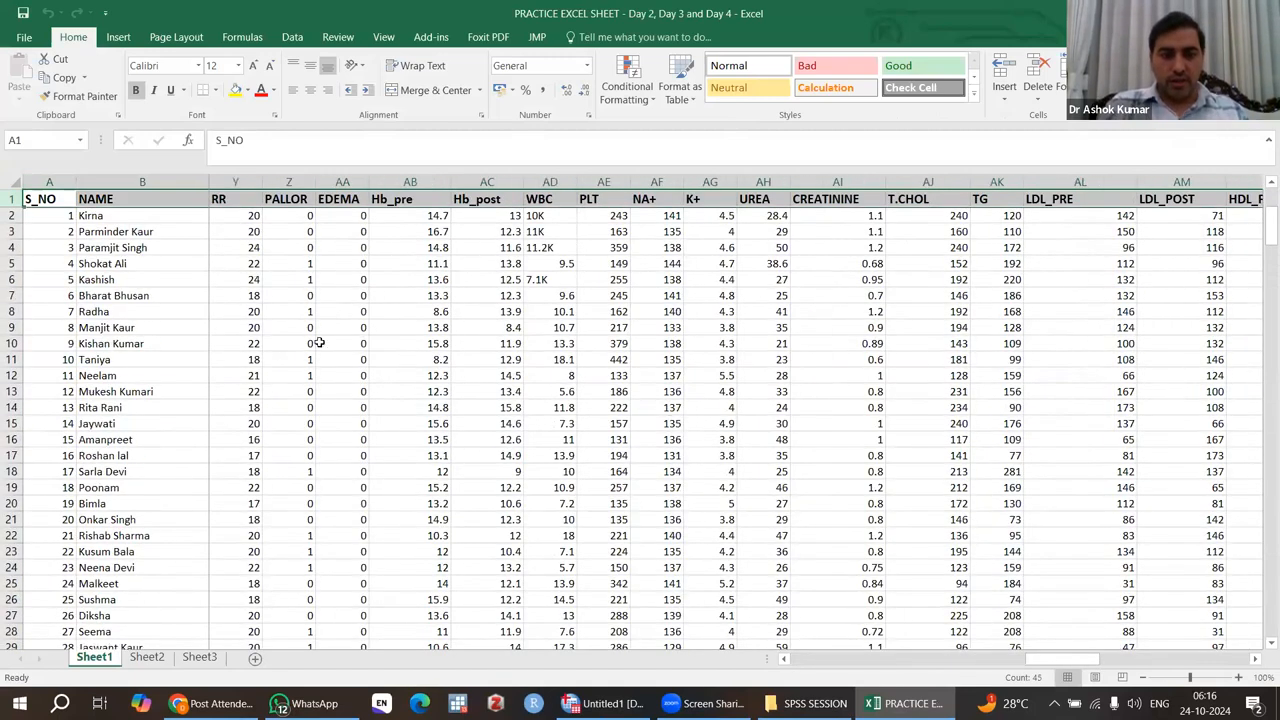
scroll(310, 338, "left", 8)
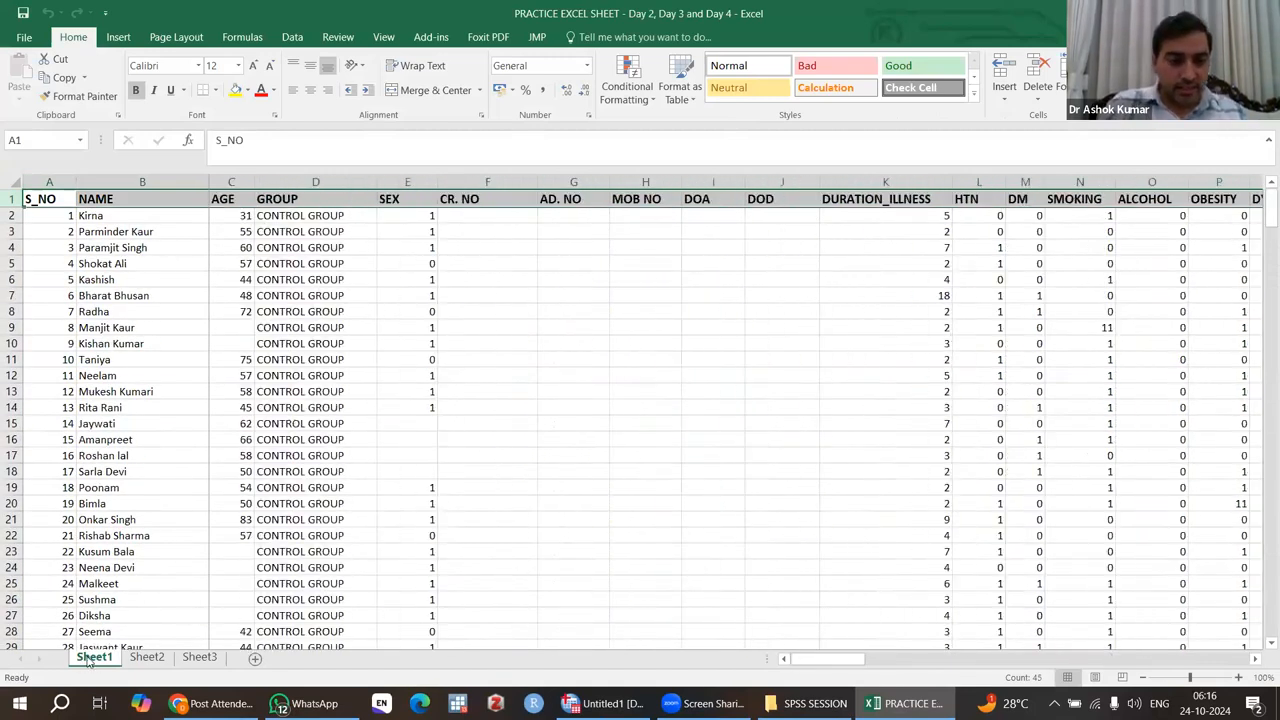
Check the contents of Sheet2 and Sheet3, return to Sheet1, and close the workbook.
left_click(146, 660)
left_click(200, 658)
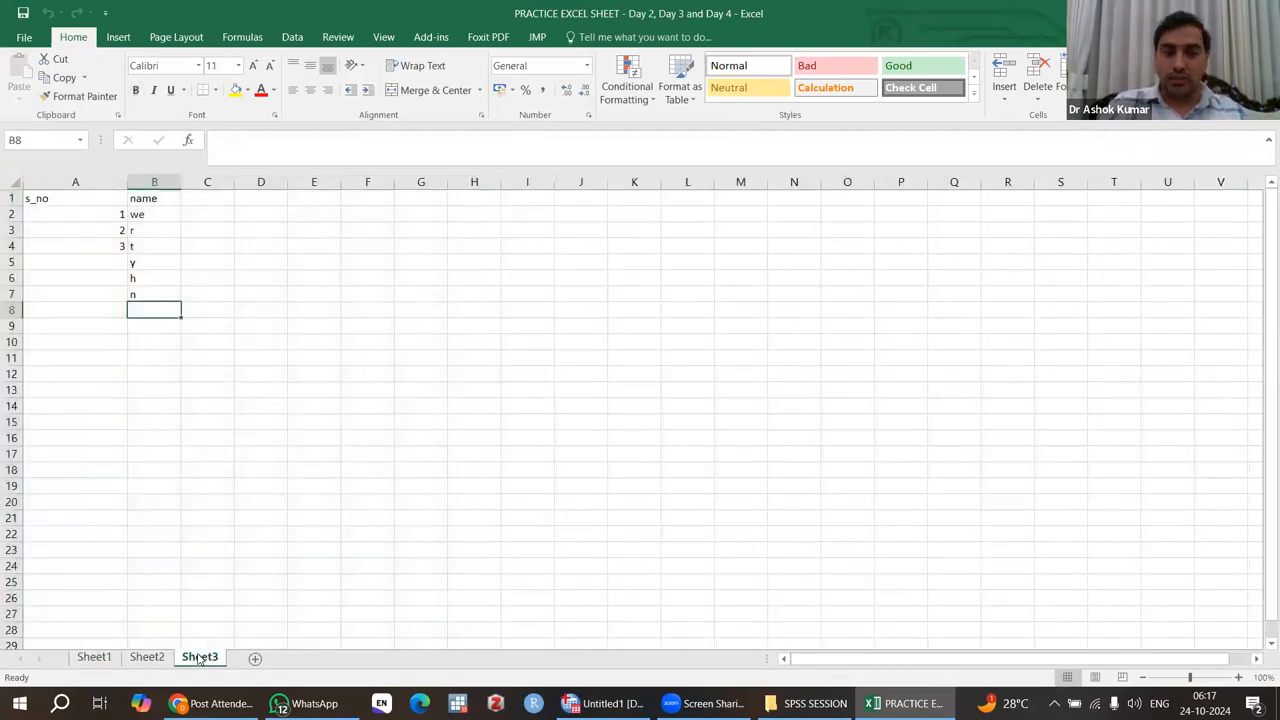
left_click(95, 658)
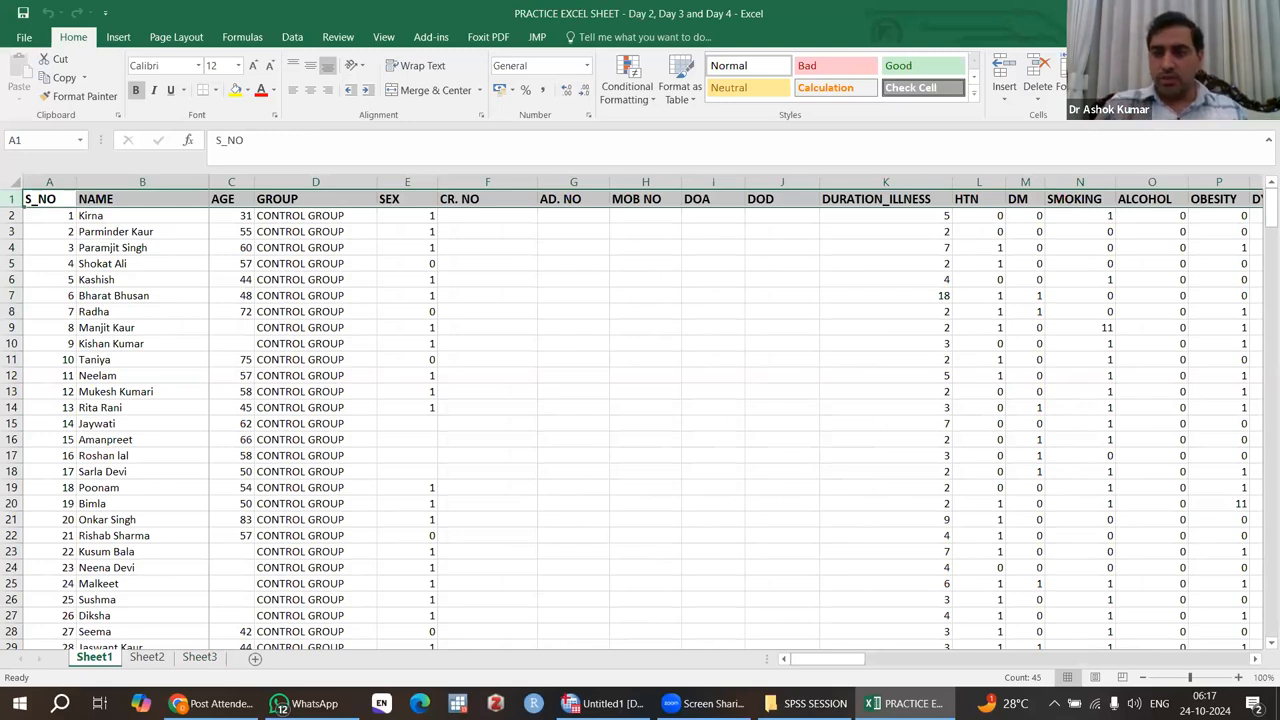
left_click(1260, 13)
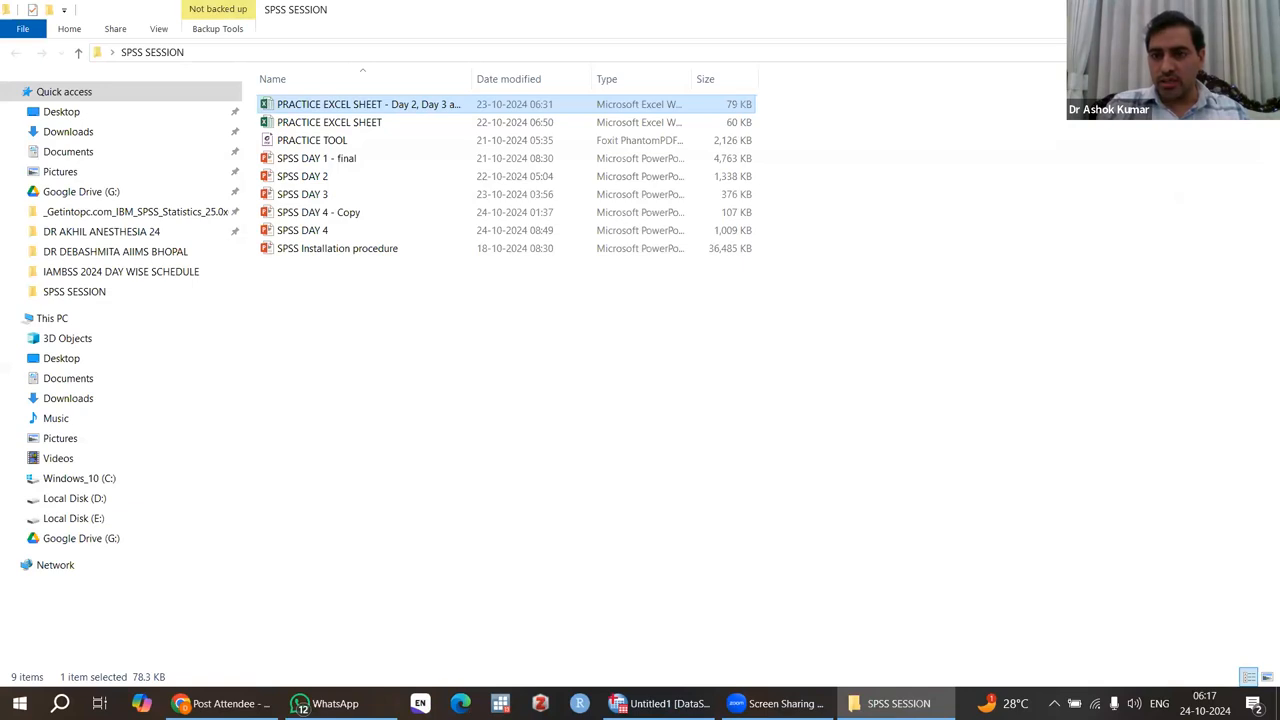
Arrange the SPSS SESSION folder window and the SPSS Data Editor window side by side without overlap.
left_click(1220, 9)
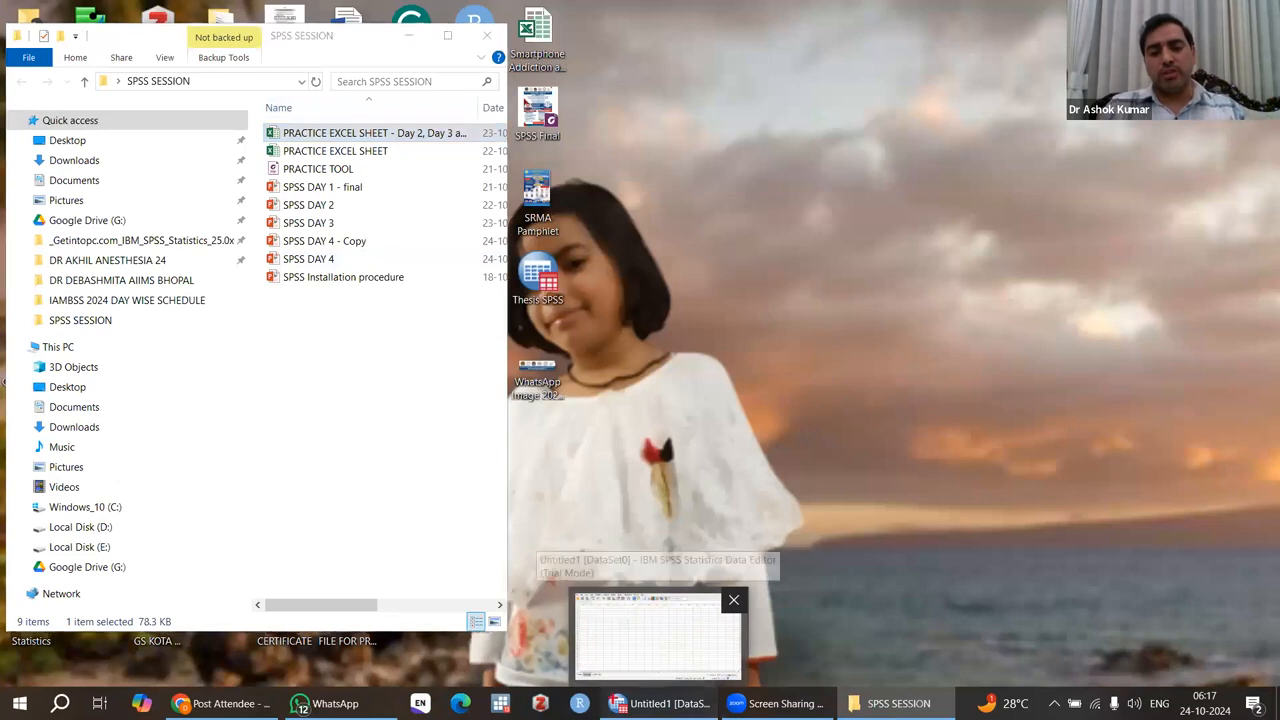
left_click(660, 703)
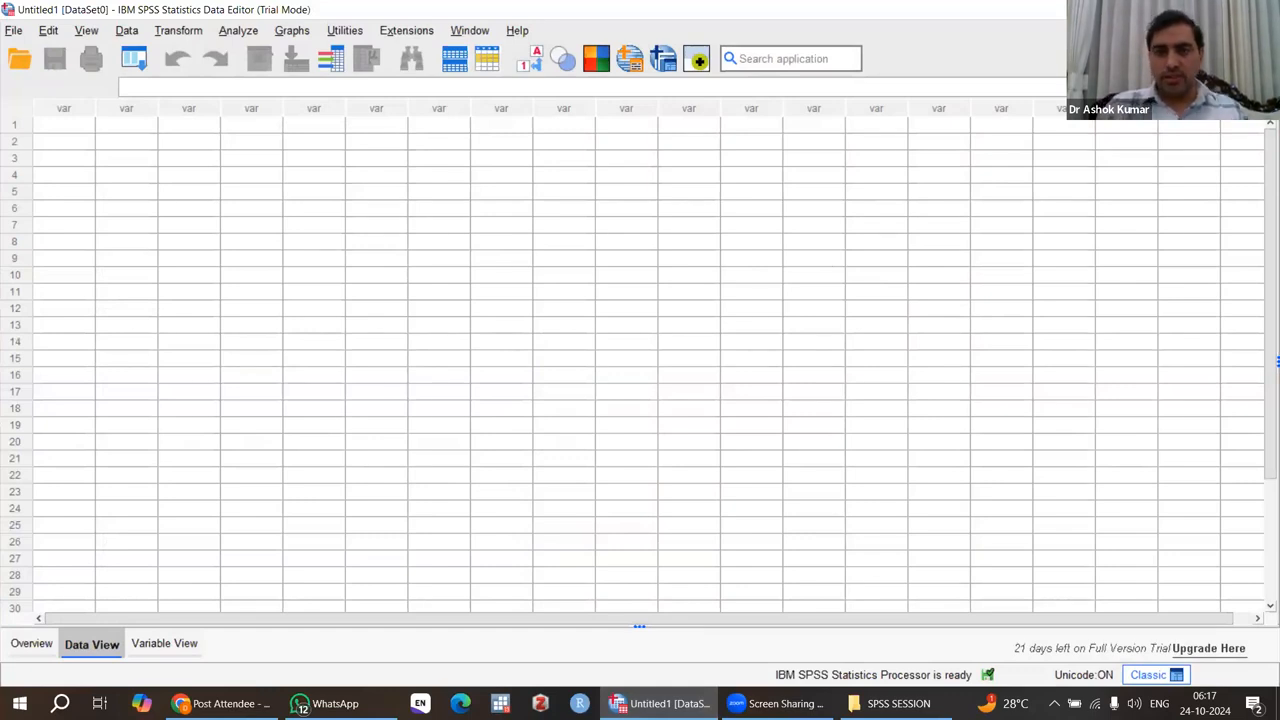
left_click(1221, 9)
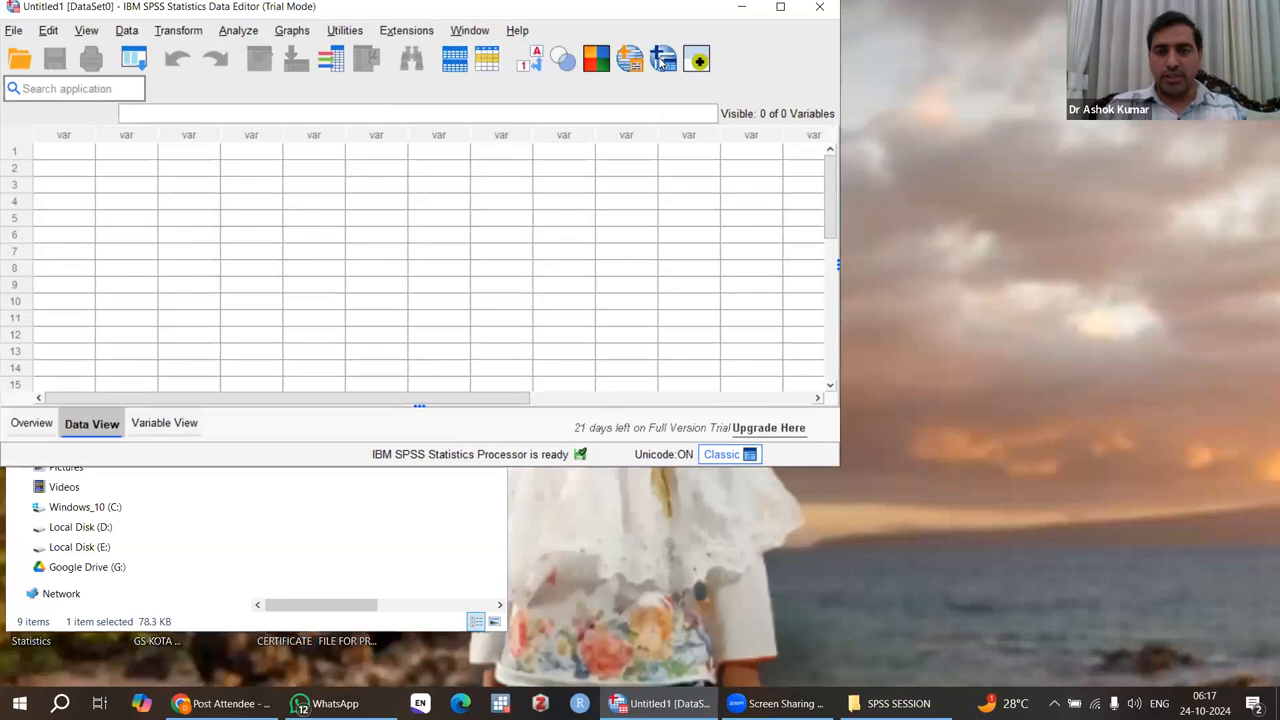
left_click_drag(375, 11, 817, 33)
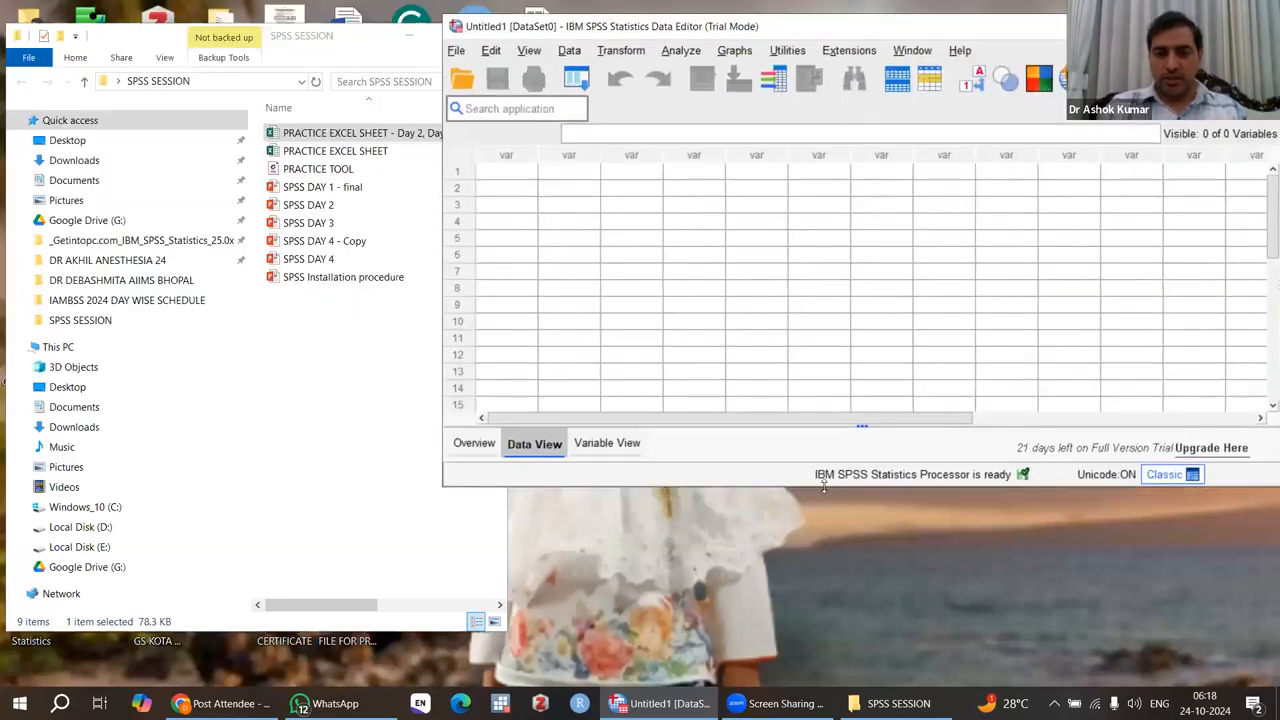
double_click(819, 487)
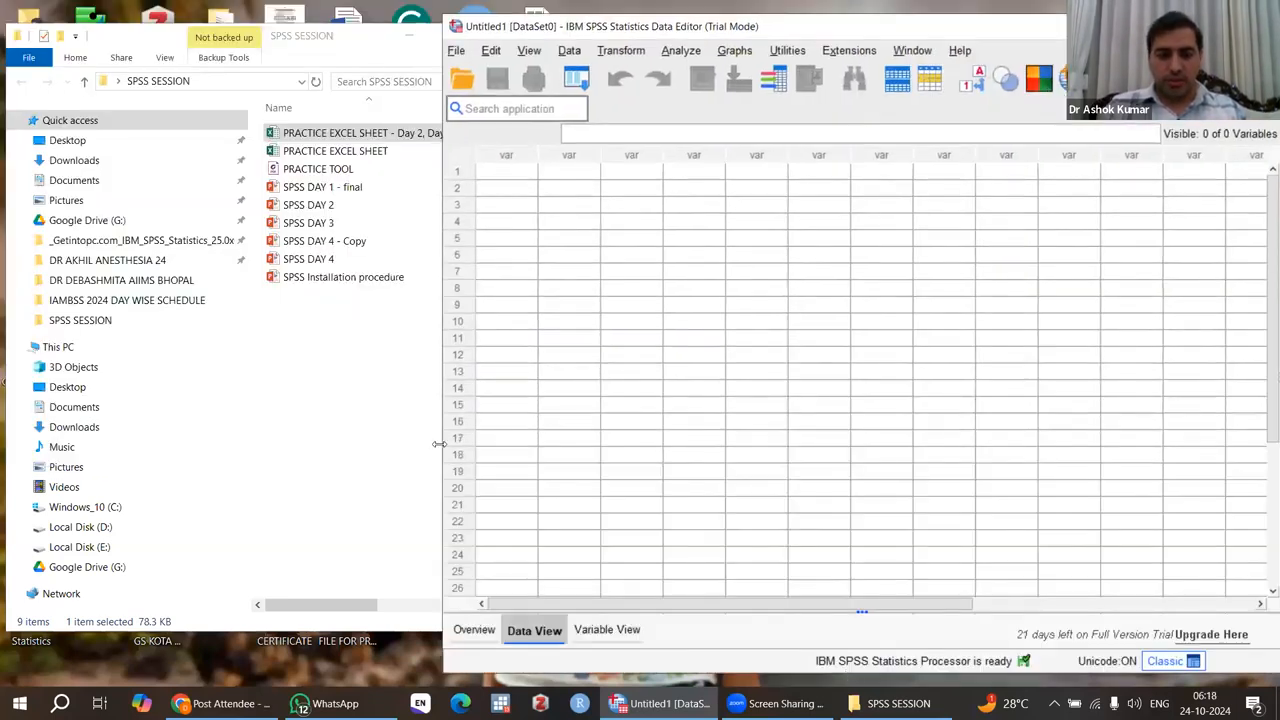
left_click_drag(439, 444, 517, 443)
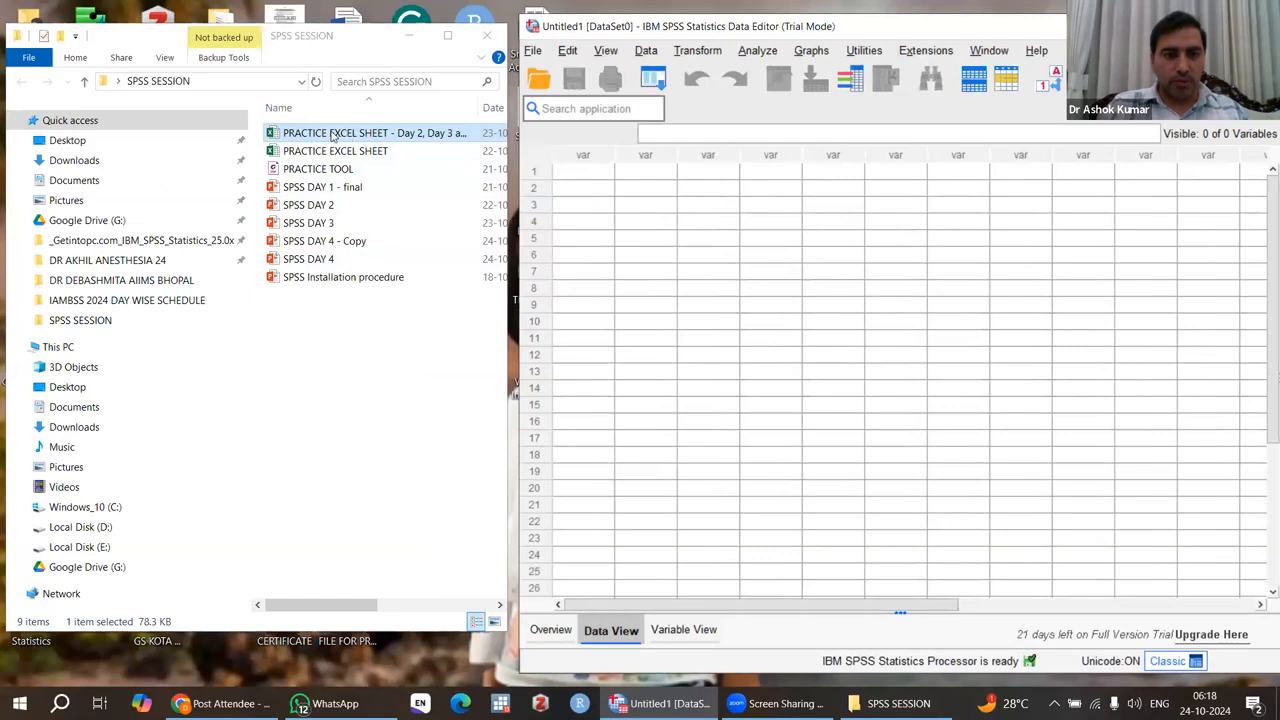
Import Sheet1 of PRACTICE EXCEL SHEET - Day 2, Day 3 and Day 4 into SPSS, reading variable names from the first row.
left_click_drag(333, 135, 855, 378)
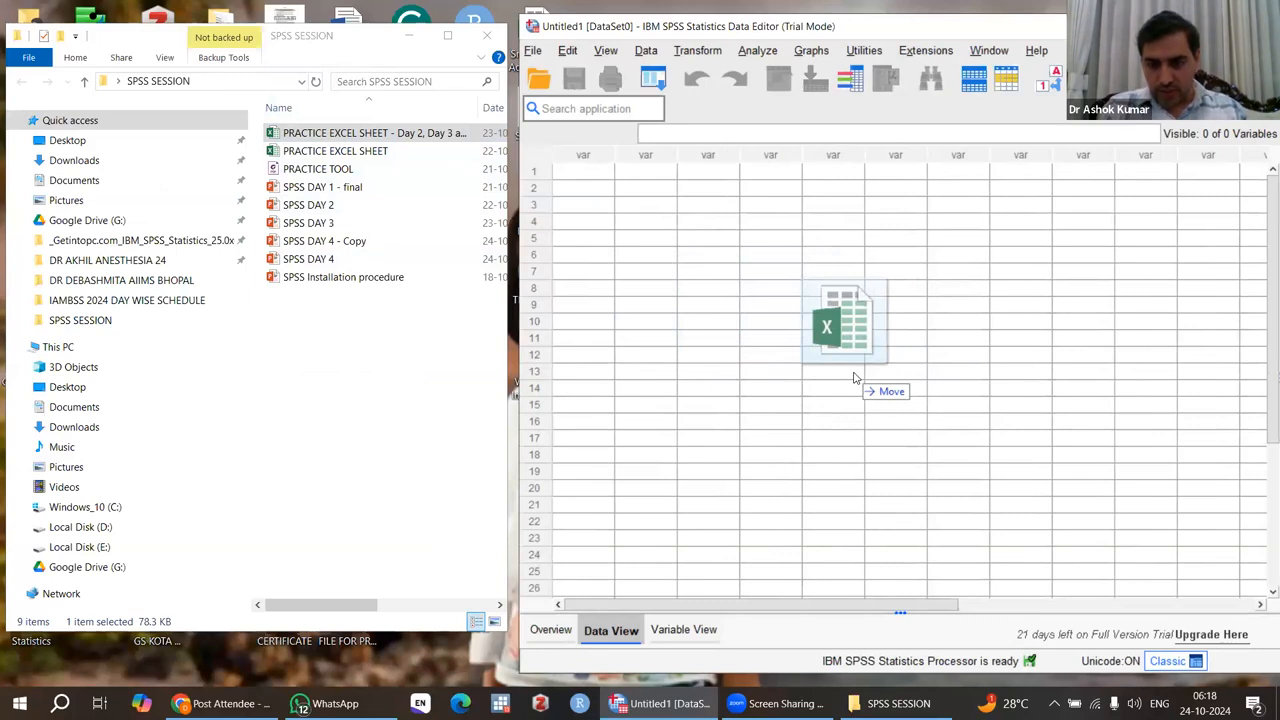
left_click_drag(855, 378, 855, 378)
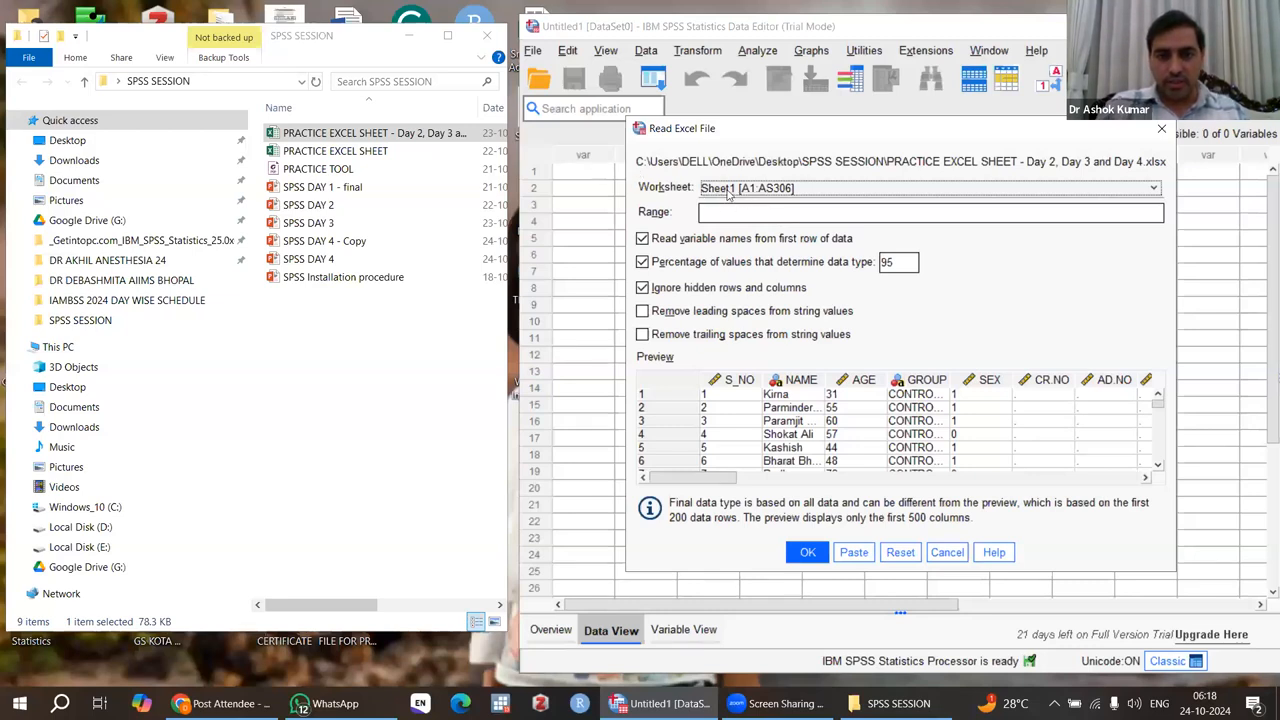
left_click(738, 193)
left_click(771, 190)
left_click(771, 190)
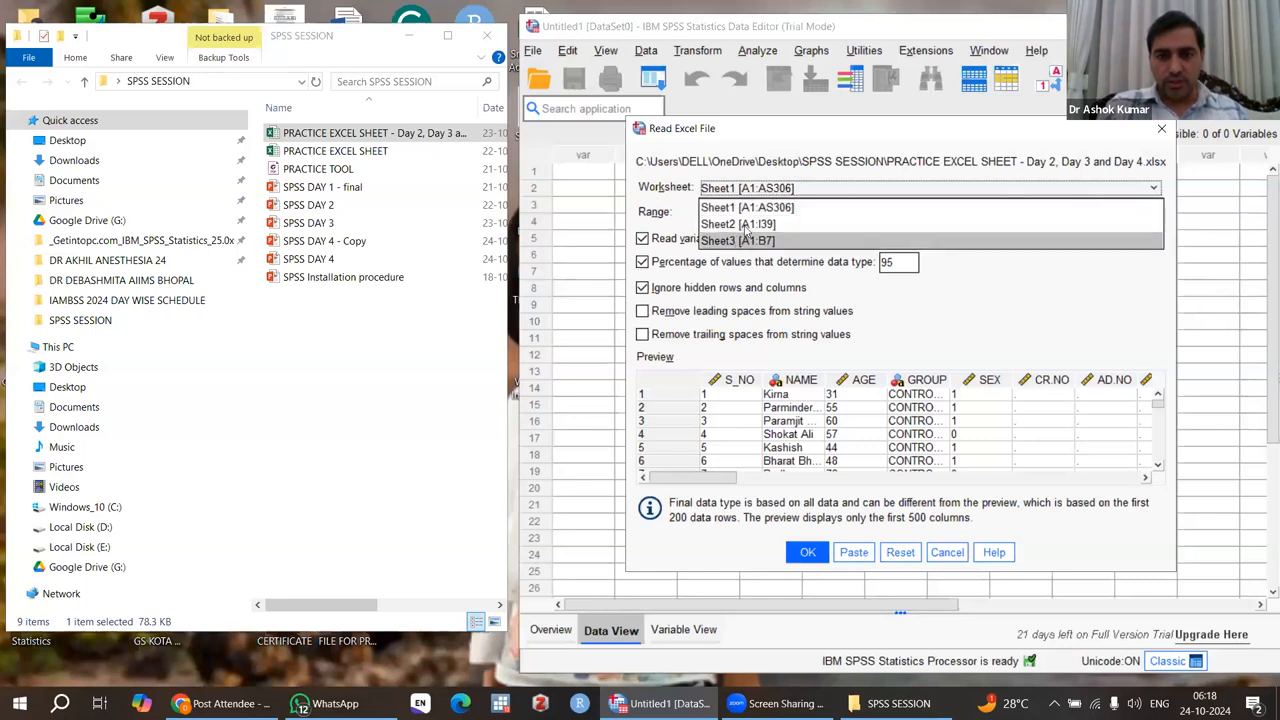
left_click(684, 239)
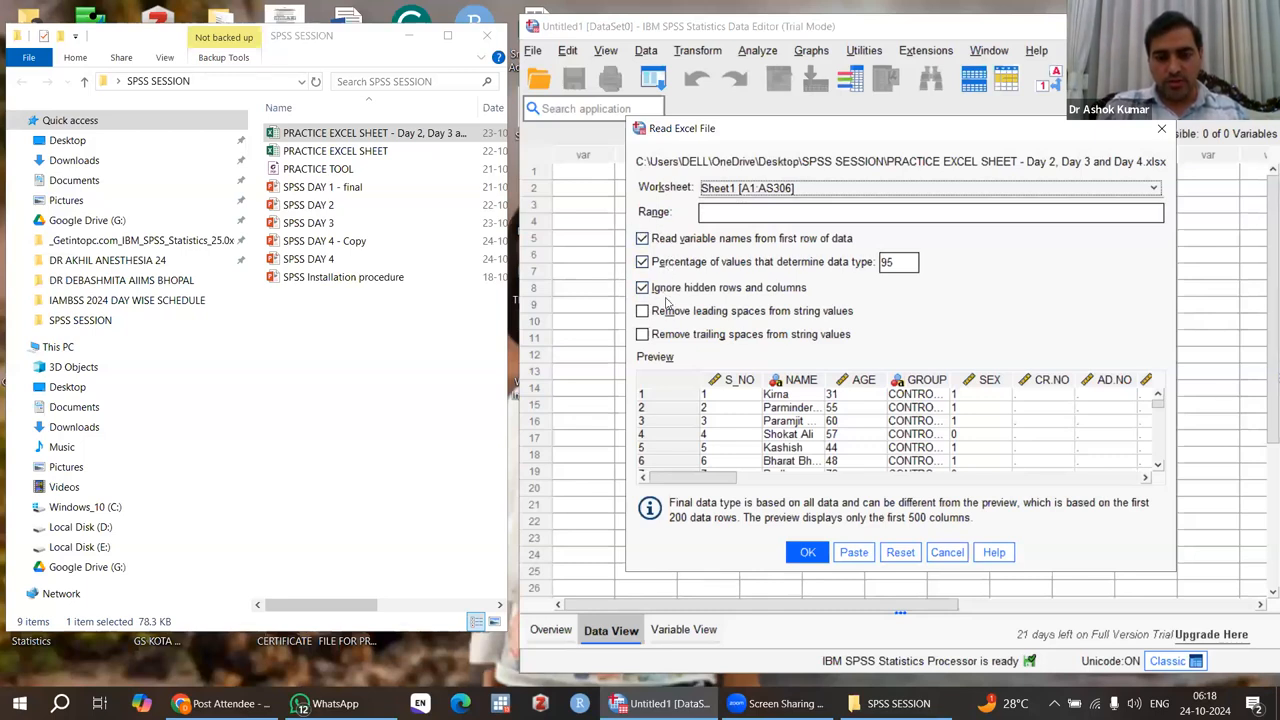
left_click(808, 554)
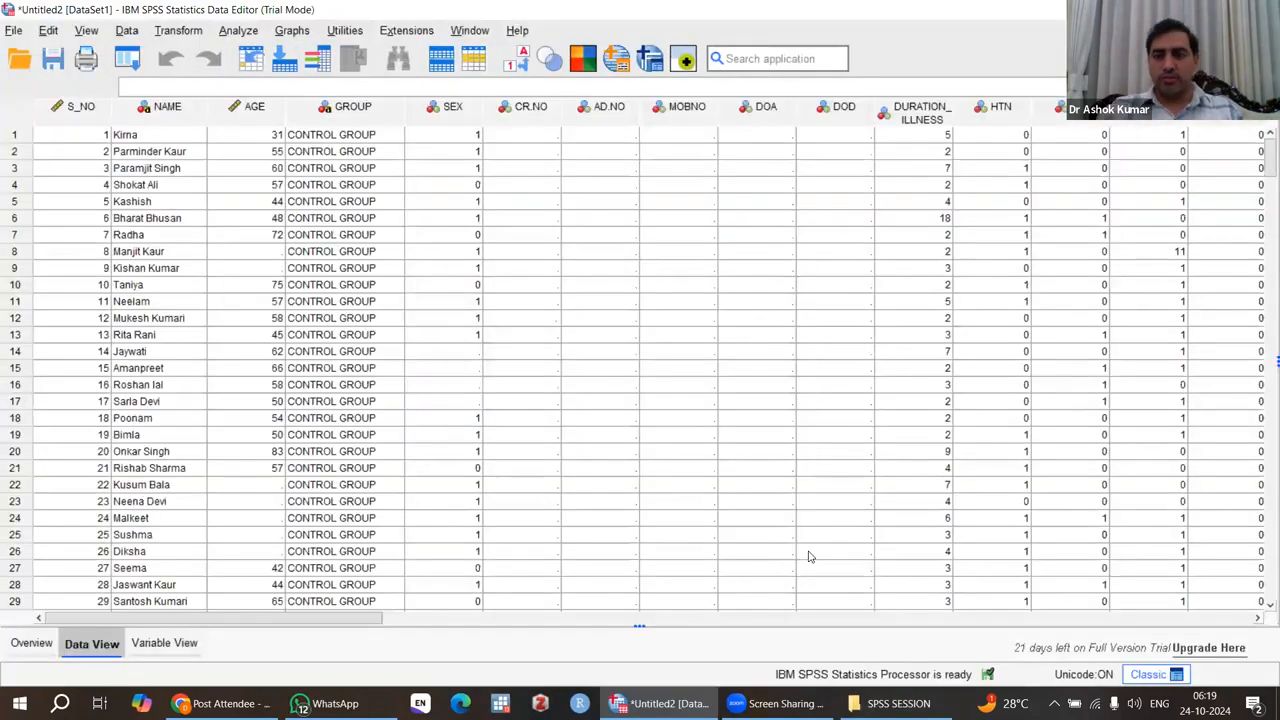
Clear the empty cases 301 to 305 below the last record of the imported dataset.
scroll(698, 403, "down", 19)
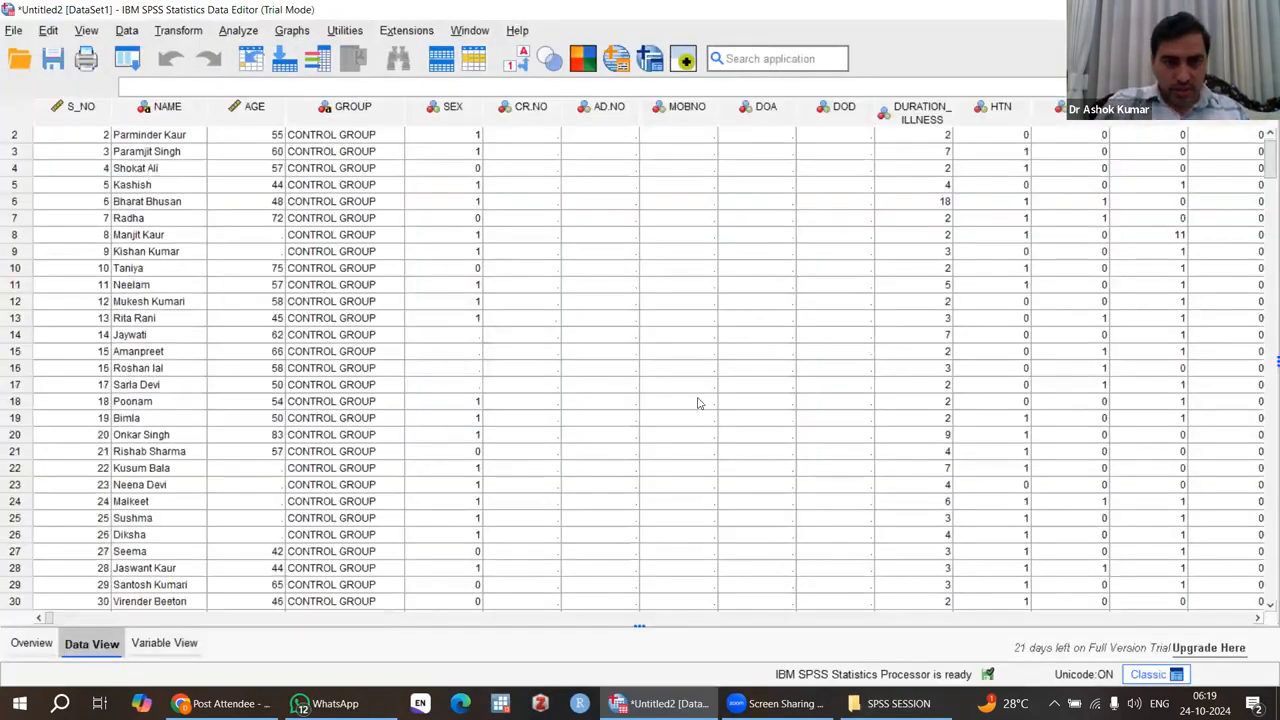
scroll(698, 403, "down", 20)
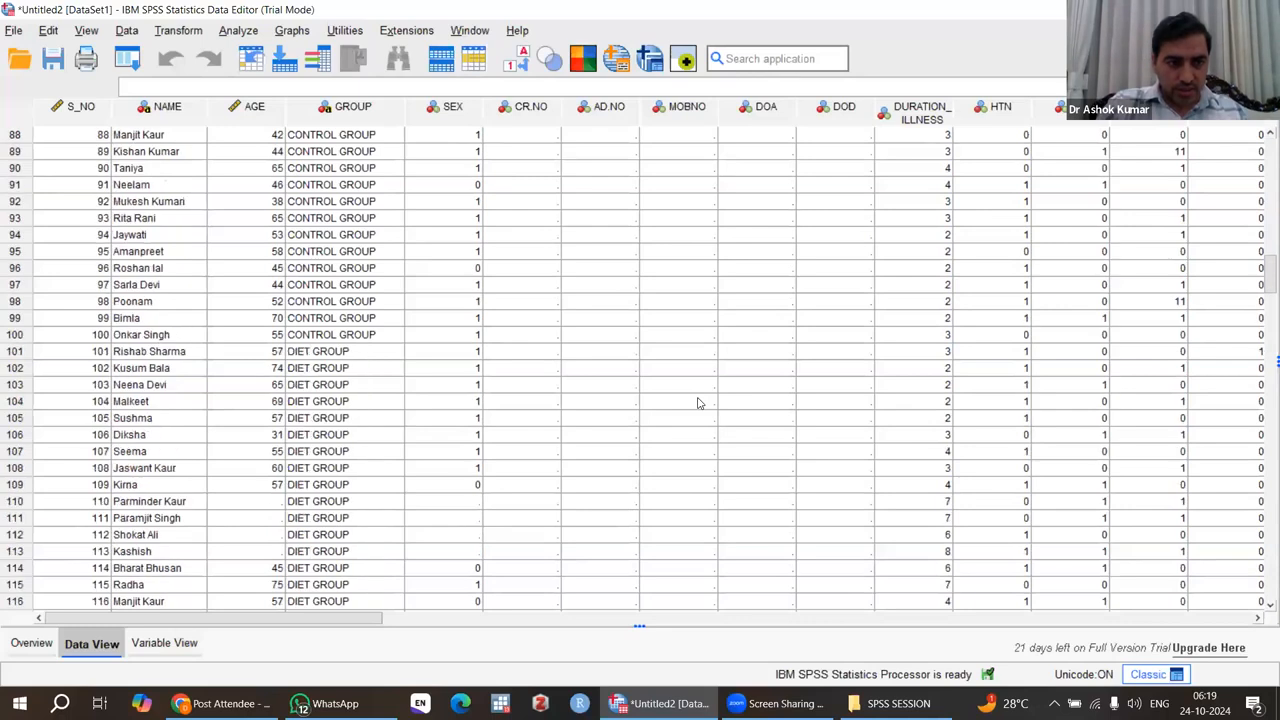
scroll(698, 403, "down", 20)
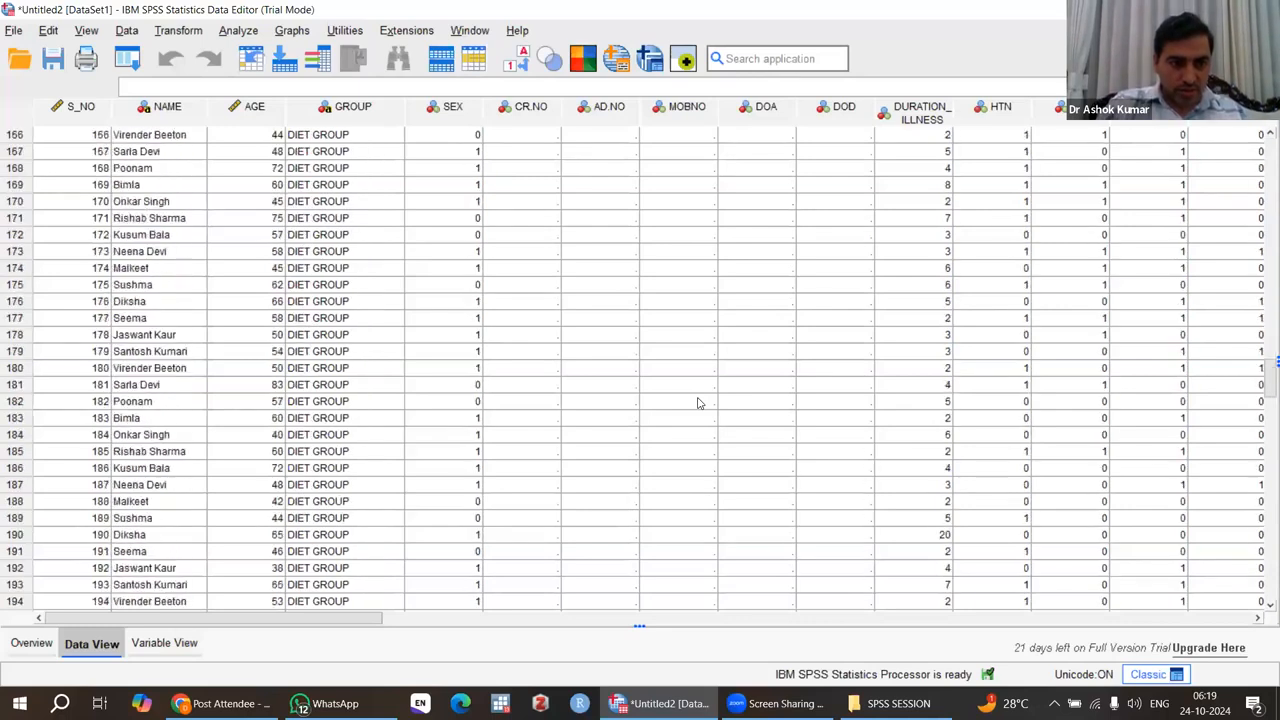
scroll(698, 403, "down", 20)
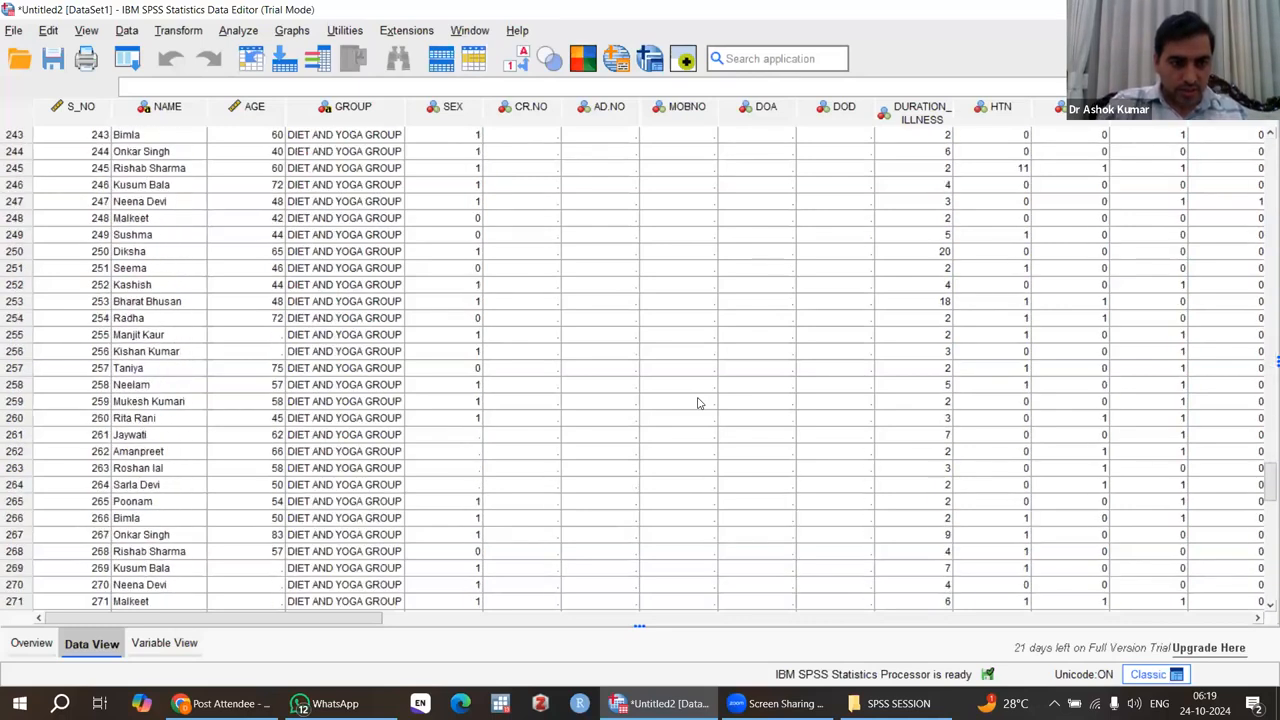
scroll(460, 366, "up", 3)
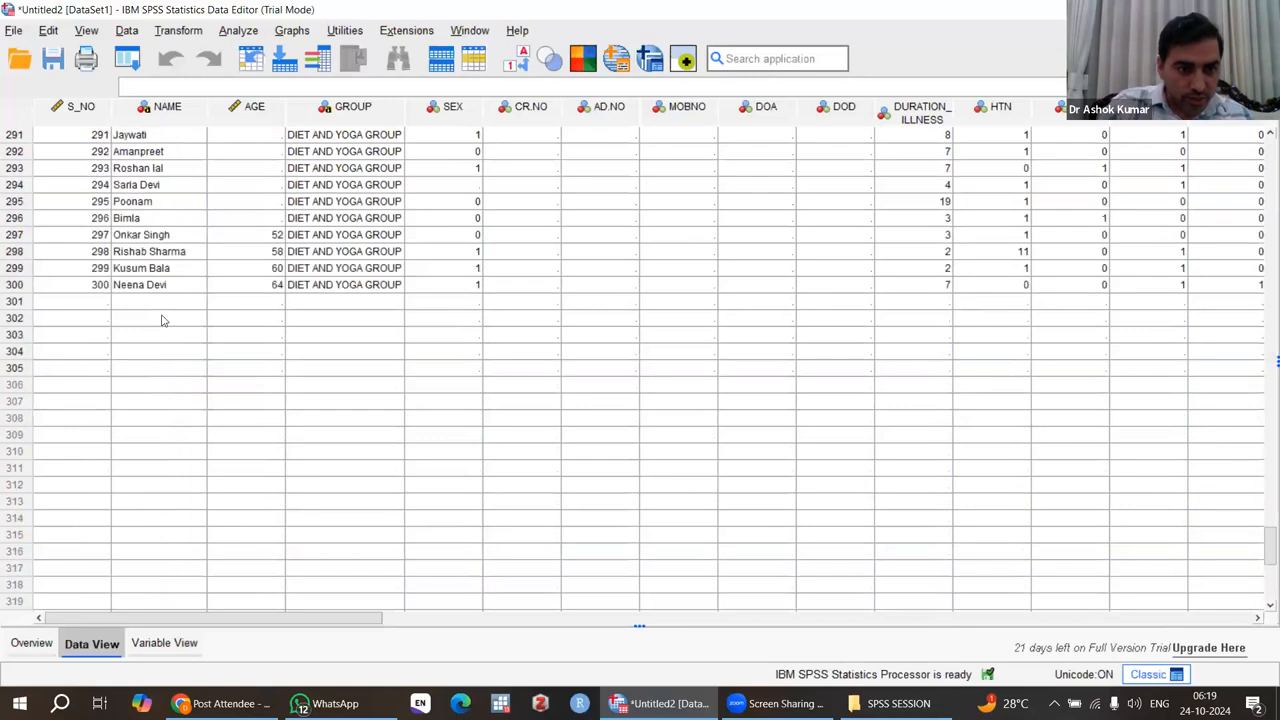
left_click(14, 303)
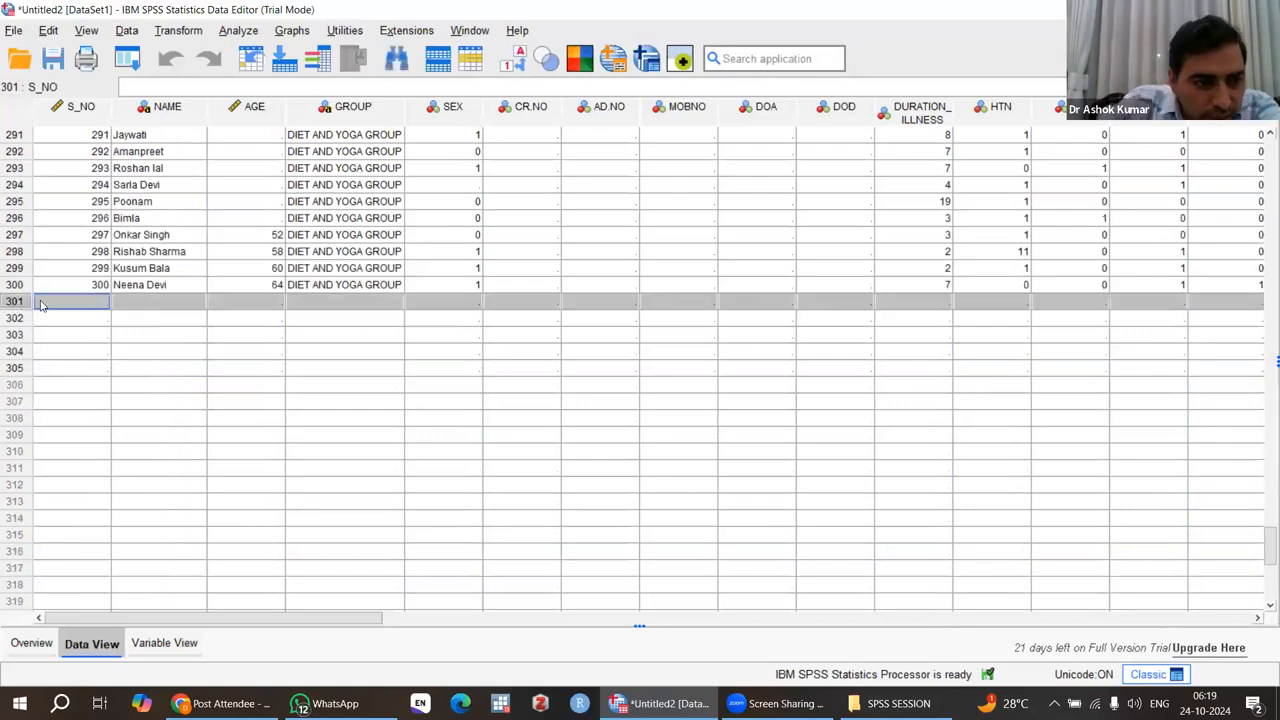
left_click(18, 375)
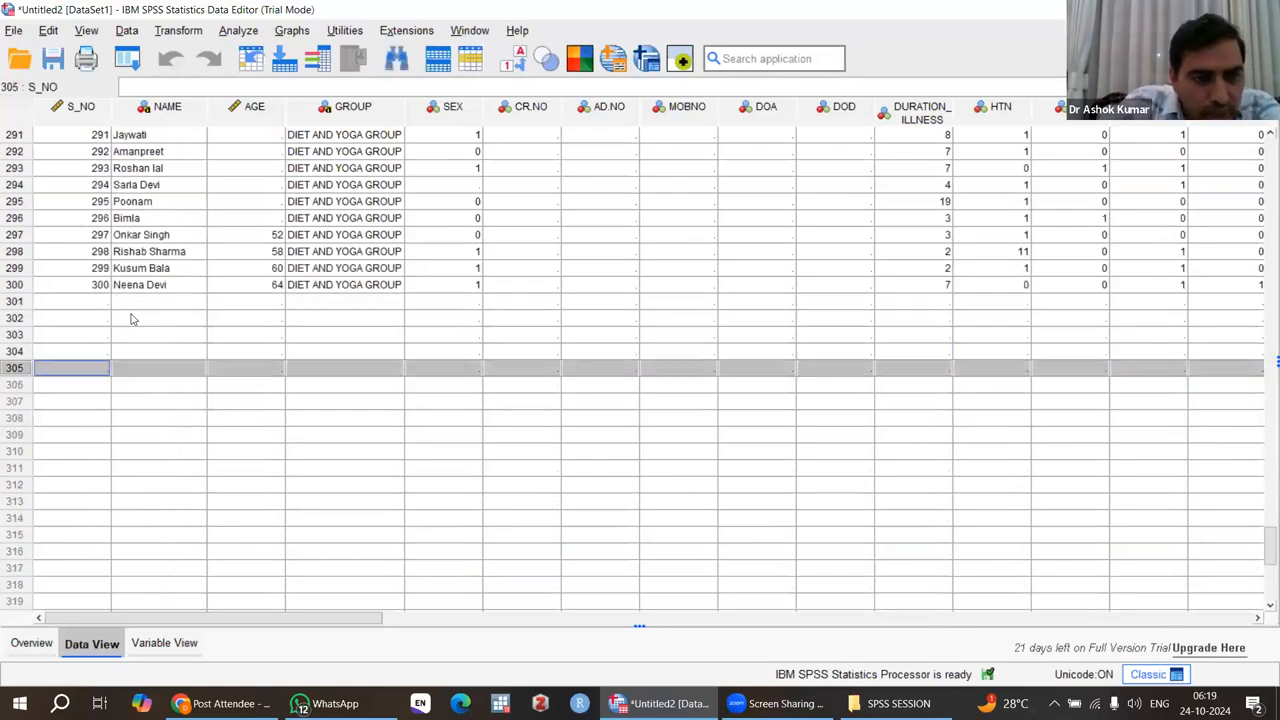
left_click(17, 304)
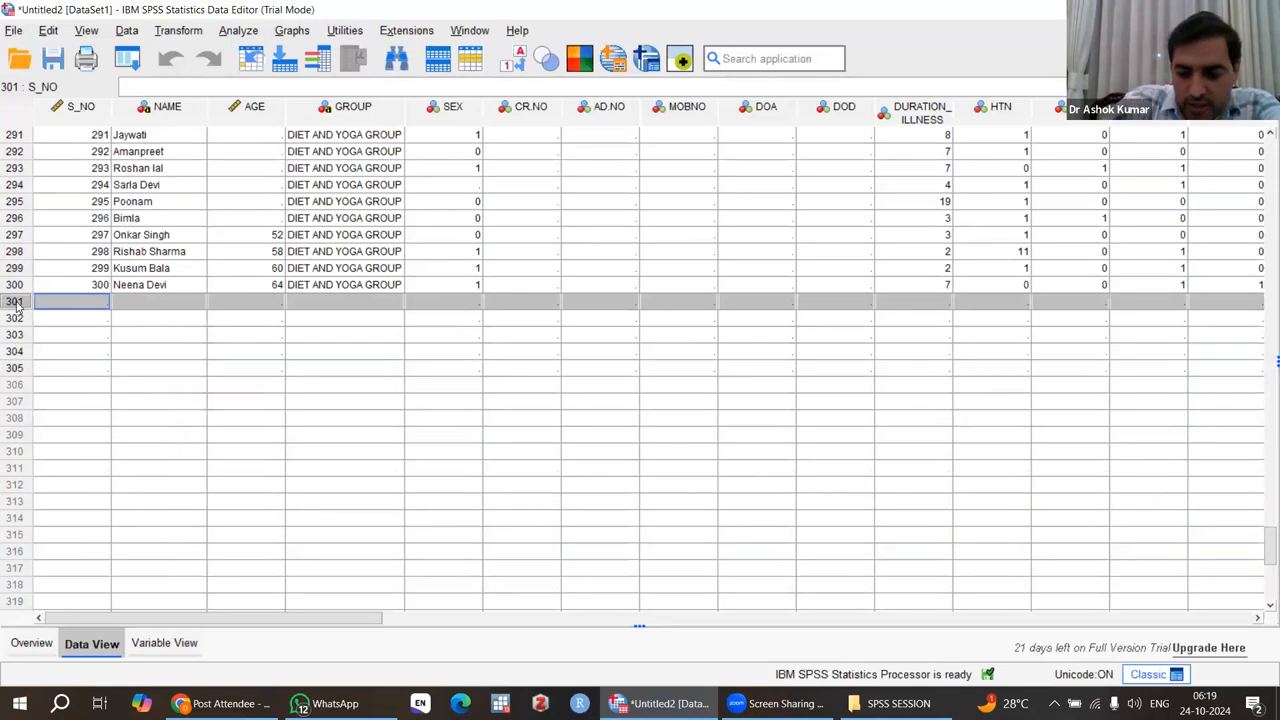
key("shift+Down")
key("shift+Down")
key("shift+Down")
key("shift+Down")
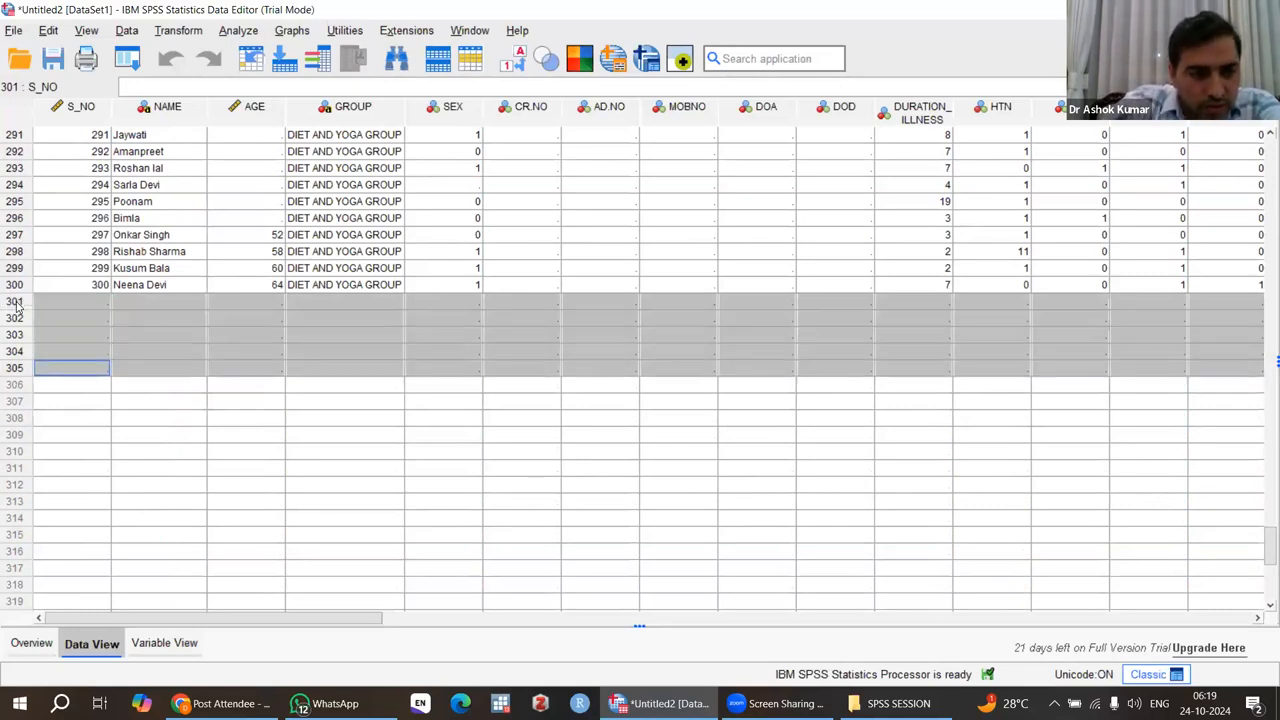
right_click(84, 321)
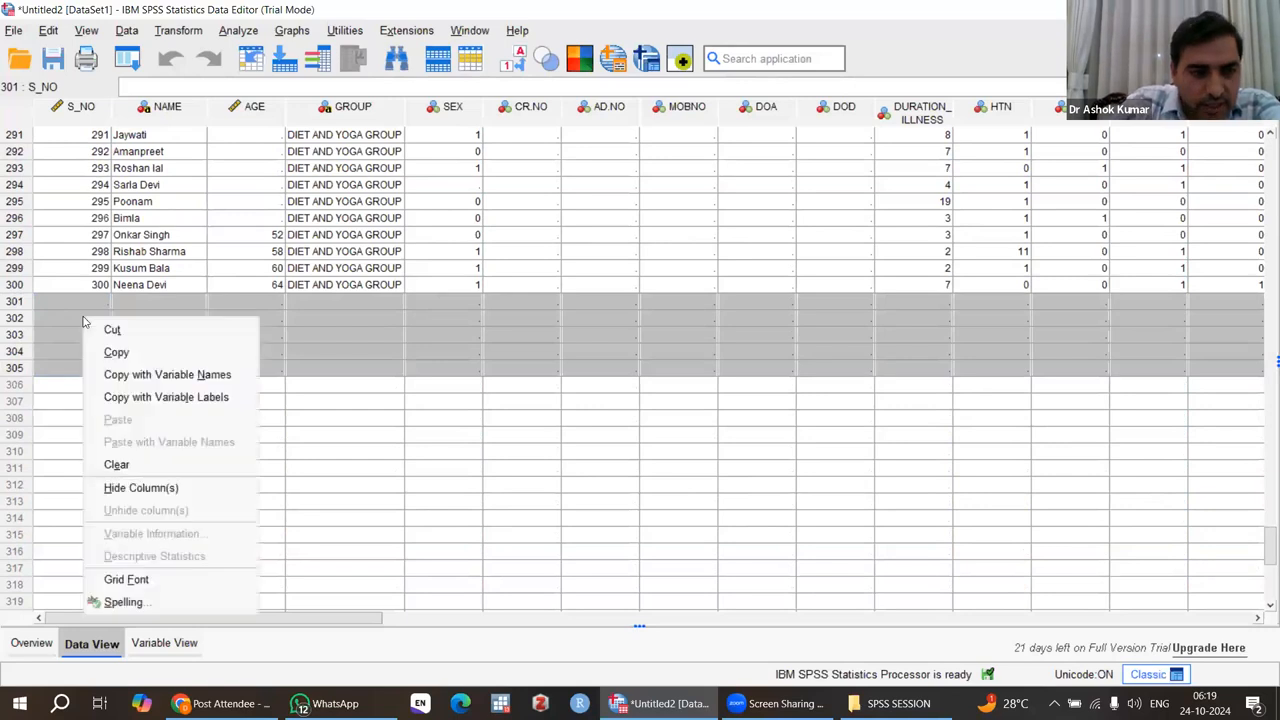
left_click(116, 465)
Open the Frequencies analysis and enlarge its dialog so that more of the variable list is visible.
scroll(353, 397, "up", 20)
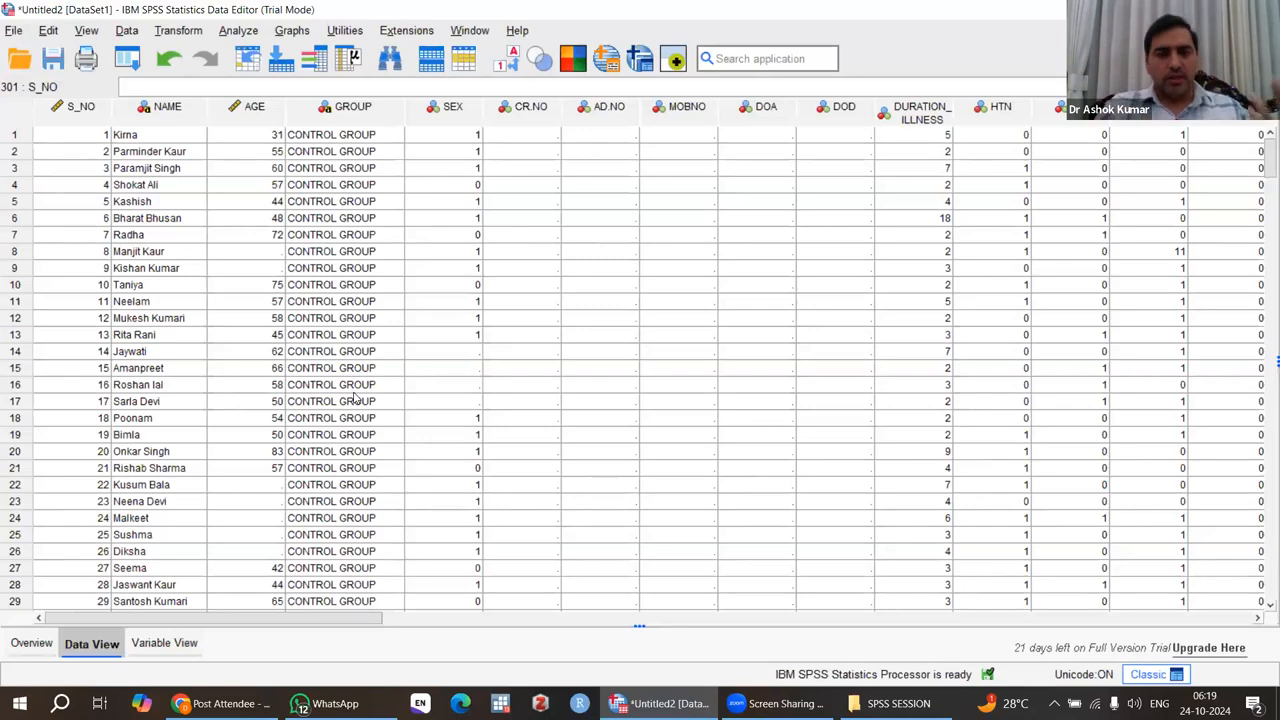
left_click(240, 33)
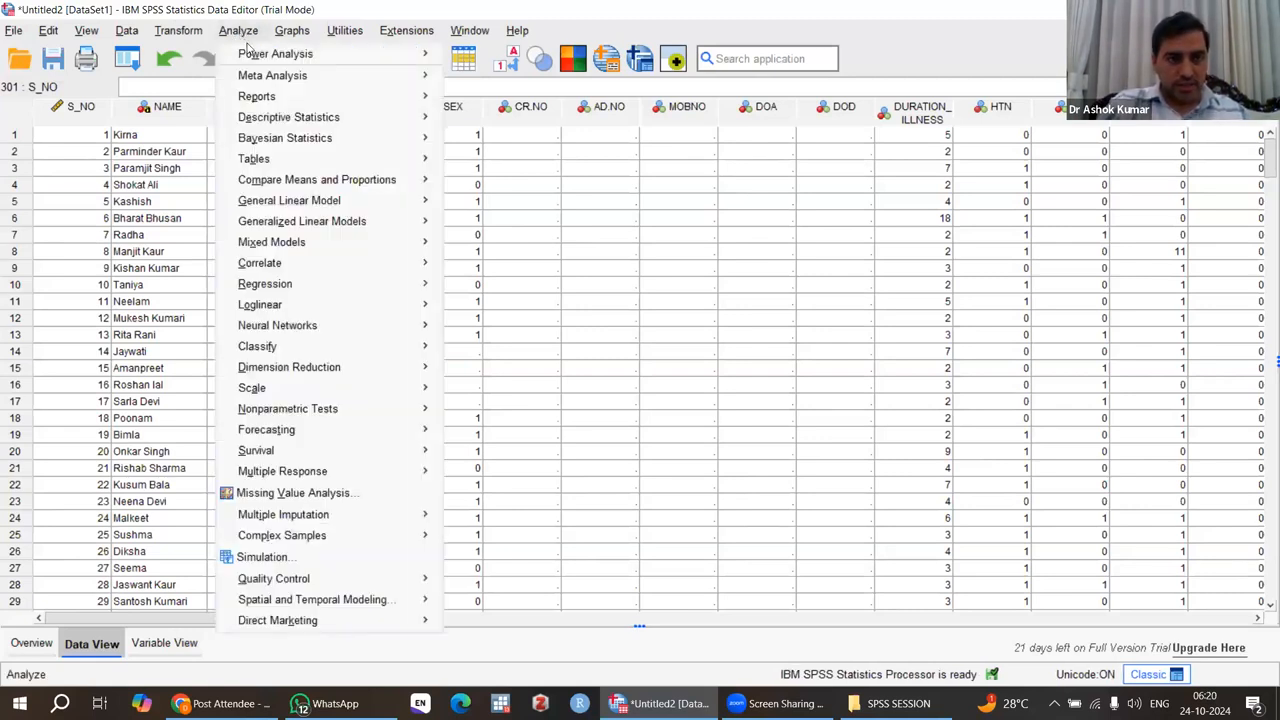
mouse_move(305, 120)
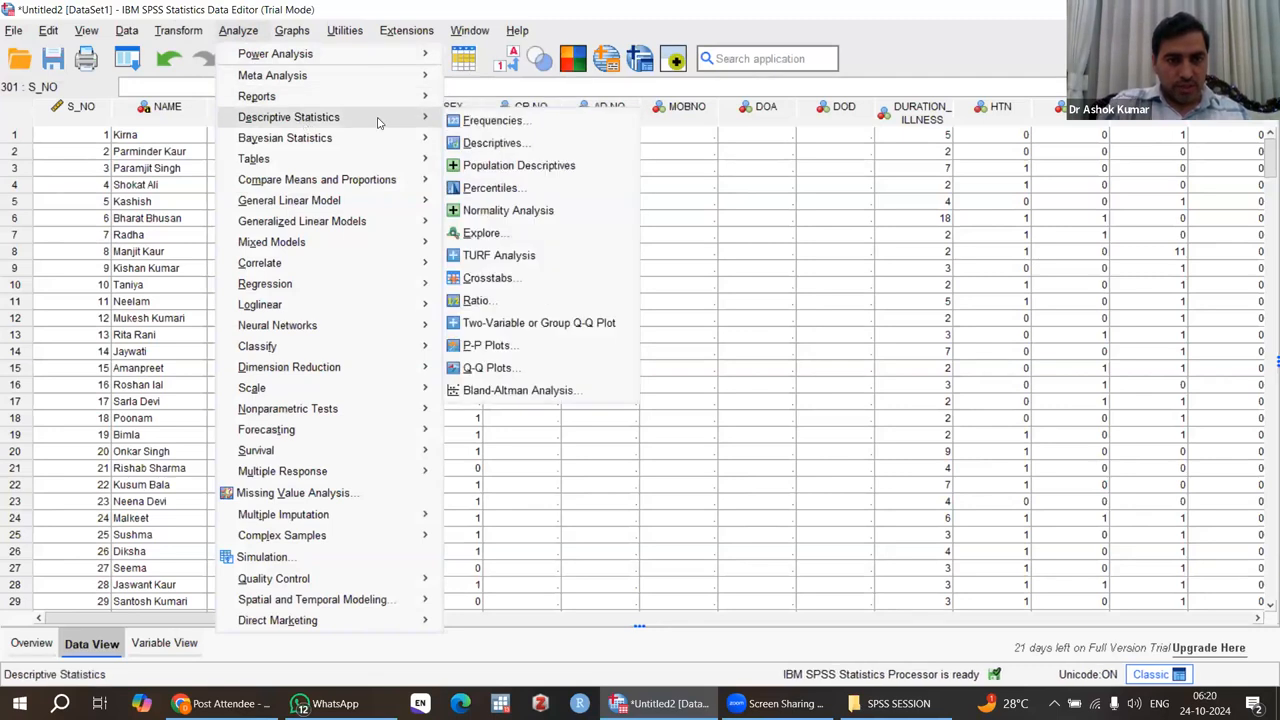
left_click(510, 120)
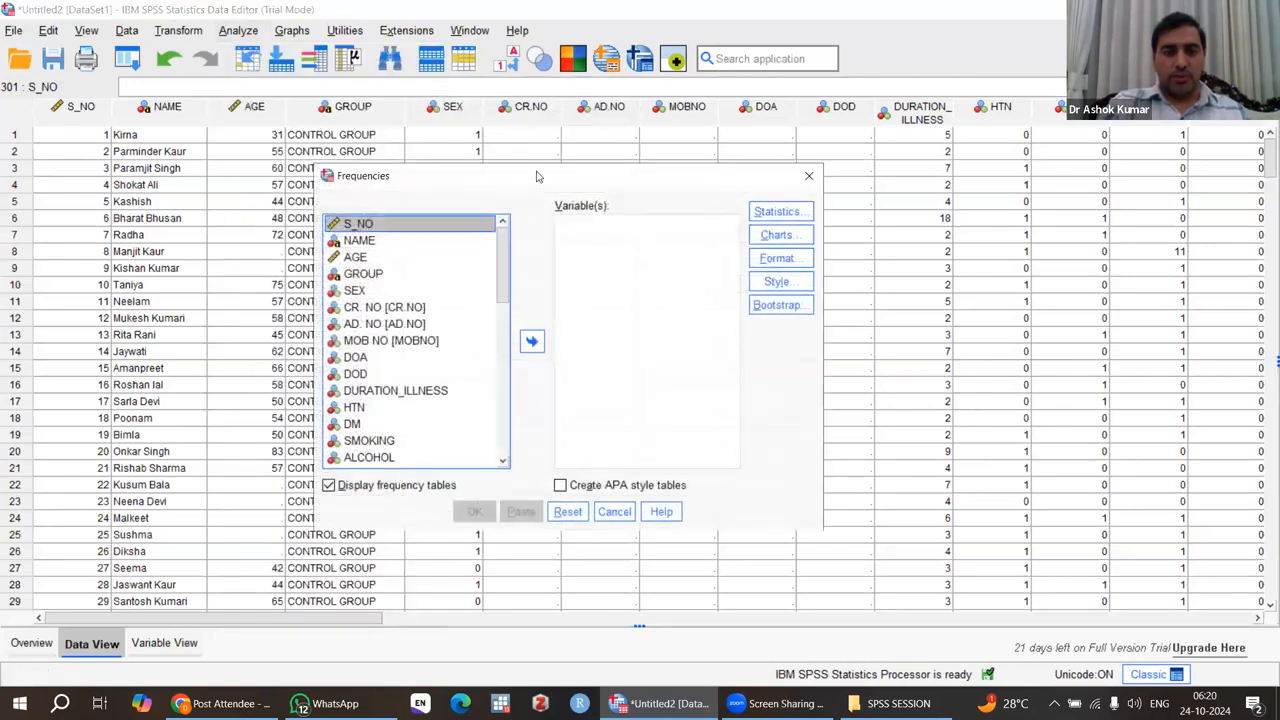
left_click_drag(538, 176, 556, 130)
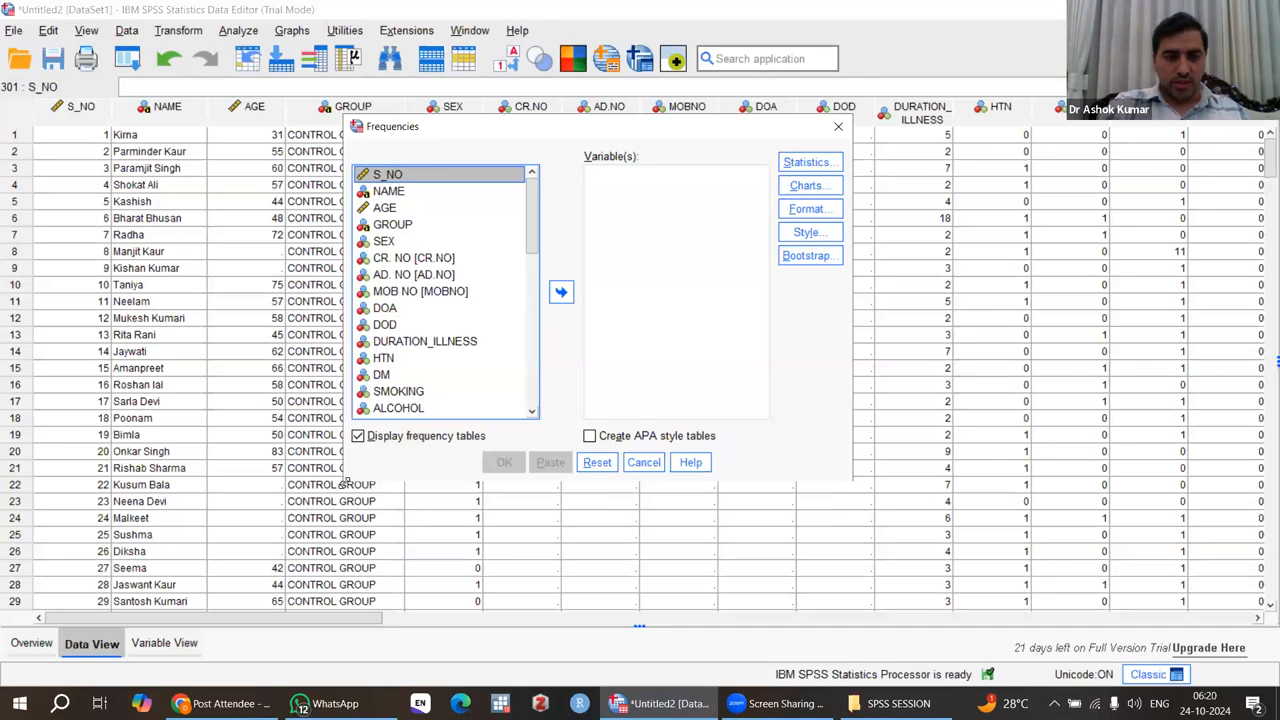
left_click_drag(345, 481, 345, 518)
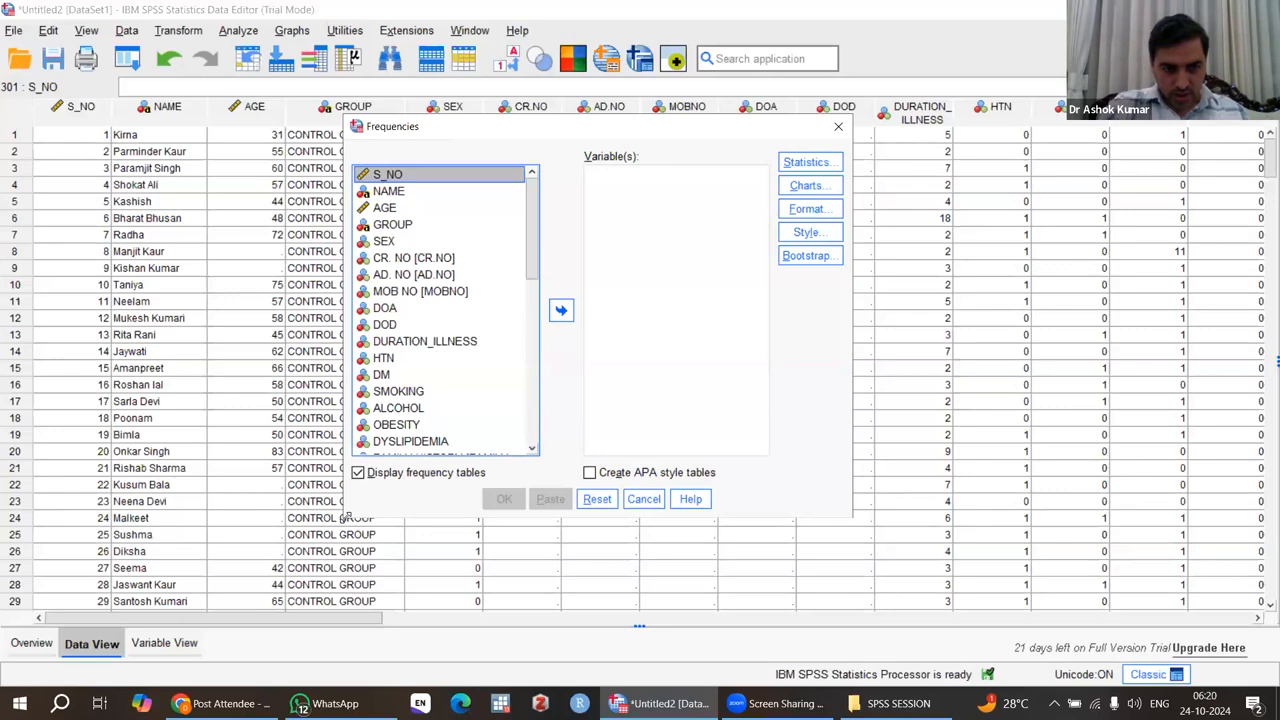
left_click_drag(345, 517, 270, 539)
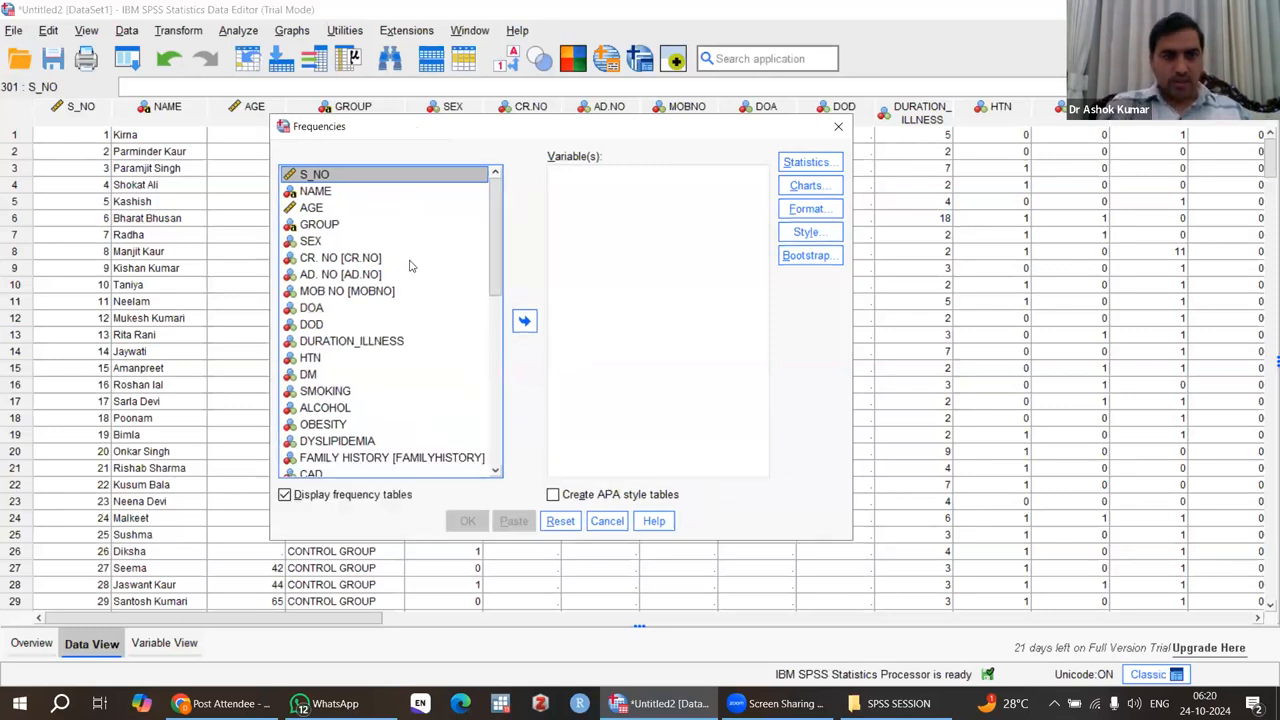
Add AGE and DURATION_ILLNESS as the variables of the Frequencies analysis.
left_click(315, 209)
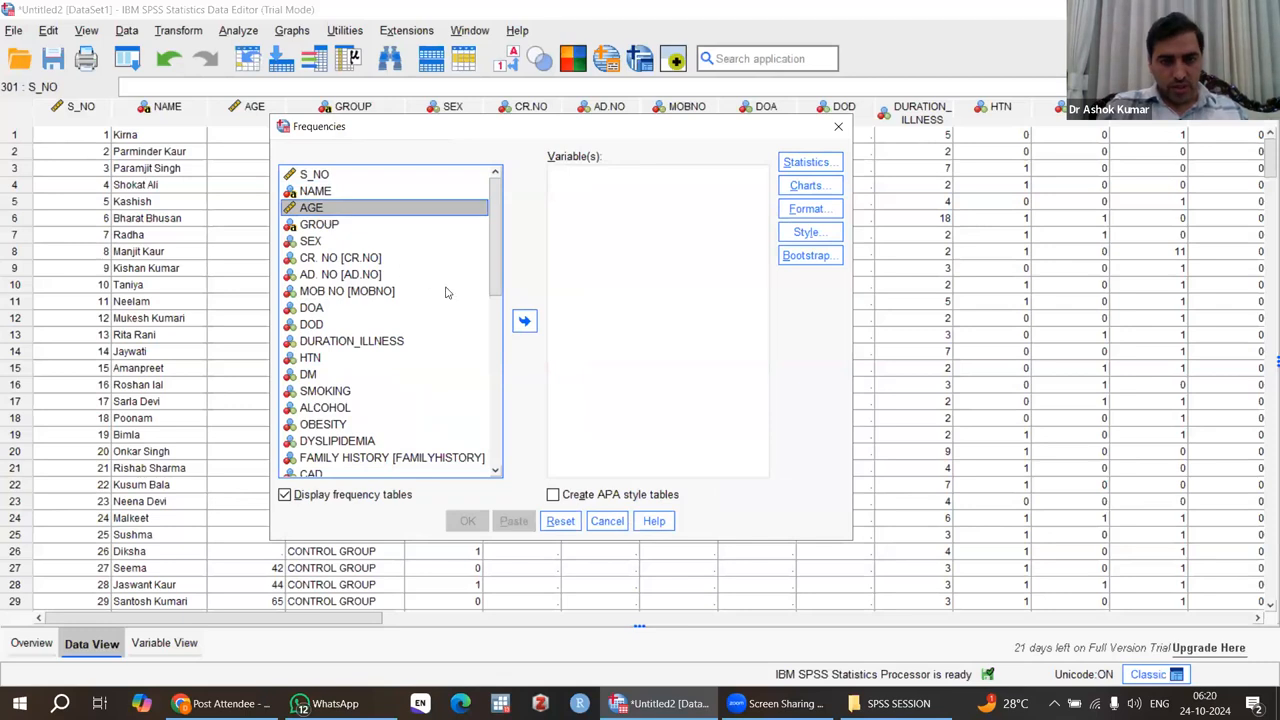
left_click_drag(355, 215, 604, 197)
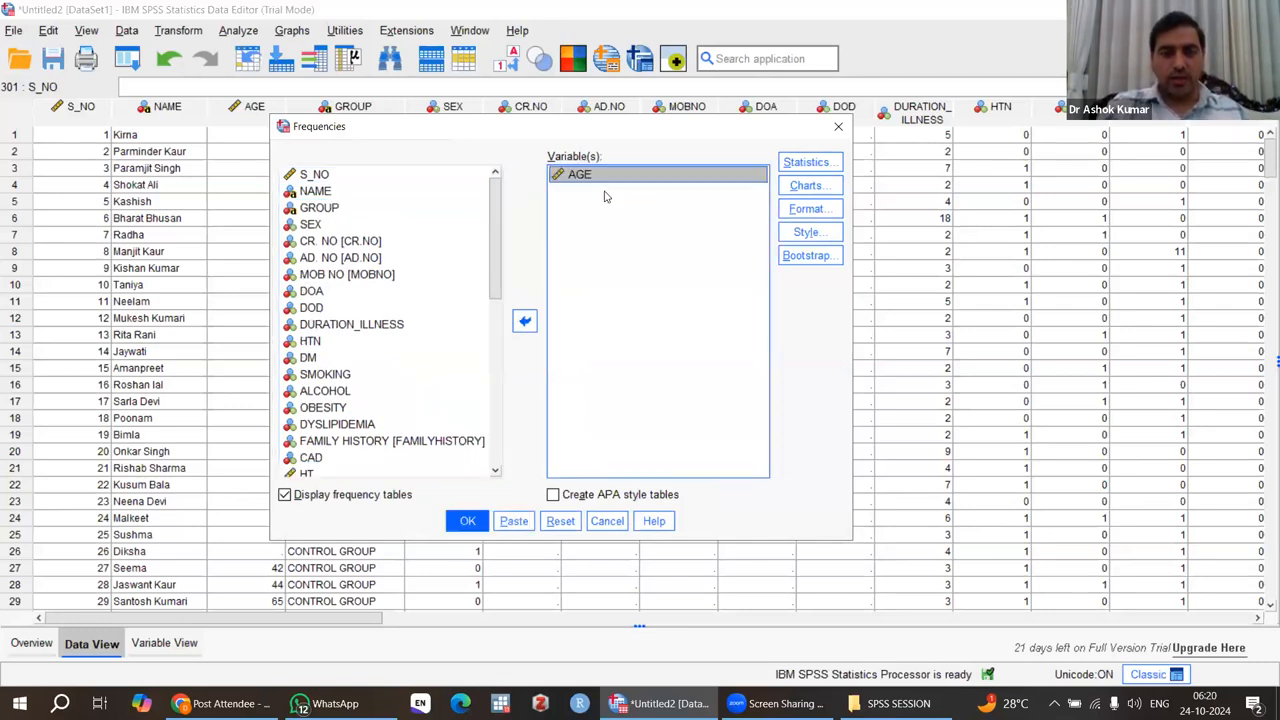
left_click(386, 327)
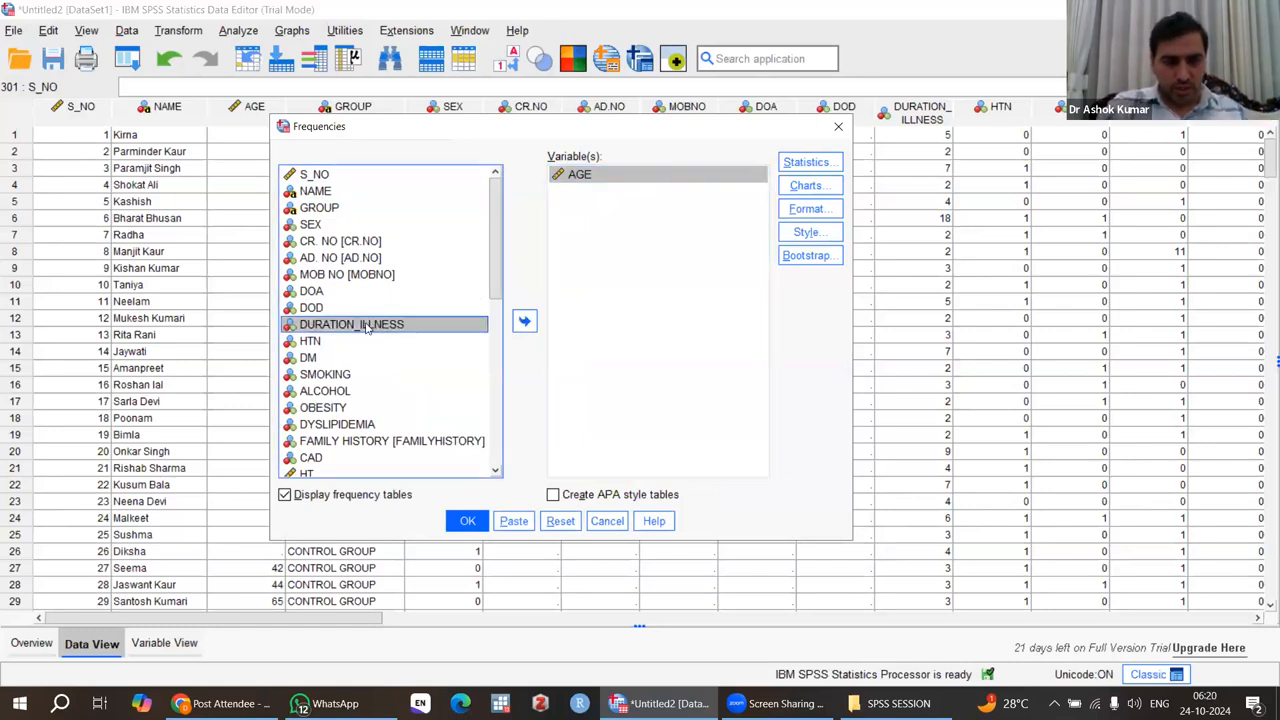
left_click_drag(348, 330, 607, 228)
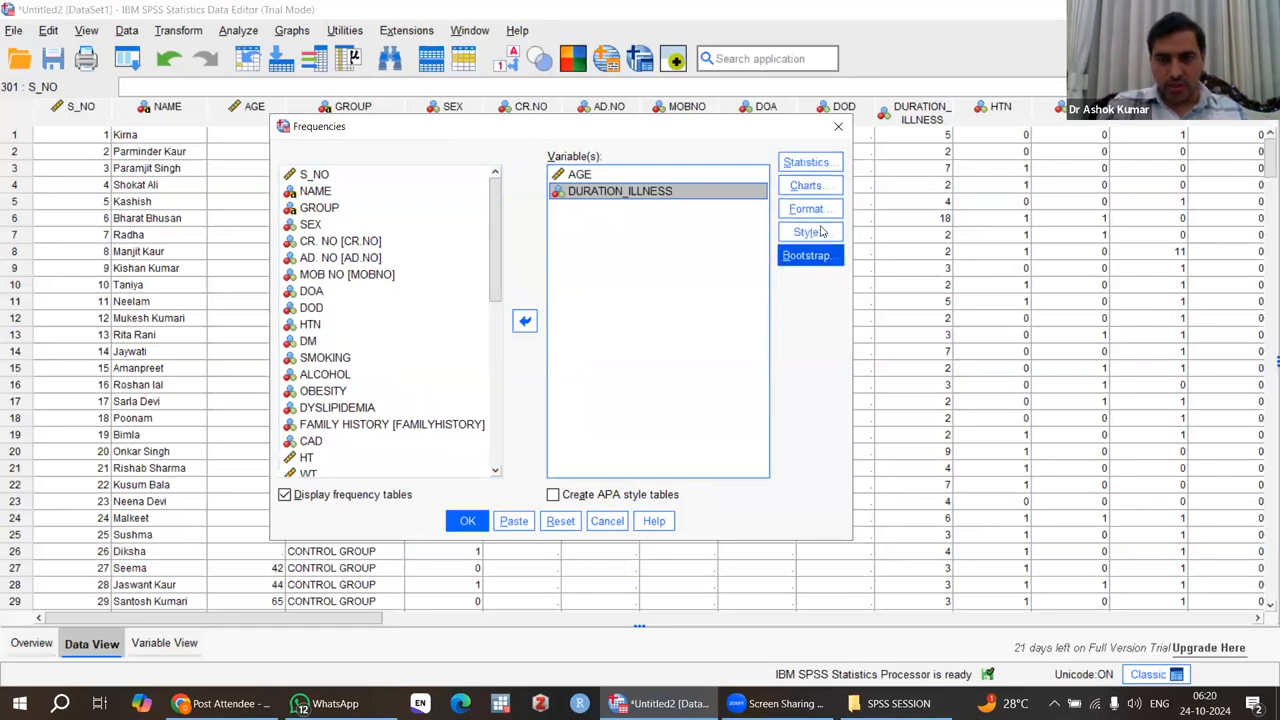
Request quartiles, mean, median, standard deviation, minimum and maximum as the statistics of the Frequencies analysis.
left_click(805, 168)
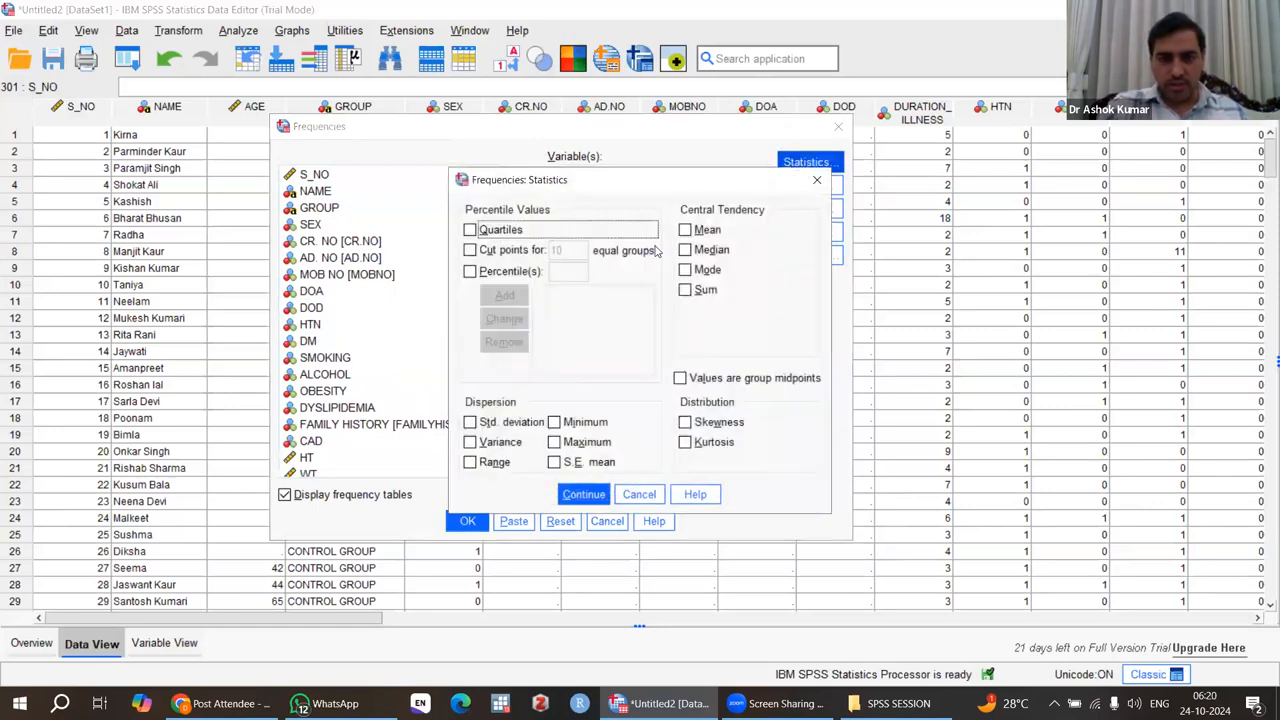
left_click(470, 230)
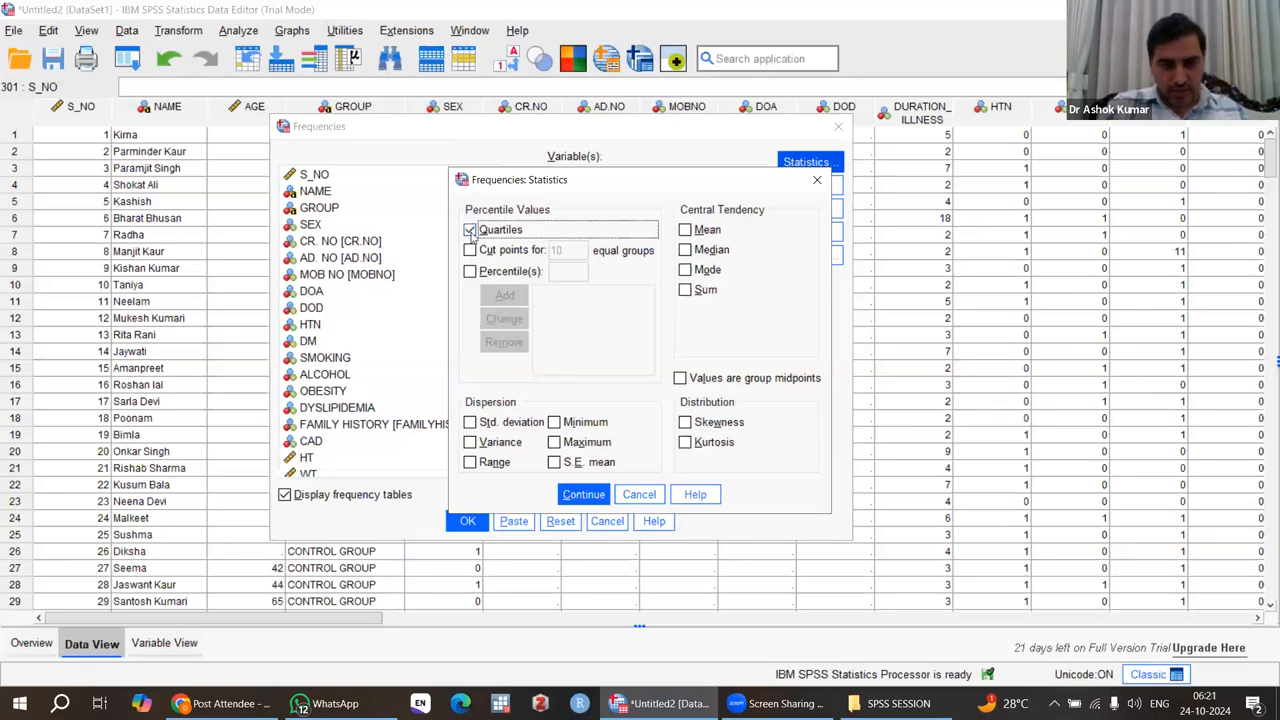
left_click(684, 231)
left_click(685, 250)
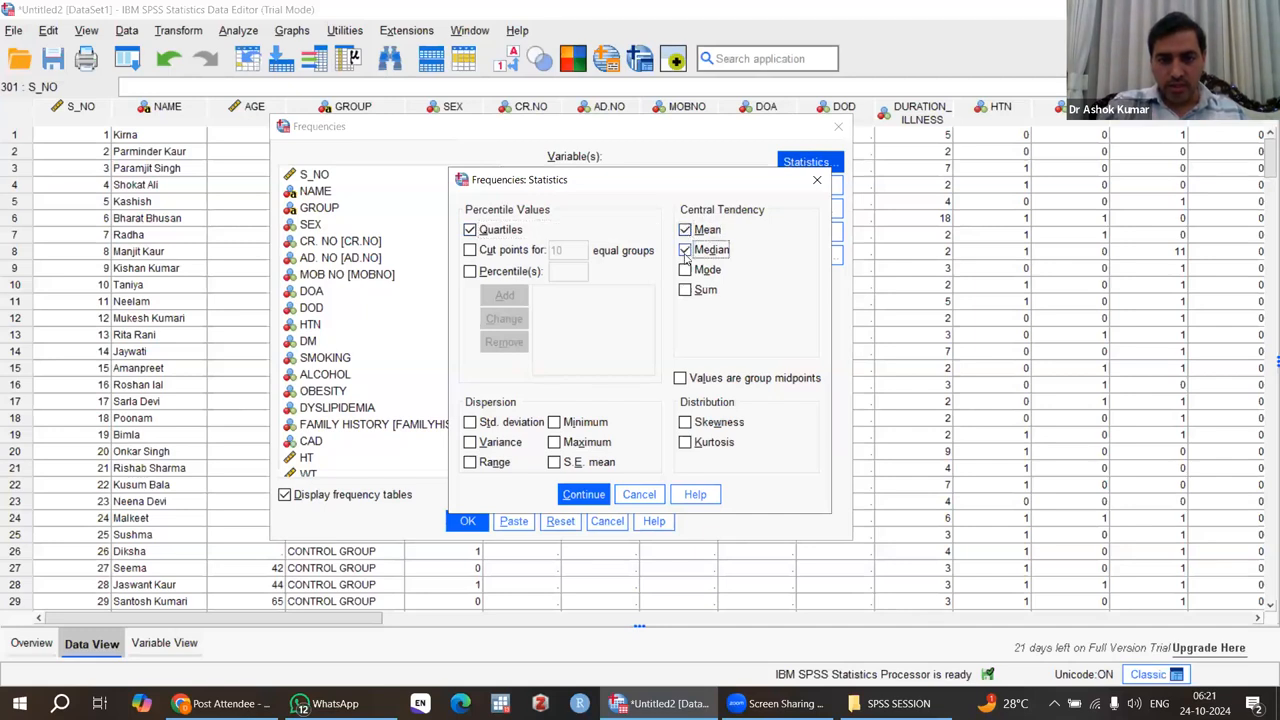
left_click(470, 422)
left_click(554, 422)
left_click(554, 442)
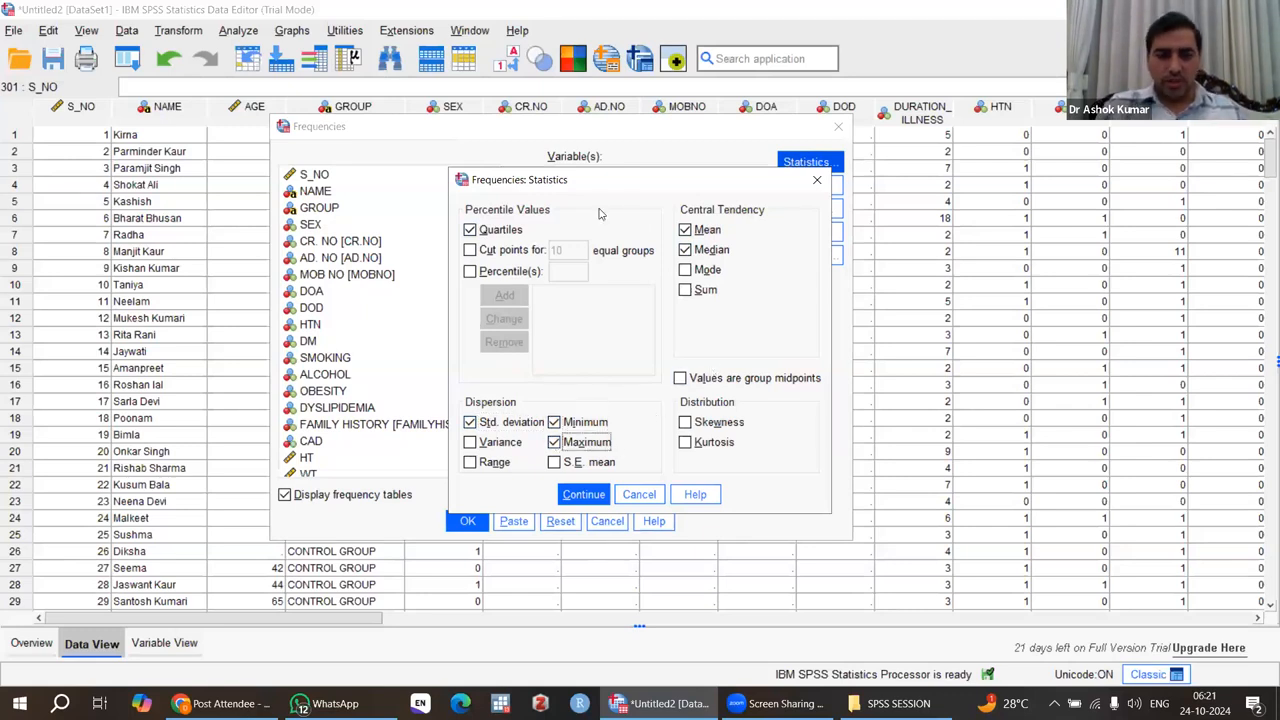
left_click(574, 497)
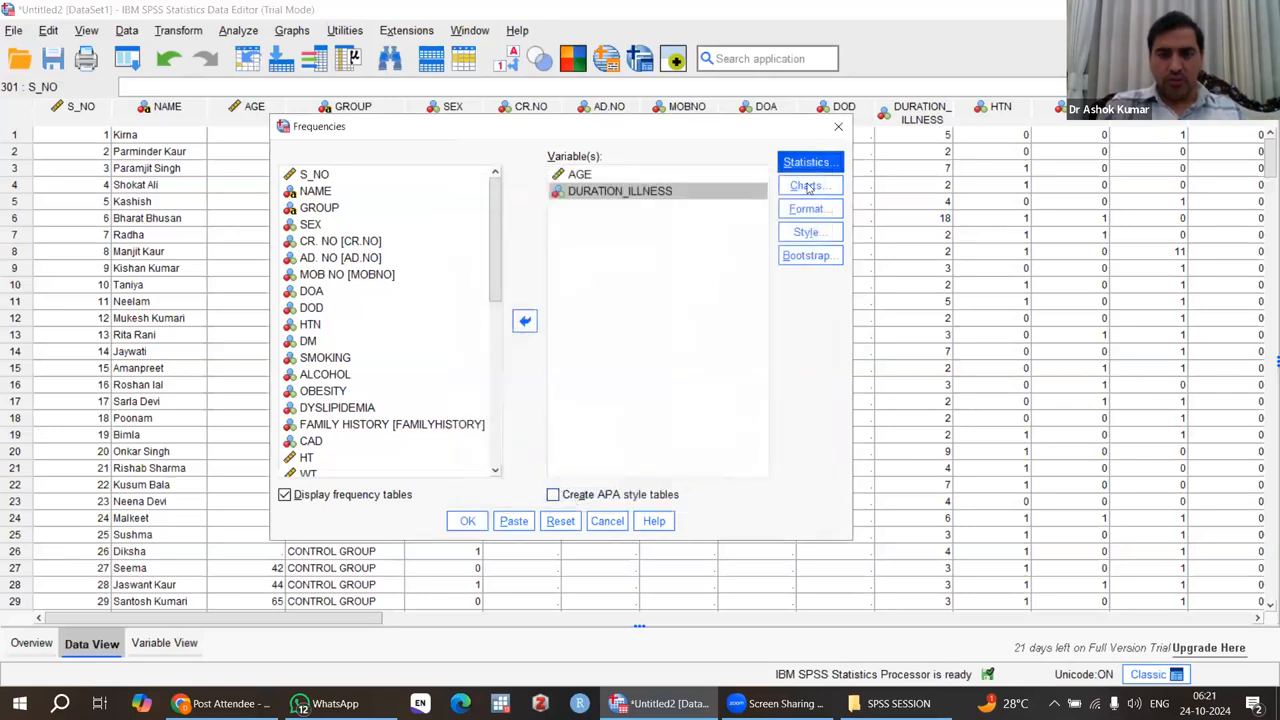
Set the chart type to histograms with the normal curve shown and run the Frequencies analysis.
left_click(818, 186)
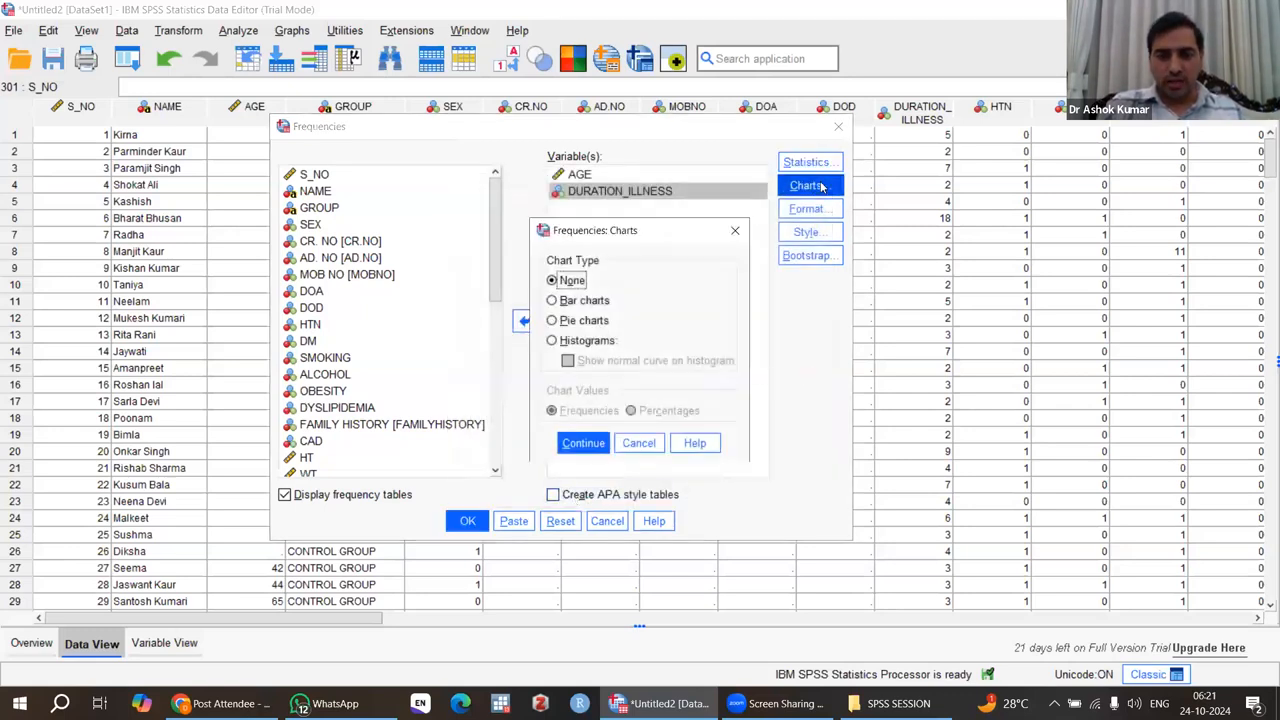
left_click(570, 343)
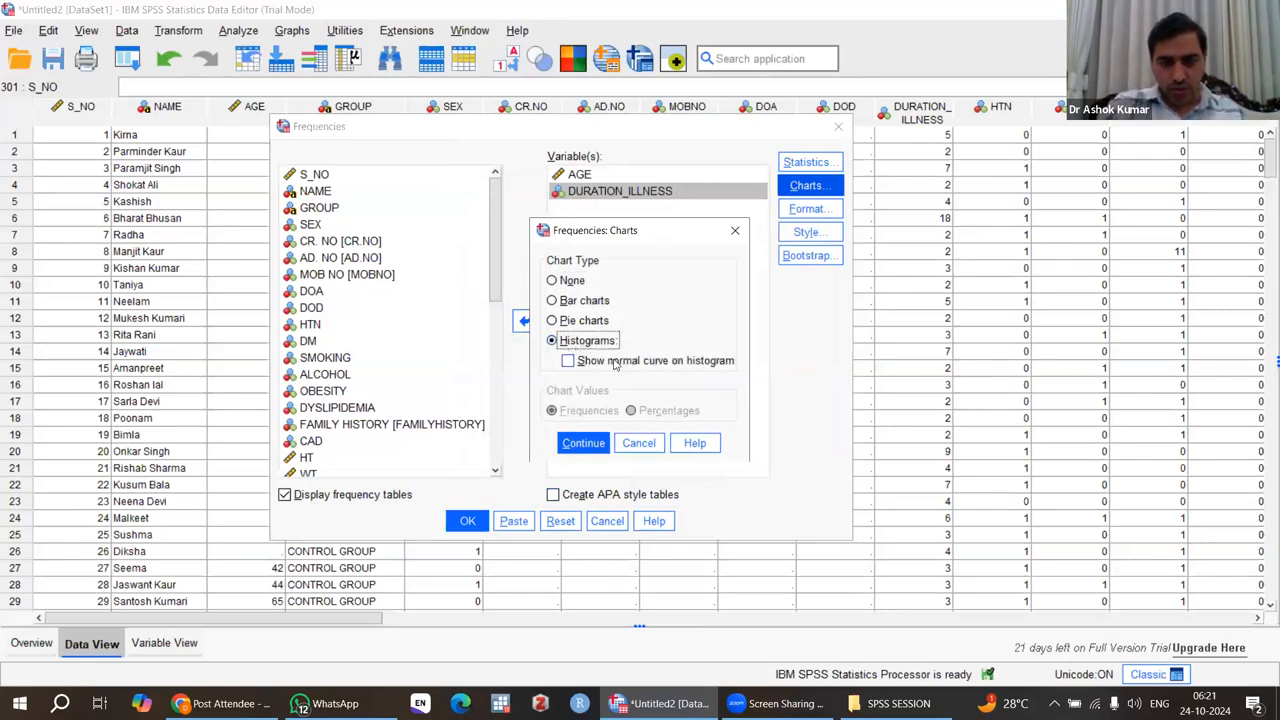
left_click(569, 362)
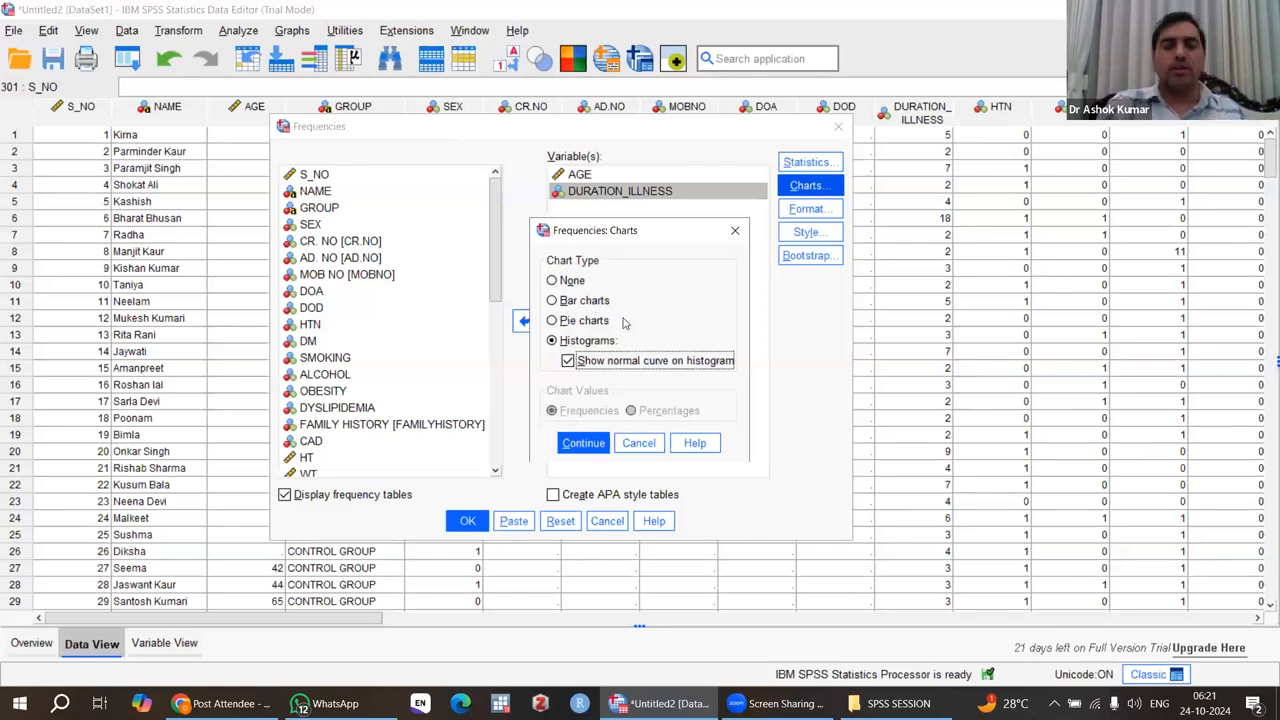
left_click(584, 443)
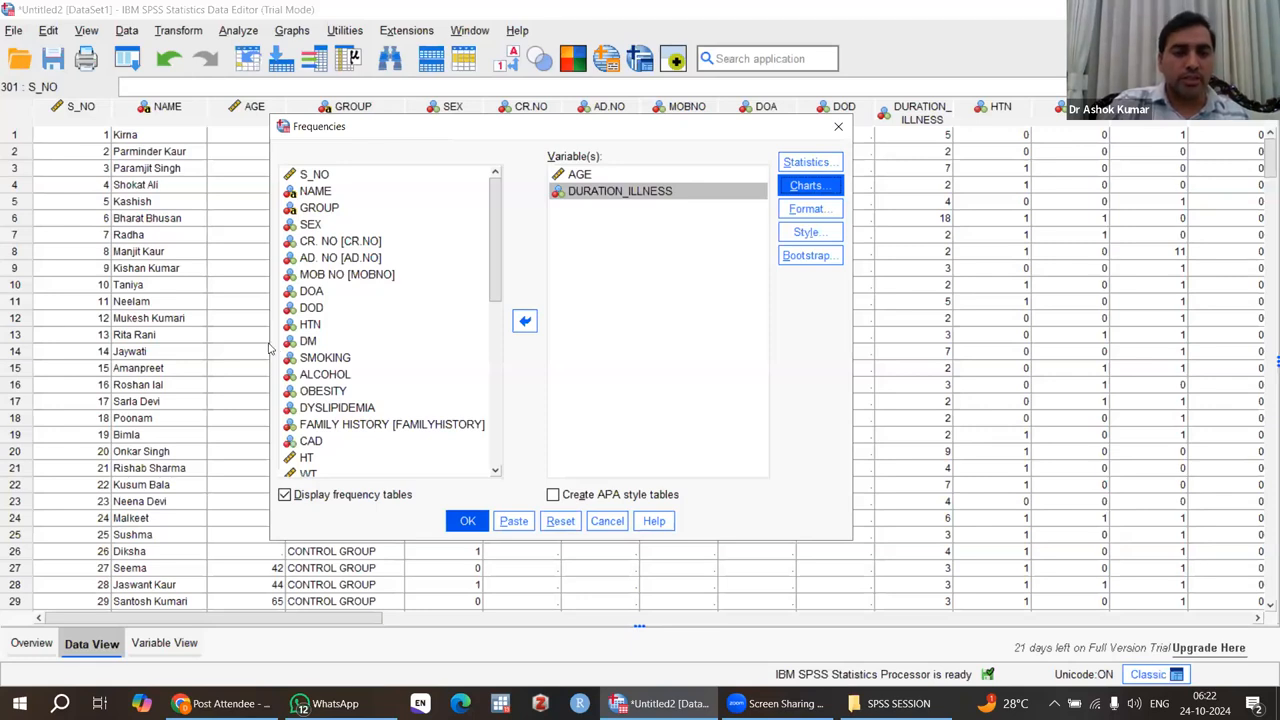
key("Return")
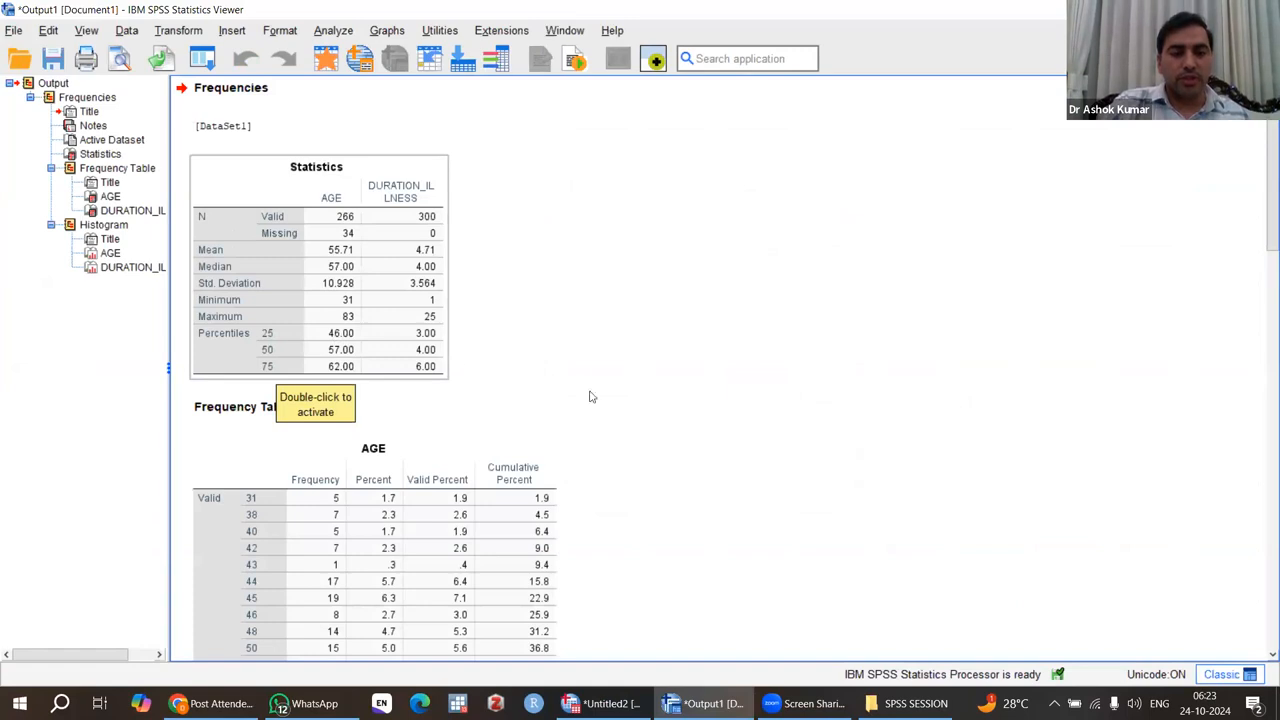
Examine the AGE frequency table in the output, including its percent and cumulative percent columns.
scroll(689, 381, "down", 5)
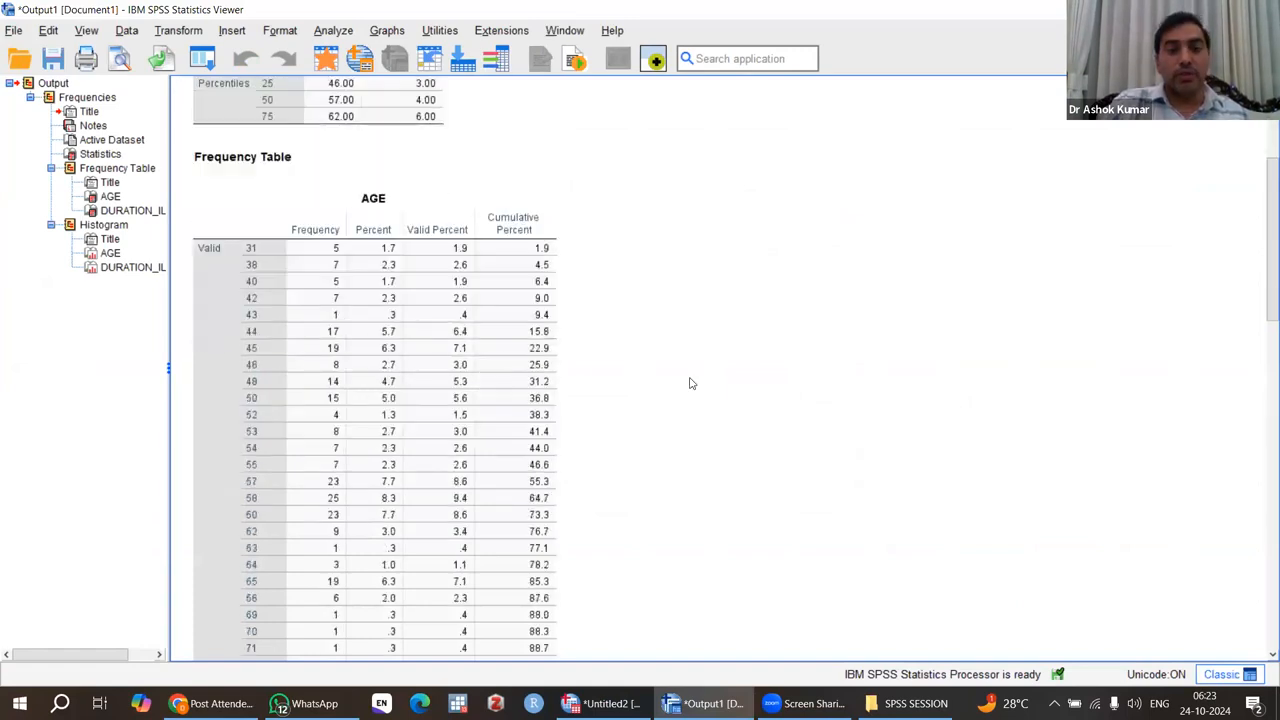
scroll(689, 383, "down", 2)
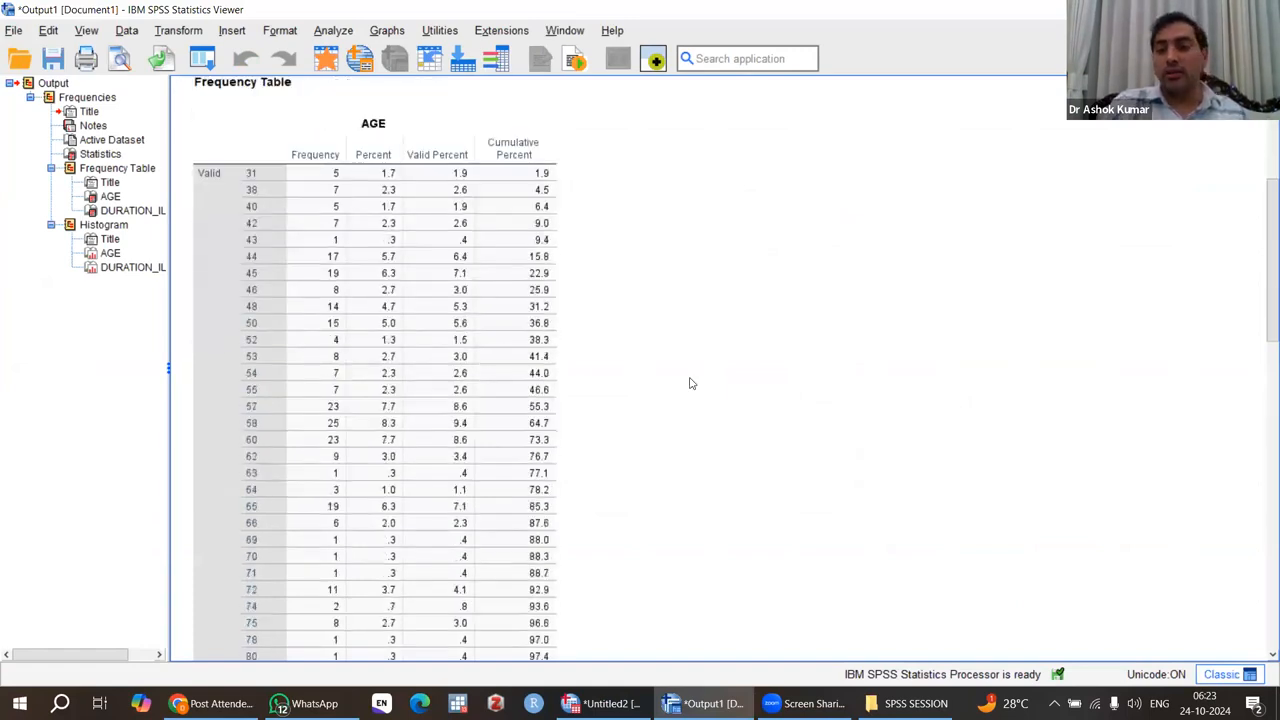
scroll(689, 383, "down", 3)
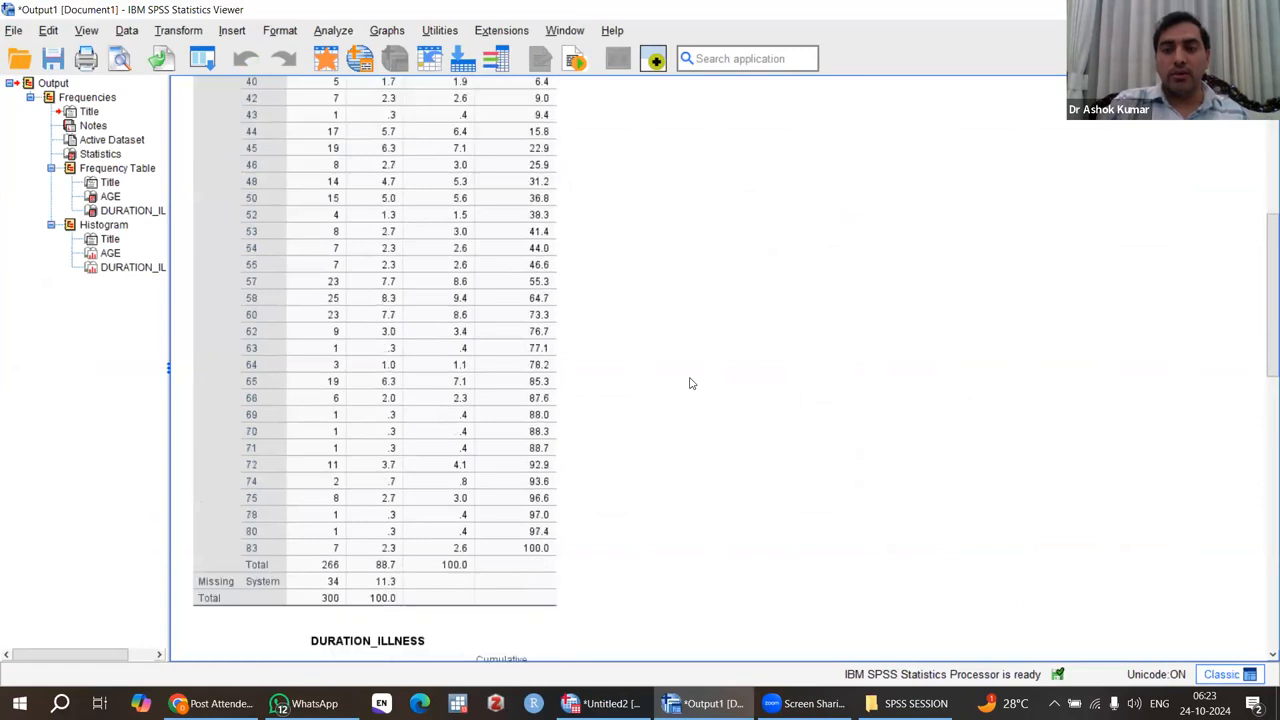
scroll(689, 383, "up", 3)
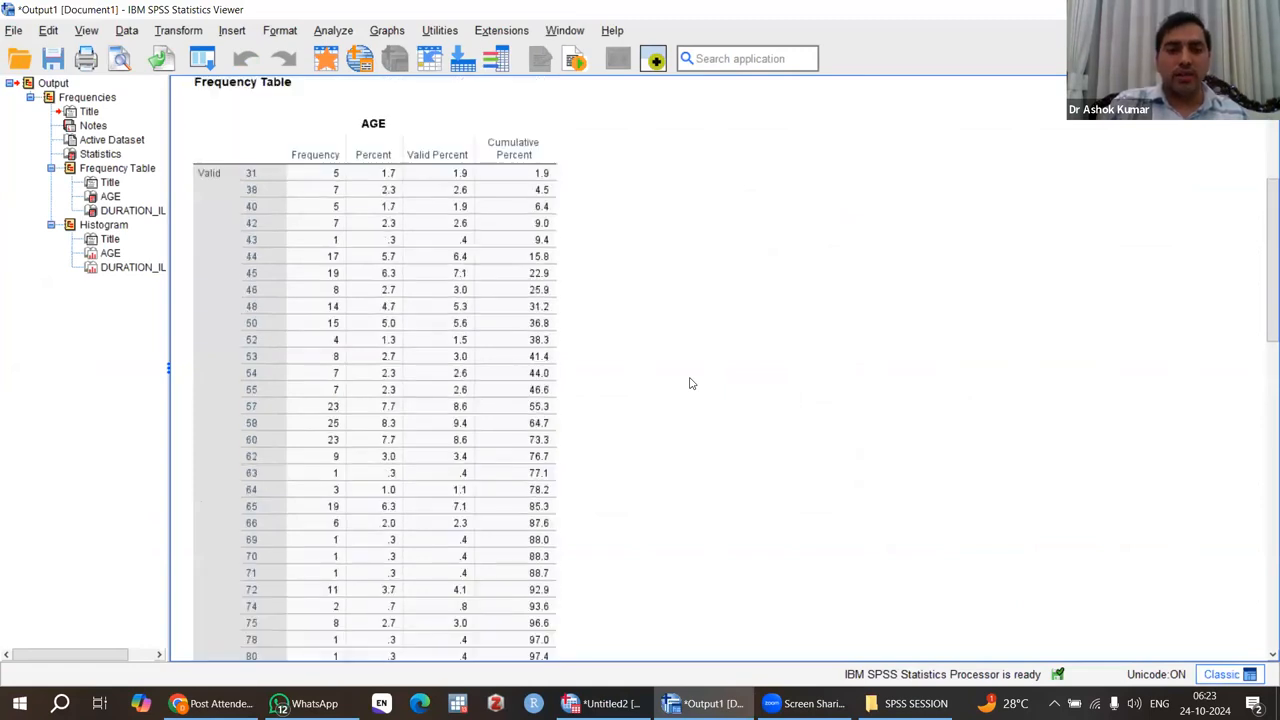
scroll(689, 382, "down", 1)
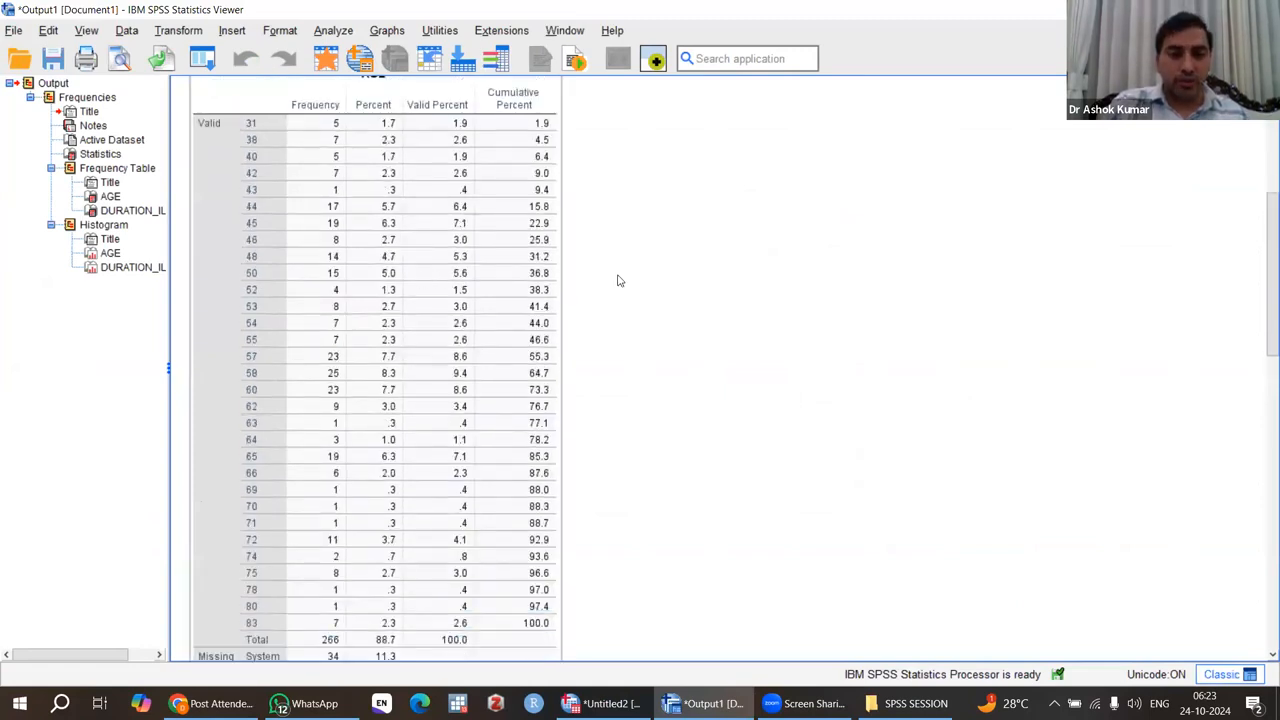
scroll(686, 328, "up", 3)
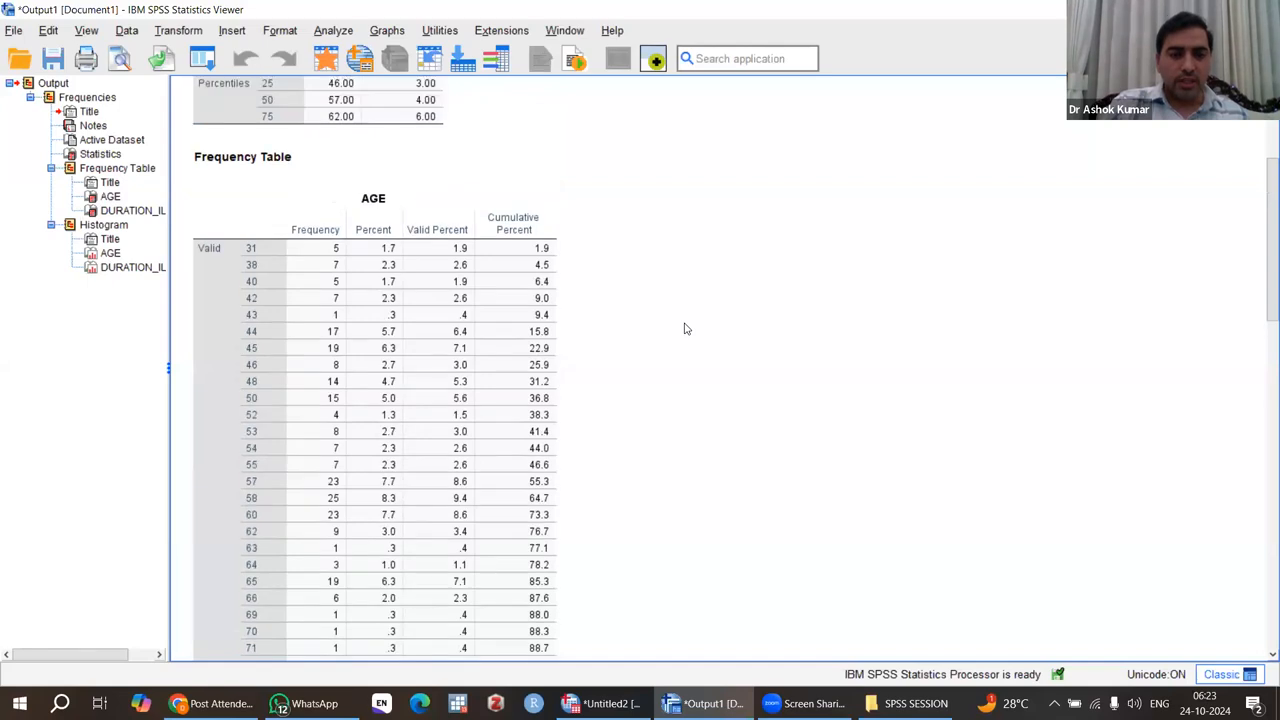
scroll(686, 328, "down", 5)
scroll(686, 328, "down", 3)
scroll(686, 328, "up", 5)
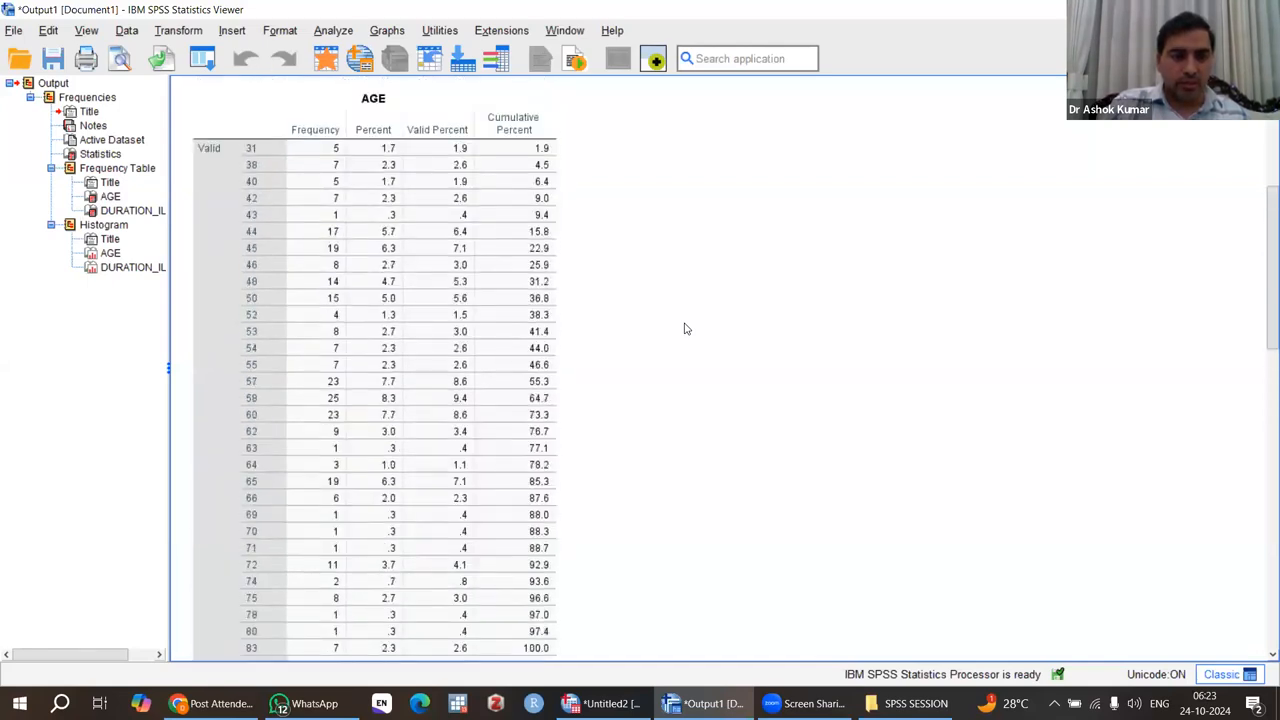
scroll(686, 328, "up", 1)
scroll(686, 328, "down", 2)
scroll(686, 328, "up", 1)
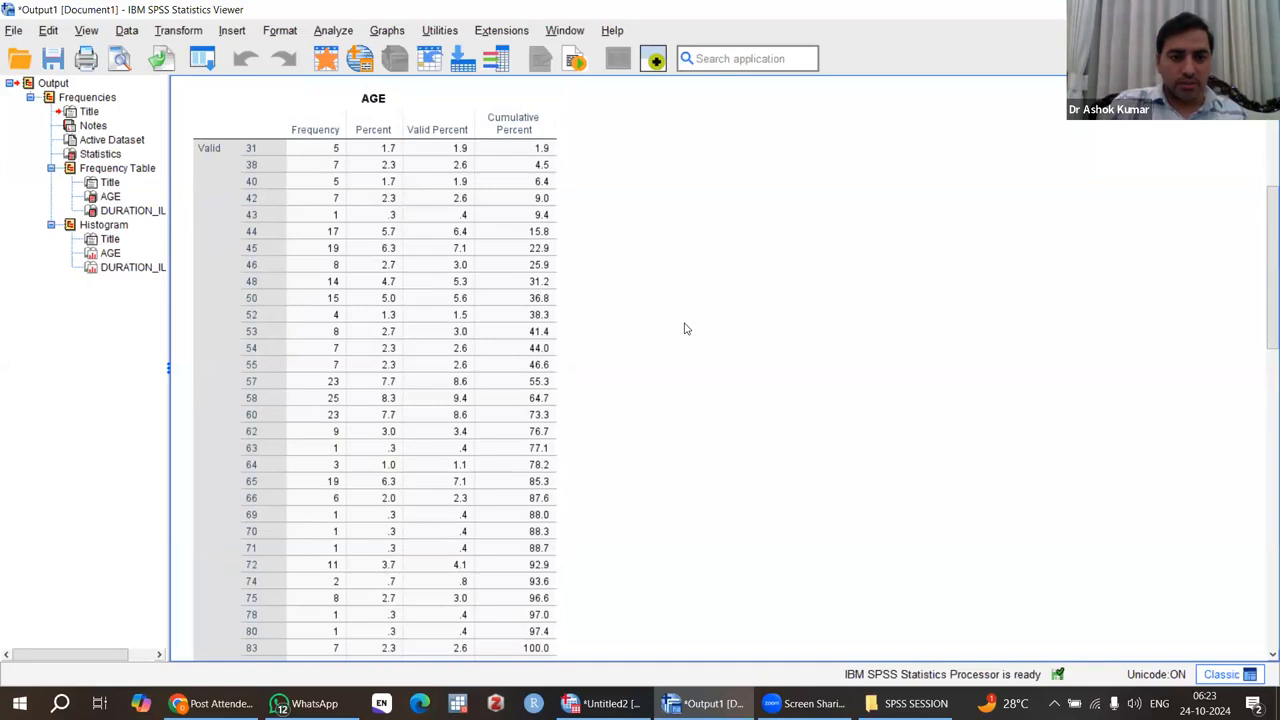
scroll(686, 328, "down", 5)
scroll(686, 328, "down", 4)
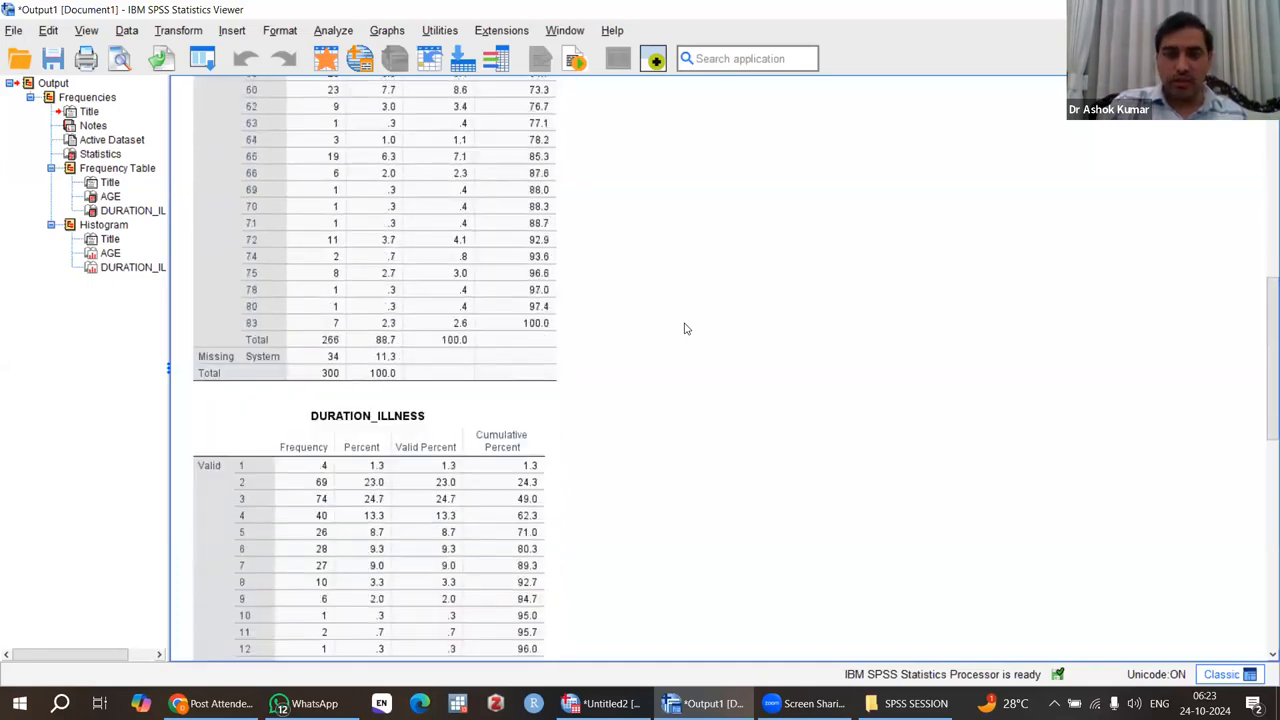
Review the DURATION_ILLNESS frequency table and both variables' histograms, and return to the Statistics table at the start of the output.
scroll(686, 328, "down", 2)
left_click(290, 258)
left_click(855, 356)
left_click(512, 362)
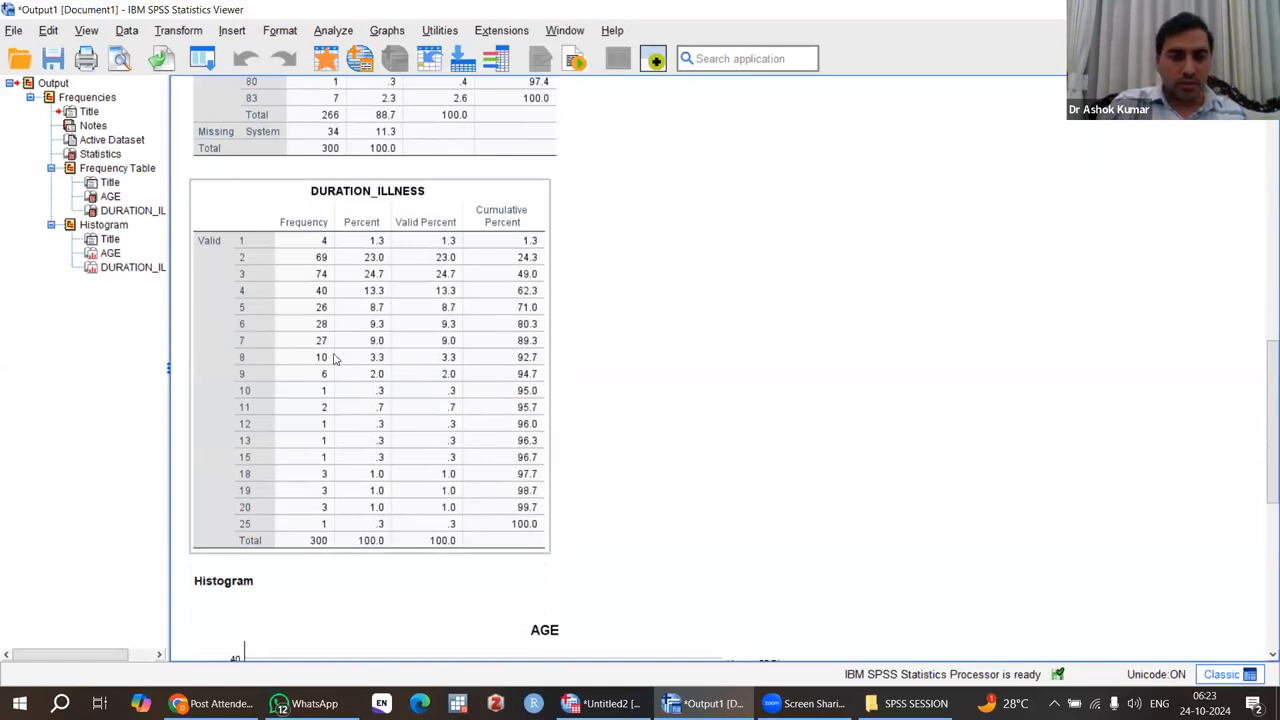
scroll(443, 367, "down", 5)
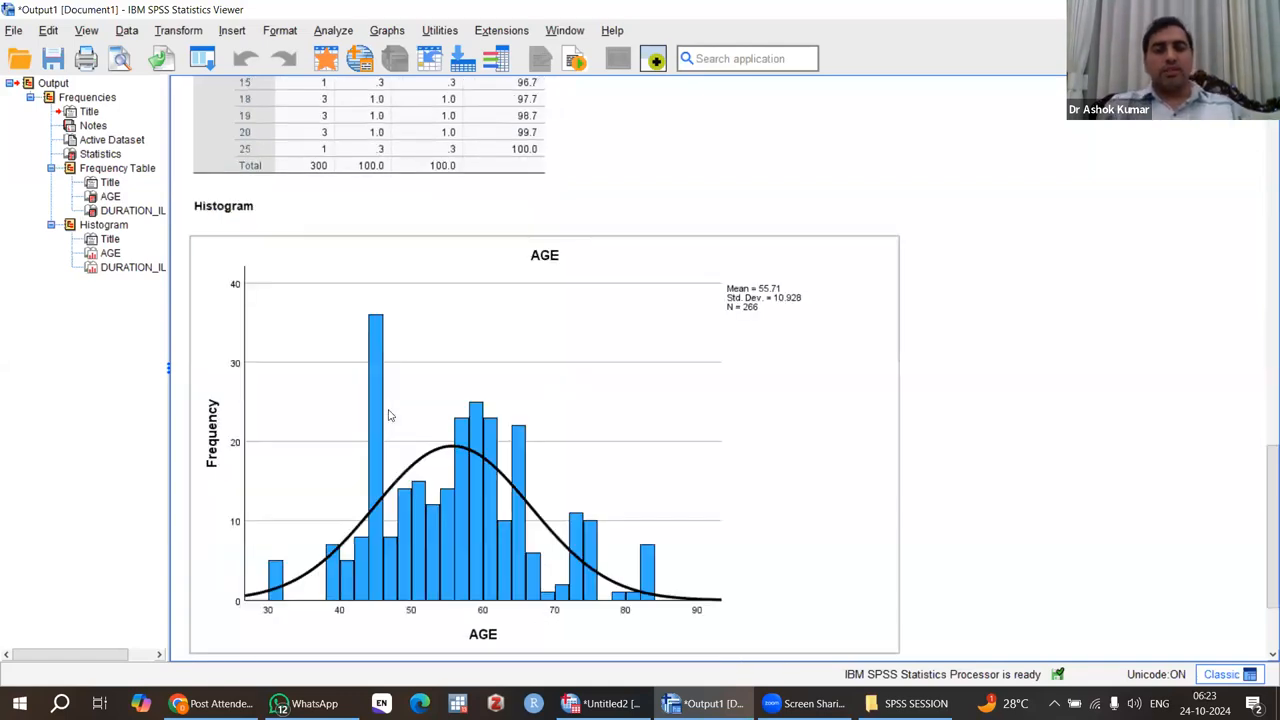
scroll(574, 422, "down", 6)
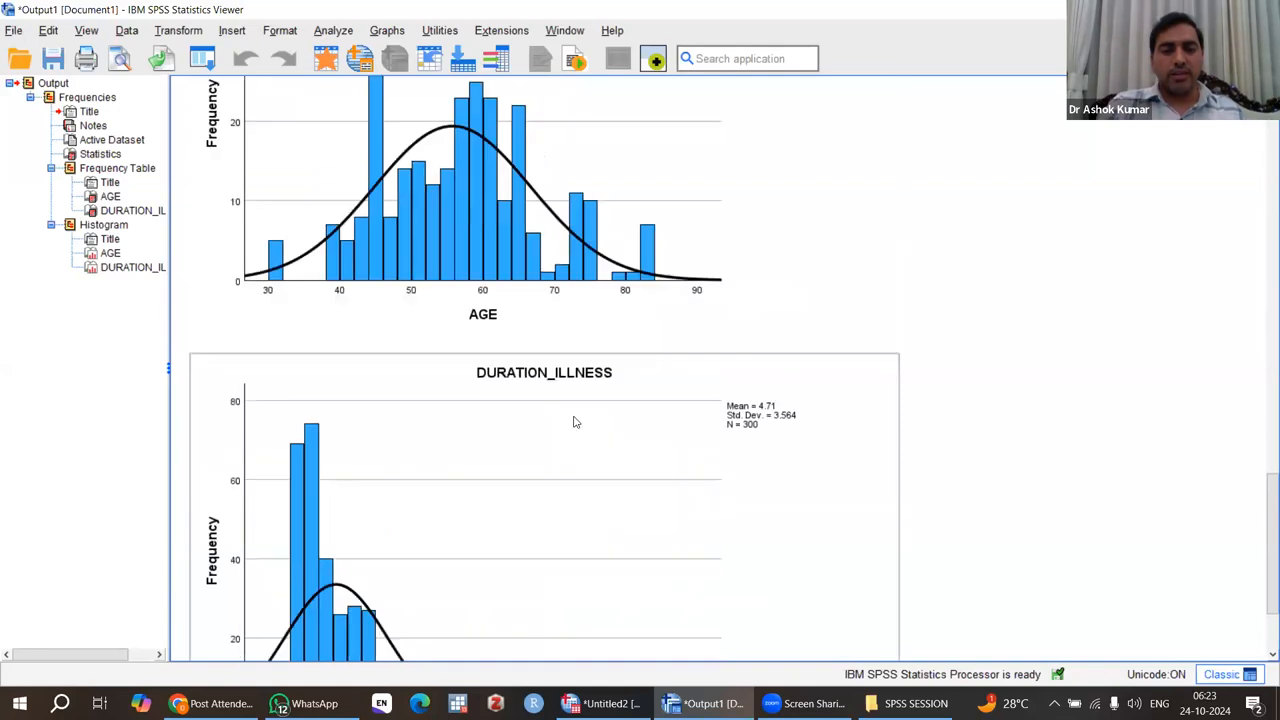
scroll(574, 422, "up", 3)
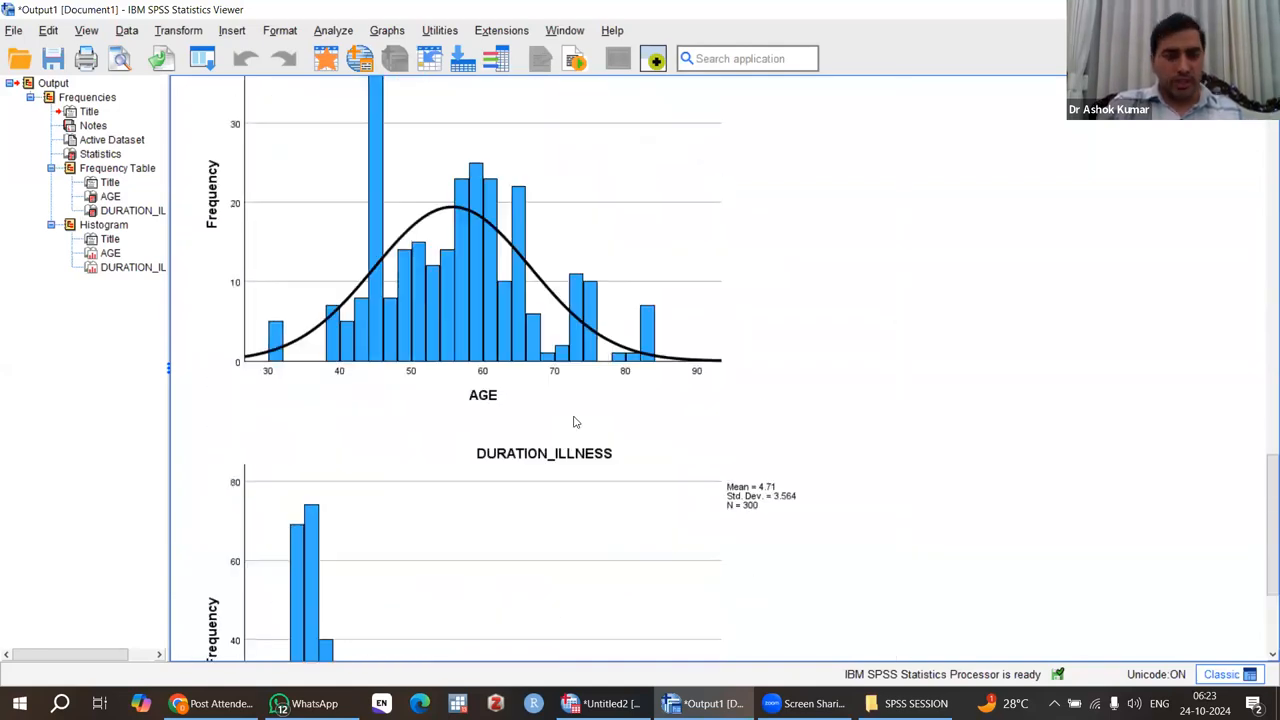
key("ctrl+Home")
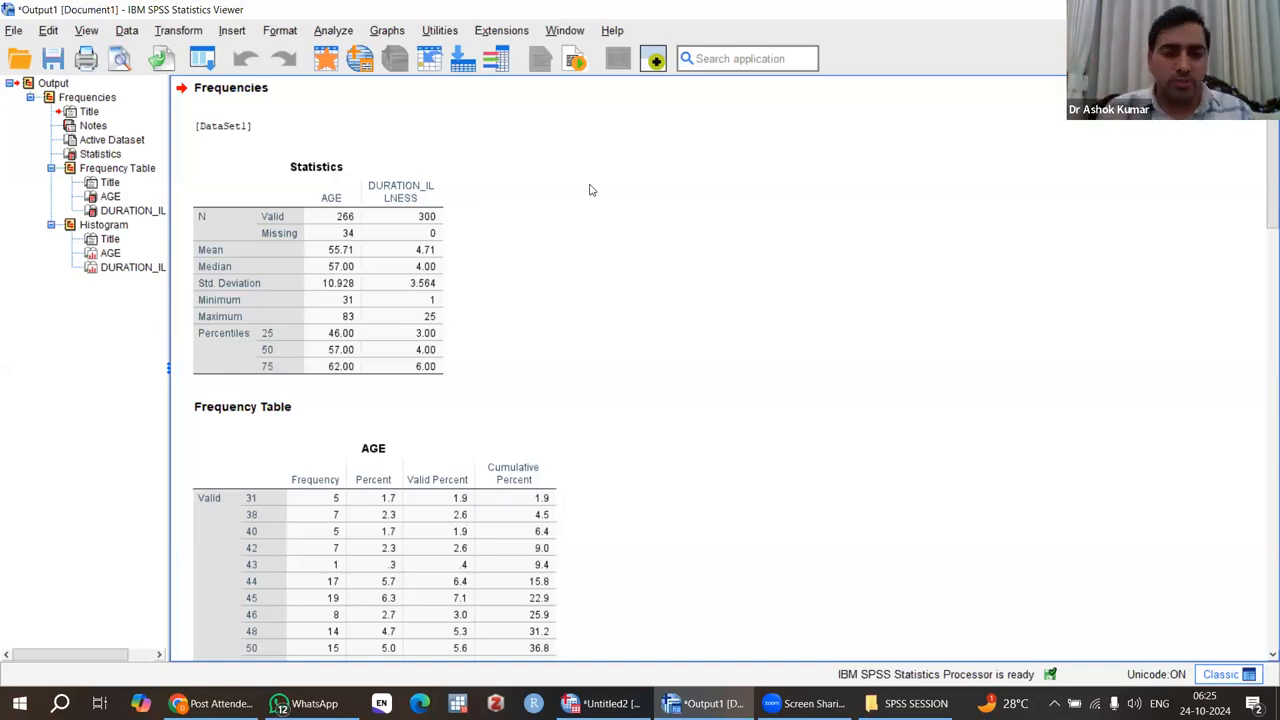
Set up an Independent-Samples T Test with AGE as the test variable and SEX as the grouping variable.
left_click(333, 31)
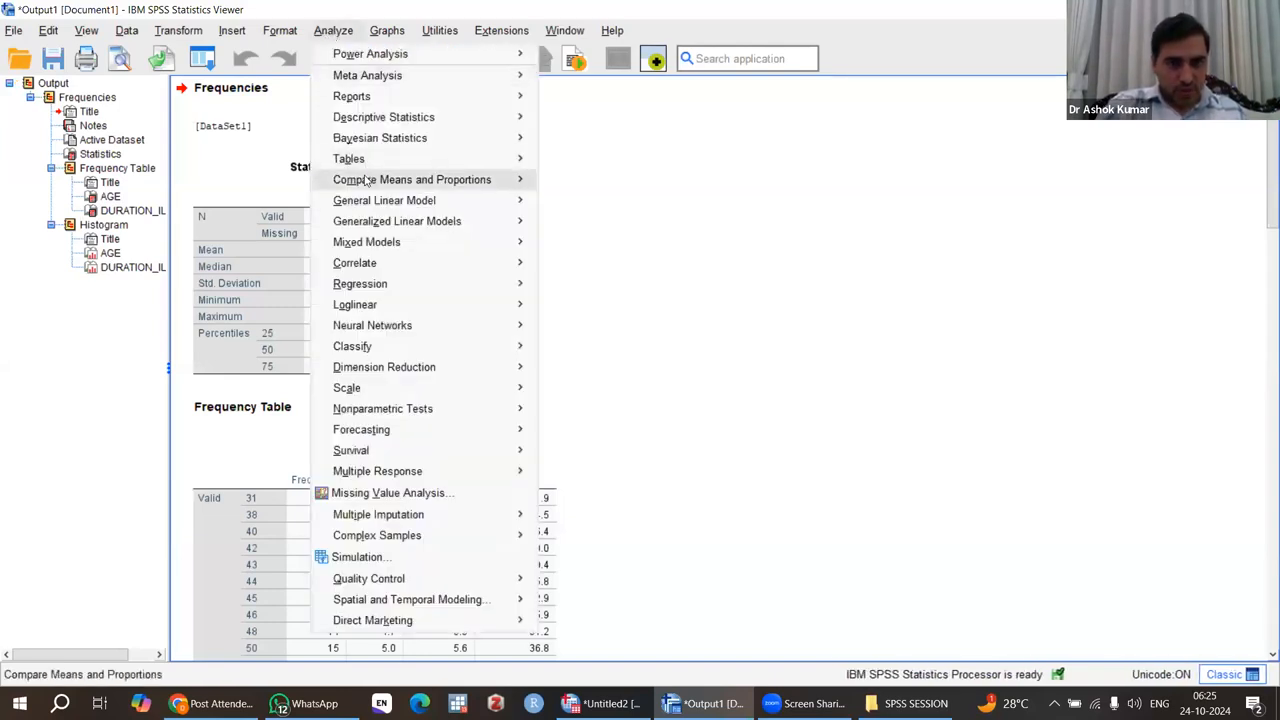
mouse_move(421, 181)
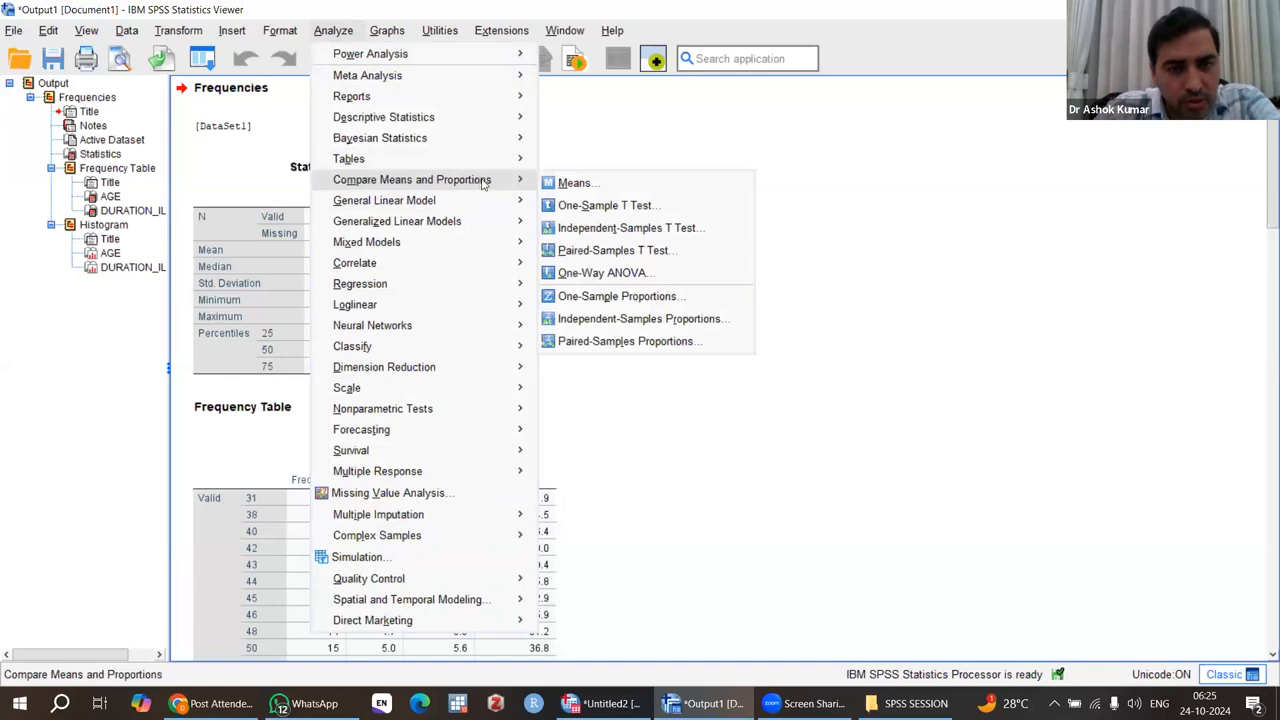
left_click(621, 229)
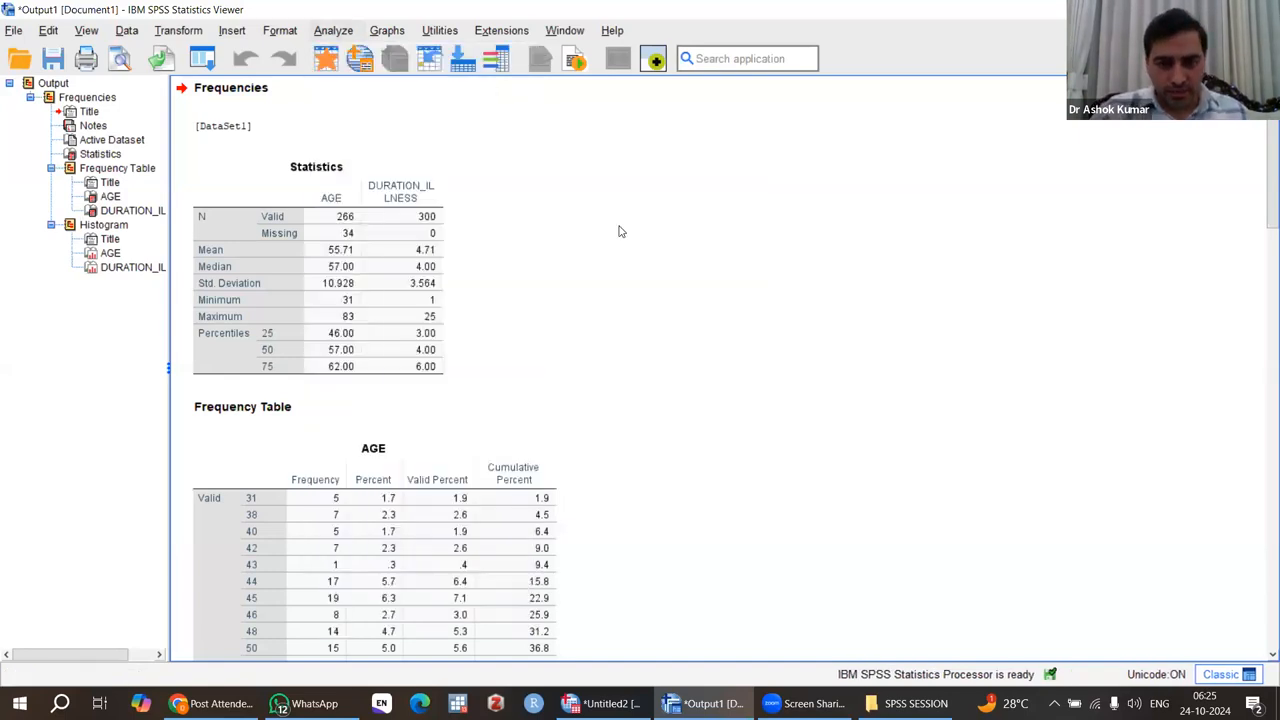
double_click(578, 204)
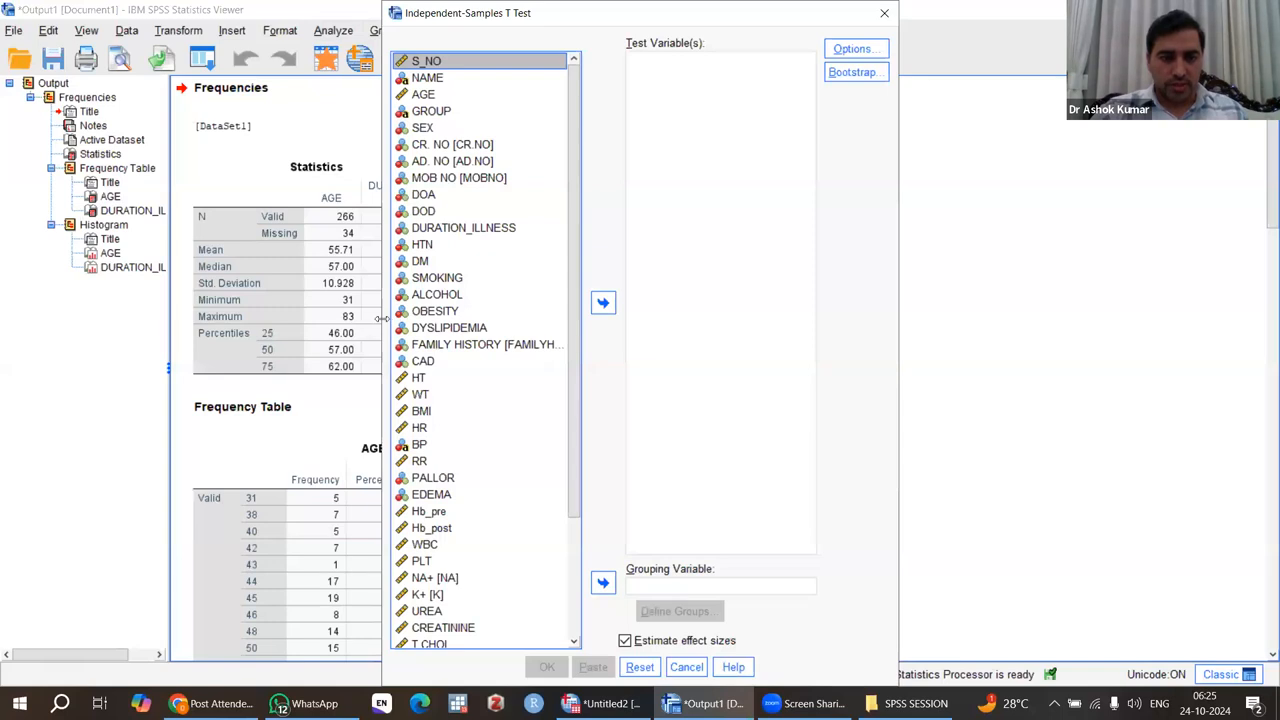
left_click_drag(383, 318, 137, 318)
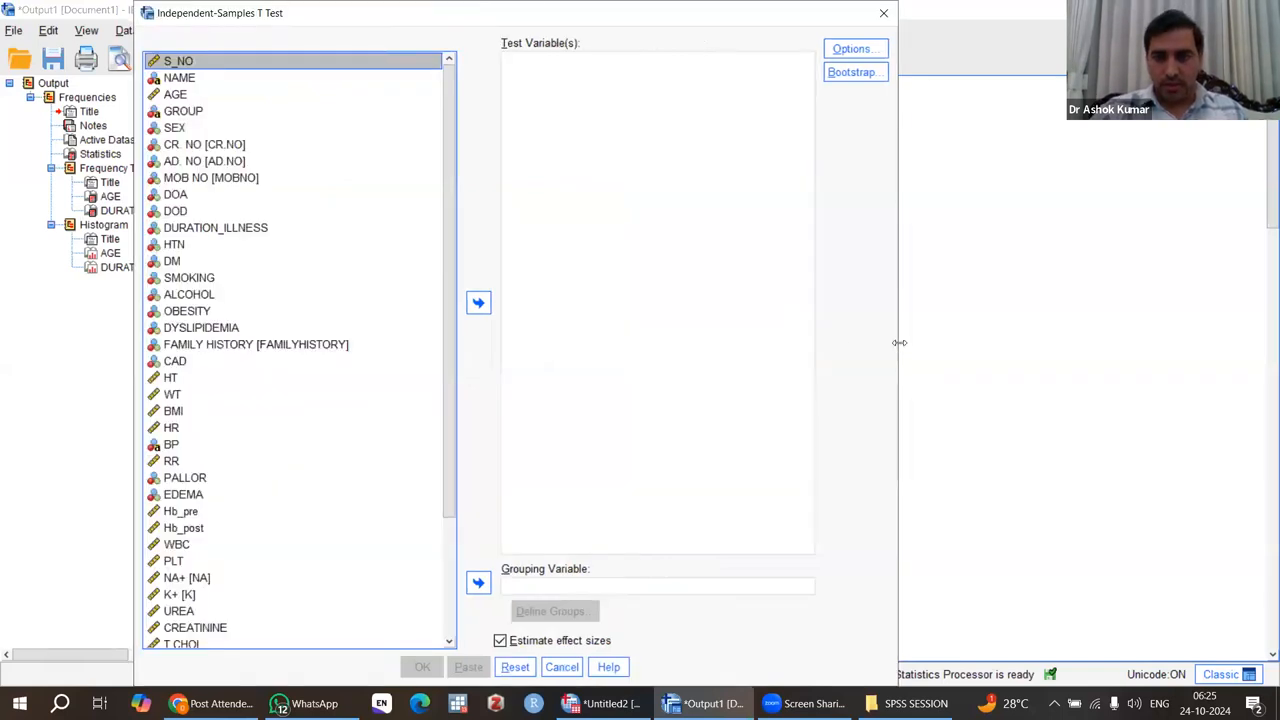
left_click_drag(899, 342, 1053, 342)
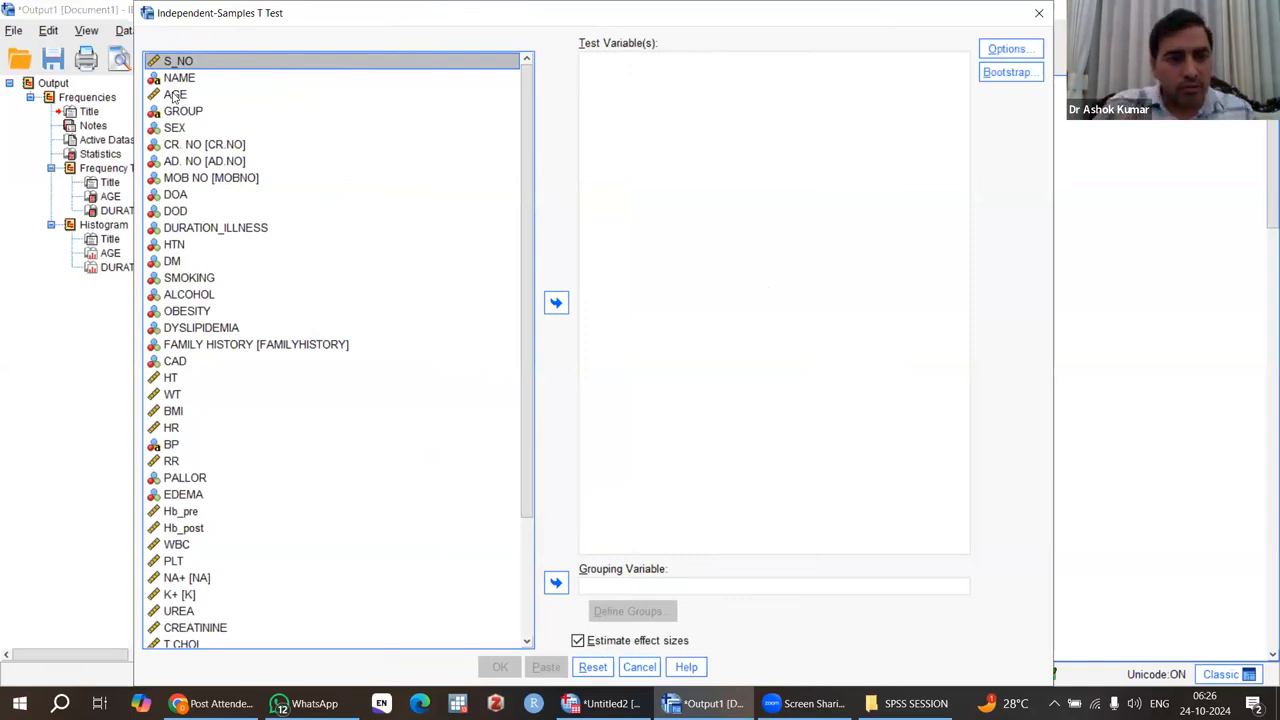
left_click(174, 96)
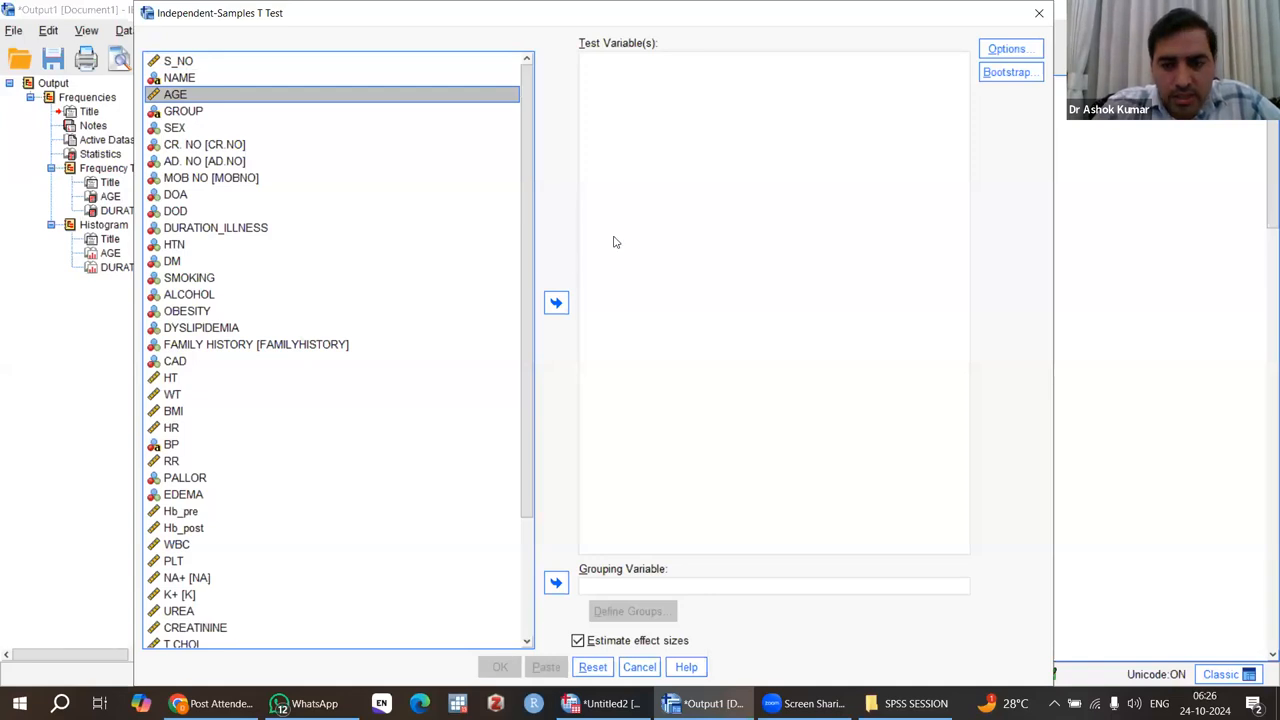
left_click(558, 304)
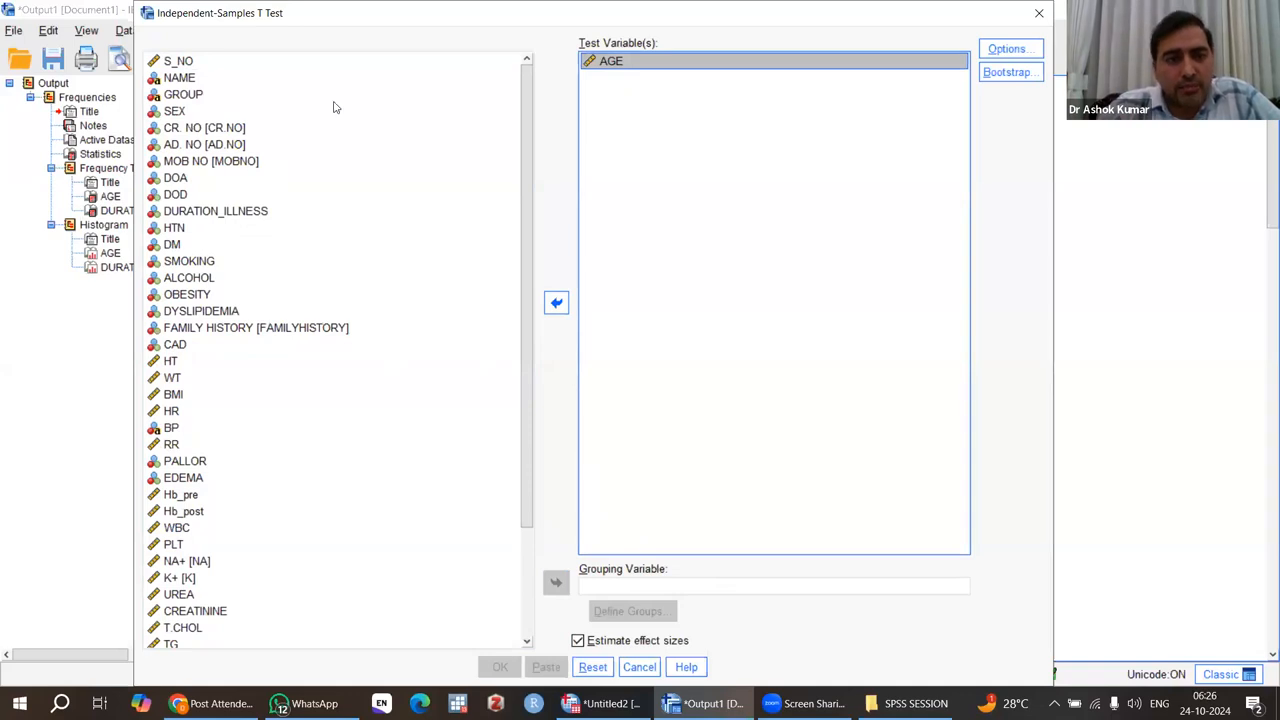
left_click(176, 111)
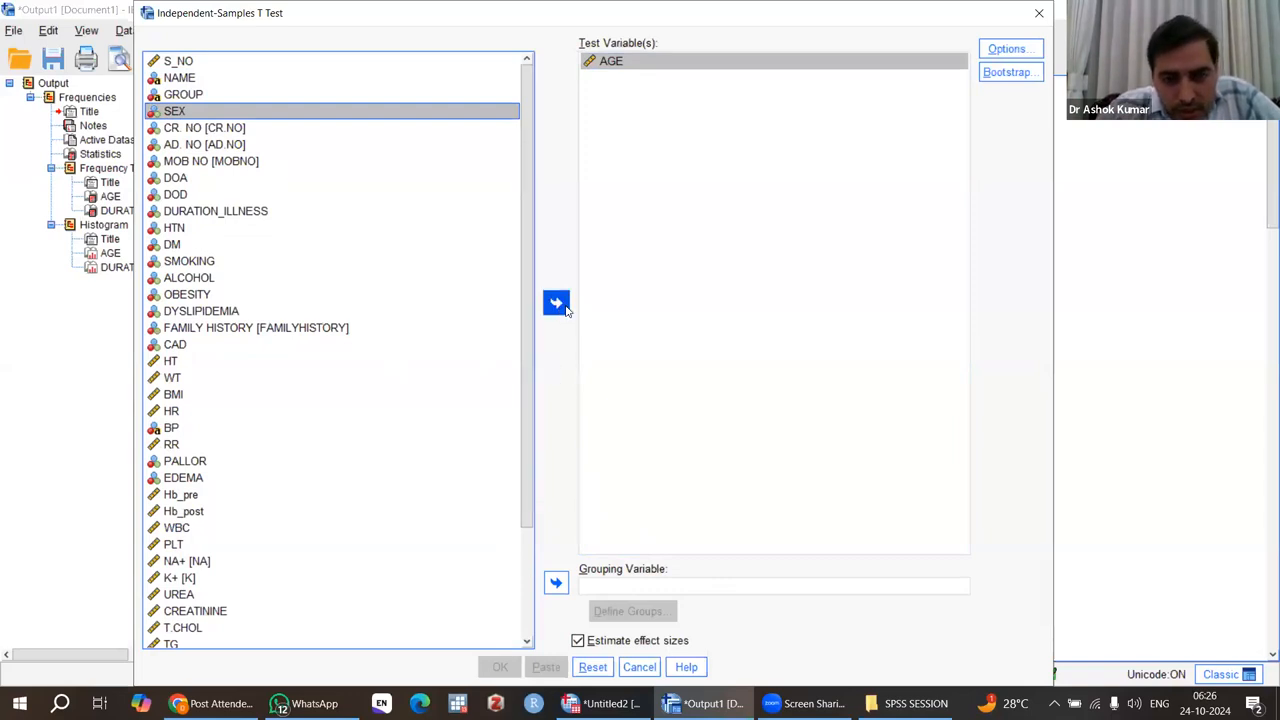
left_click(556, 584)
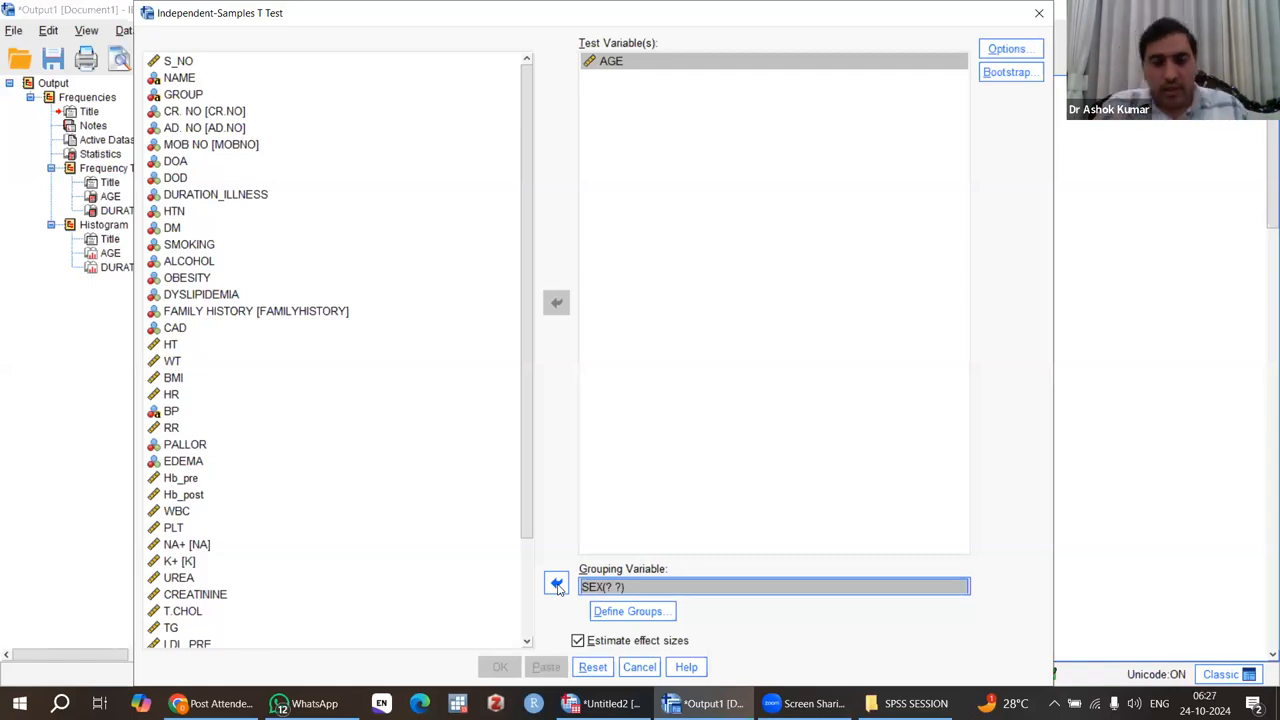
Define the SEX groups with the values 0 and 1 and run the independent-samples t test.
left_click(634, 612)
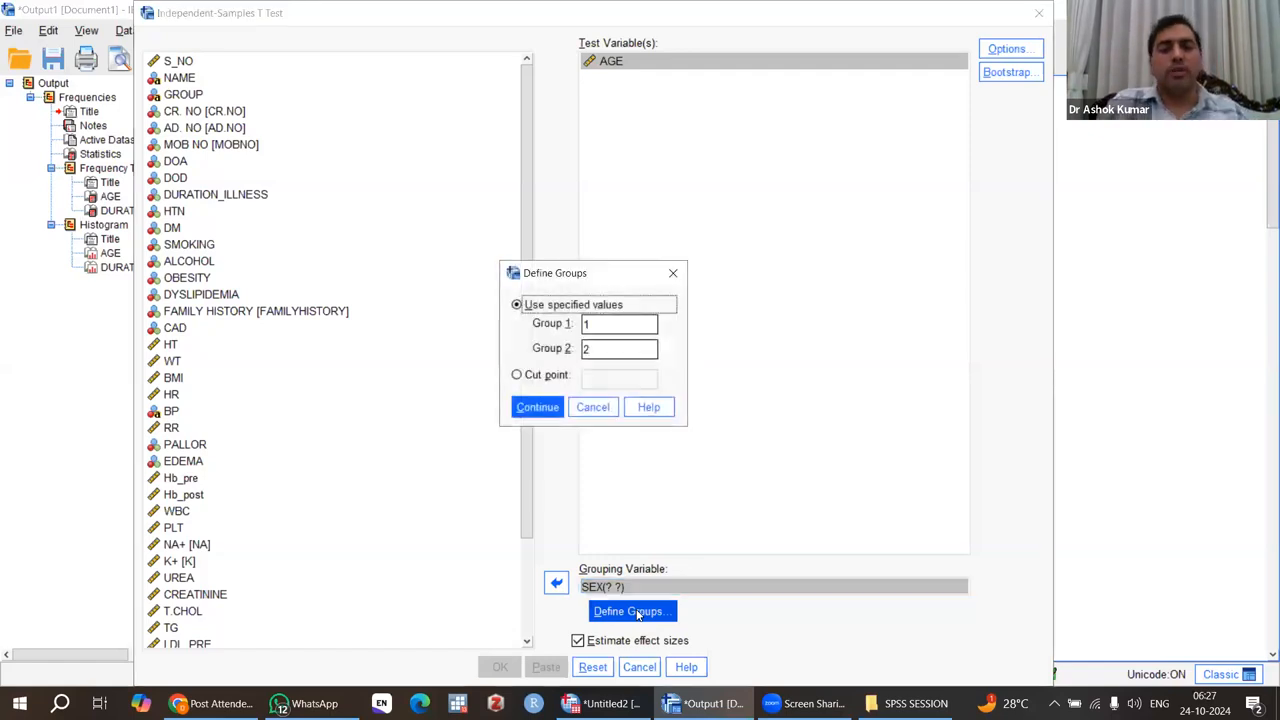
left_click(606, 325)
key("BackSpace")
type("0")
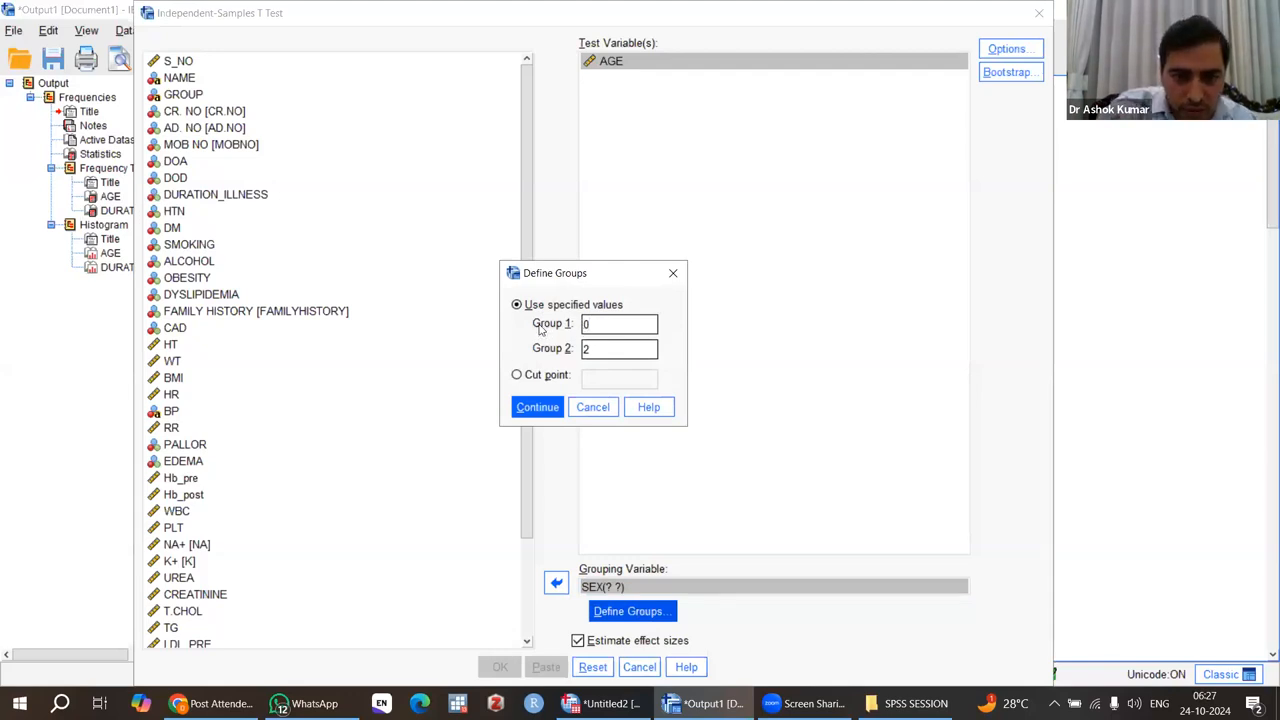
left_click(593, 349)
key("BackSpace")
type("1")
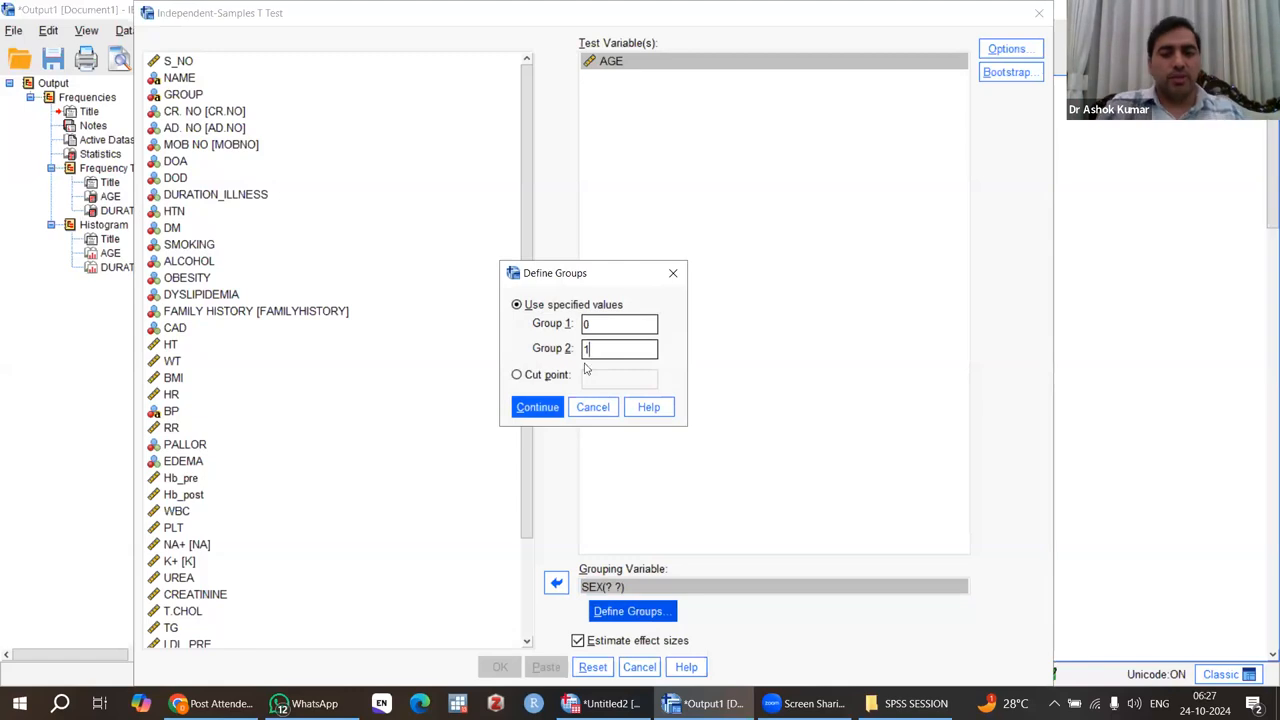
left_click(540, 410)
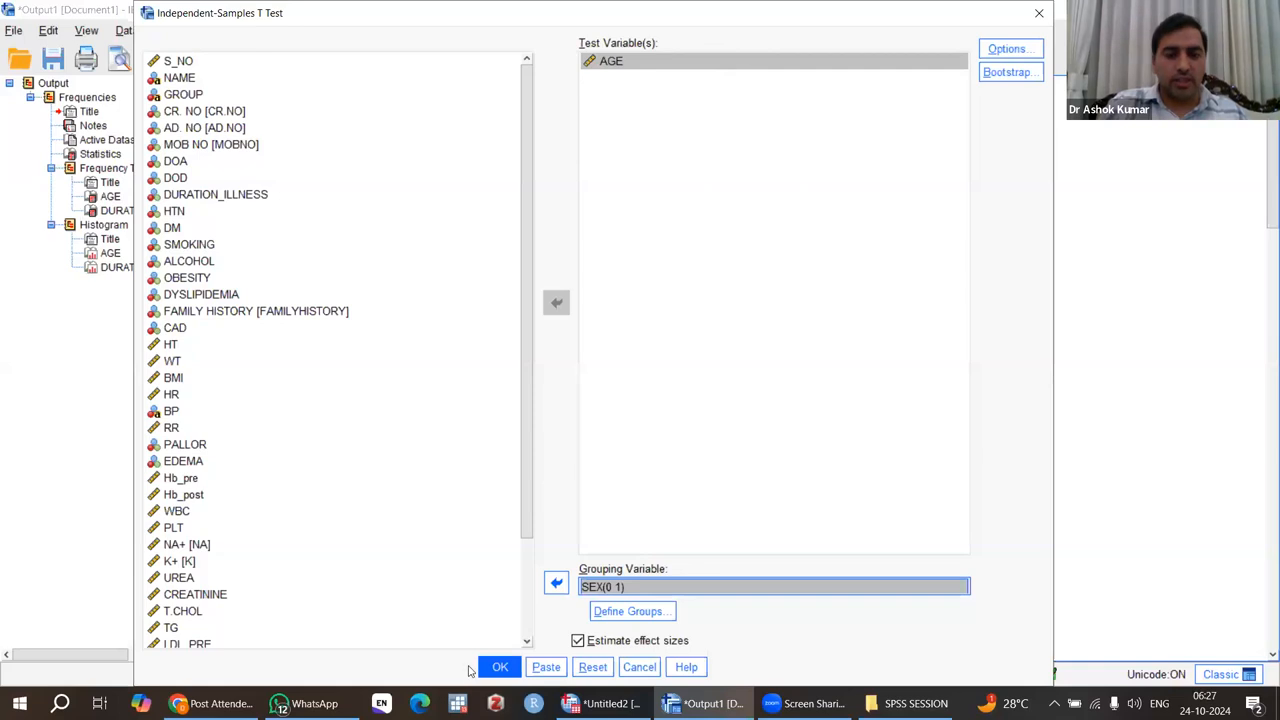
left_click(501, 667)
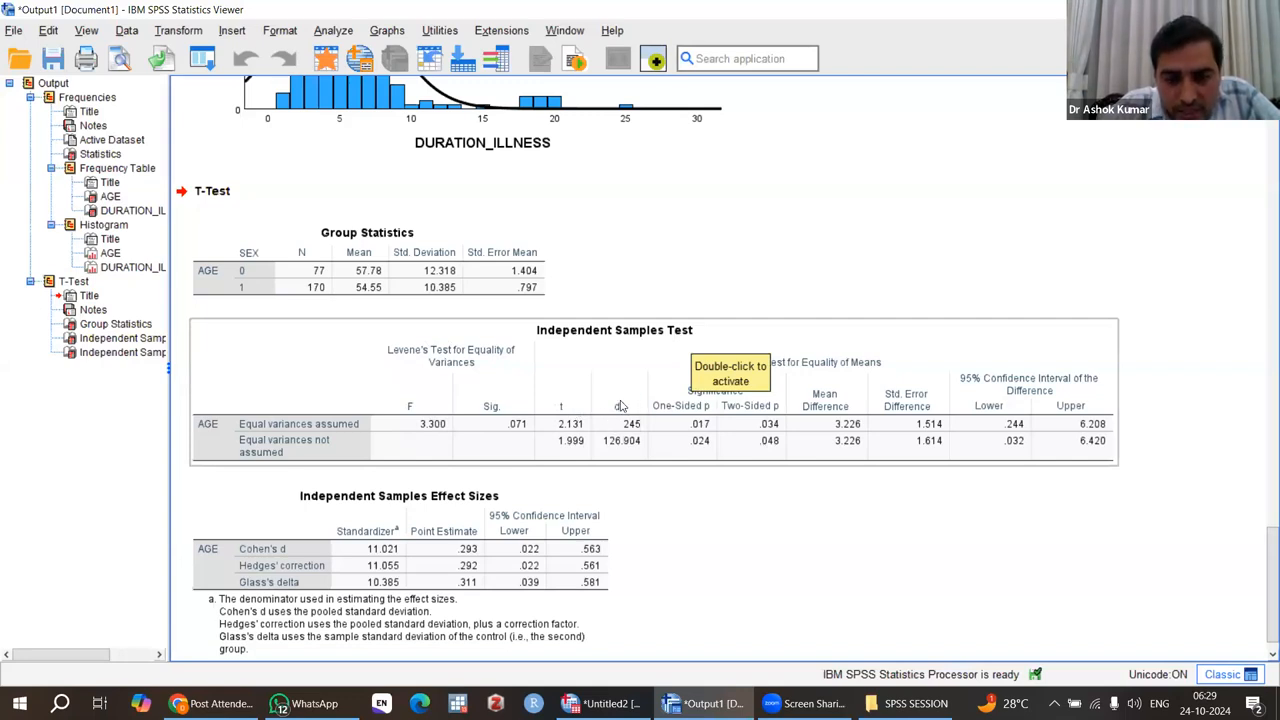
Examine Levene's test and the t-test significance values in the Independent Samples Test table.
left_click(855, 513)
left_click(777, 422)
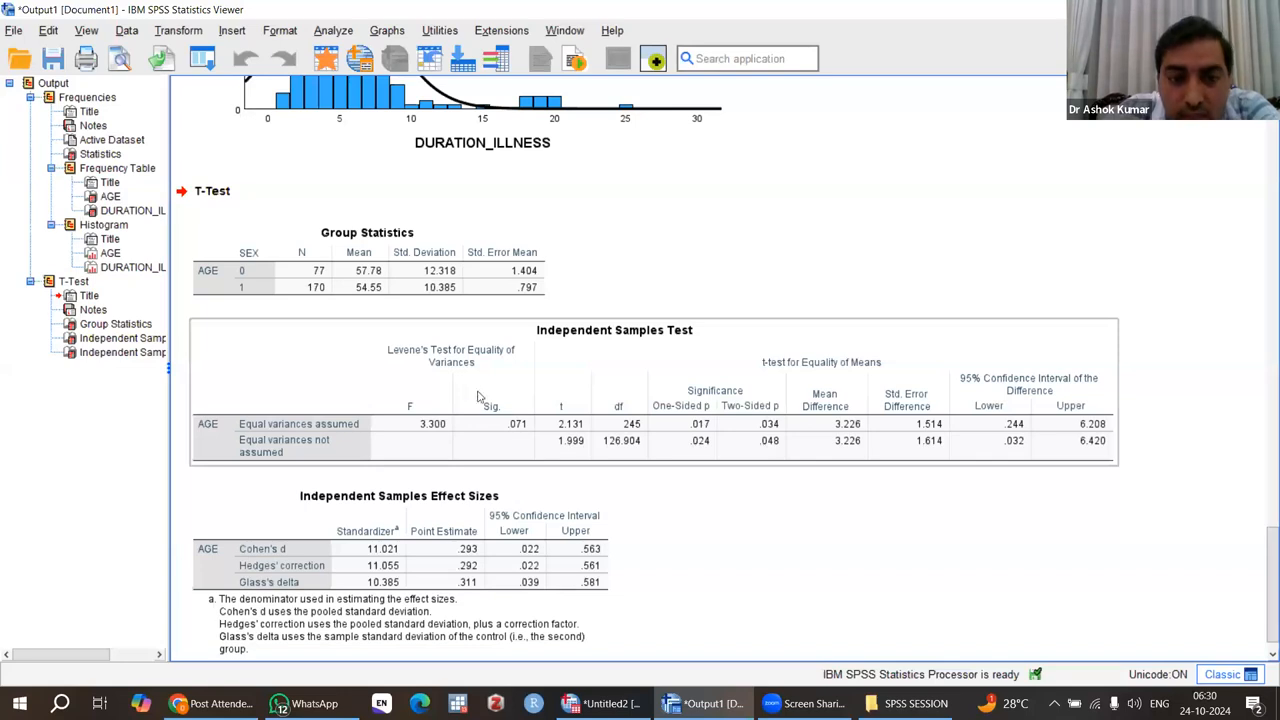
left_click(762, 550)
left_click(257, 452)
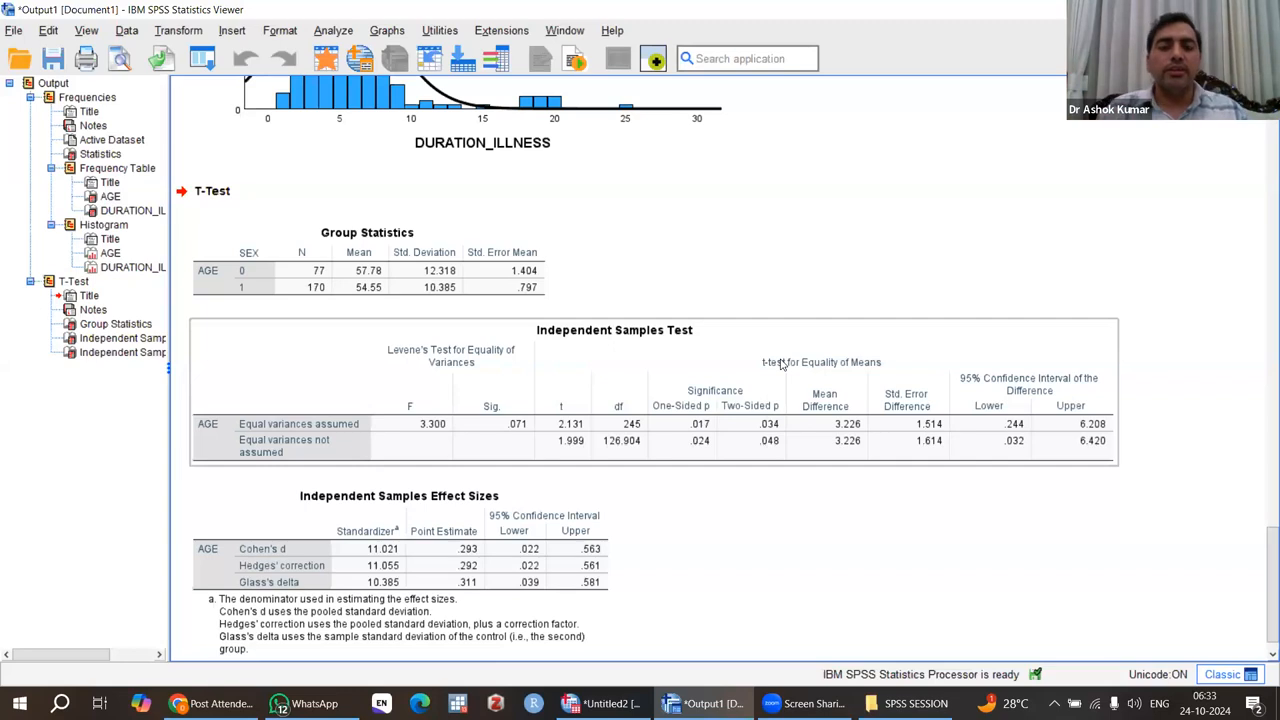
left_click(922, 314)
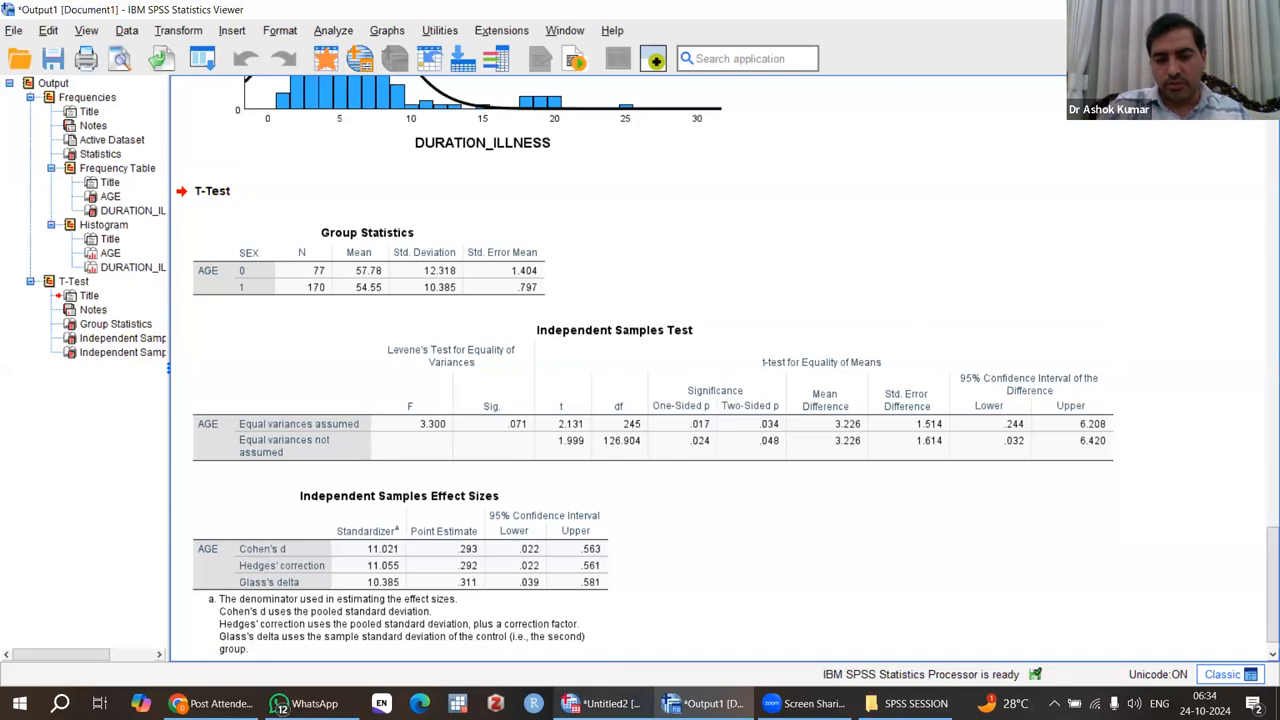
Switch to the Data Editor and examine the Hb_pre and Hb_post columns of the dataset.
mouse_move(602, 703)
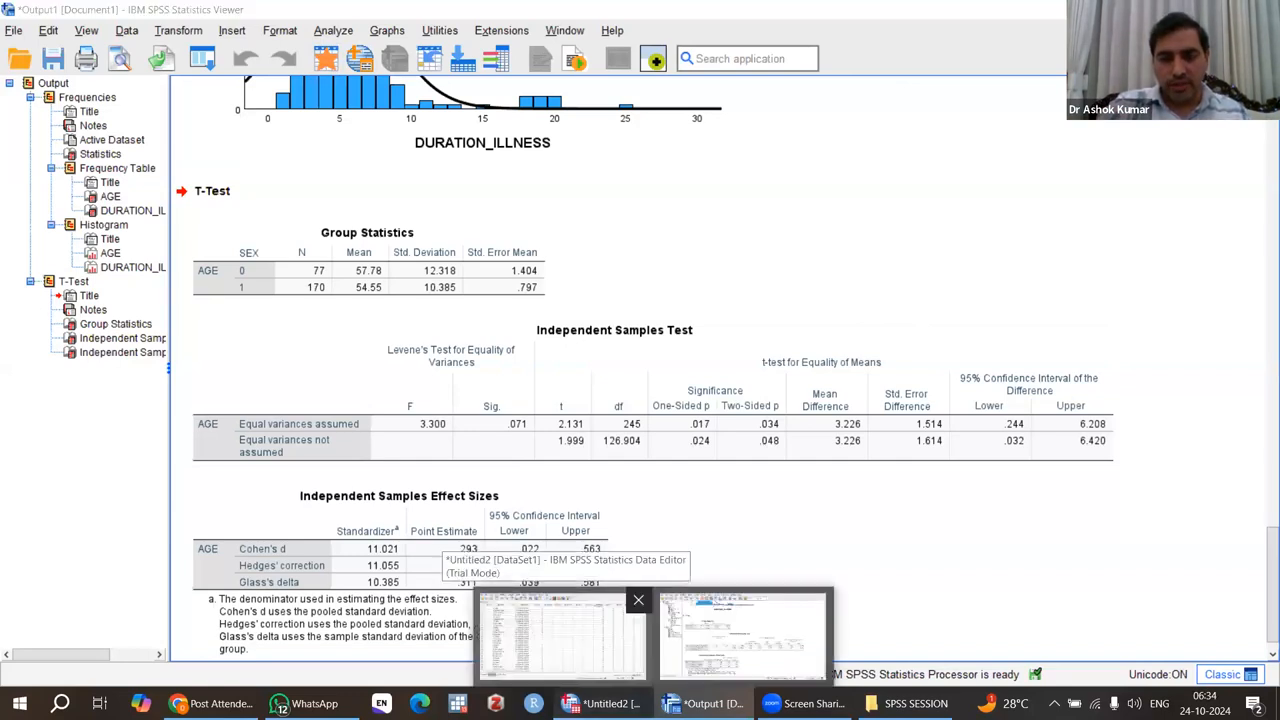
left_click(562, 630)
left_click(916, 399)
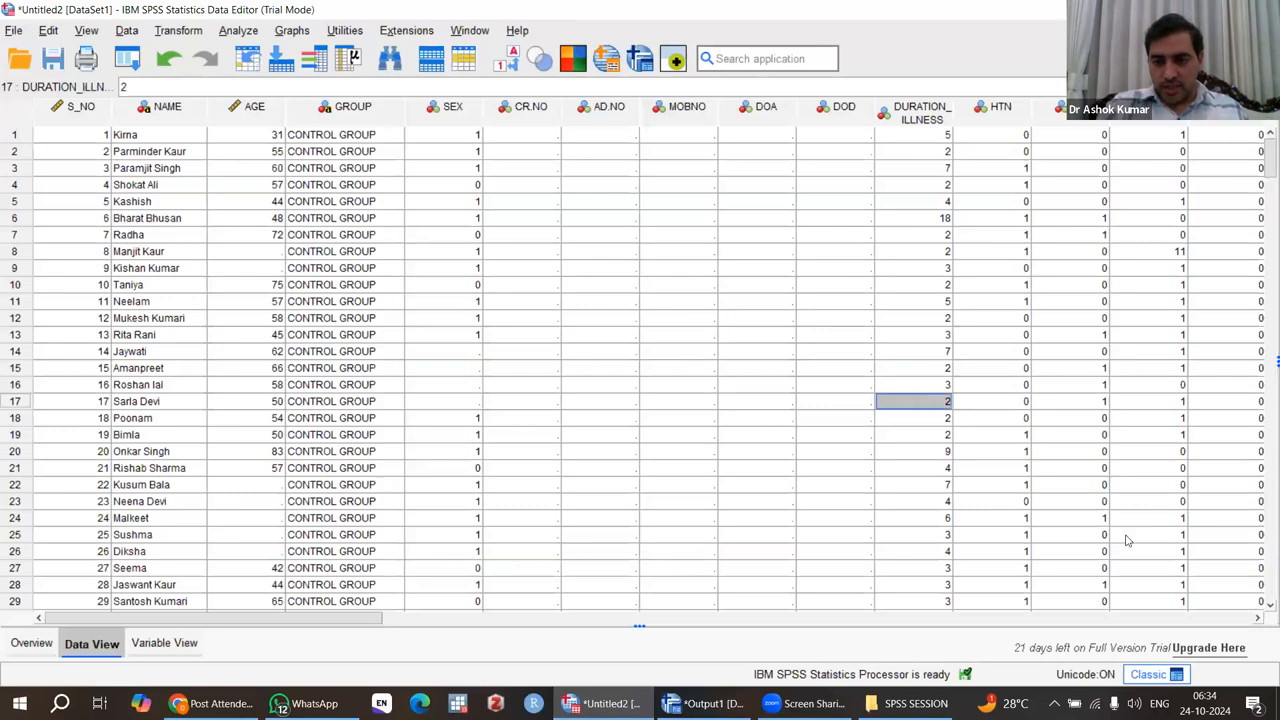
left_click_drag(1261, 618, 1261, 618)
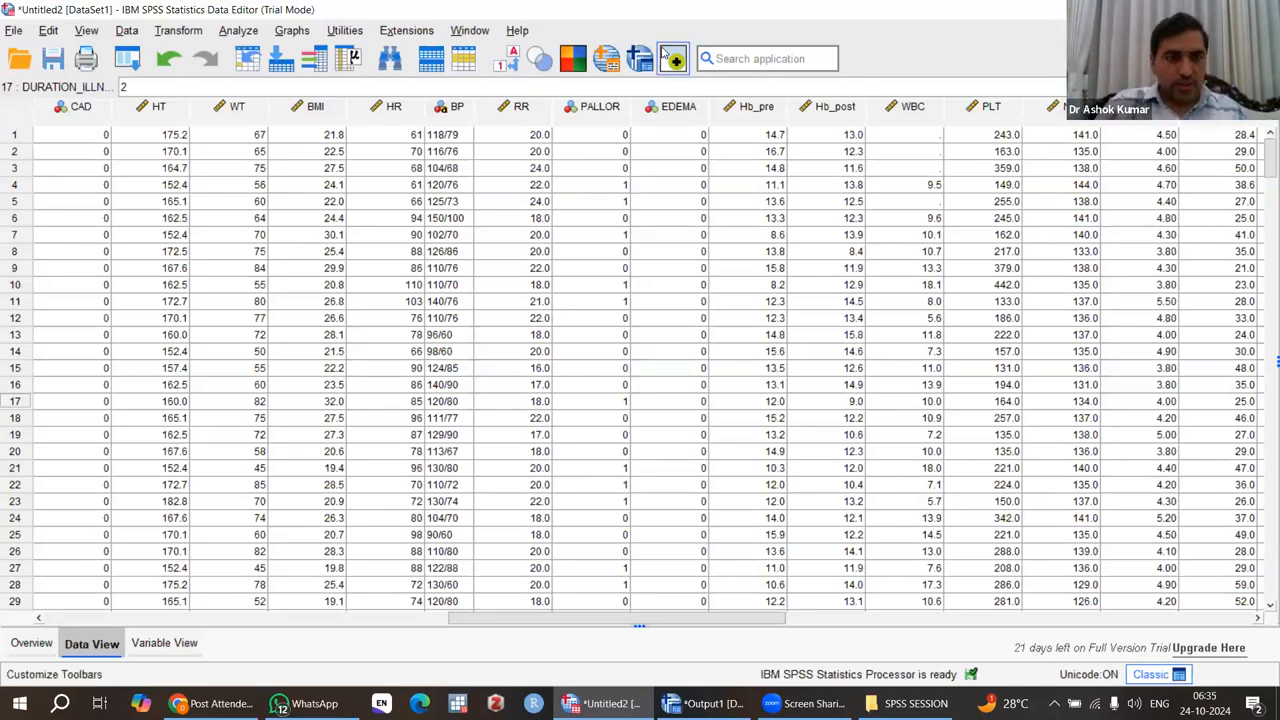
Set up a Paired-Samples T Test with Hb_pre as the first and Hb_post as the second variable of pair 1.
left_click(238, 31)
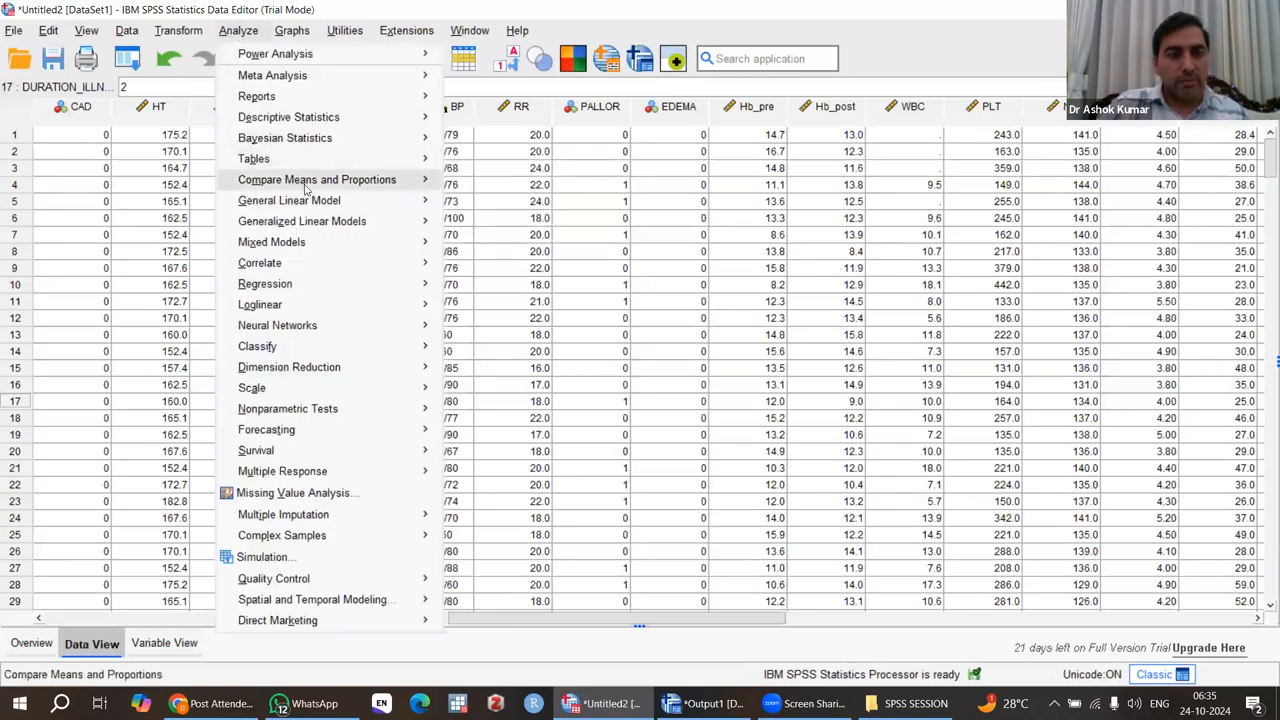
mouse_move(333, 181)
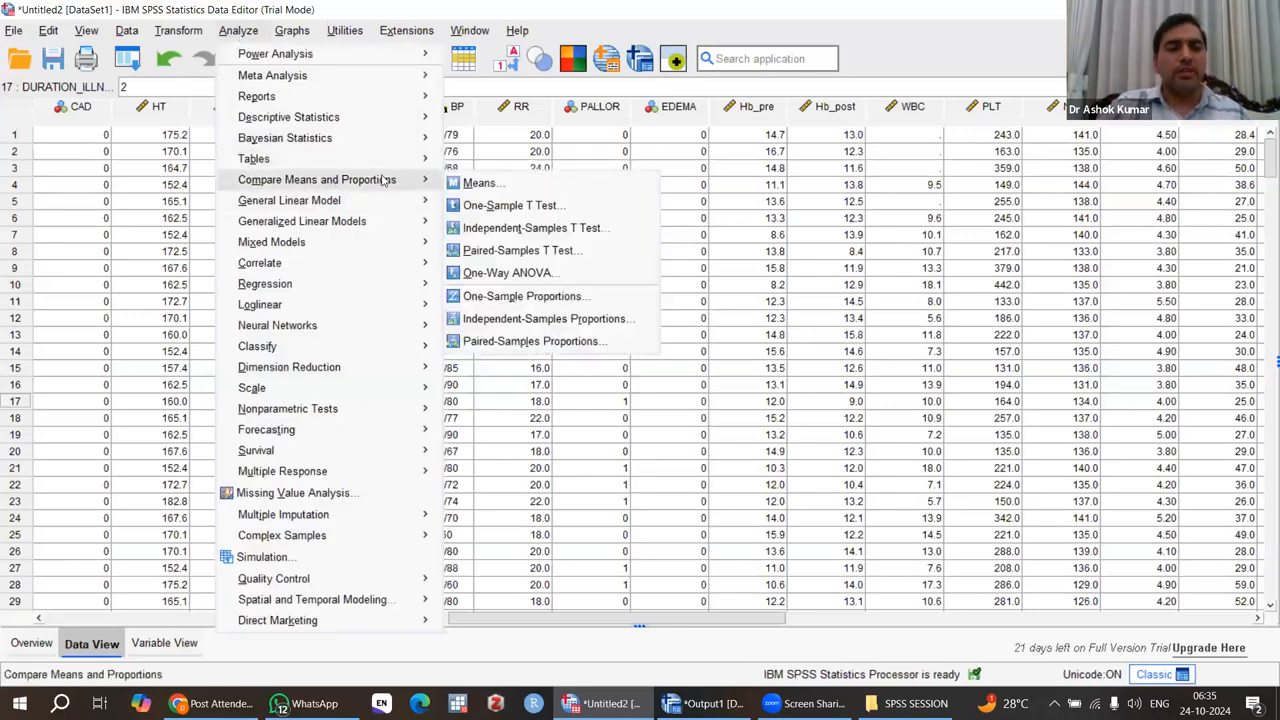
left_click(539, 252)
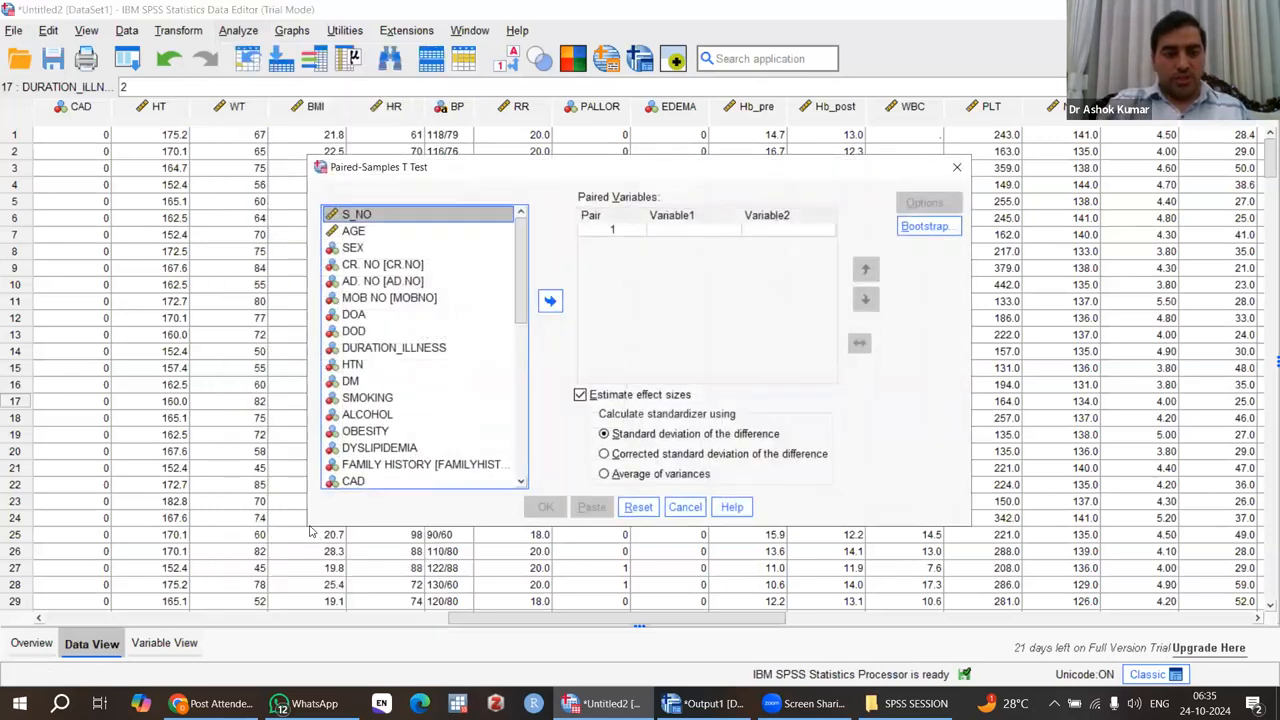
left_click_drag(309, 524, 198, 571)
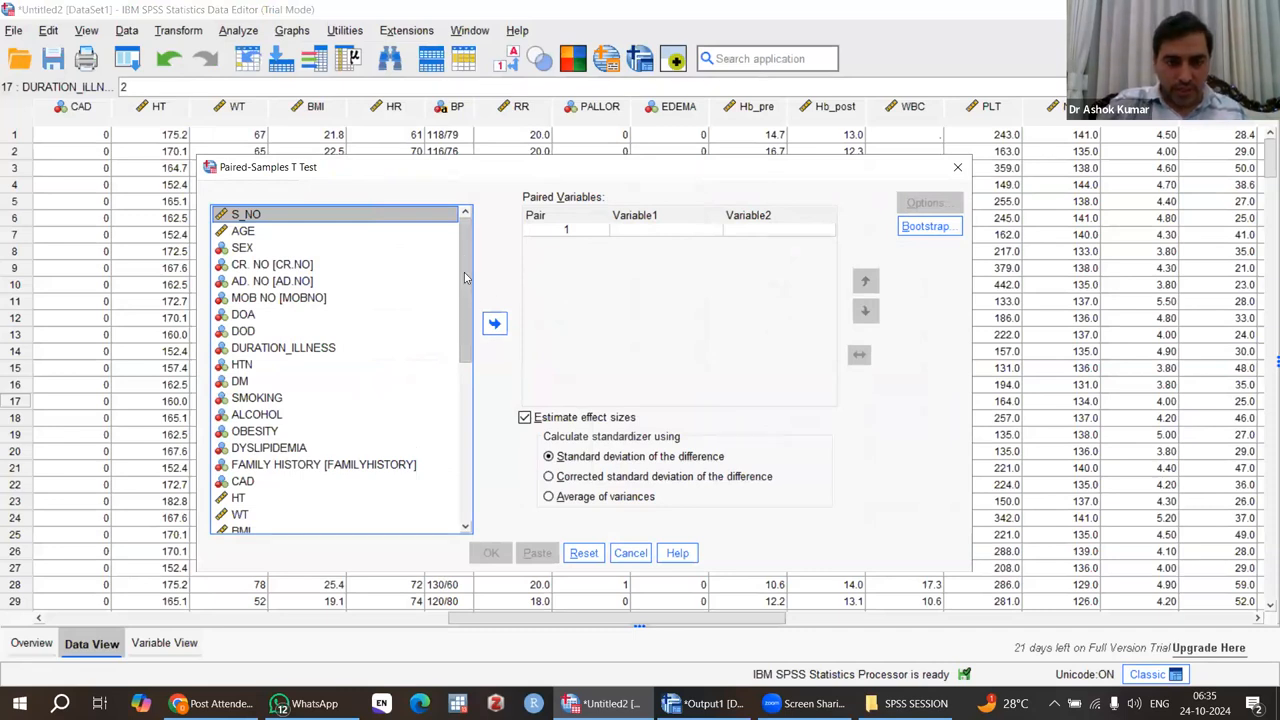
scroll(464, 278, "down", 2)
scroll(466, 254, "up", 2)
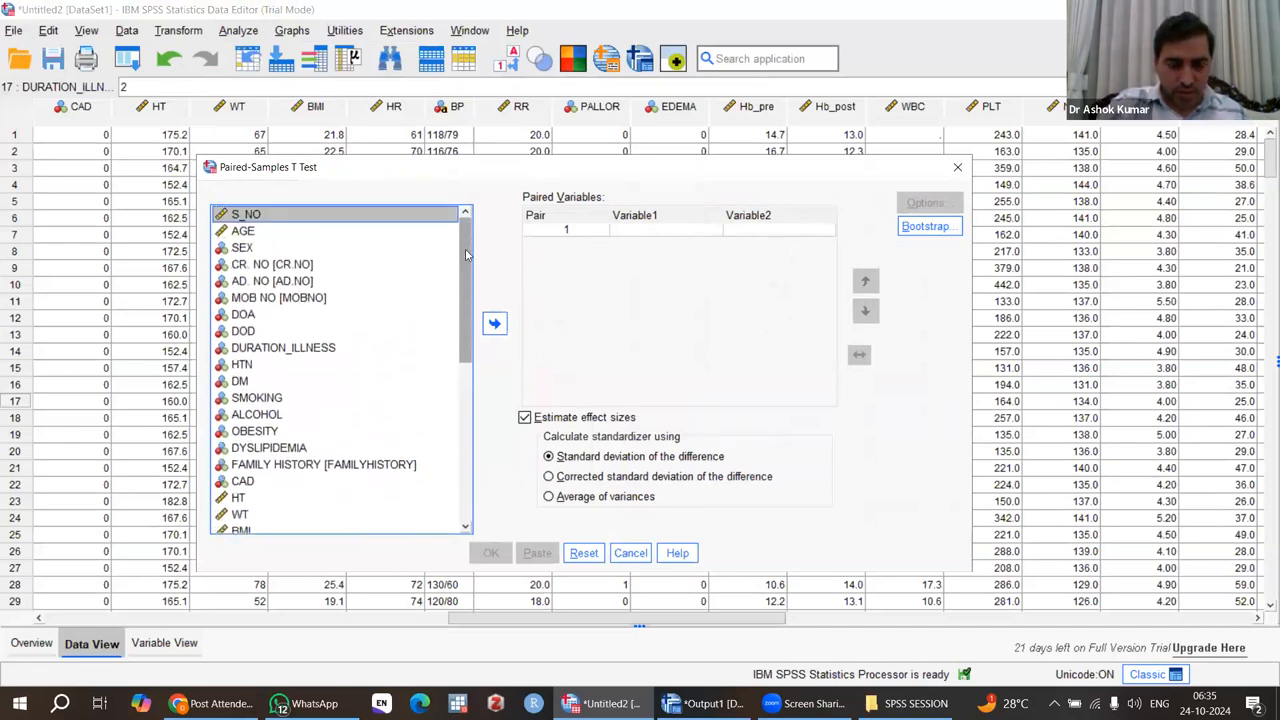
scroll(466, 300, "down", 6)
scroll(472, 454, "up", 5)
scroll(466, 425, "down", 7)
scroll(460, 395, "up", 3)
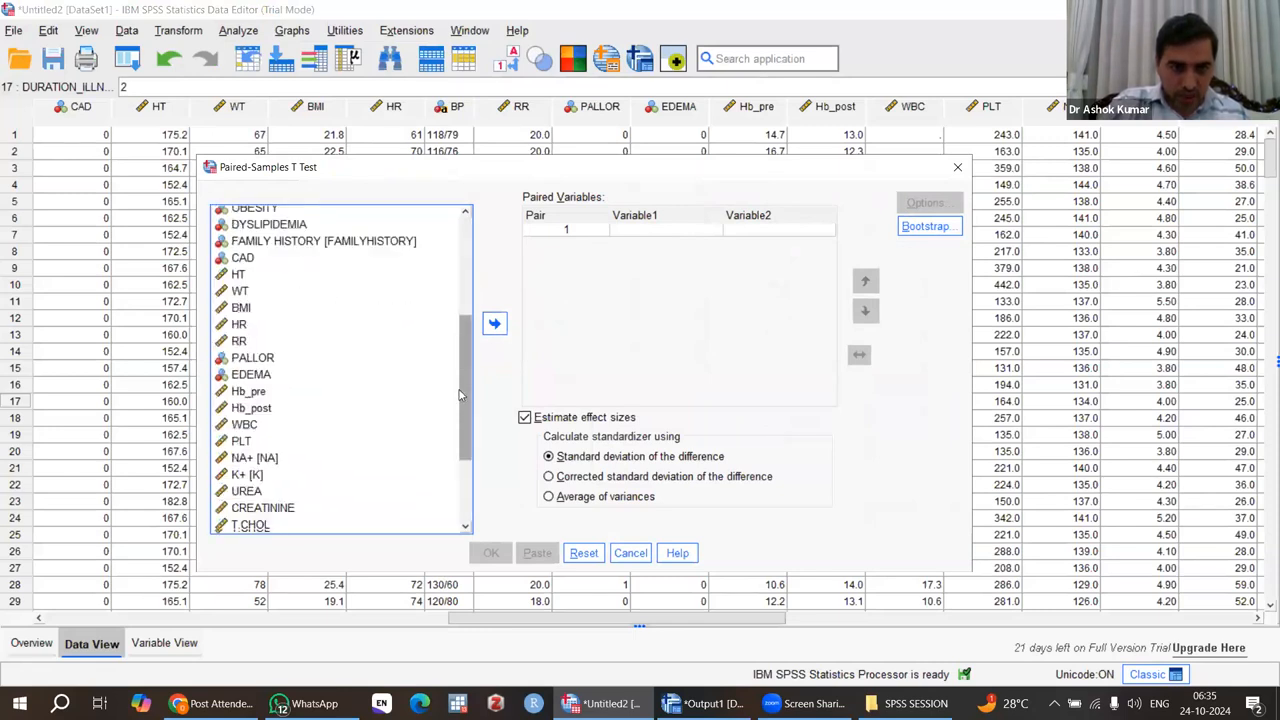
scroll(460, 392, "up", 2)
scroll(462, 388, "down", 3)
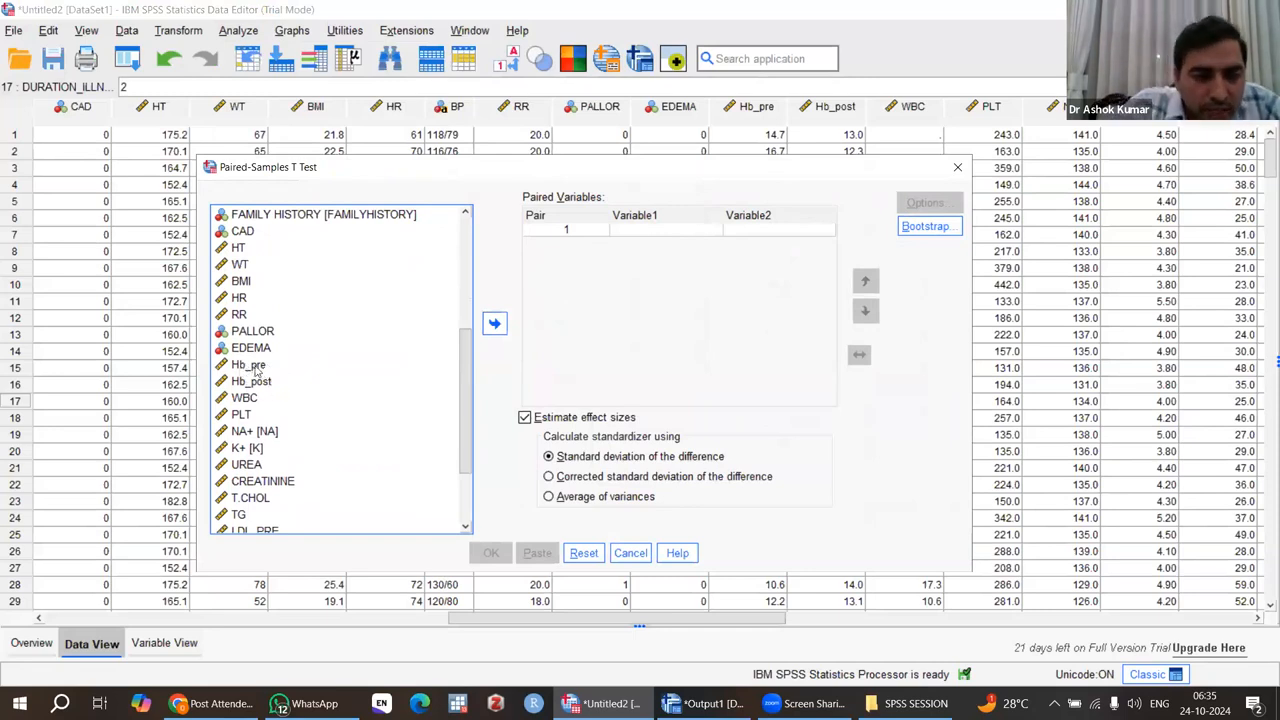
left_click(257, 370)
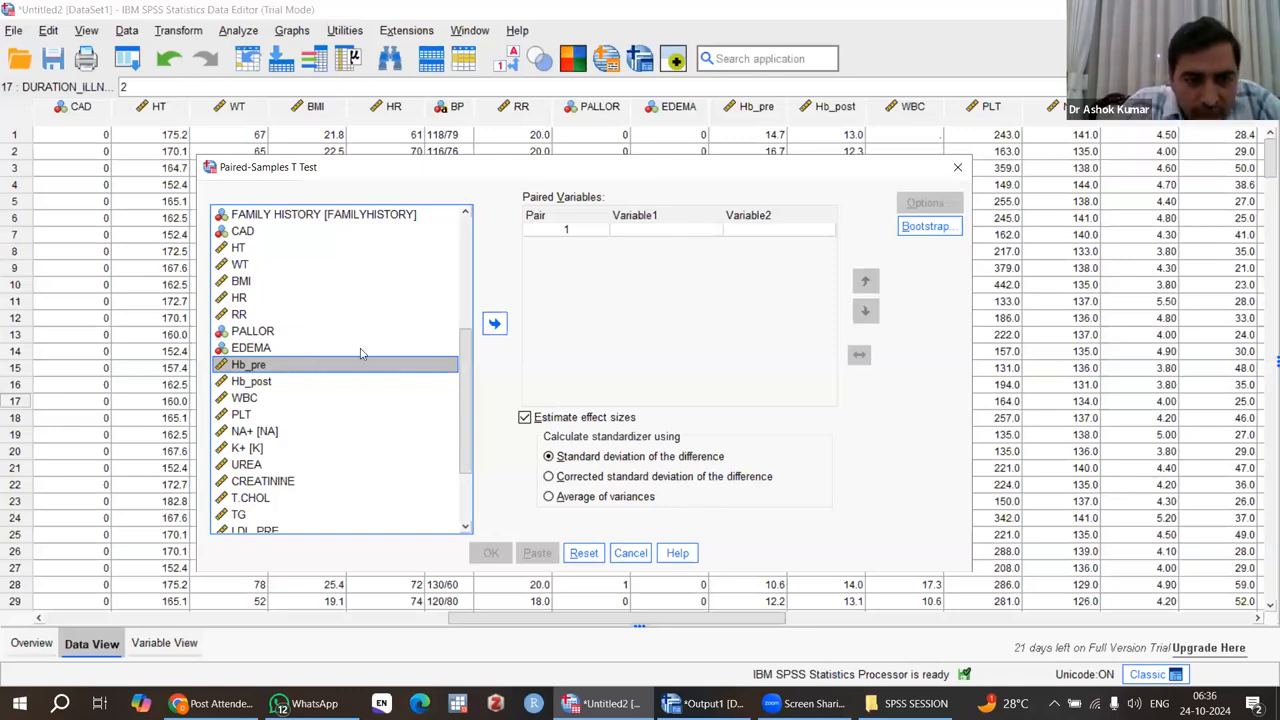
left_click(500, 330)
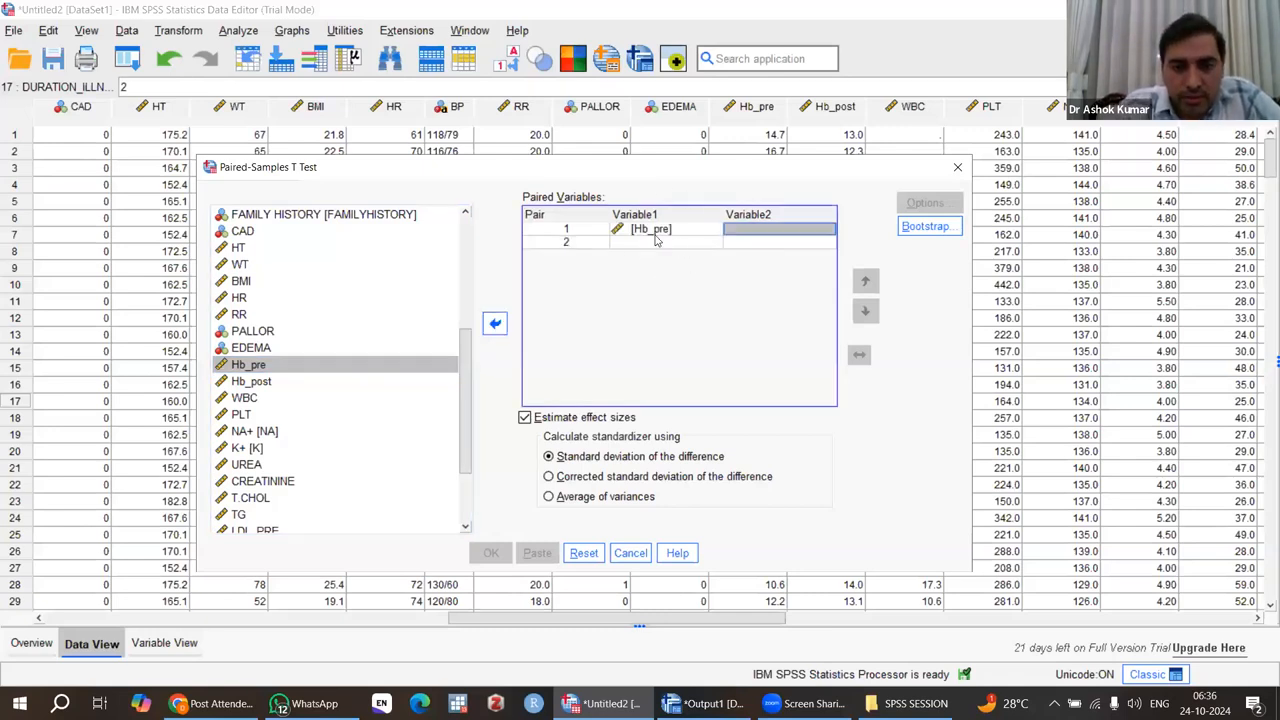
left_click(252, 381)
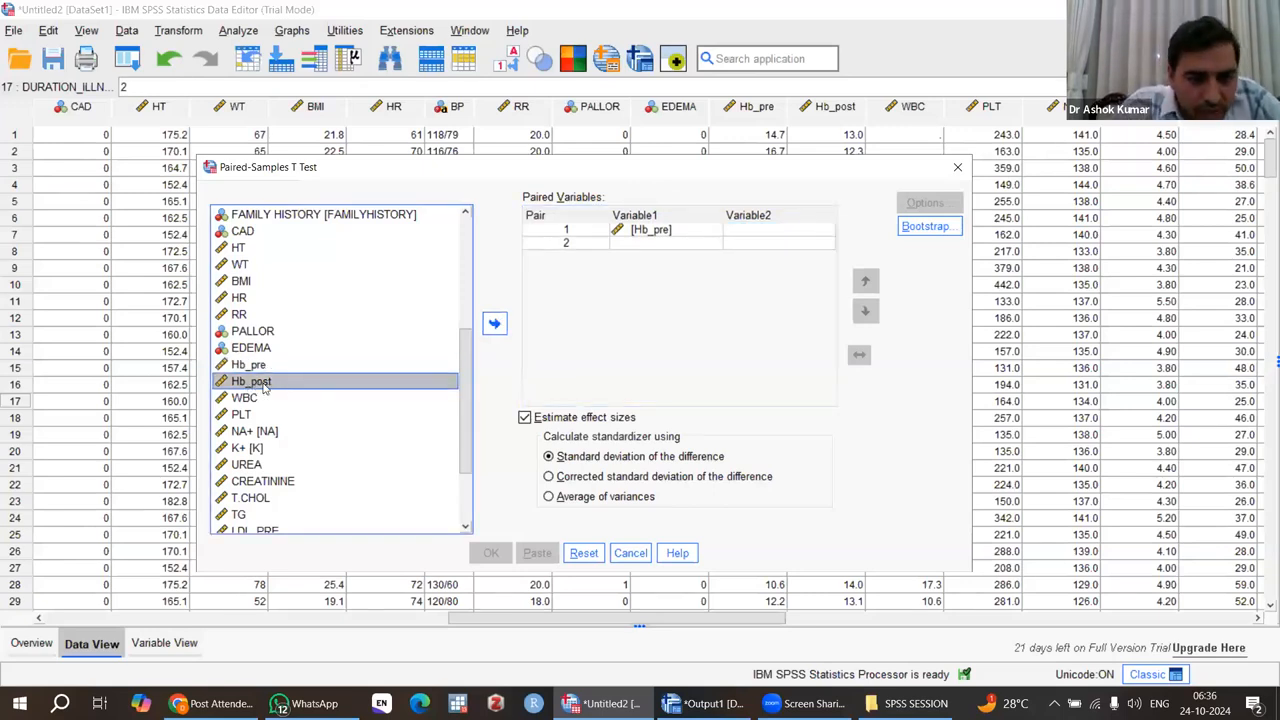
left_click(495, 325)
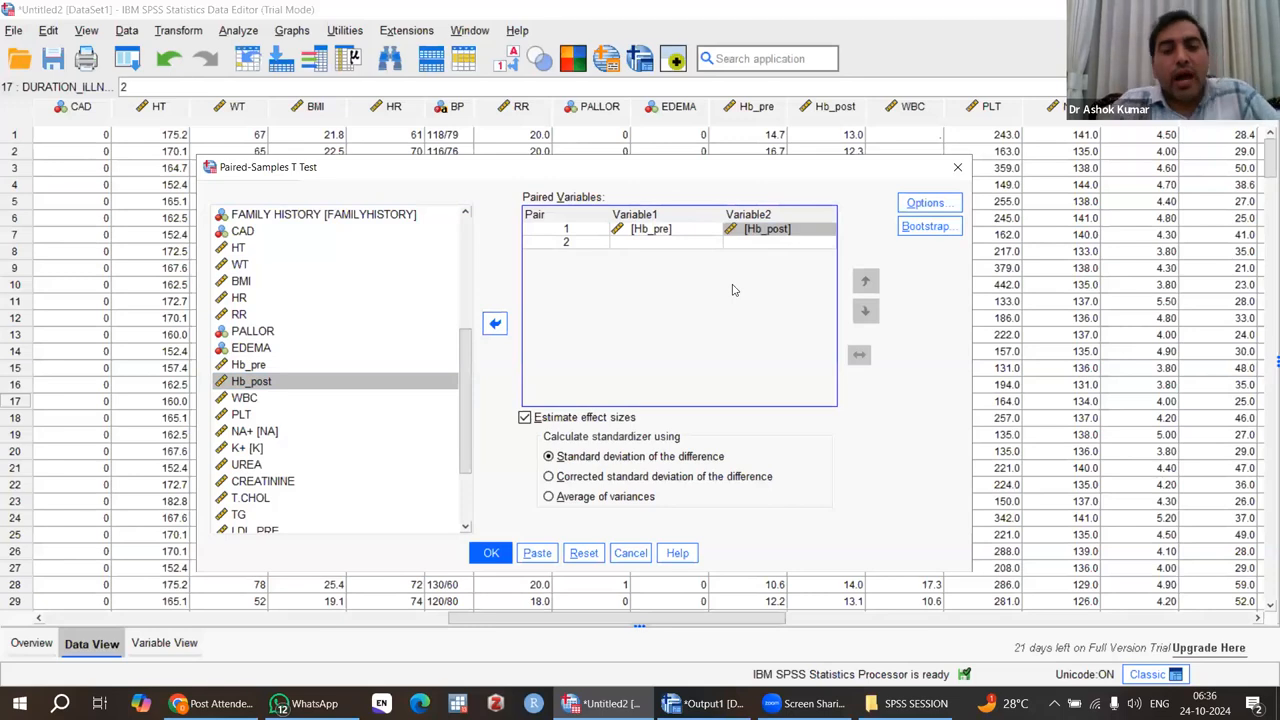
Run the paired-samples t test and review its output tables alongside the earlier Independent Samples Test table.
left_click(491, 553)
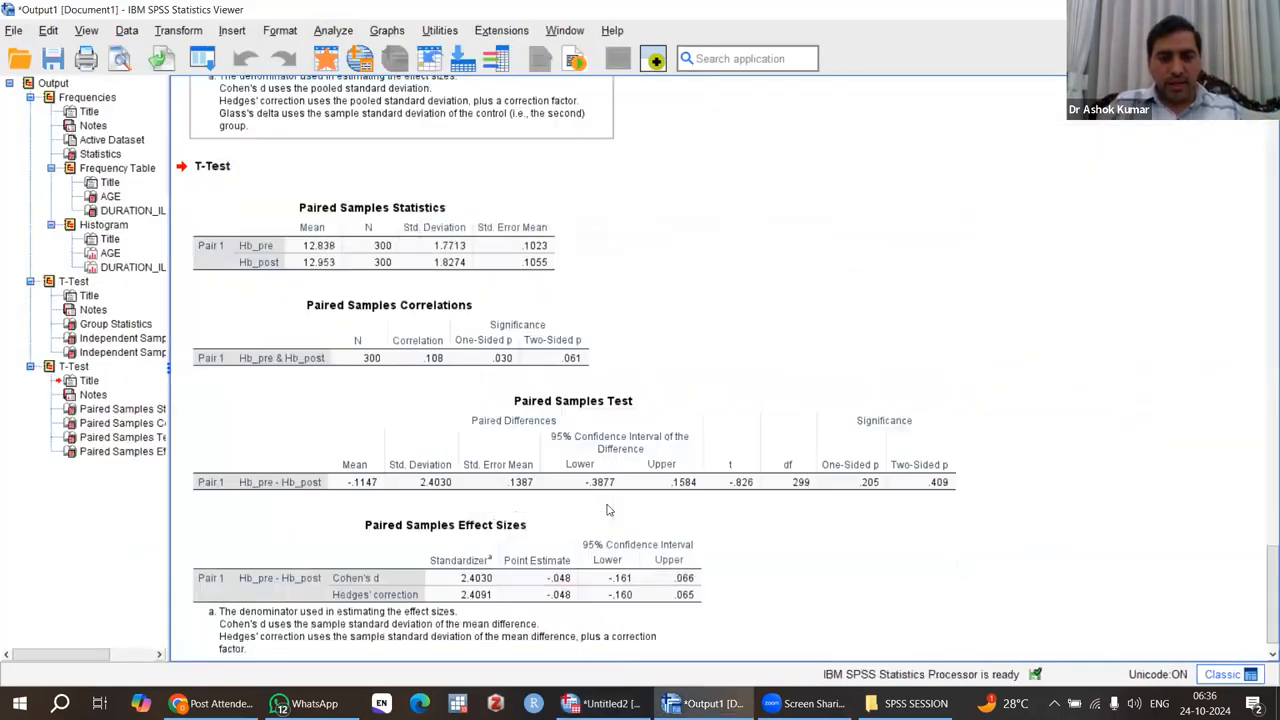
scroll(1003, 517, "down", 1)
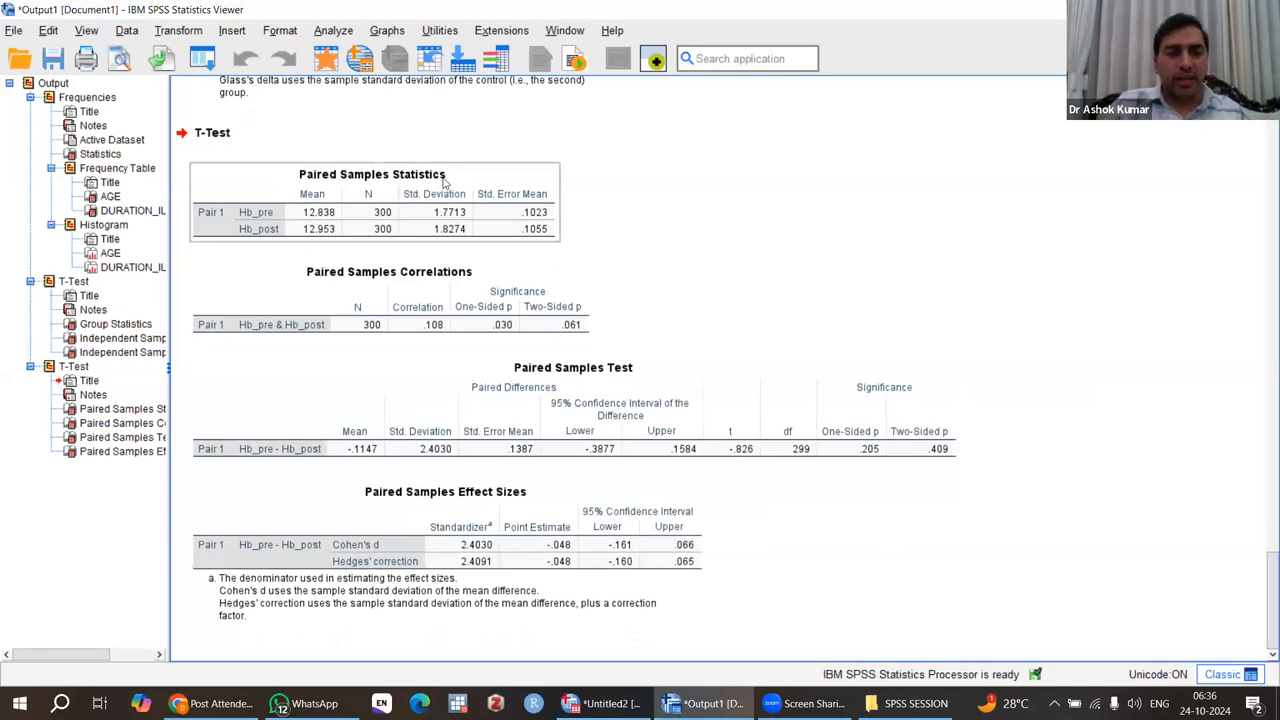
scroll(444, 181, "up", 10)
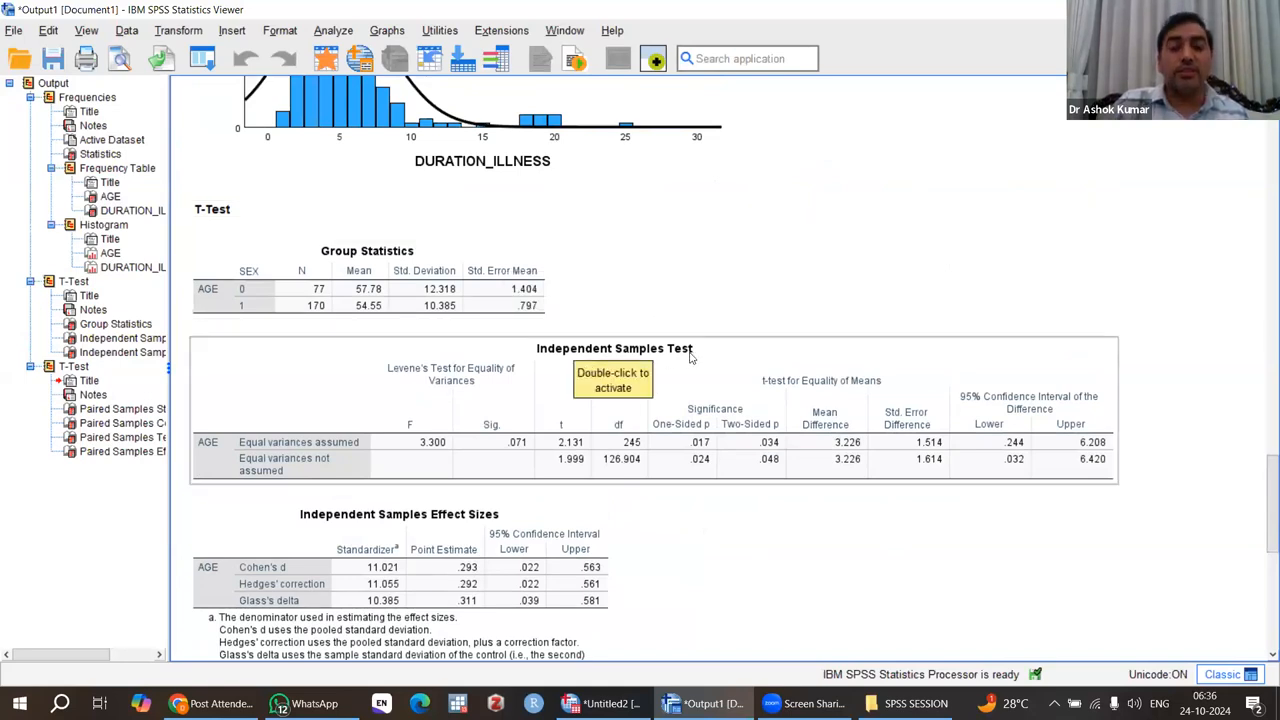
Examine the Paired Samples Correlations and Paired Samples Test tables and compare them with the earlier Group Statistics and Independent Samples Test output.
scroll(689, 357, "down", 10)
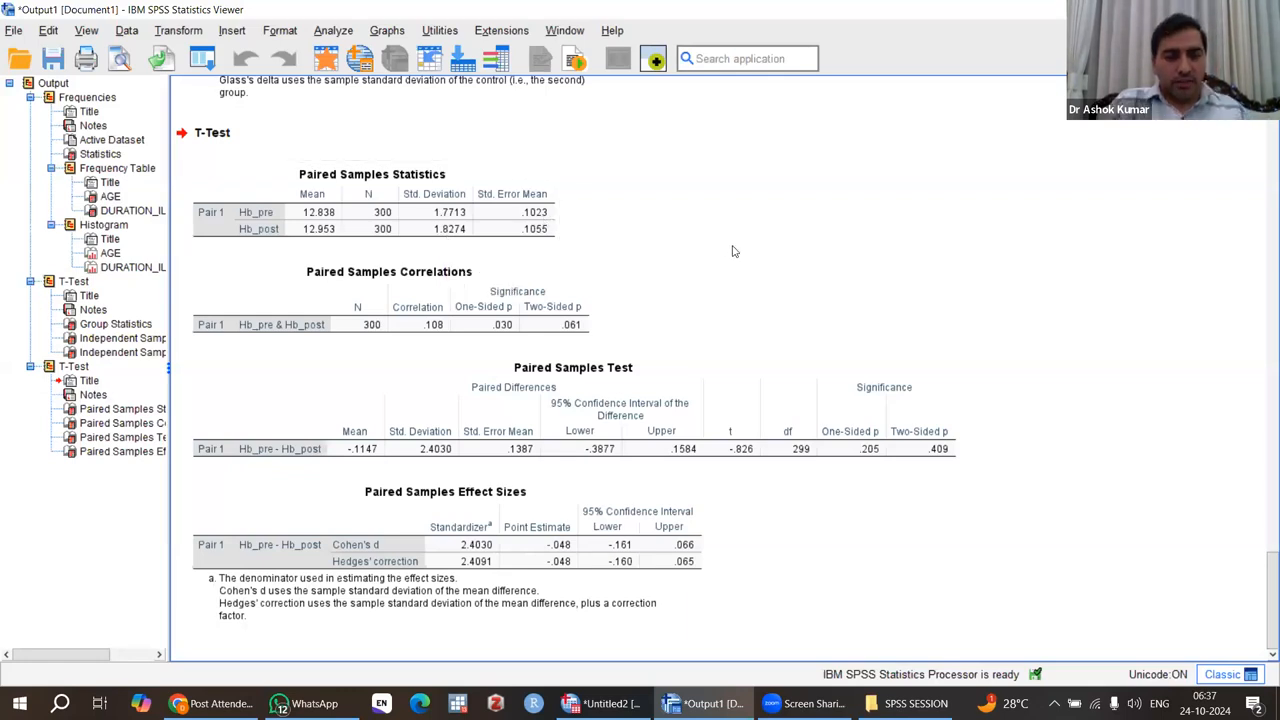
left_click(383, 292)
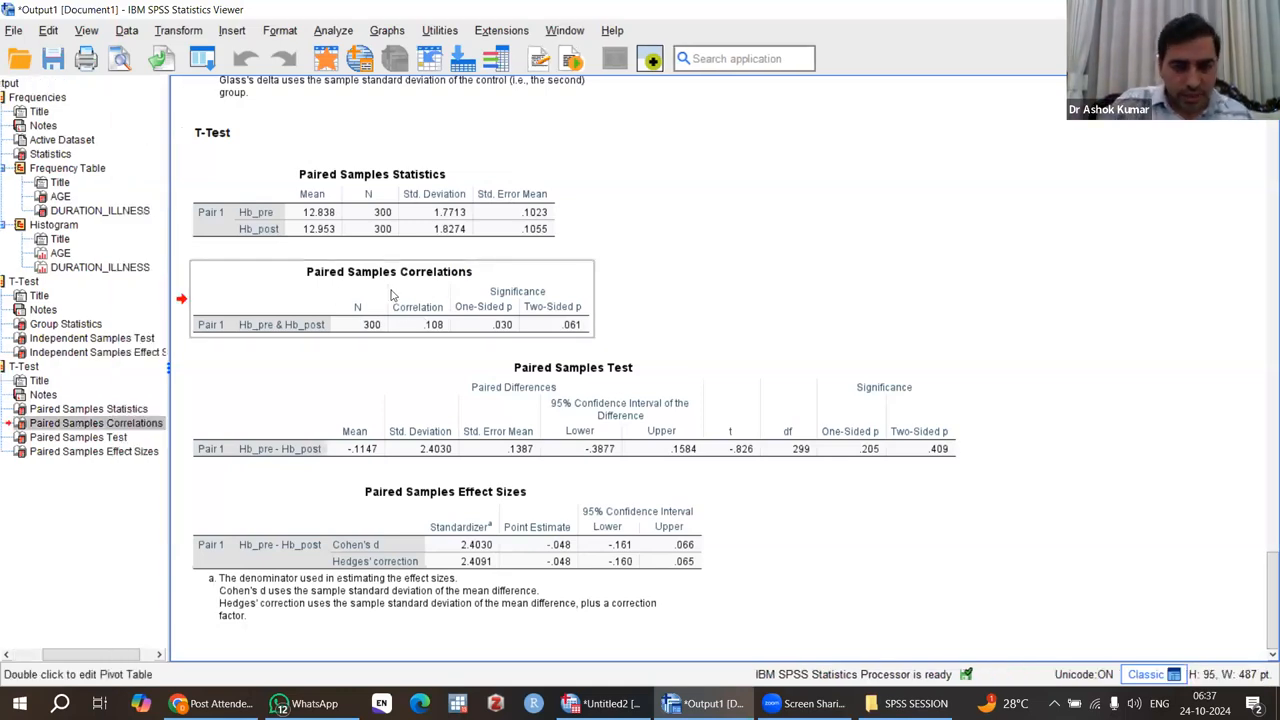
left_click(622, 425)
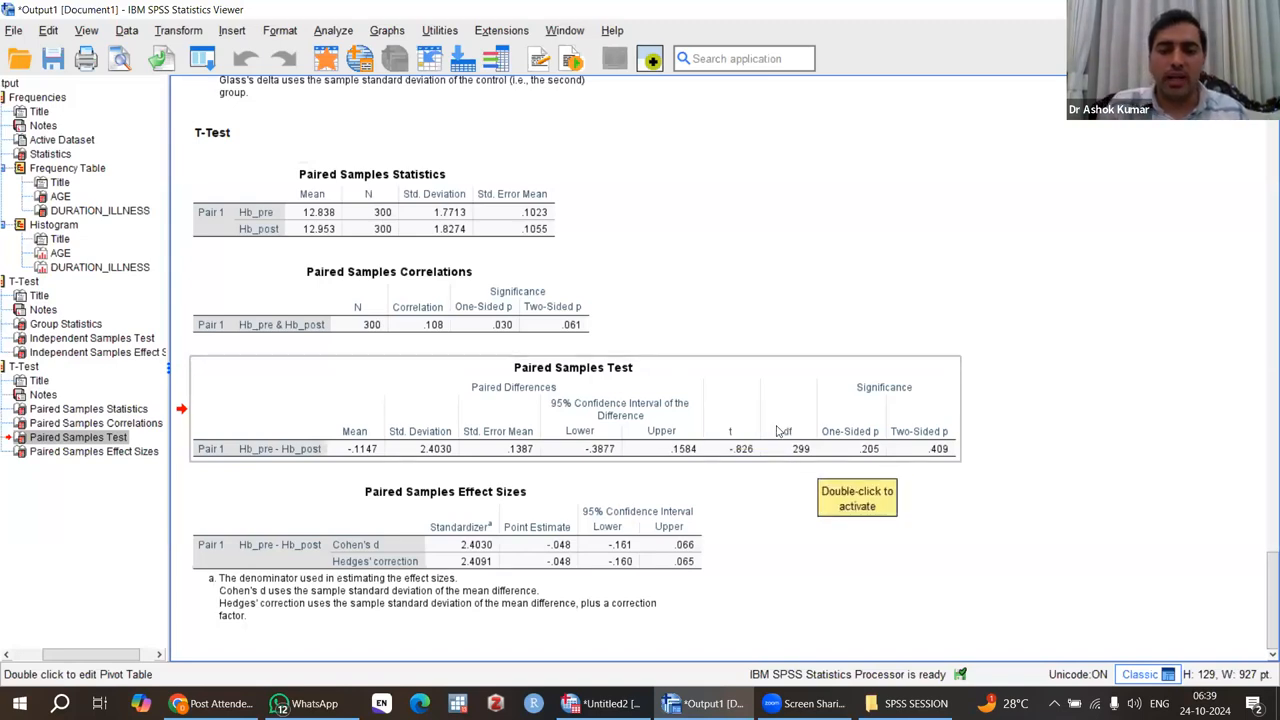
scroll(776, 430, "up", 8)
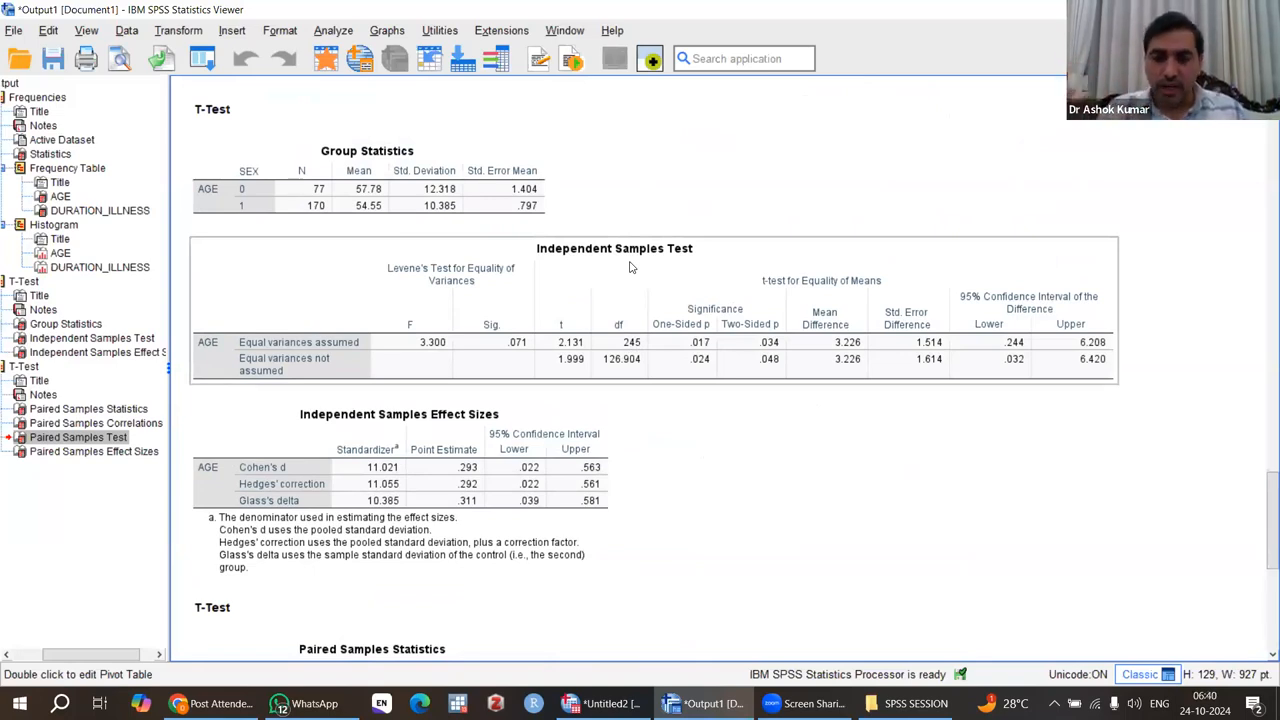
left_click(350, 192)
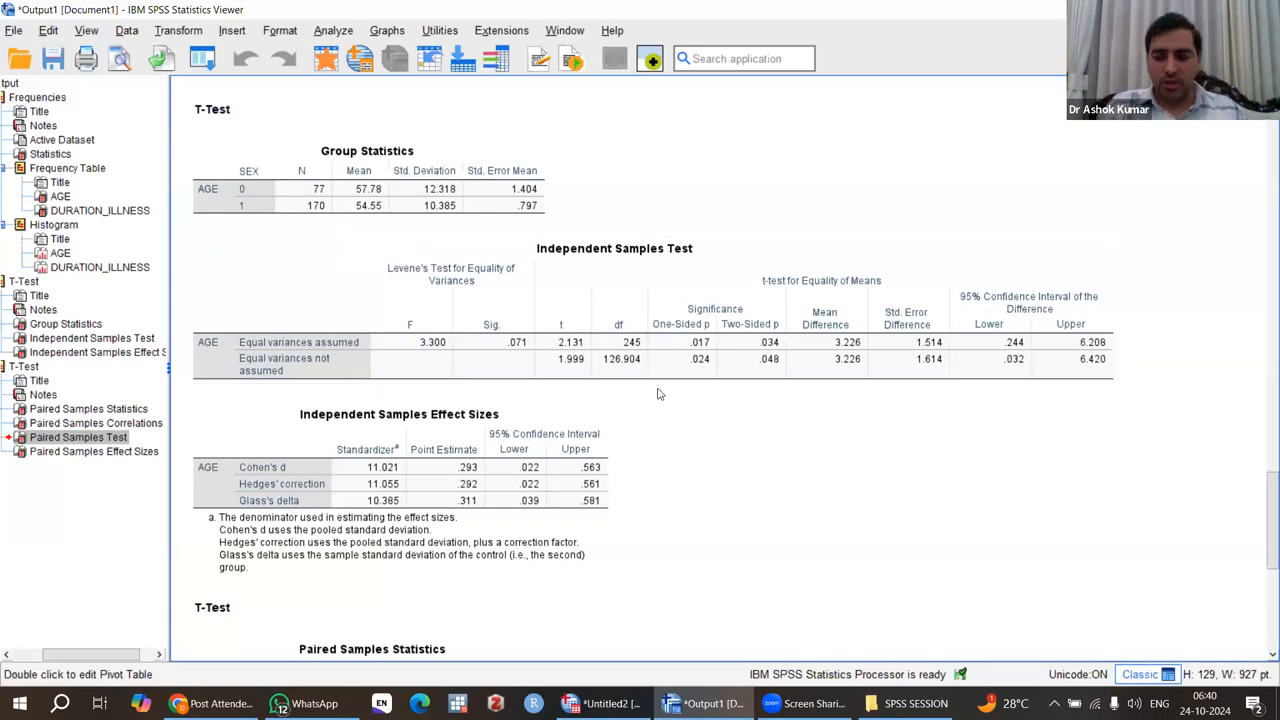
scroll(658, 394, "down", 10)
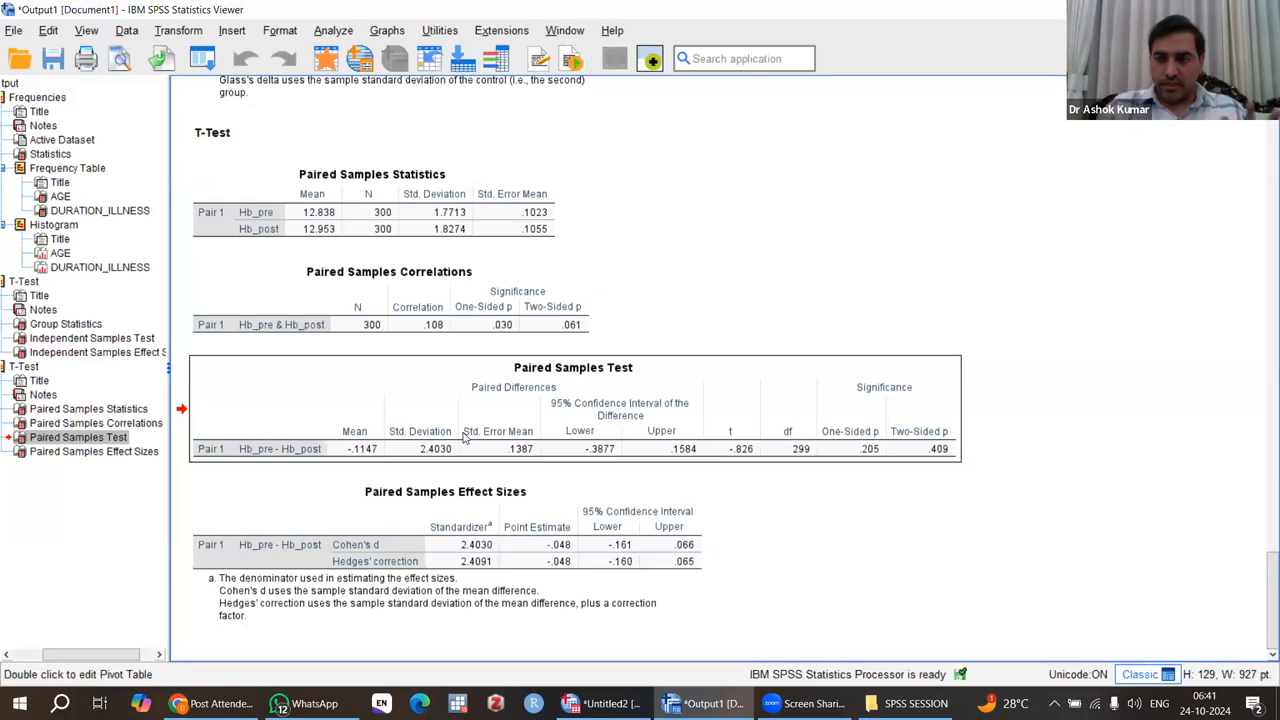
left_click(336, 31)
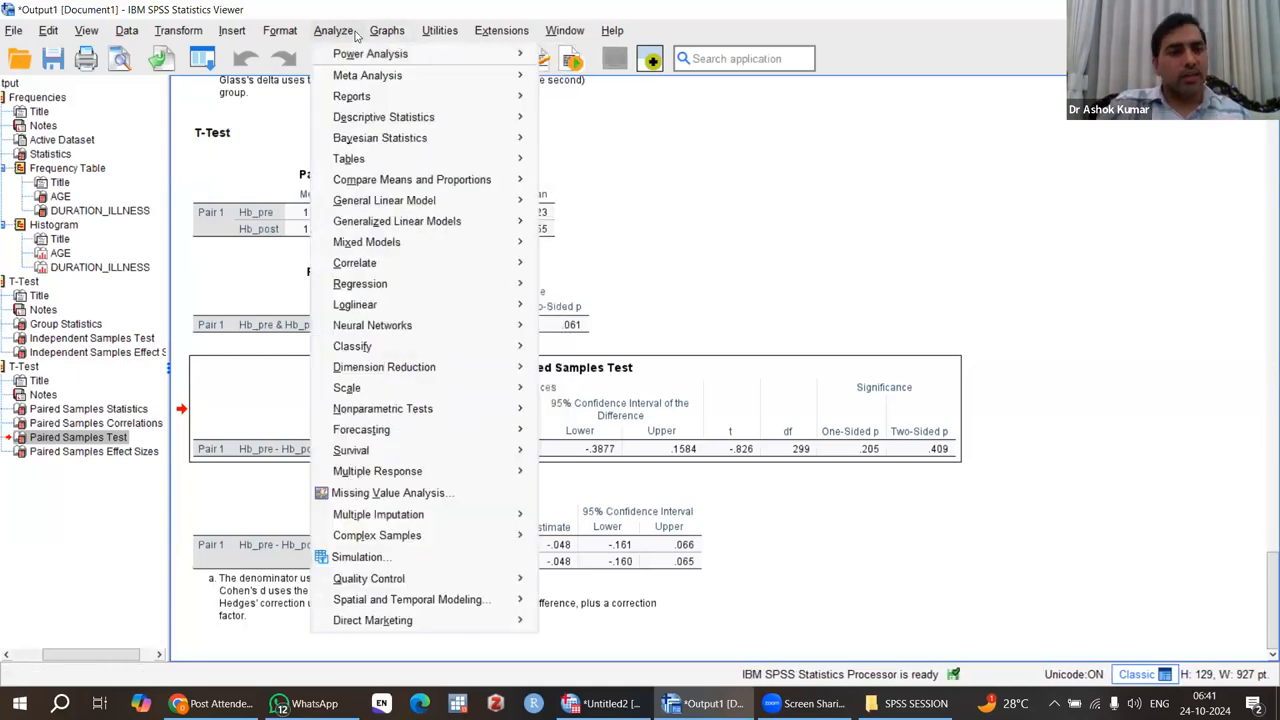
mouse_move(390, 36)
left_click(787, 249)
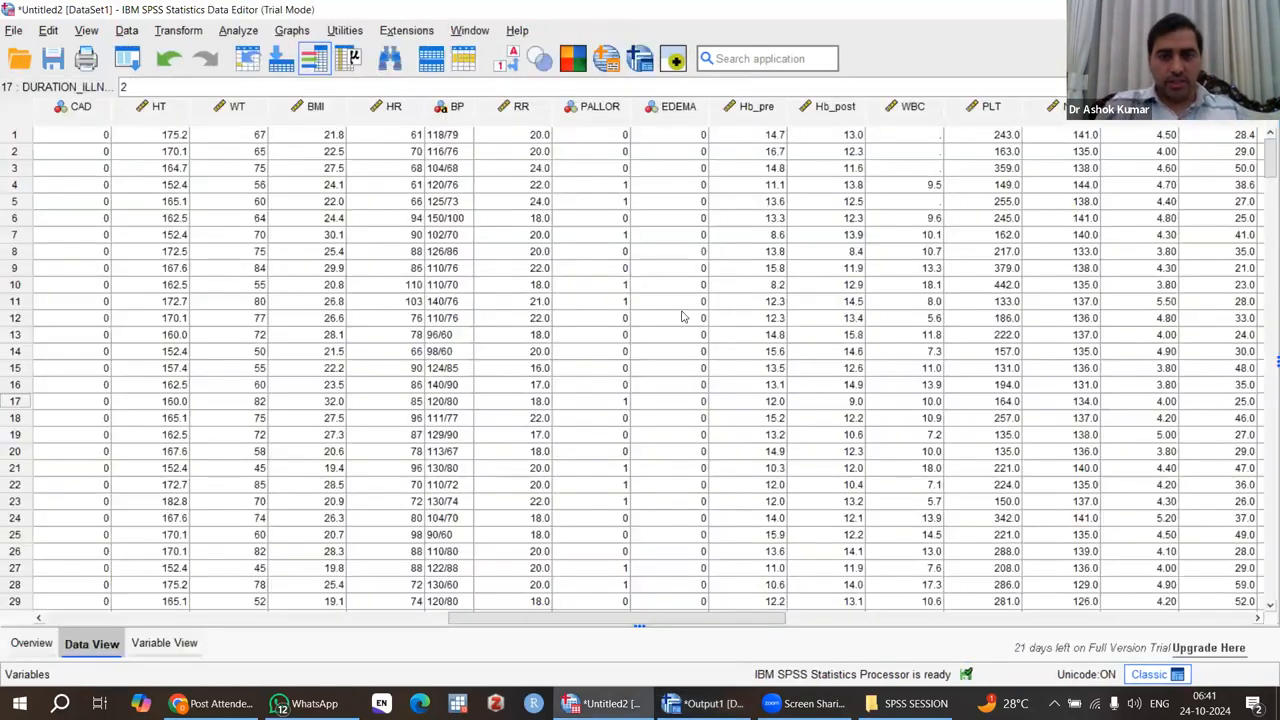
Switch to the Data Editor and select the GROUP column near the start of the dataset.
left_click(682, 313)
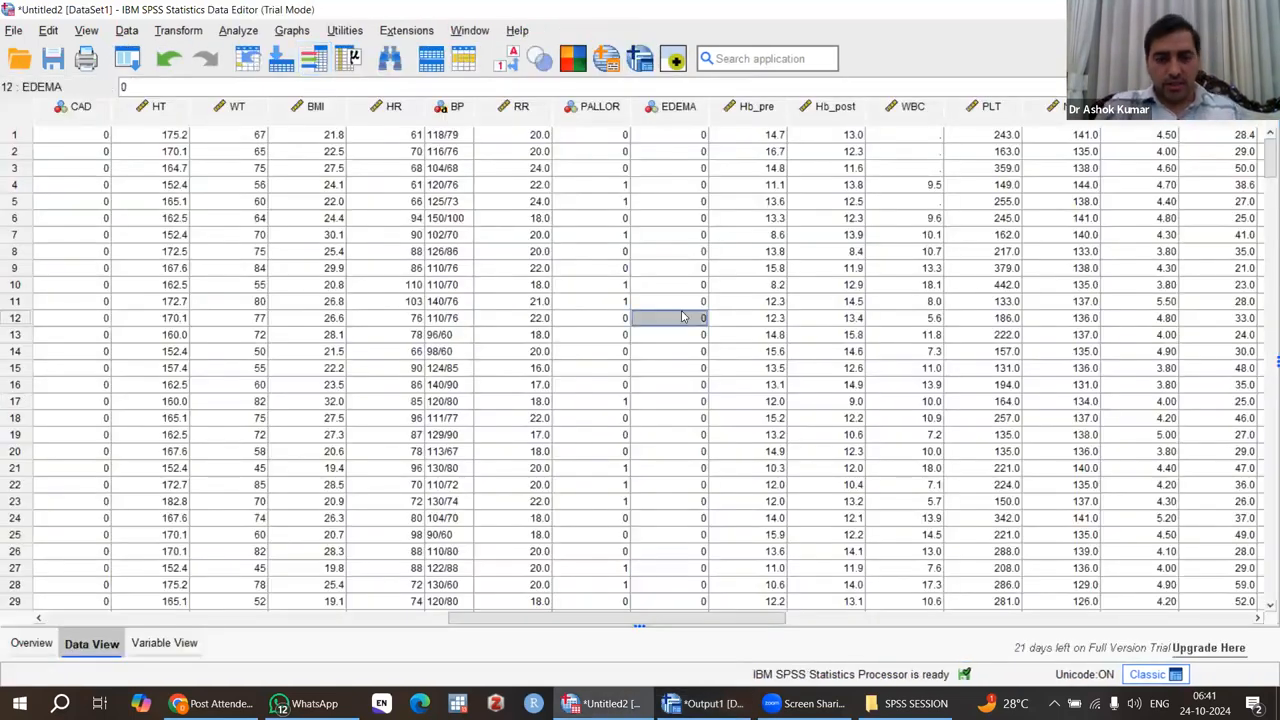
left_click_drag(598, 617, 345, 133)
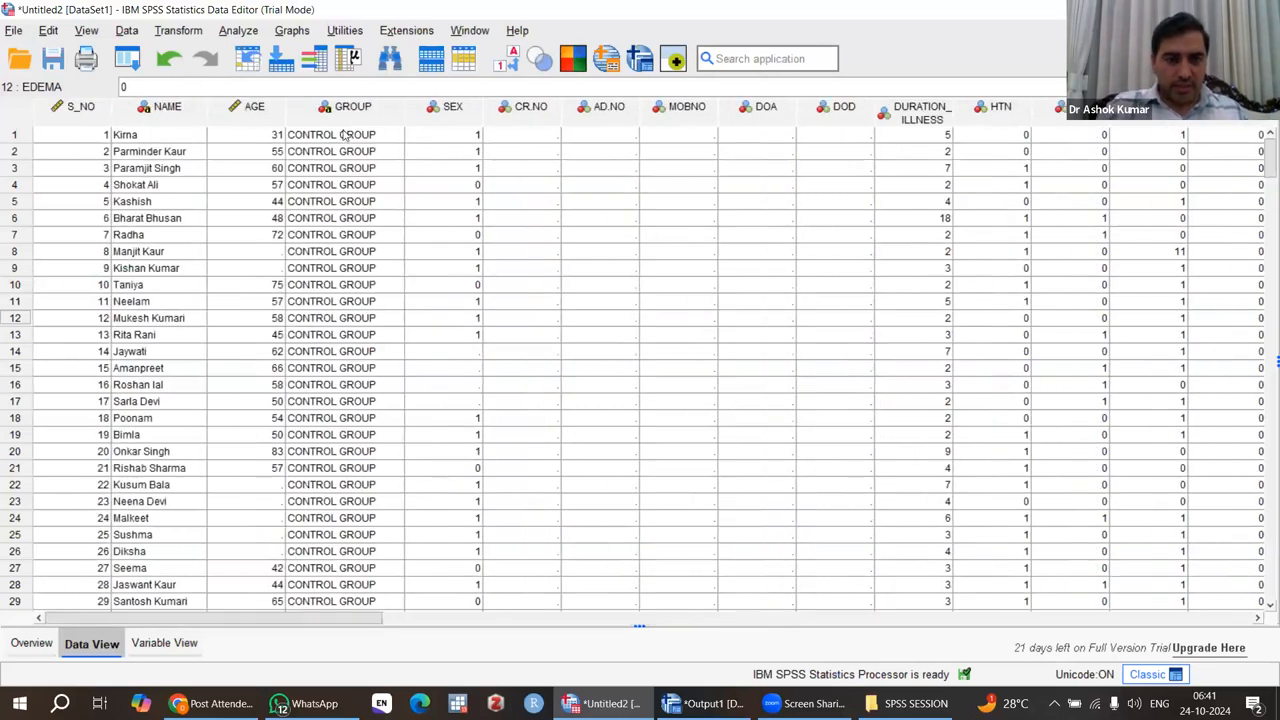
left_click(328, 115)
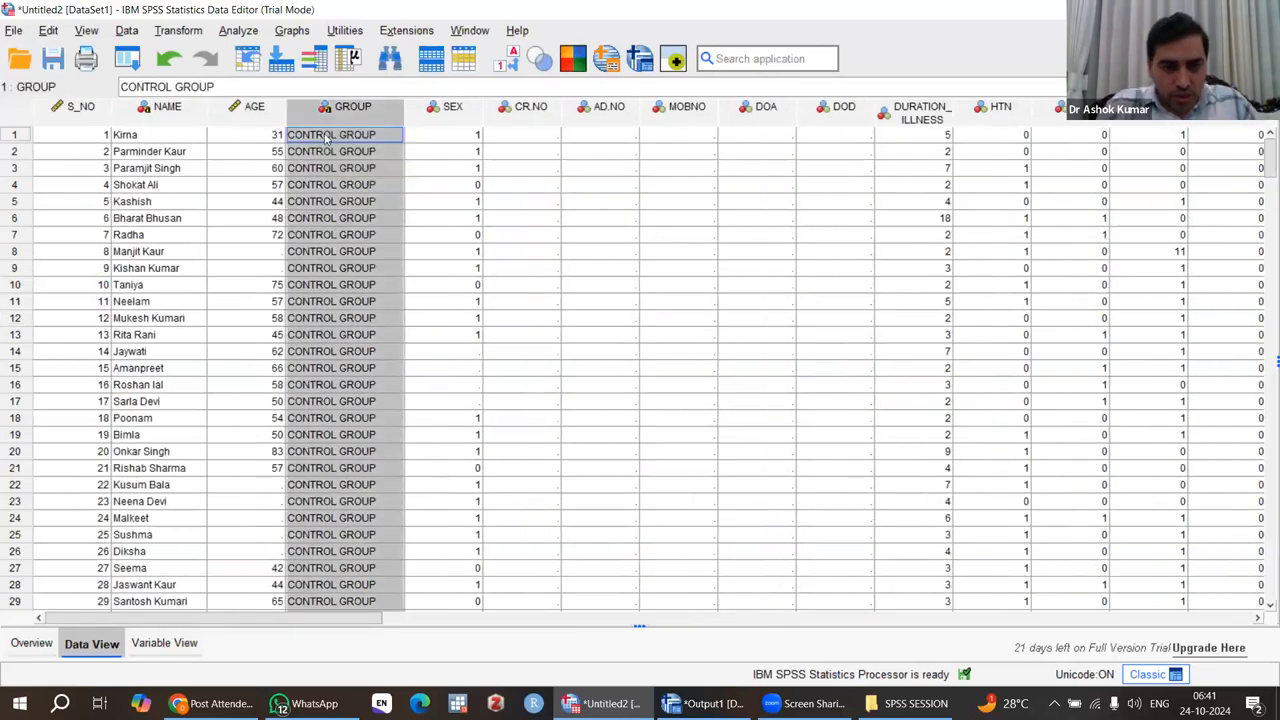
Examine the categories in the GROUP column from the first case to the last.
scroll(335, 285, "down", 2)
scroll(335, 285, "up", 2)
scroll(345, 278, "down", 10)
scroll(352, 272, "down", 20)
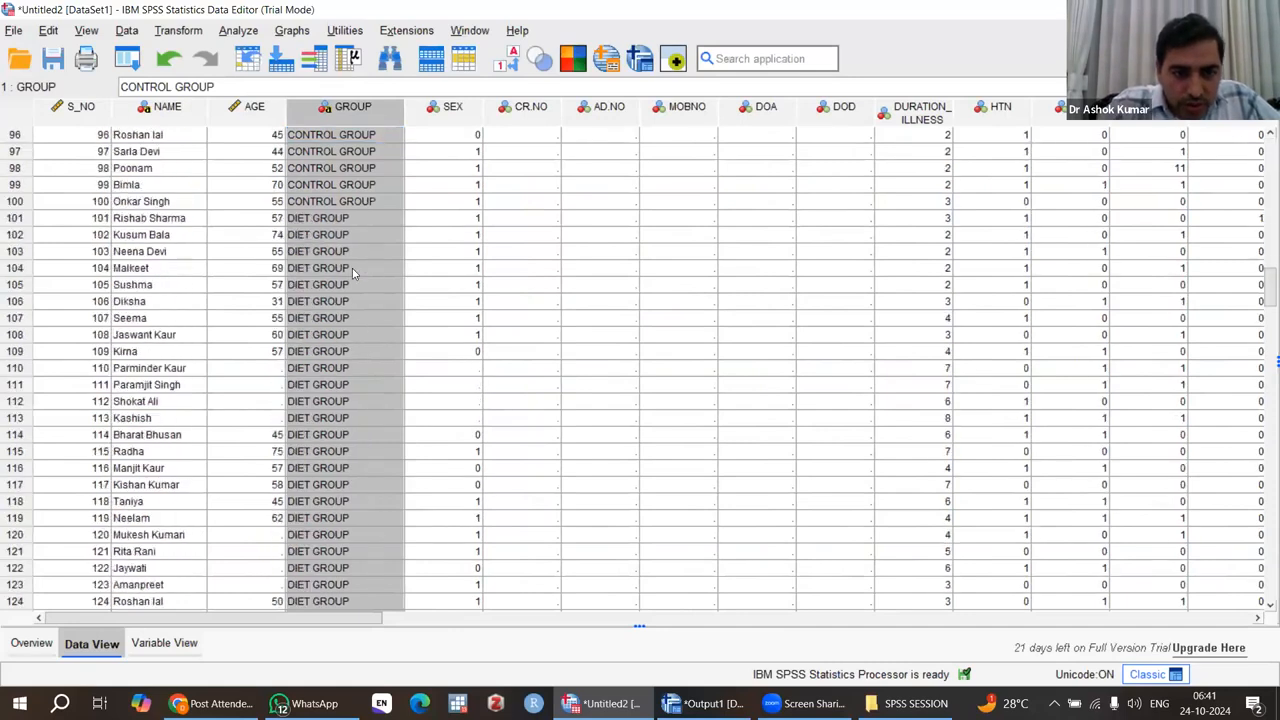
scroll(352, 268, "down", 20)
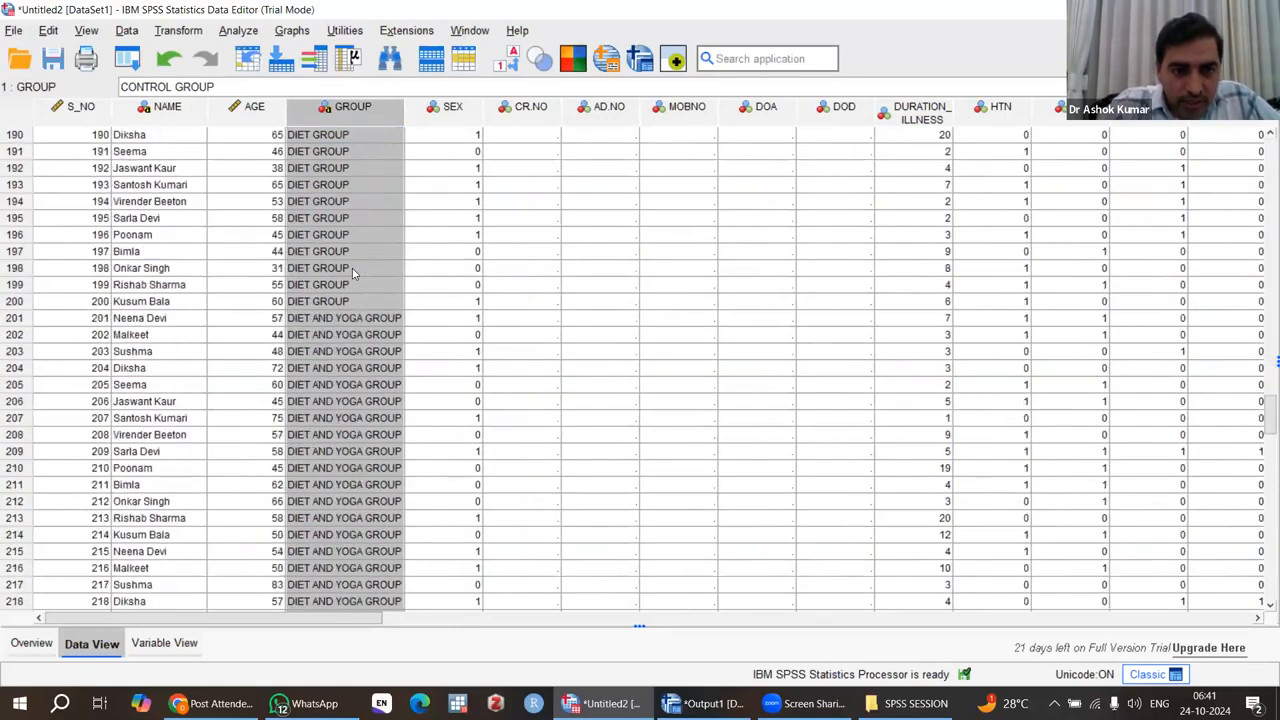
scroll(352, 272, "down", 9)
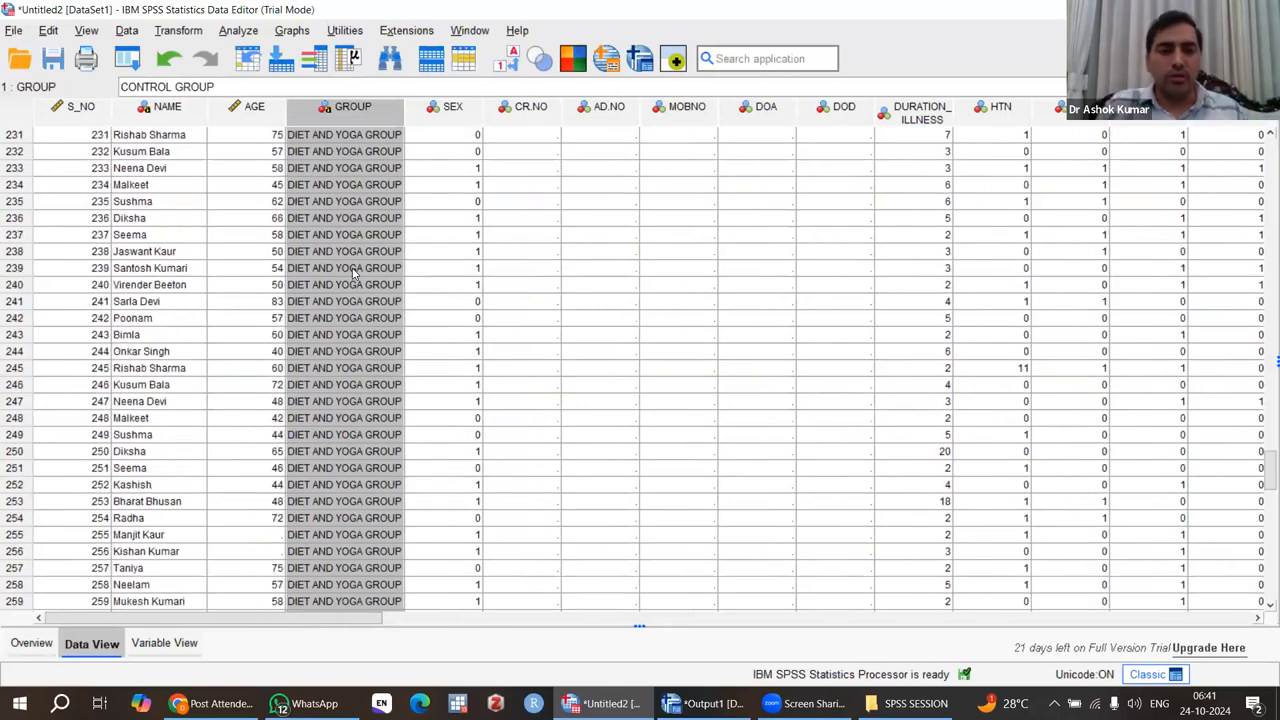
scroll(352, 272, "up", 20)
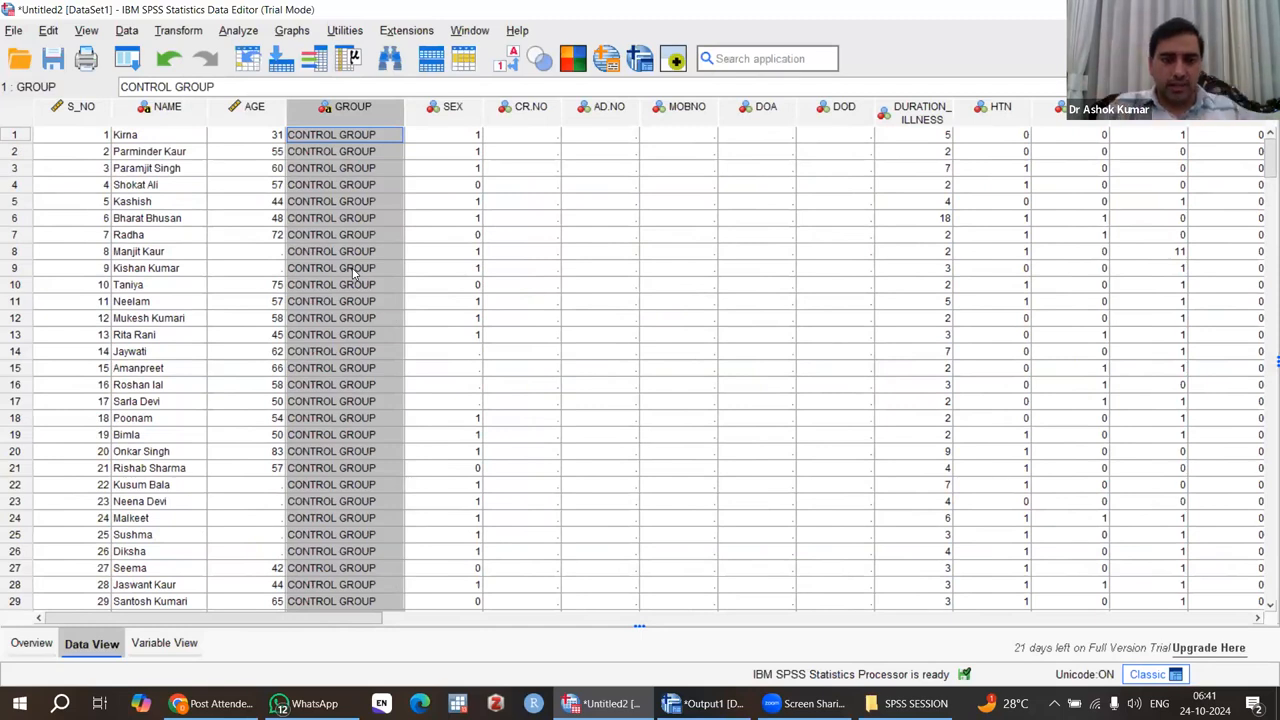
scroll(336, 420, "down", 15)
scroll(336, 420, "down", 20)
scroll(336, 420, "down", 15)
scroll(336, 420, "down", 3)
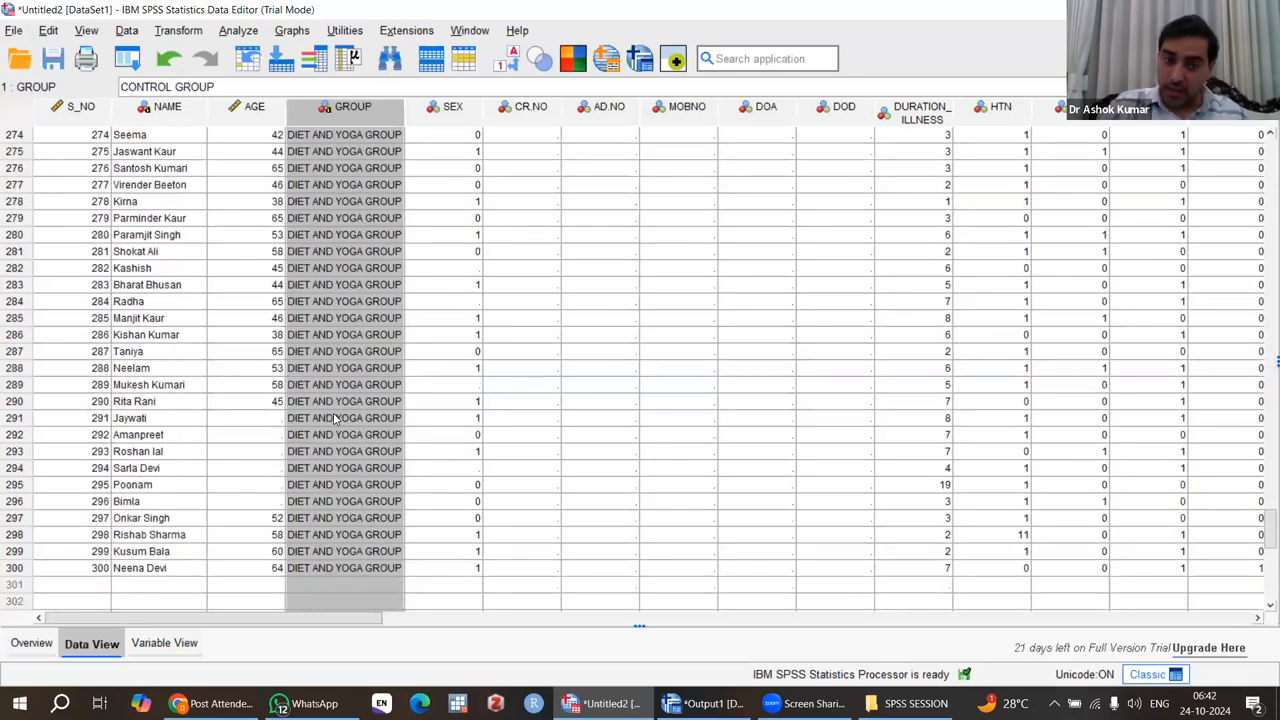
scroll(336, 420, "up", 20)
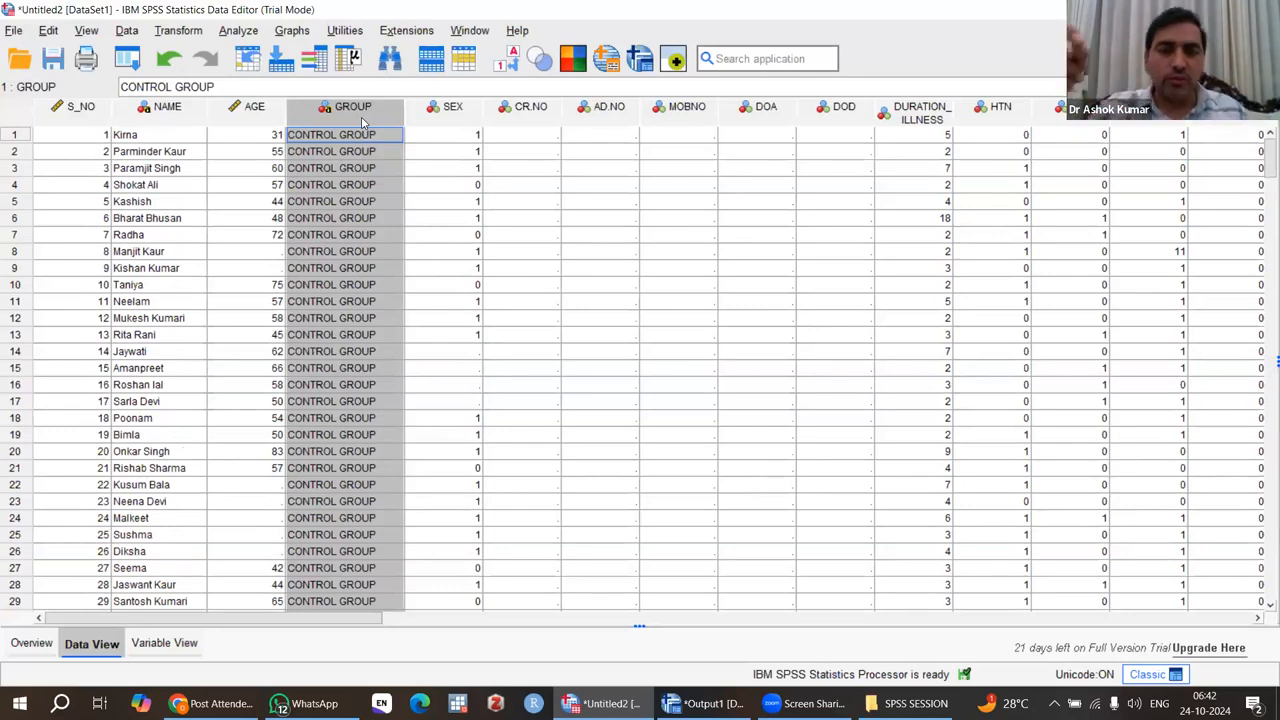
Open the One-Way ANOVA dialog and enlarge it to show more of the variable list.
left_click(238, 32)
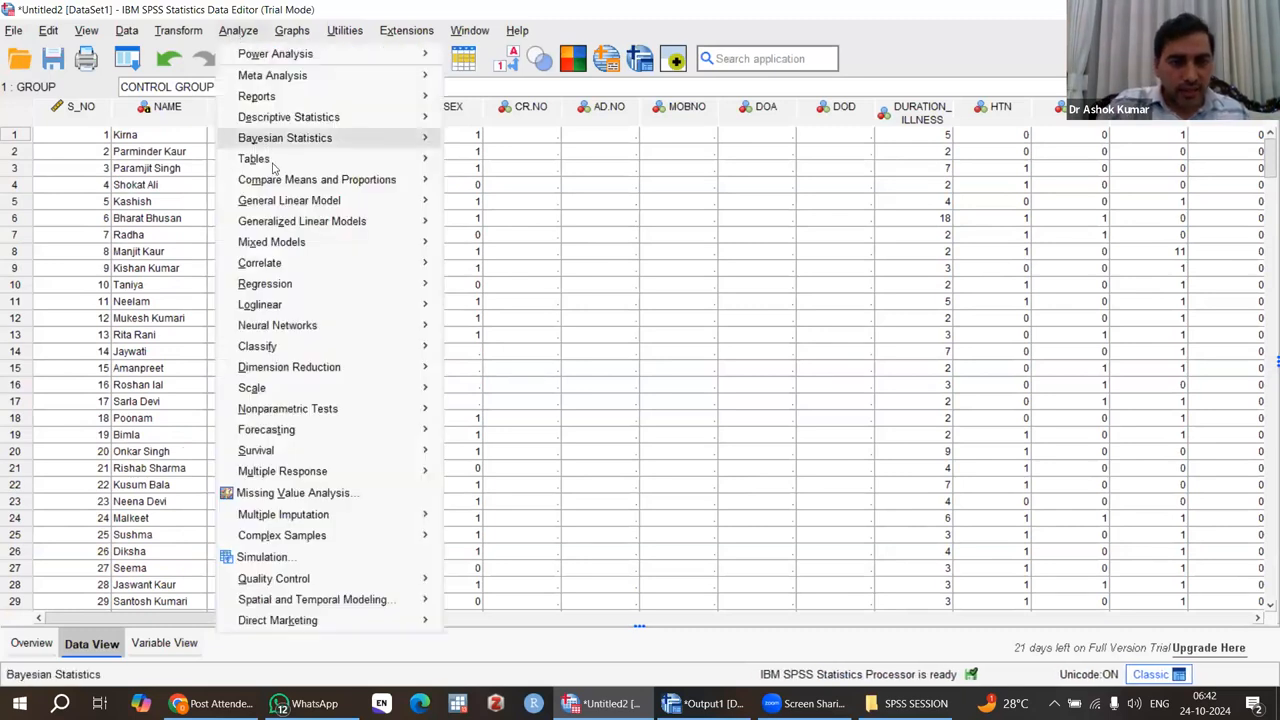
mouse_move(300, 182)
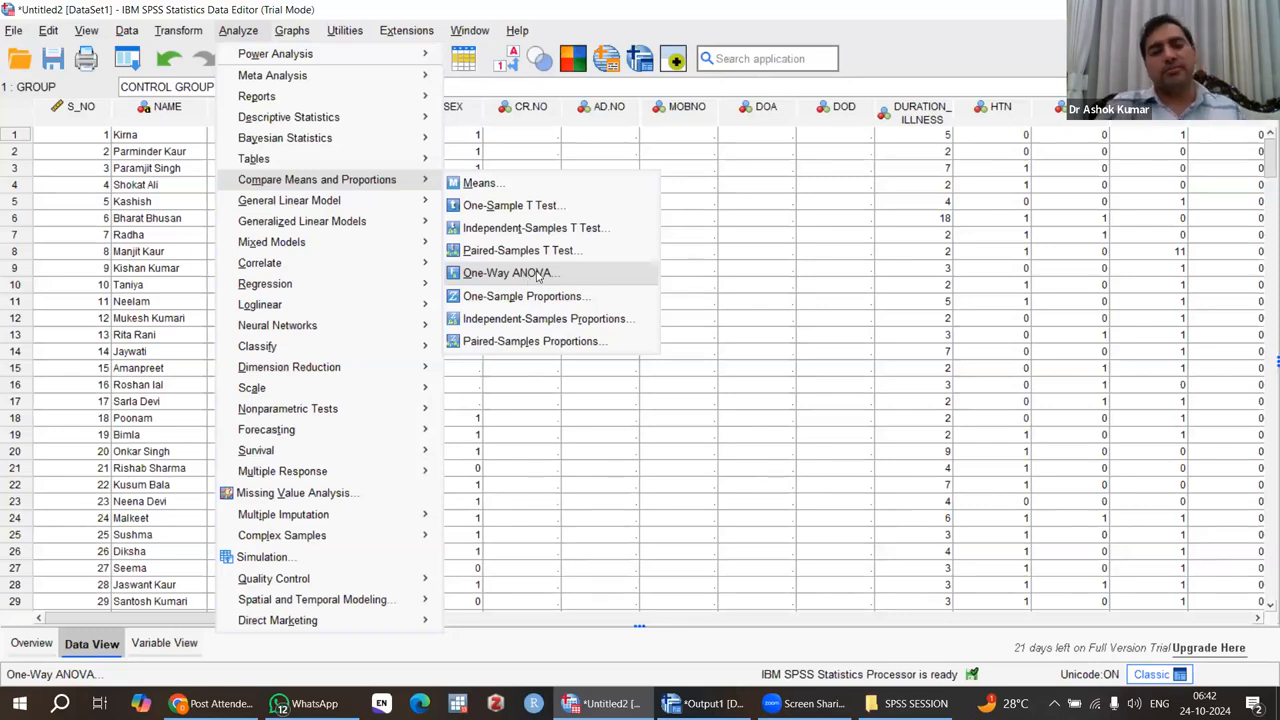
left_click(540, 273)
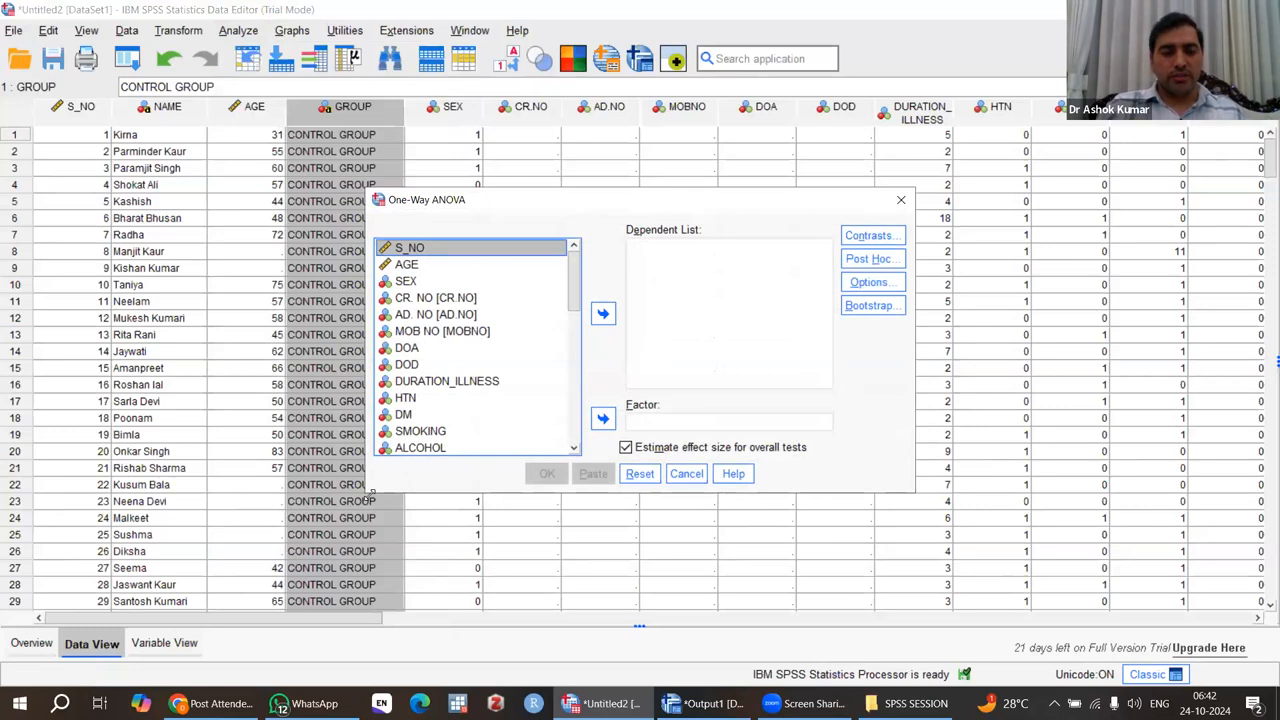
left_click_drag(371, 493, 291, 543)
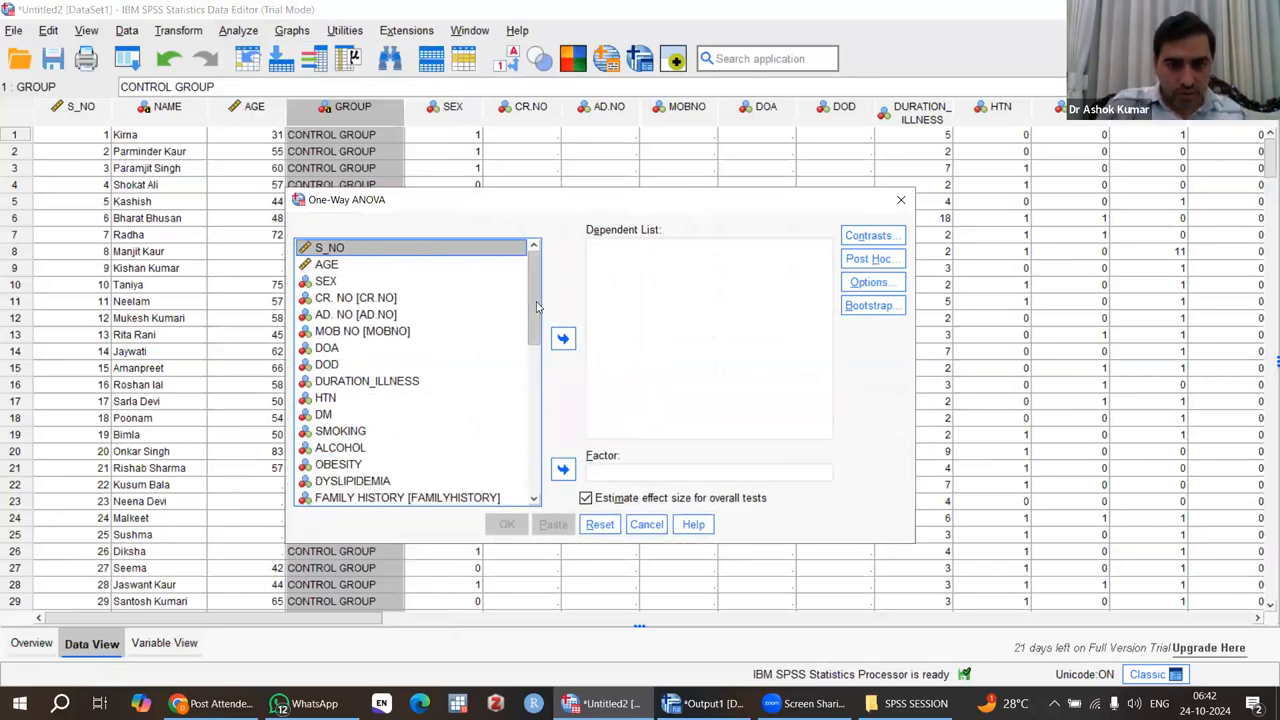
Look through the One-Way ANOVA variable list for the GROUP variable, extending the dialog's height to show more entries.
scroll(537, 337, "down", 7)
scroll(537, 337, "up", 7)
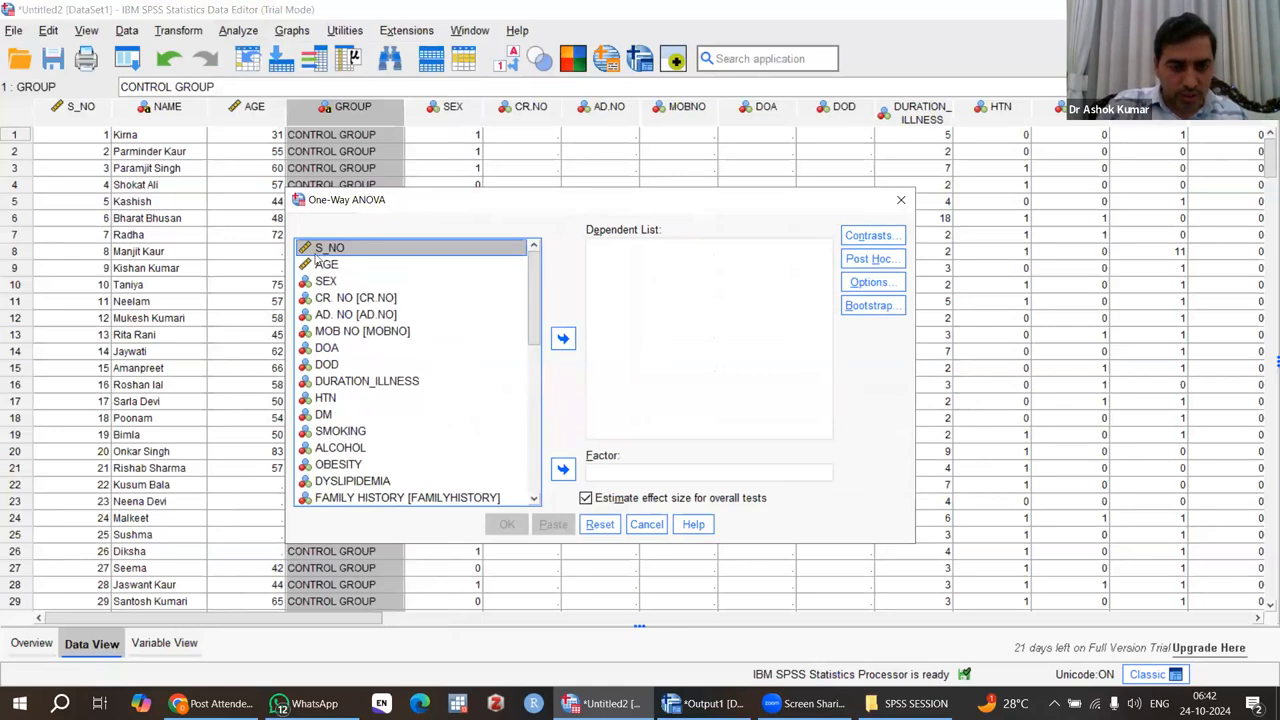
scroll(540, 320, "down", 10)
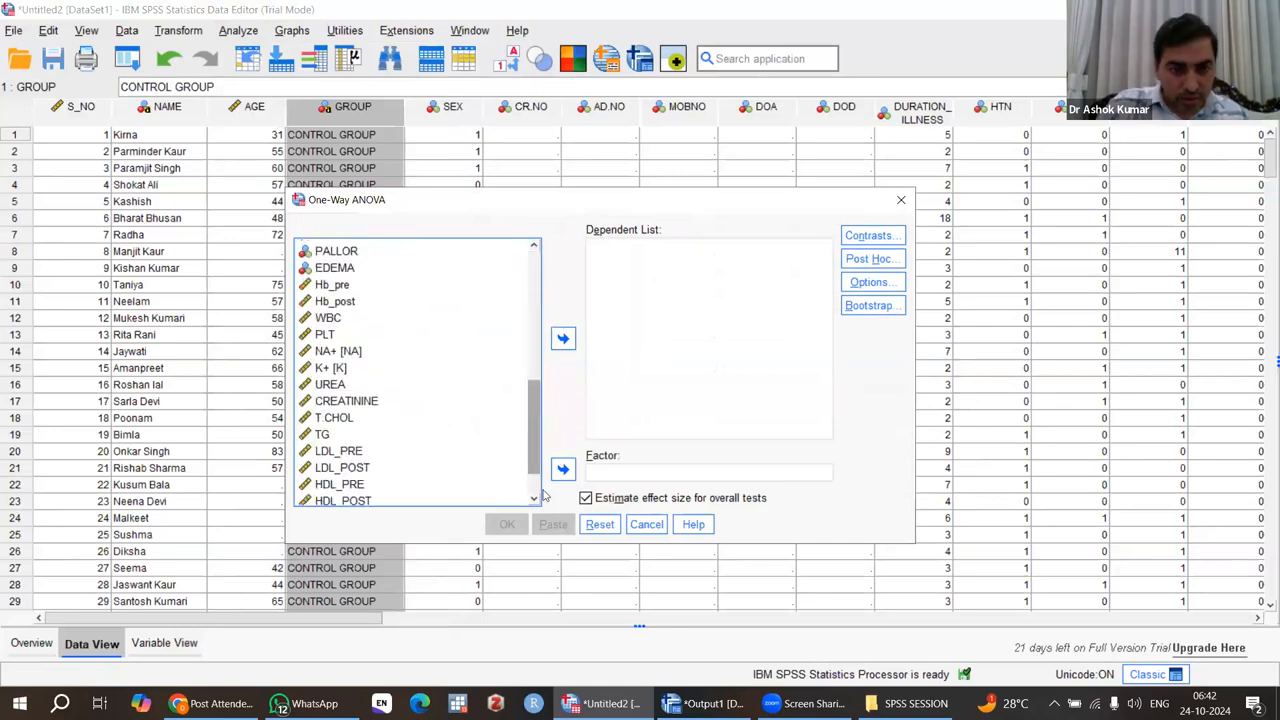
scroll(538, 348, "up", 10)
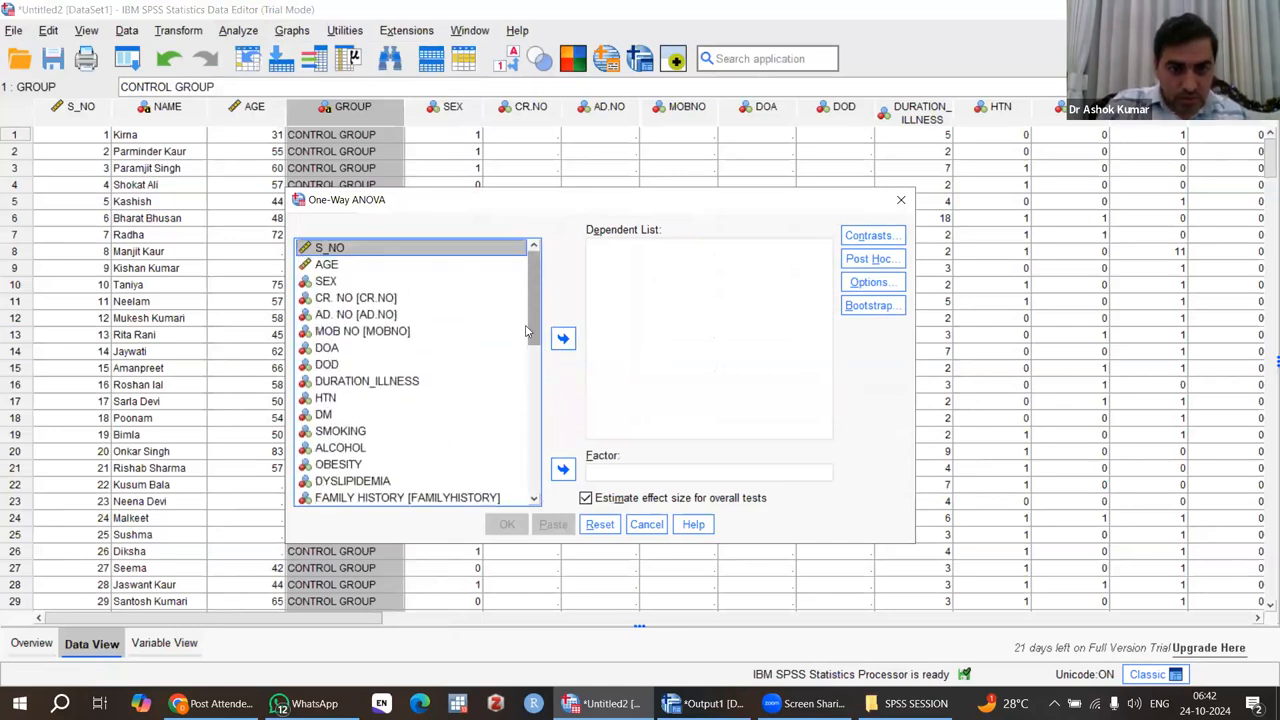
scroll(532, 330, "down", 10)
scroll(535, 268, "up", 10)
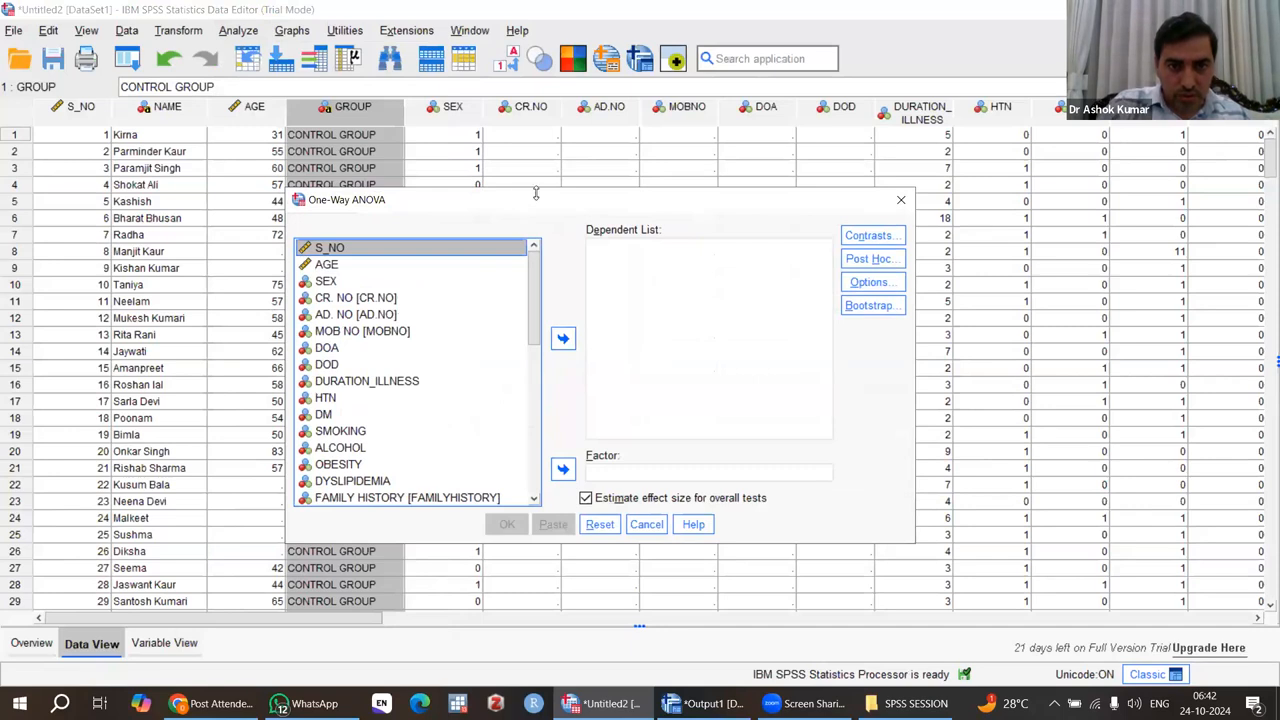
left_click_drag(536, 193, 536, 143)
scroll(535, 210, "down", 8)
scroll(531, 190, "up", 8)
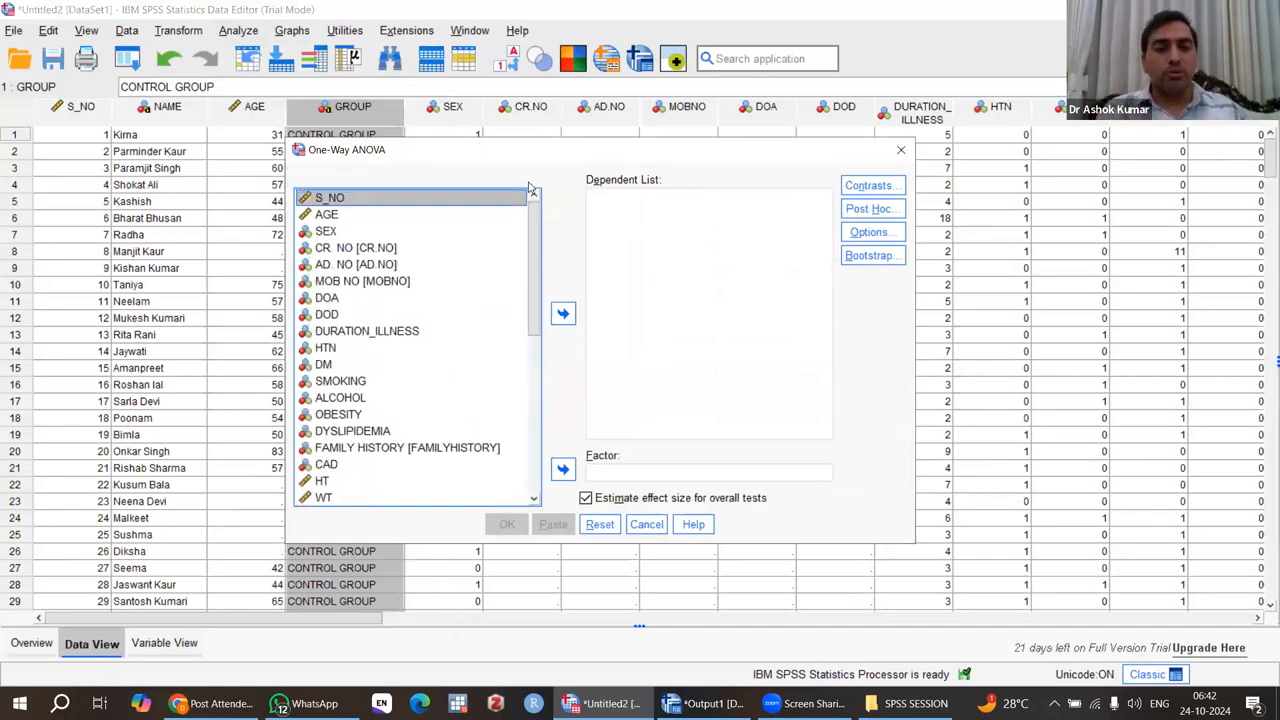
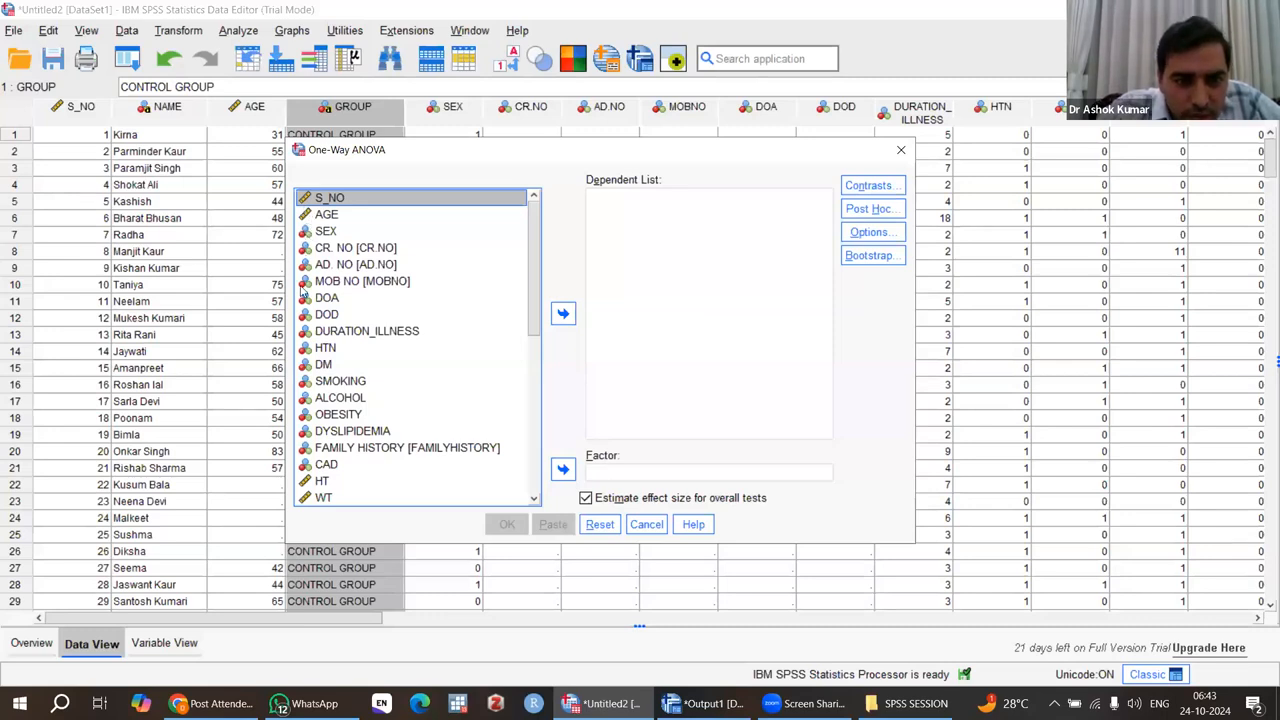
Recheck the One-Way ANOVA variable list for GROUP and close the dialog without running the test.
scroll(306, 360, "down", 7)
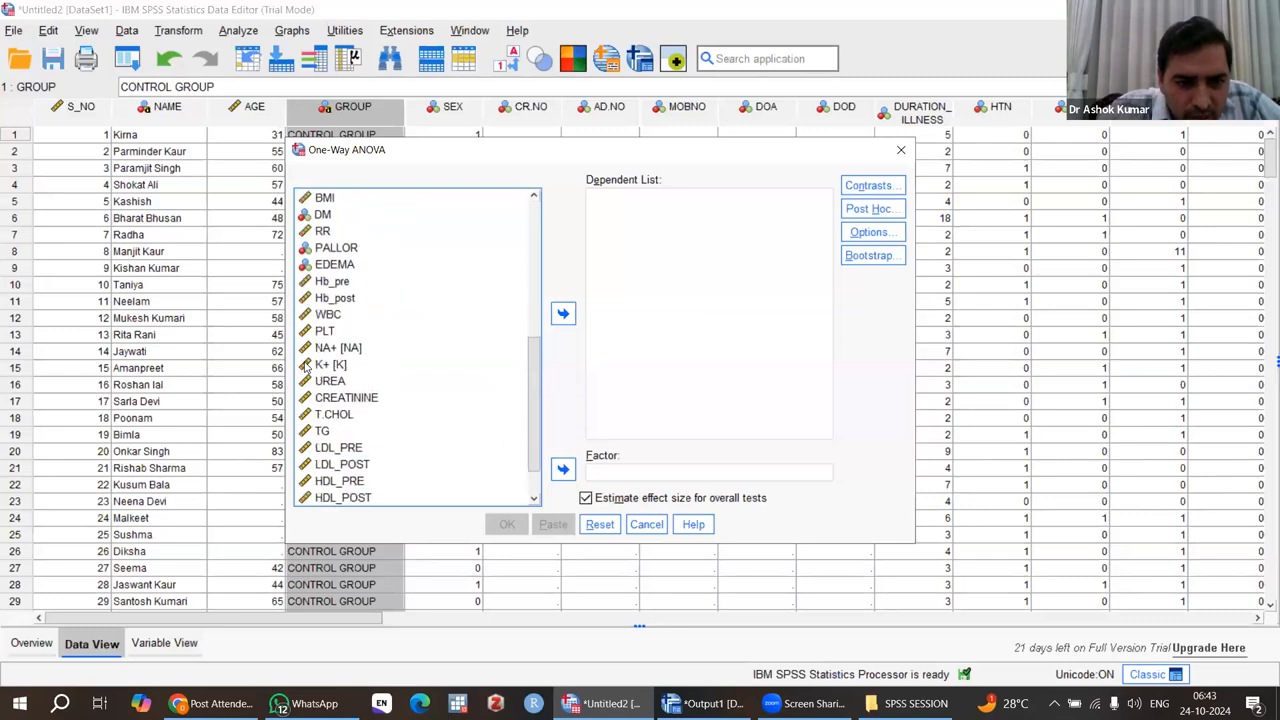
scroll(306, 368, "up", 8)
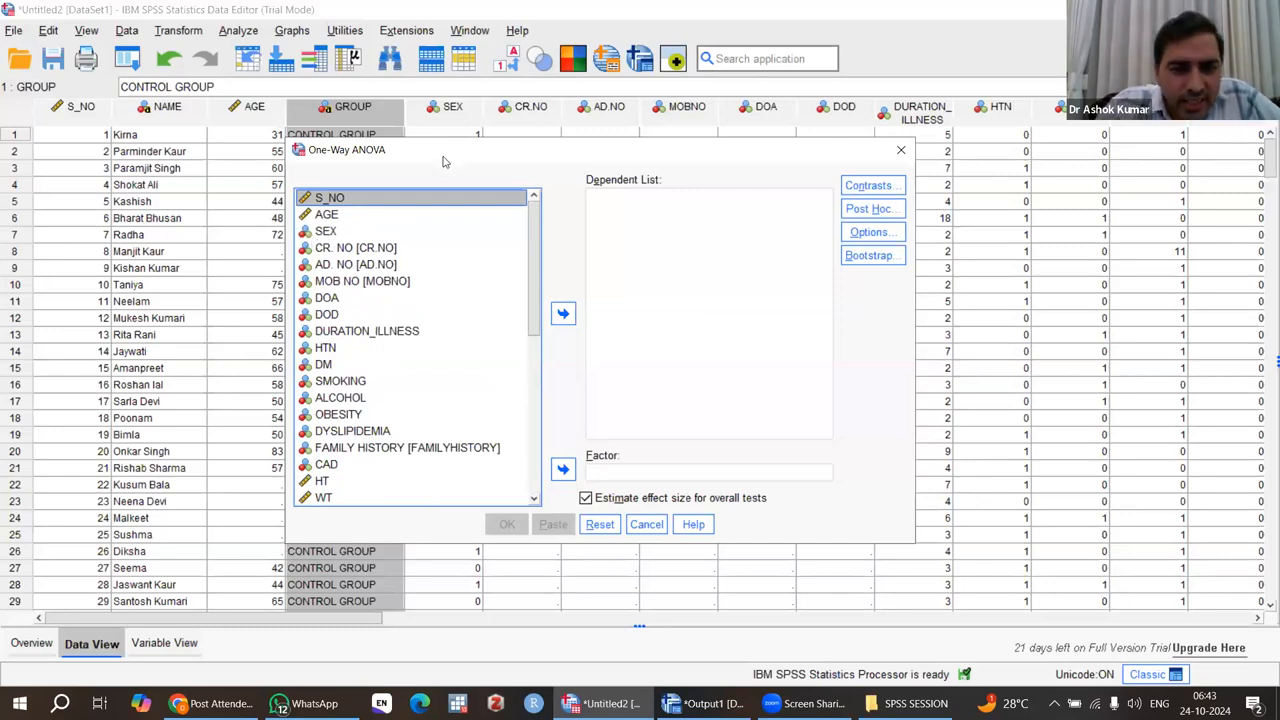
left_click_drag(447, 152, 493, 318)
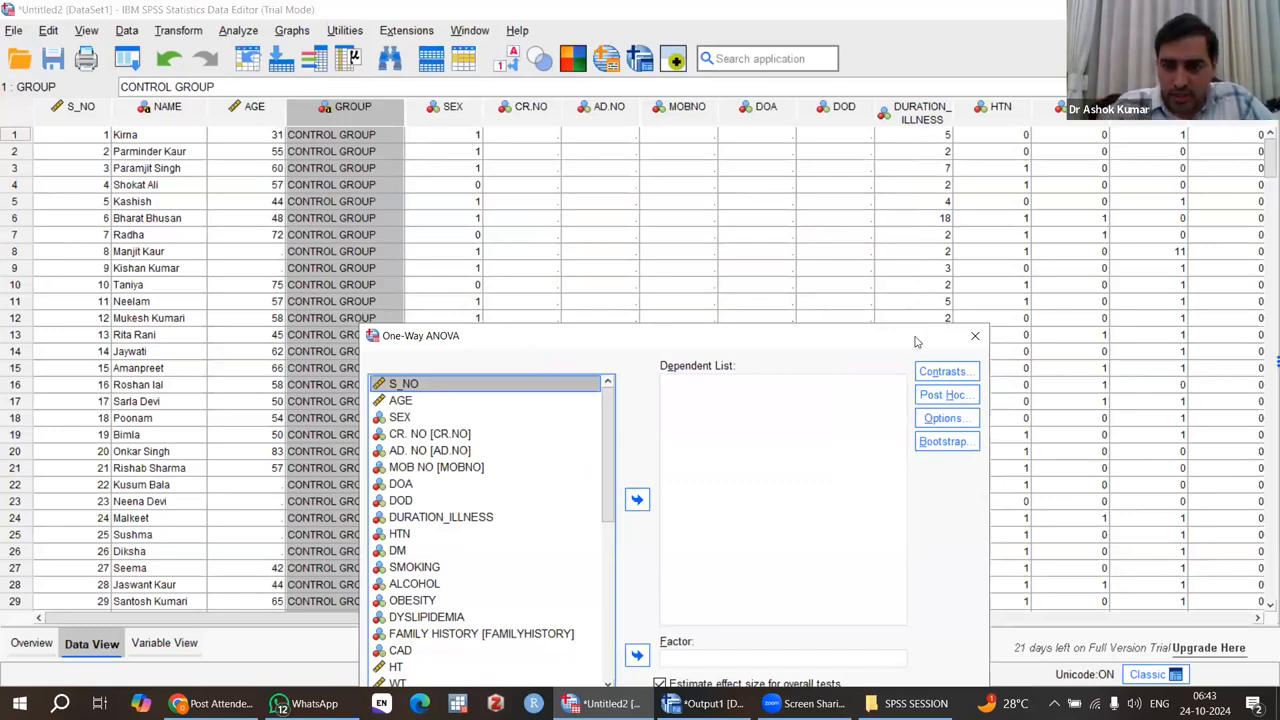
left_click_drag(899, 347, 933, 262)
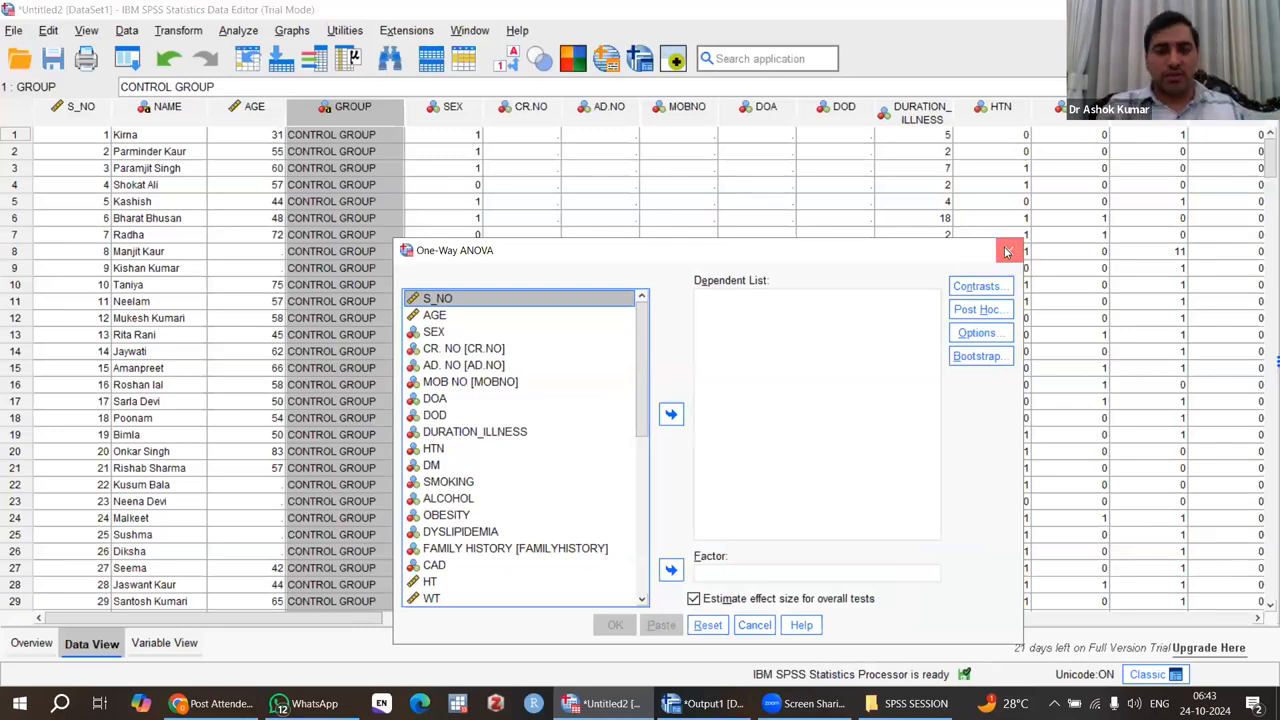
left_click(1010, 252)
Insert a new variable between the GROUP and SEX columns and widen its column.
scroll(383, 340, "down", 20)
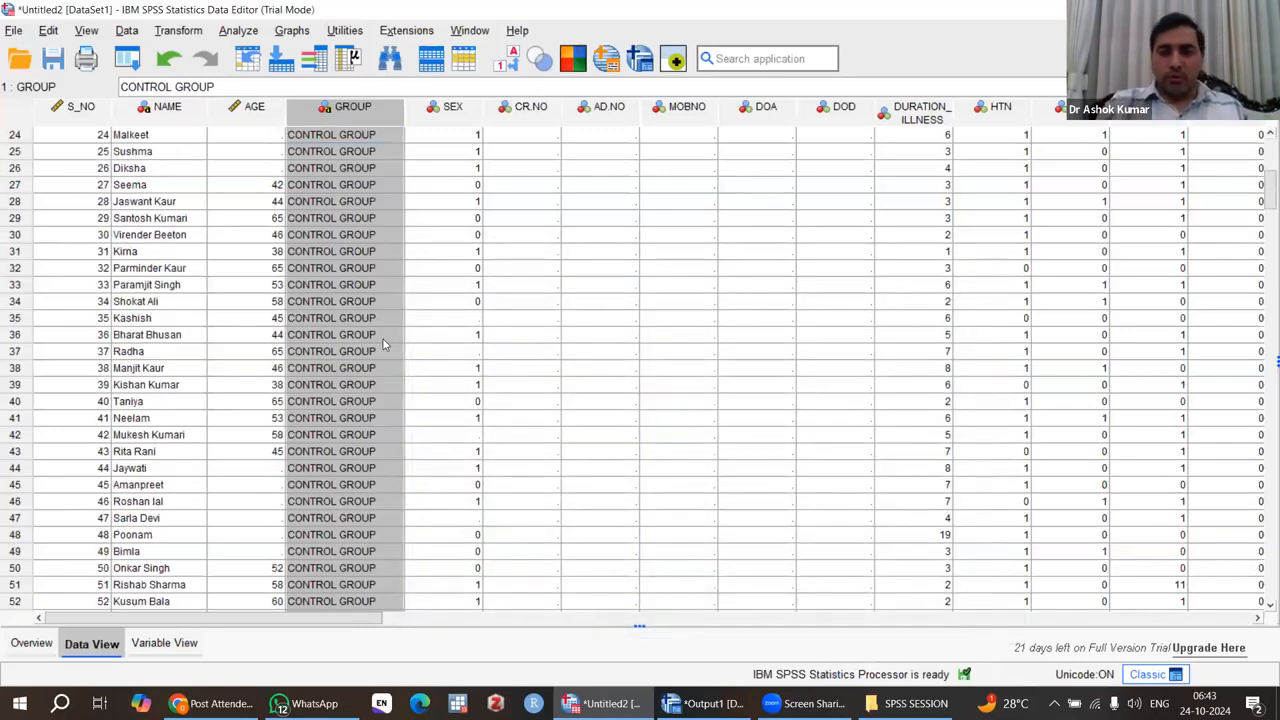
scroll(383, 344, "down", 20)
scroll(383, 344, "up", 20)
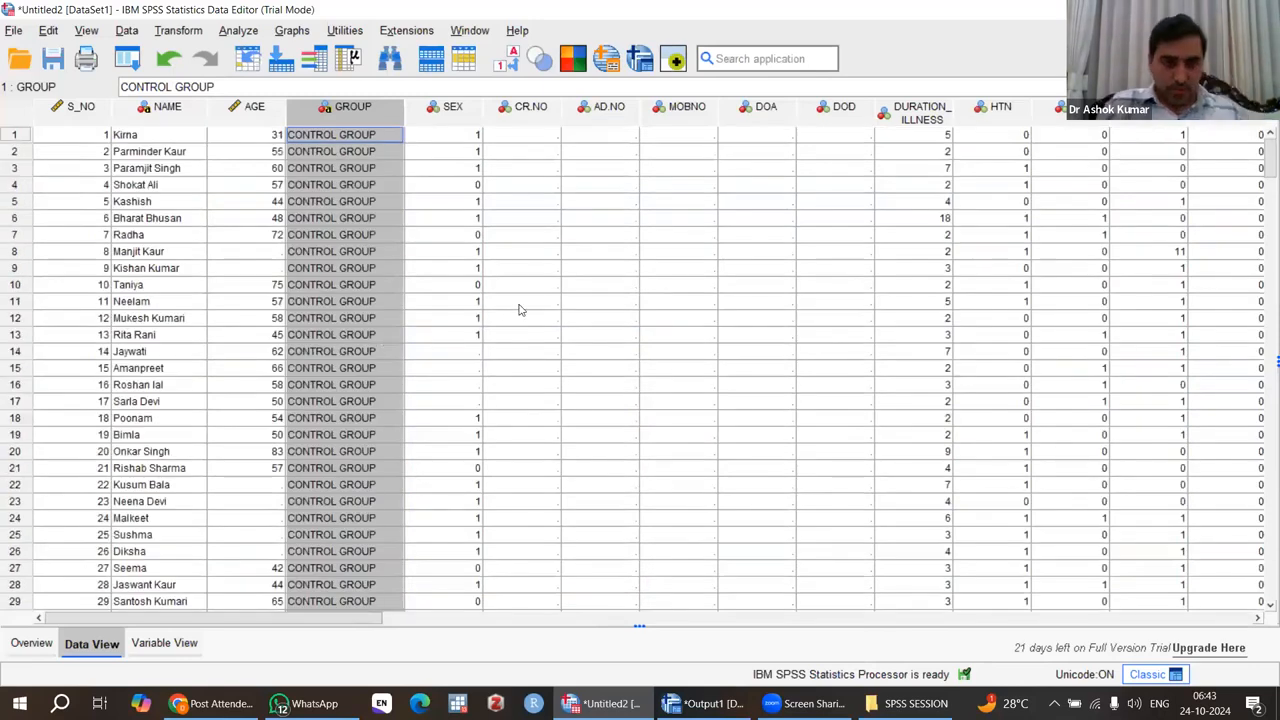
left_click(447, 112)
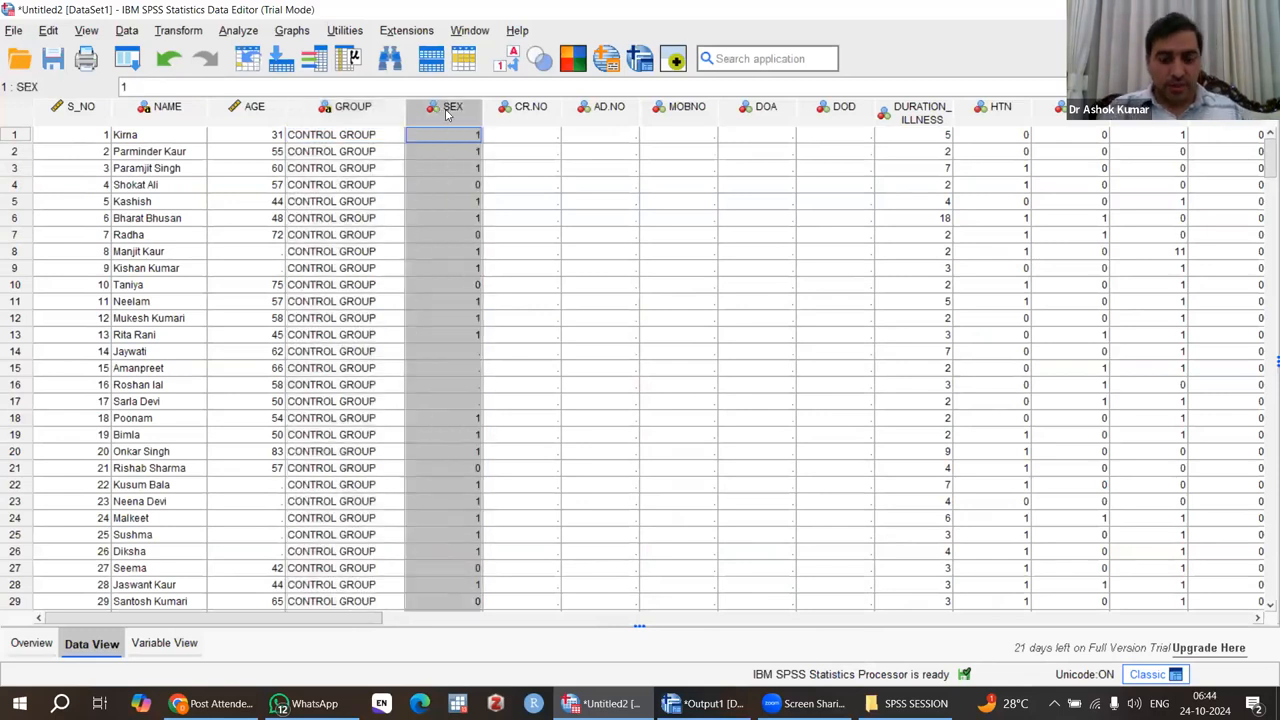
right_click(447, 114)
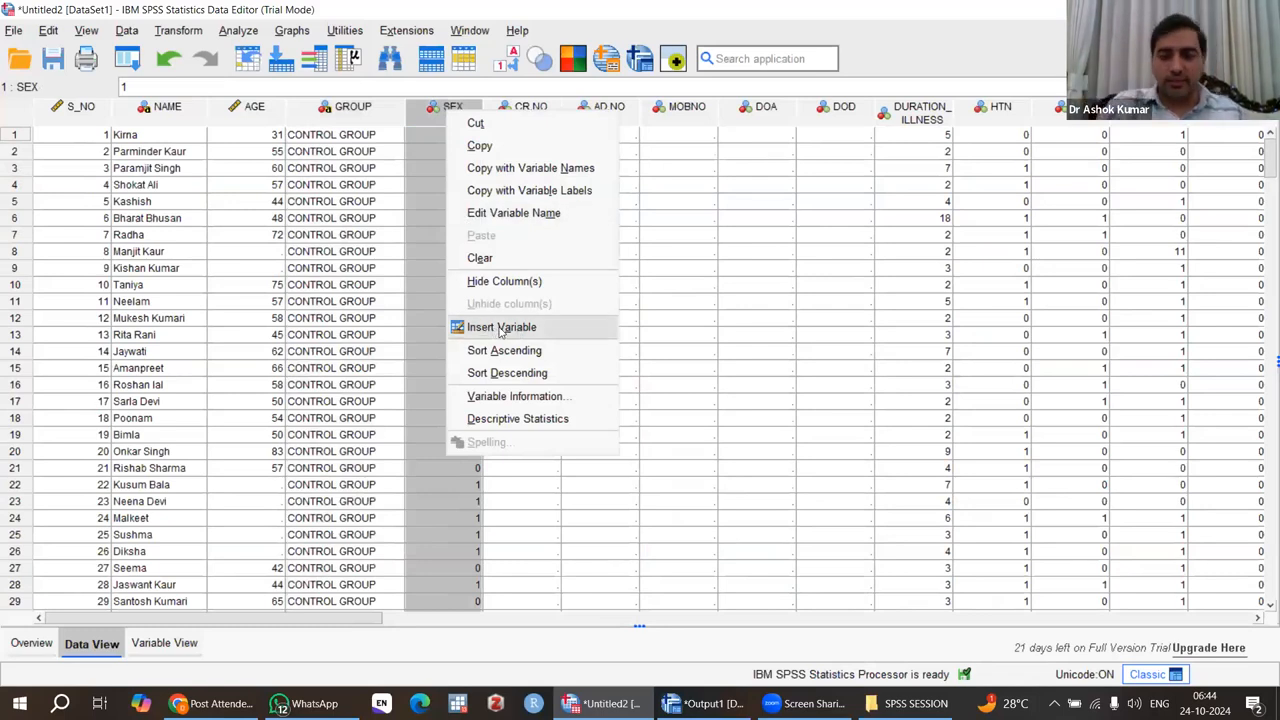
left_click(496, 330)
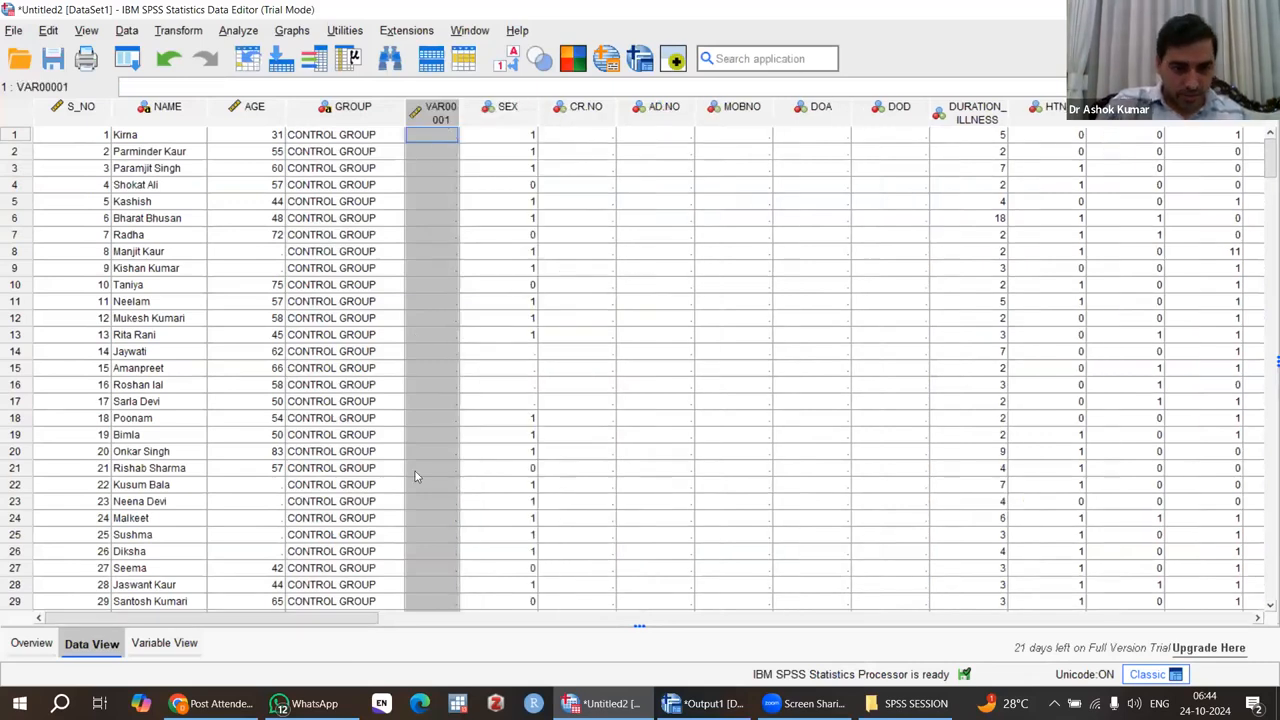
scroll(415, 476, "down", 20)
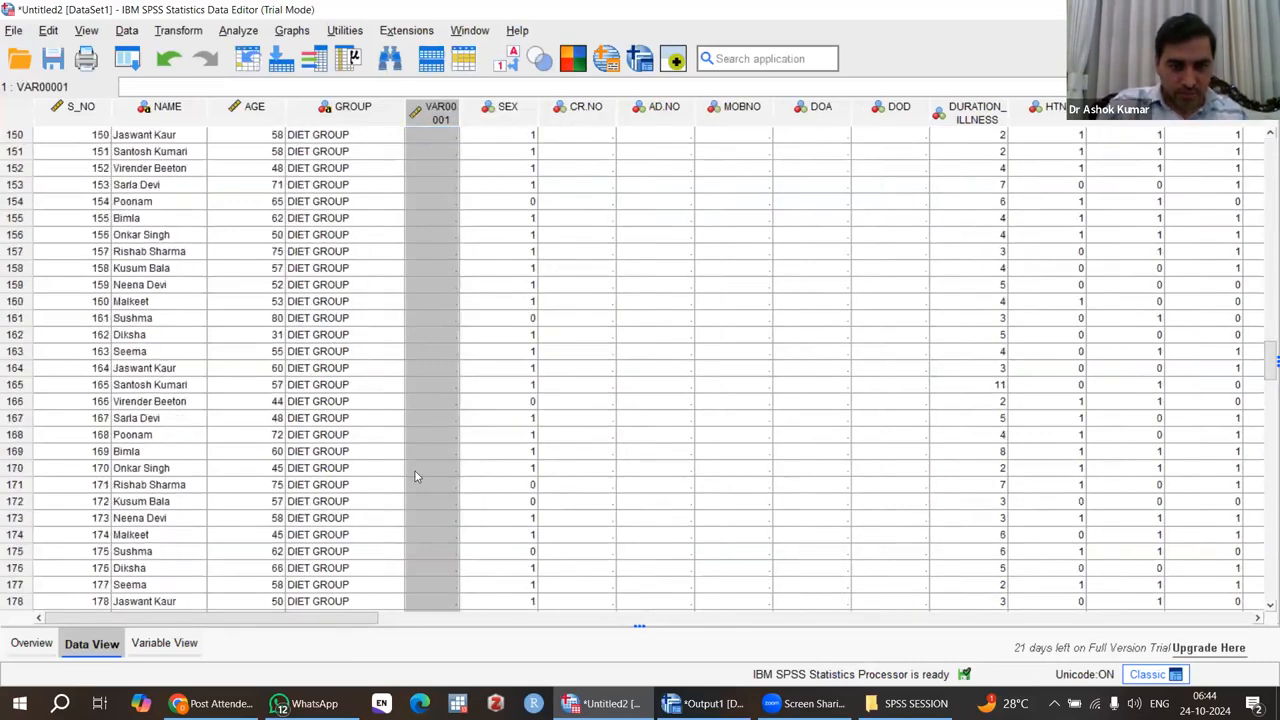
scroll(415, 476, "down", 20)
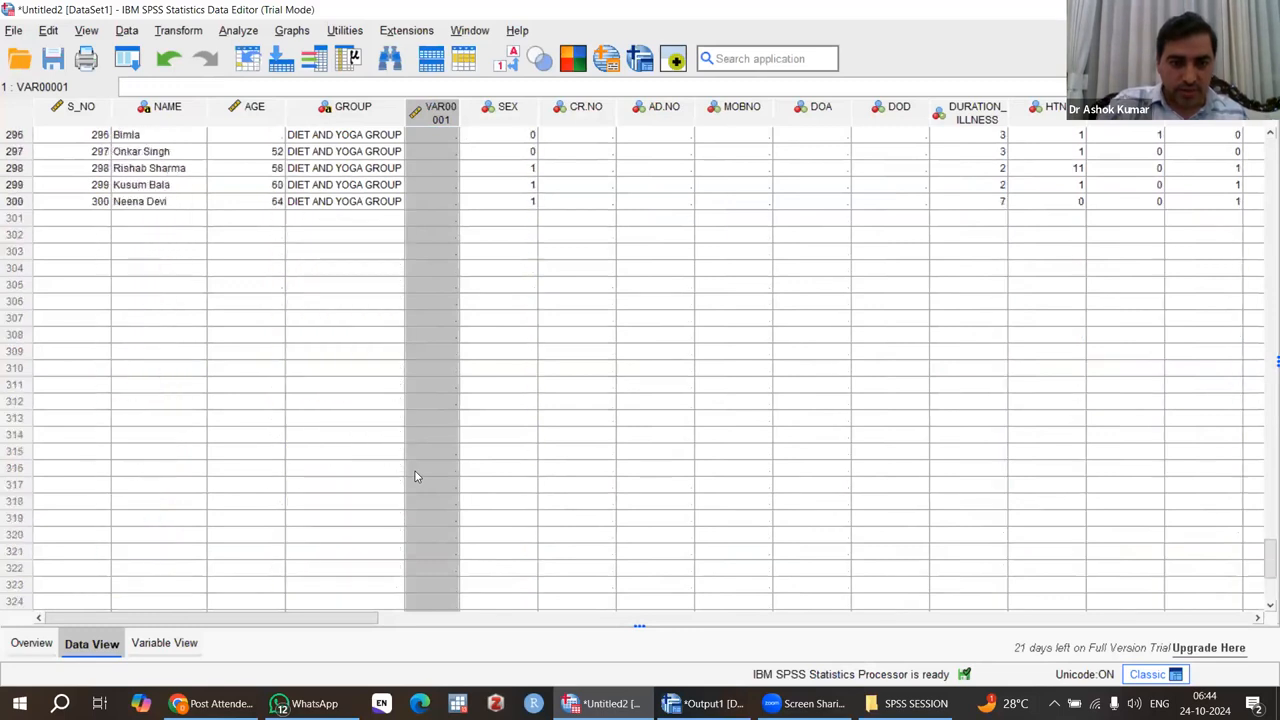
scroll(415, 476, "up", 20)
left_click_drag(460, 112, 505, 114)
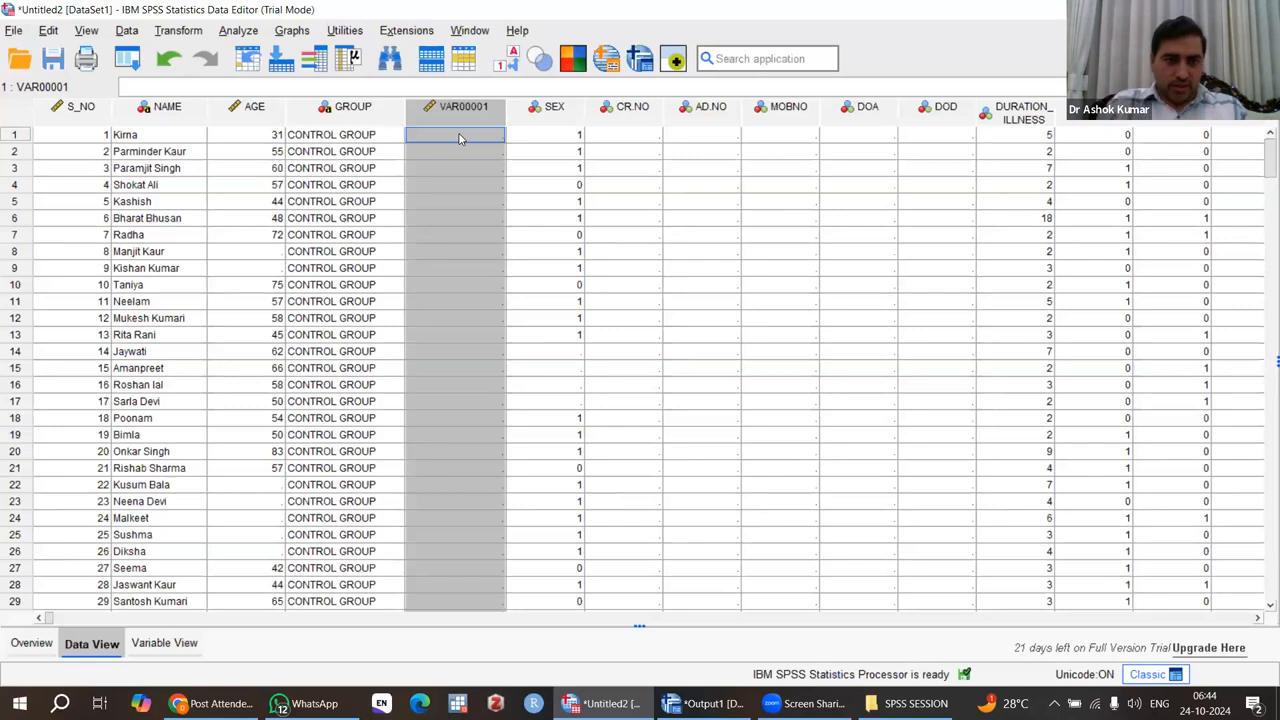
Enter the code 1 in the new variable for the first three CONTROL GROUP cases.
left_click(456, 141)
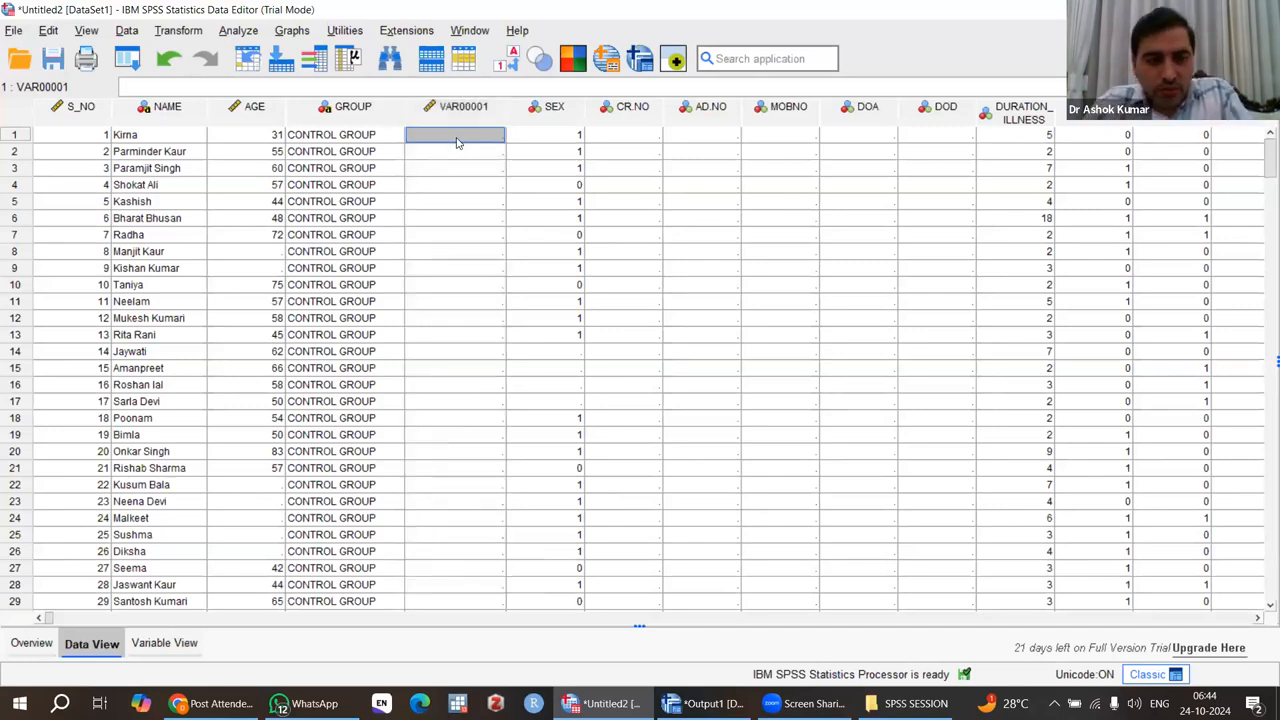
type("1")
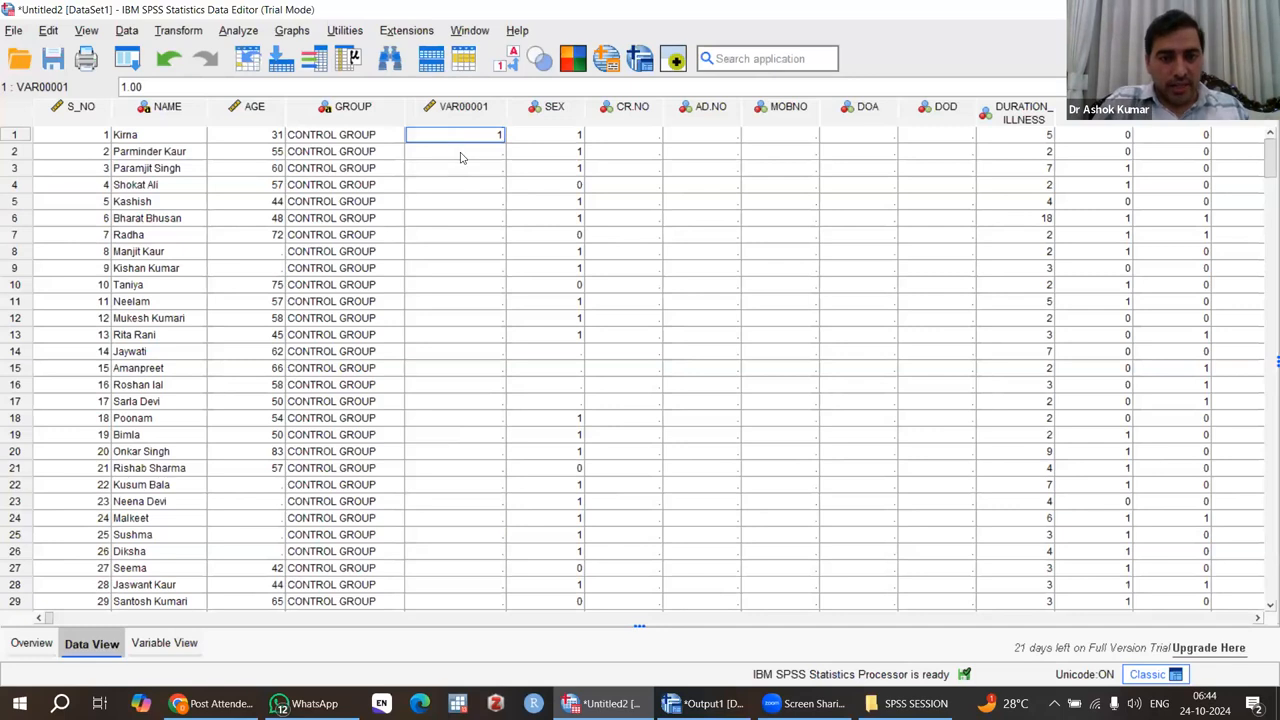
left_click(461, 155)
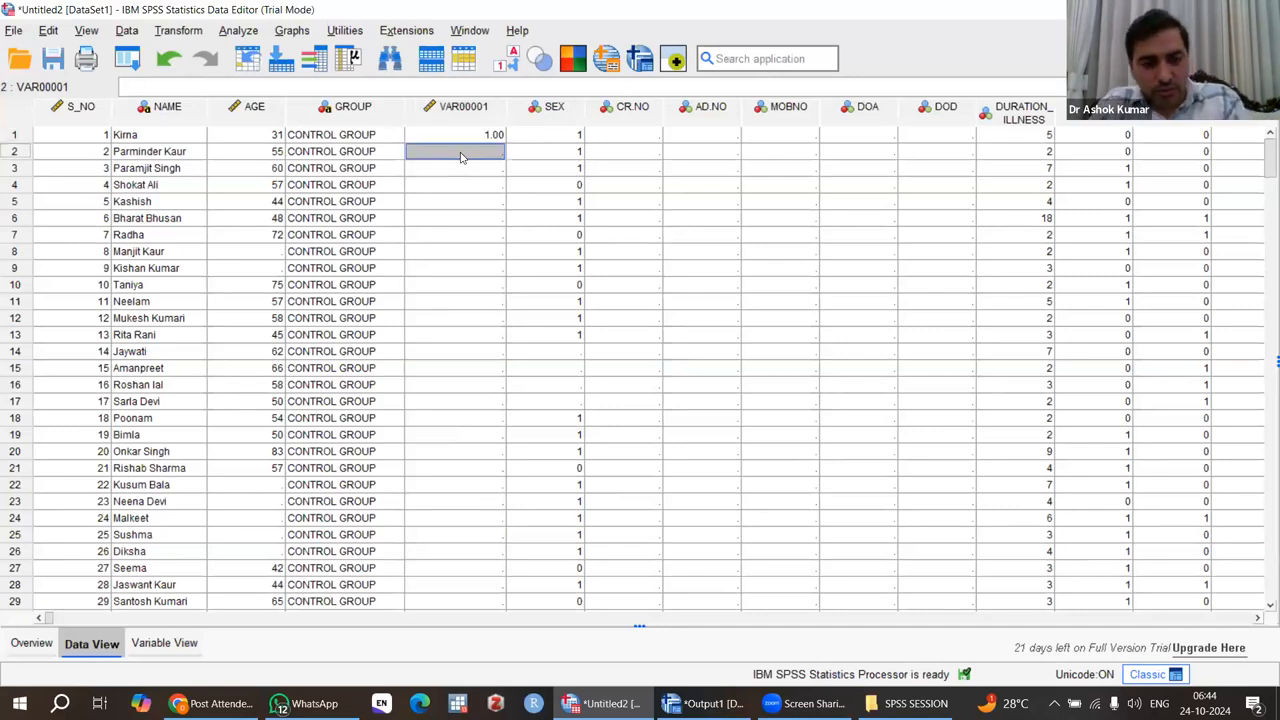
type("1")
left_click(466, 175)
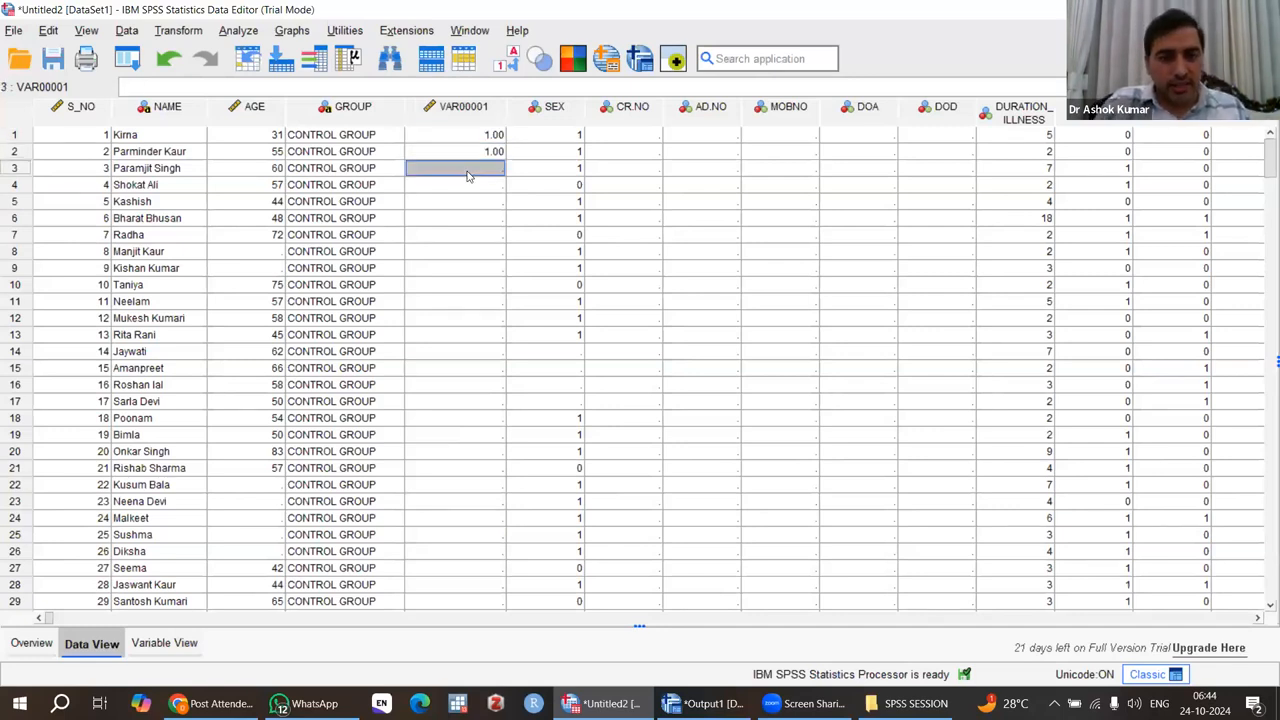
type("1")
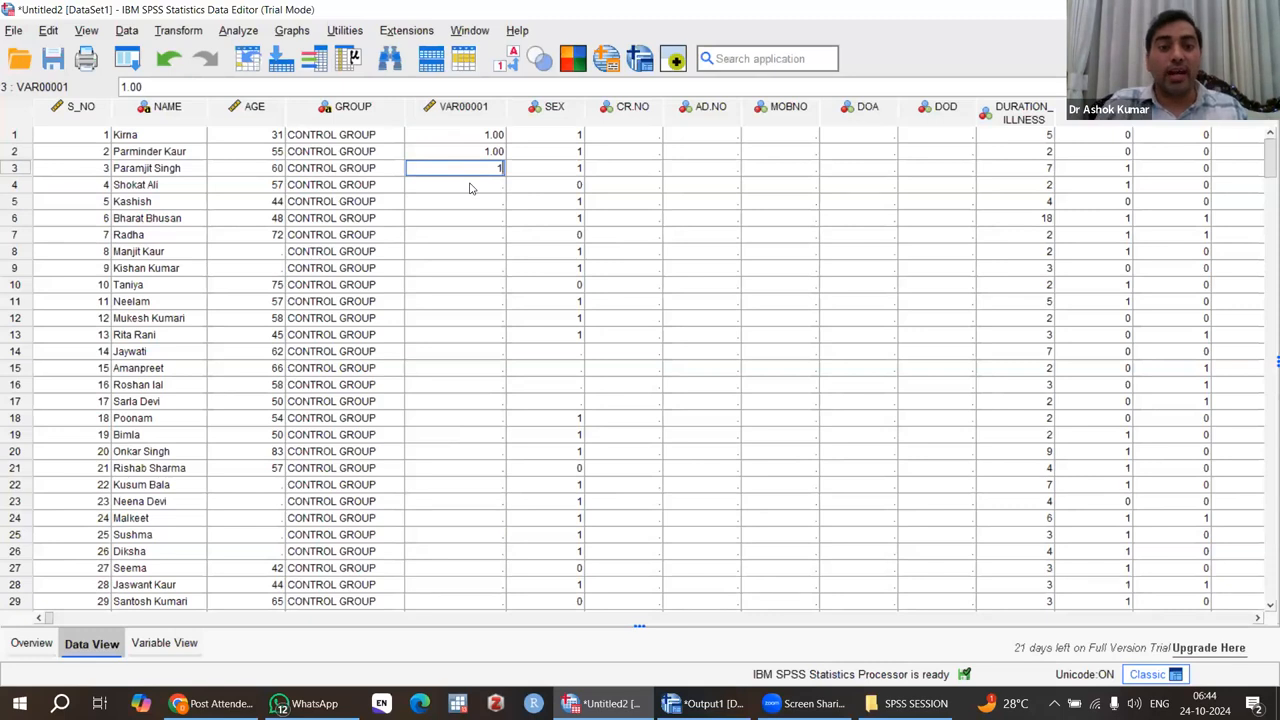
left_click(470, 187)
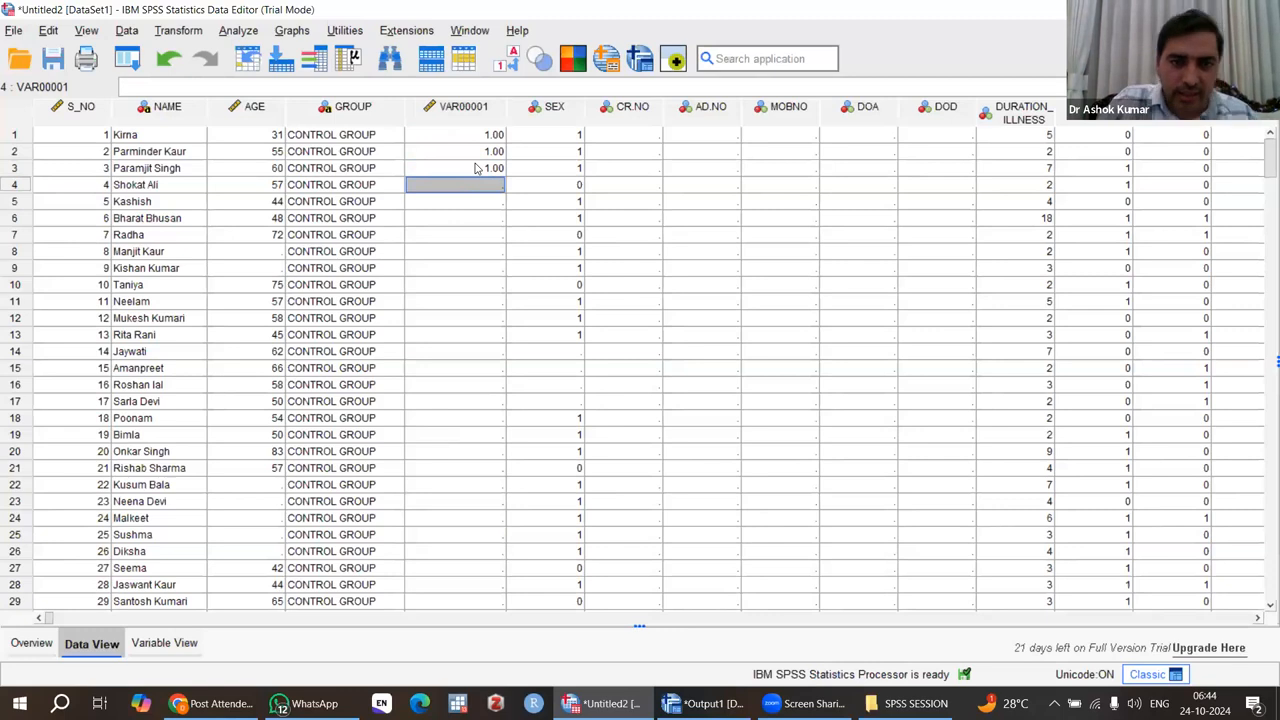
Copy the code 1 from case 3 to all remaining CONTROL GROUP cases, down to case 100.
left_click(477, 168)
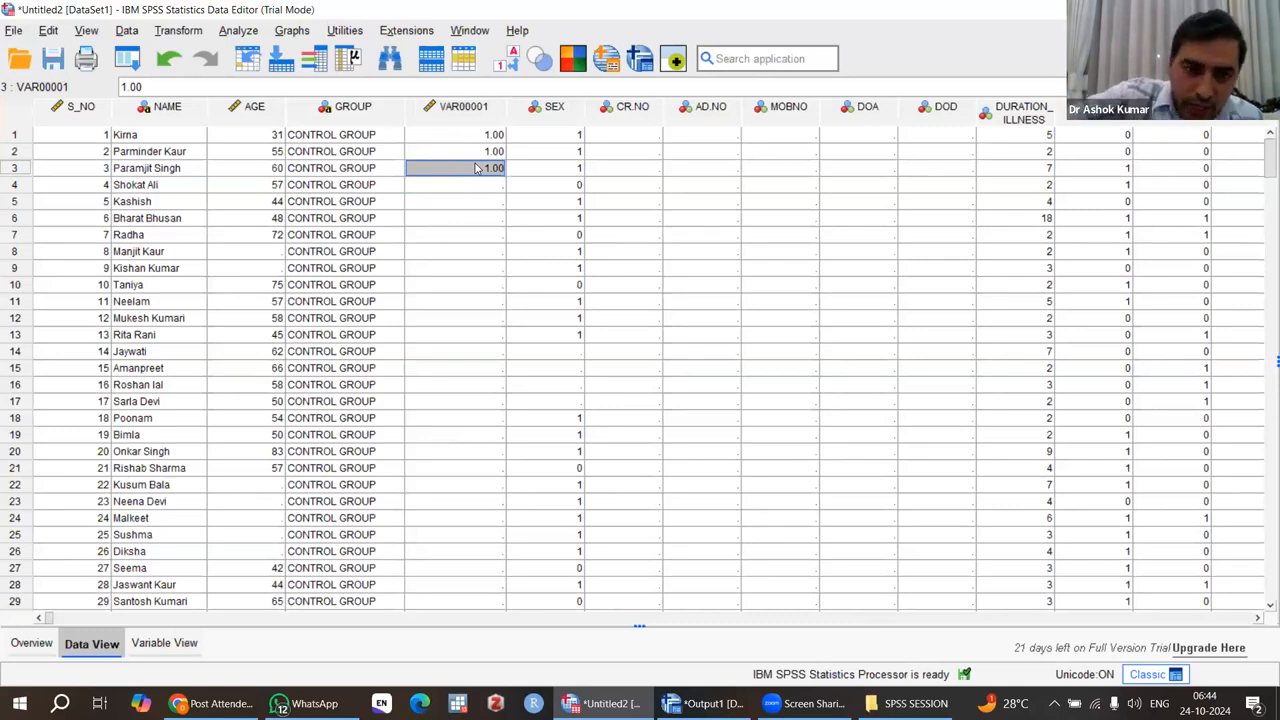
key("shift+Down")
key("shift+Down")
key("shift+Down")
key("shift+Down")
key("shift+Down")
key("shift+Down")
key("shift+Down")
key("shift+Down")
key("shift+Down")
key("shift+Down")
key("shift+Down")
key("shift+Down")
key("shift+Down")
key("shift+Down")
key("shift+Down")
key("shift+Down")
key("shift+Down")
key("shift+Down")
key("shift+Down")
key("shift+Down")
key("shift+Down")
key("shift+Down")
key("shift+Down")
key("shift+Down")
key("shift+Down")
key("shift+Down")
key("shift+Down")
key("shift+Down")
key("shift+Down")
key("shift+Down")
key("shift+Down")
key("shift+Down")
key("shift+Down")
key("shift+Down")
key("shift+Down")
key("shift+Down")
key("shift+Down")
key("shift+Down")
key("shift+Down")
key("shift+Down")
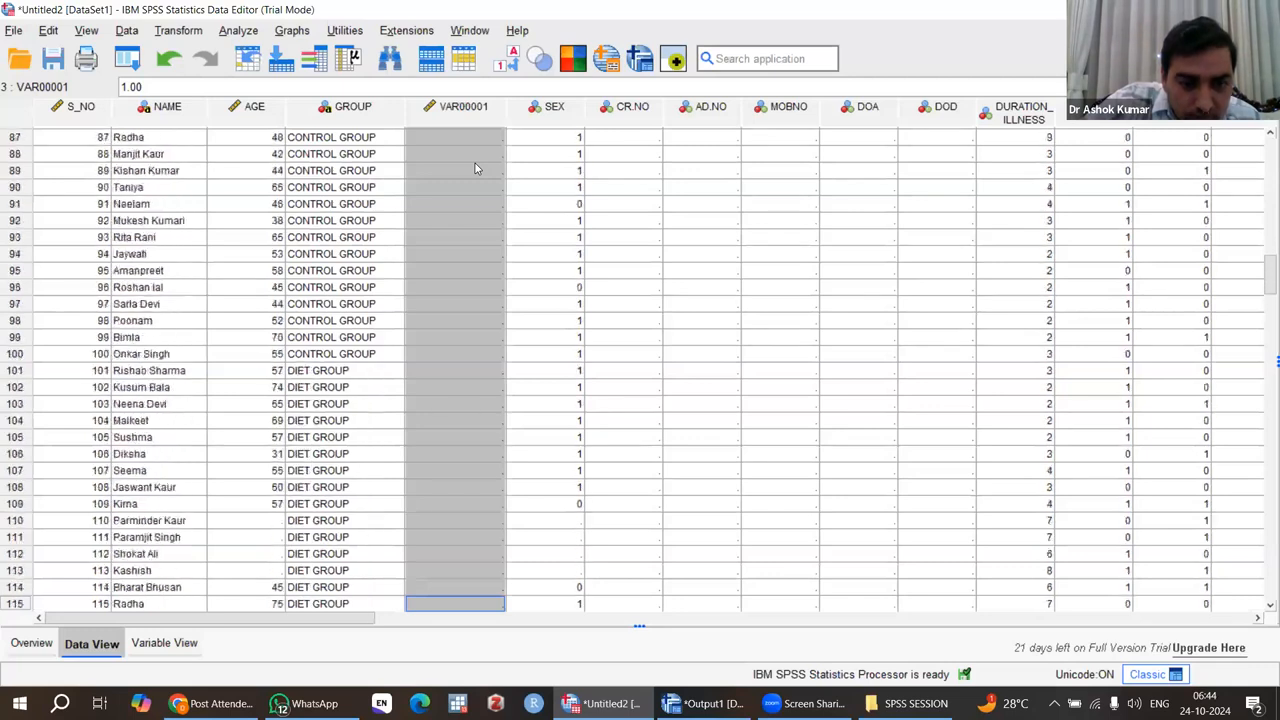
key("shift+Down")
key("shift+Down")
key("shift+Down")
key("shift+Down")
key("shift+Down")
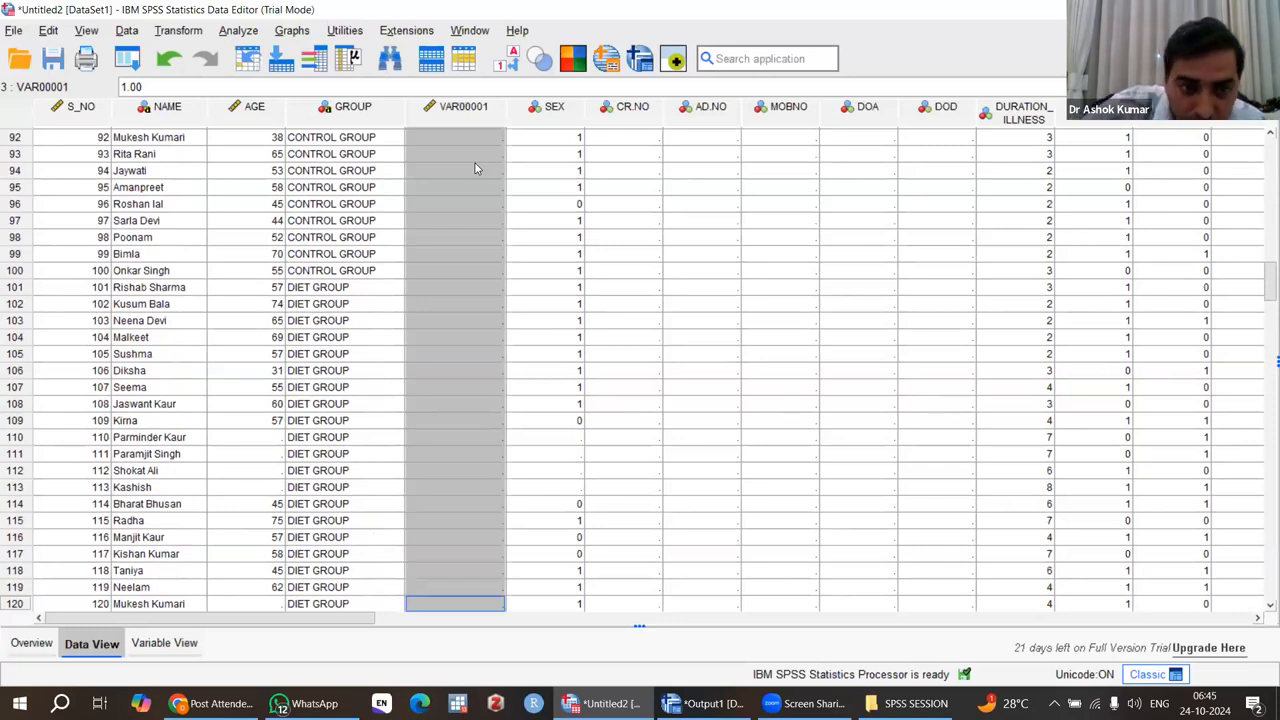
key("shift+Up")
key("shift+Up")
key("shift+Up")
key("shift+Up")
key("shift+Up")
key("shift+Up")
key("shift+Up")
key("shift+Up")
key("shift+Up")
key("shift+Up")
key("shift+Up")
key("shift+Up")
key("shift+Up")
key("shift+Up")
key("shift+Up")
key("shift+Up")
key("shift+Up")
key("shift+Up")
key("shift+Up")
key("shift+Up")
key("shift+Up")
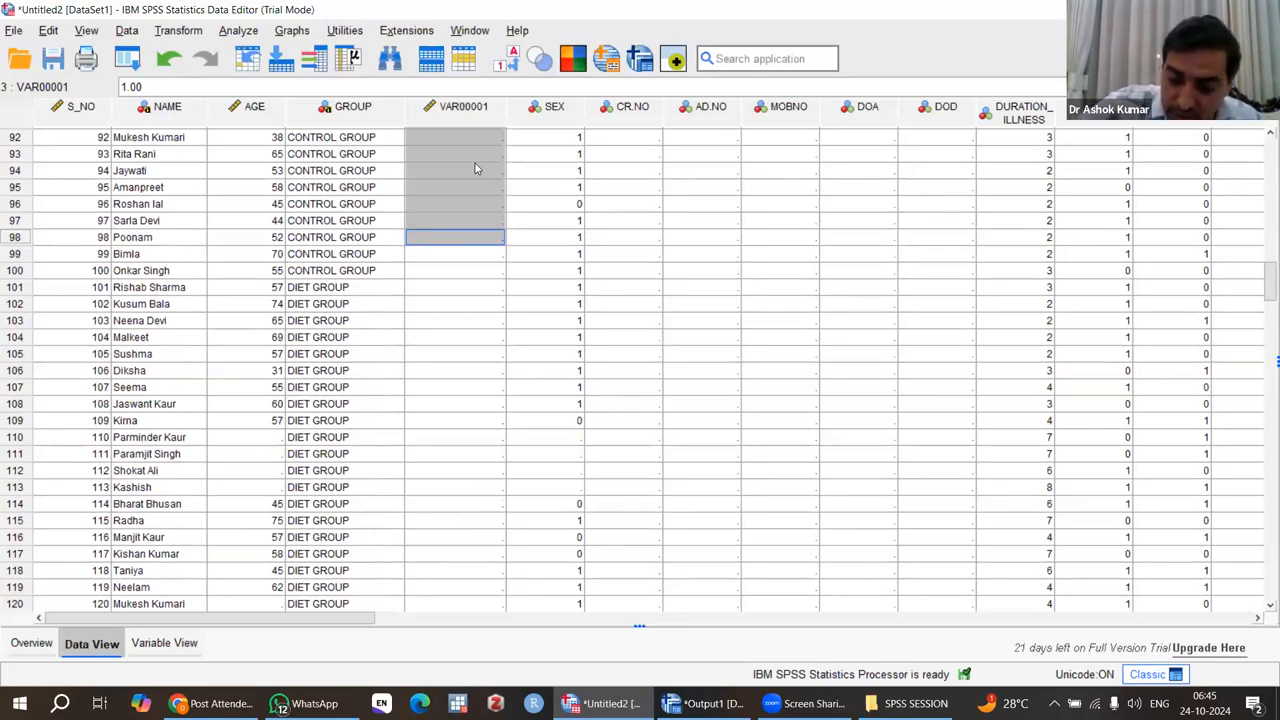
key("shift+Down")
key("shift+Down")
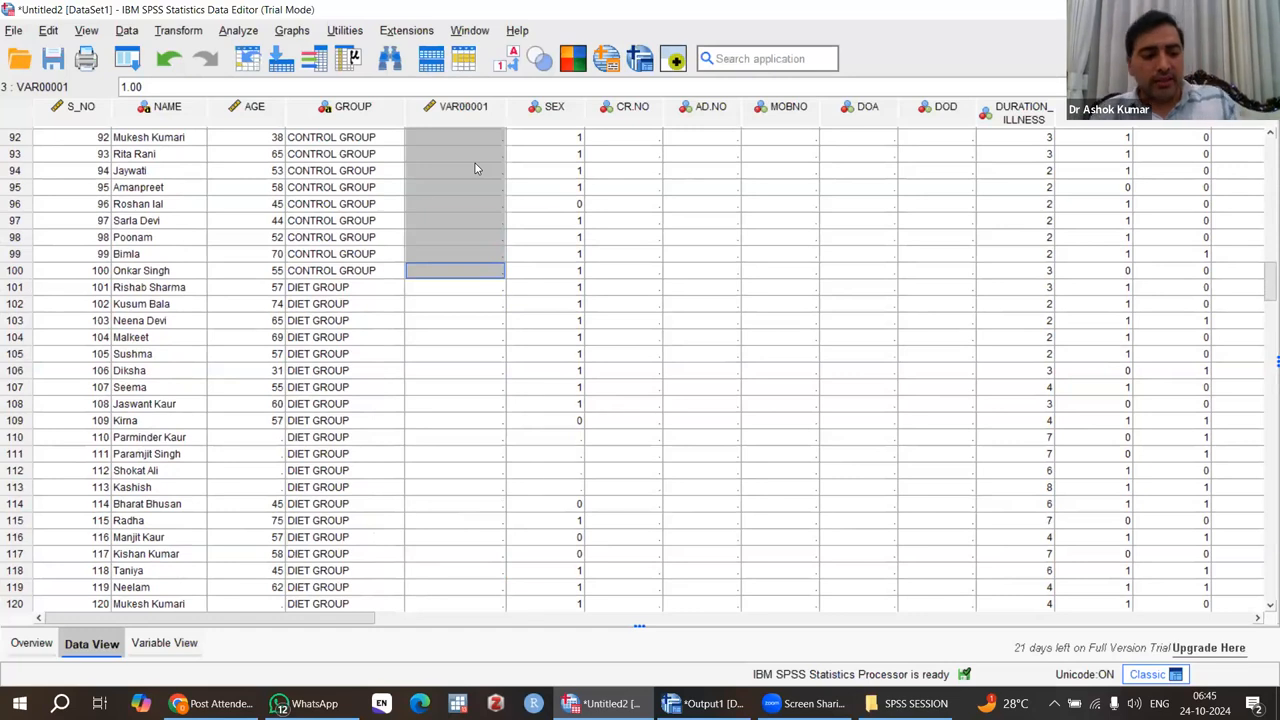
type("1.00 1.00 1.00 1.00 1.00 1.00 1.00 1.00 1.00")
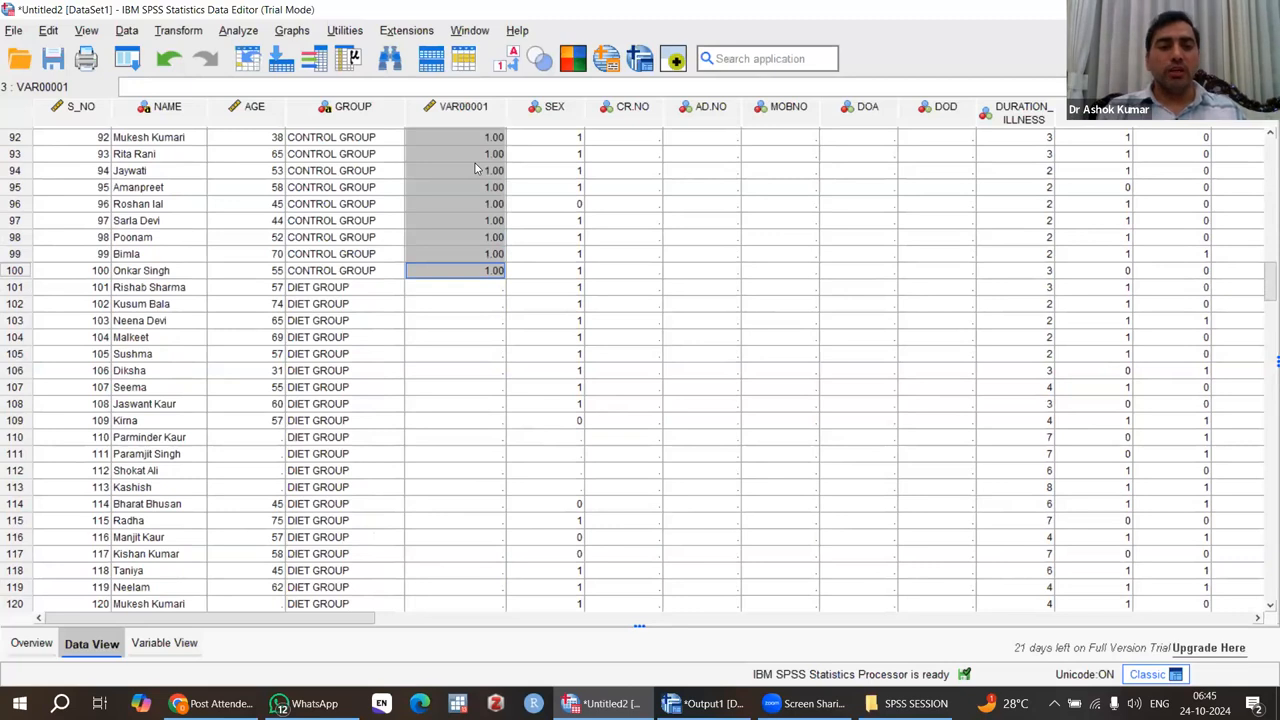
Enter the code 2 in the new variable for DIET GROUP cases 101 and 102.
left_click(463, 290)
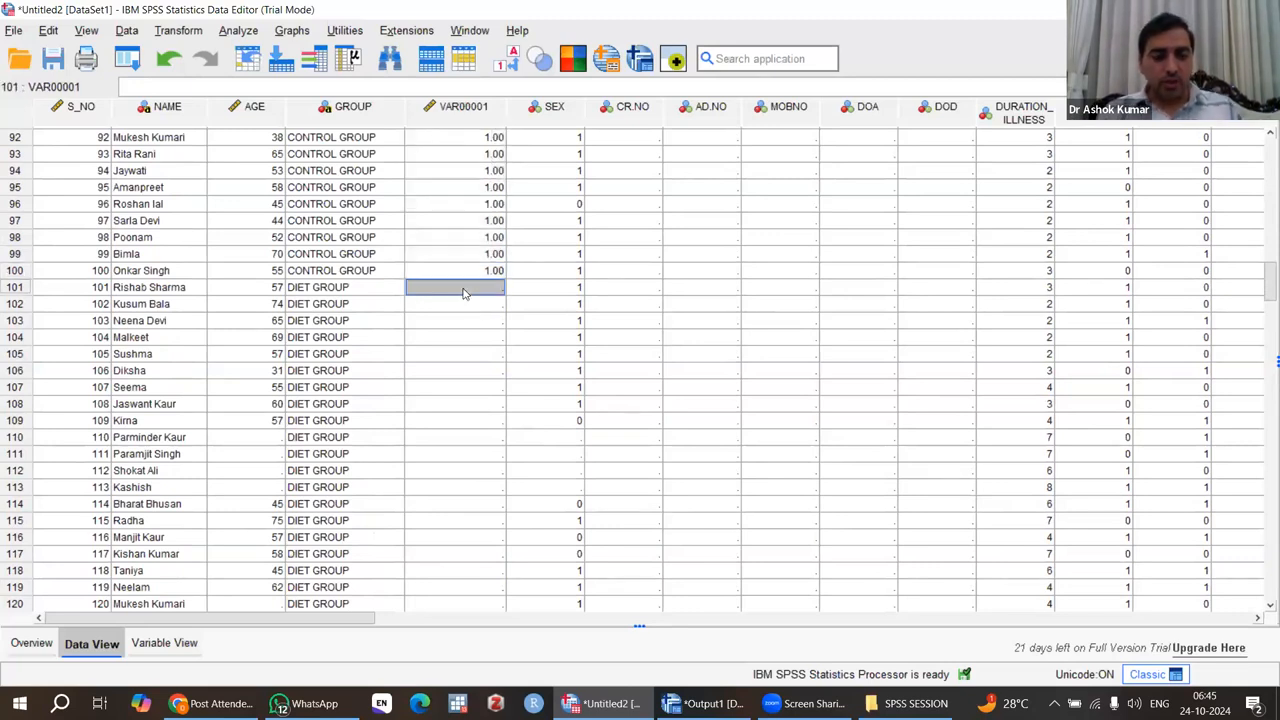
type("2")
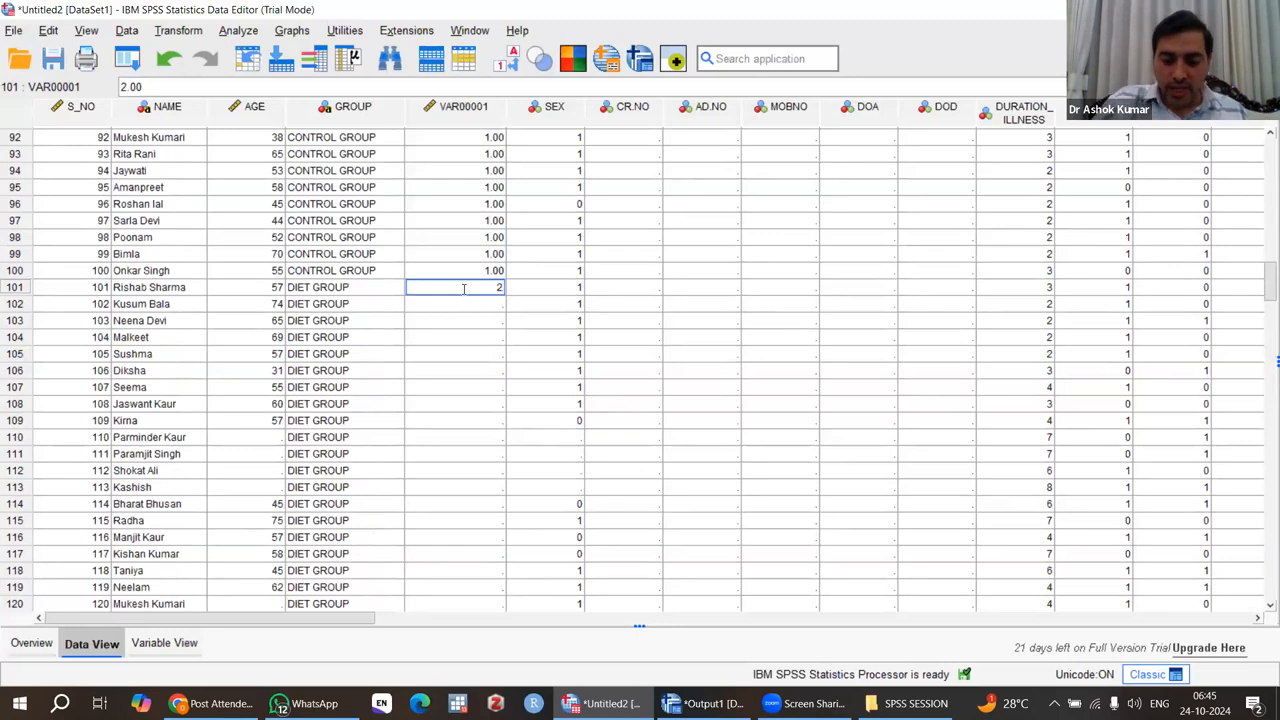
key("Return")
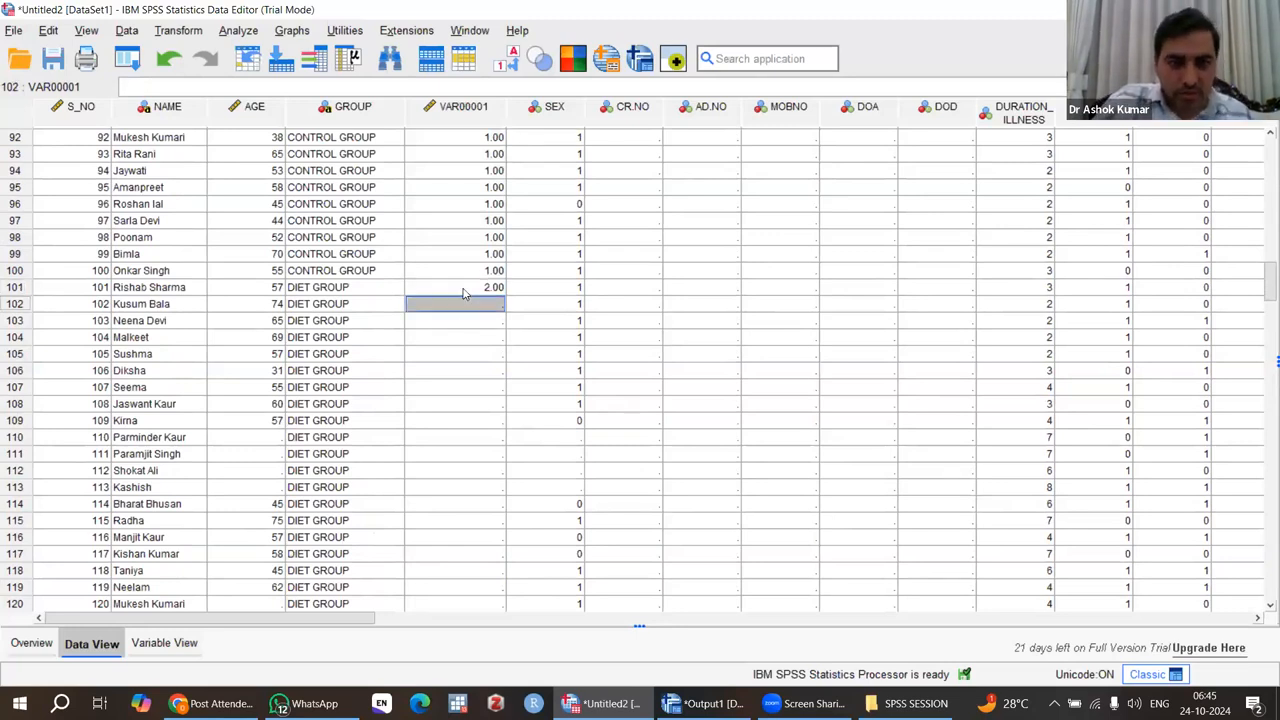
type("2")
key("Return")
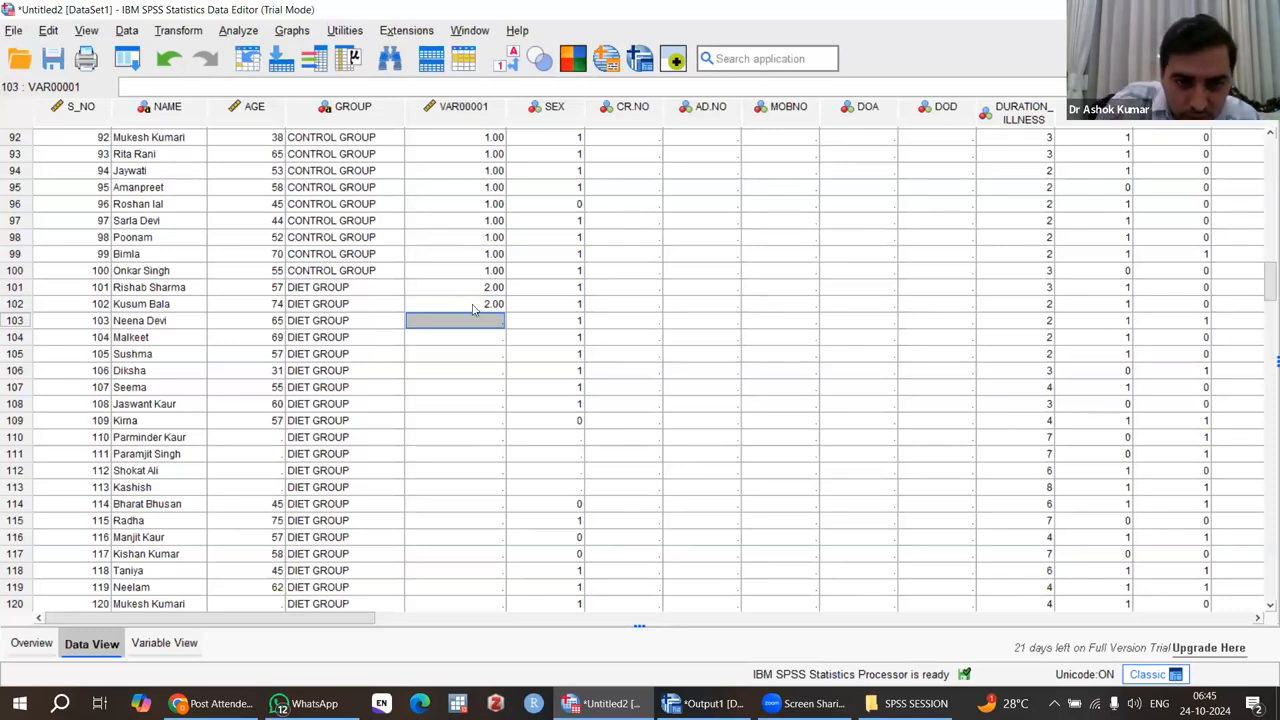
Copy the code 2 from case 102 to all remaining DIET GROUP cases, down to case 200.
left_click(490, 306)
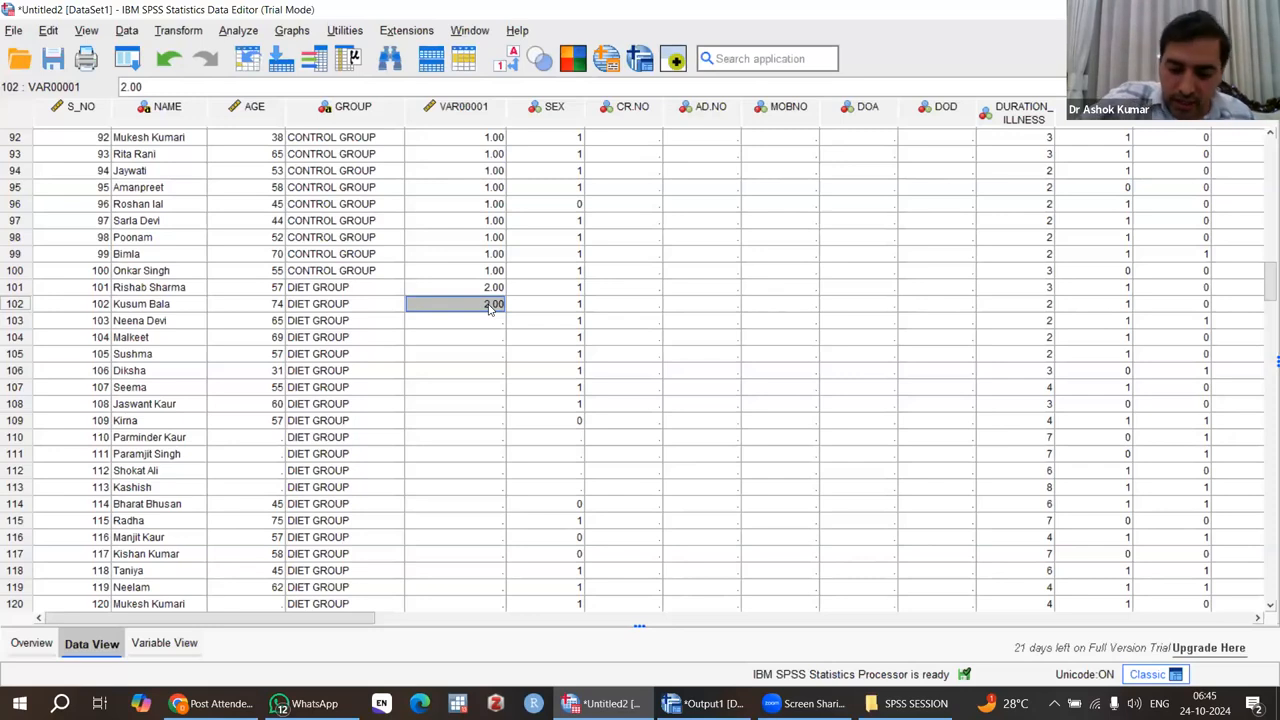
key("shift+Down")
key("shift+Down")
key("shift+Down")
key("shift+Down")
key("shift+Down")
key("shift+Down")
key("shift+Down")
key("shift+Down")
key("shift+Down")
key("shift+Down")
key("shift+Down")
key("shift+Down")
key("shift+Down")
key("shift+Down")
key("shift+Down")
key("shift+Down")
key("shift+Down")
key("shift+Down")
key("shift+Down")
key("shift+Down")
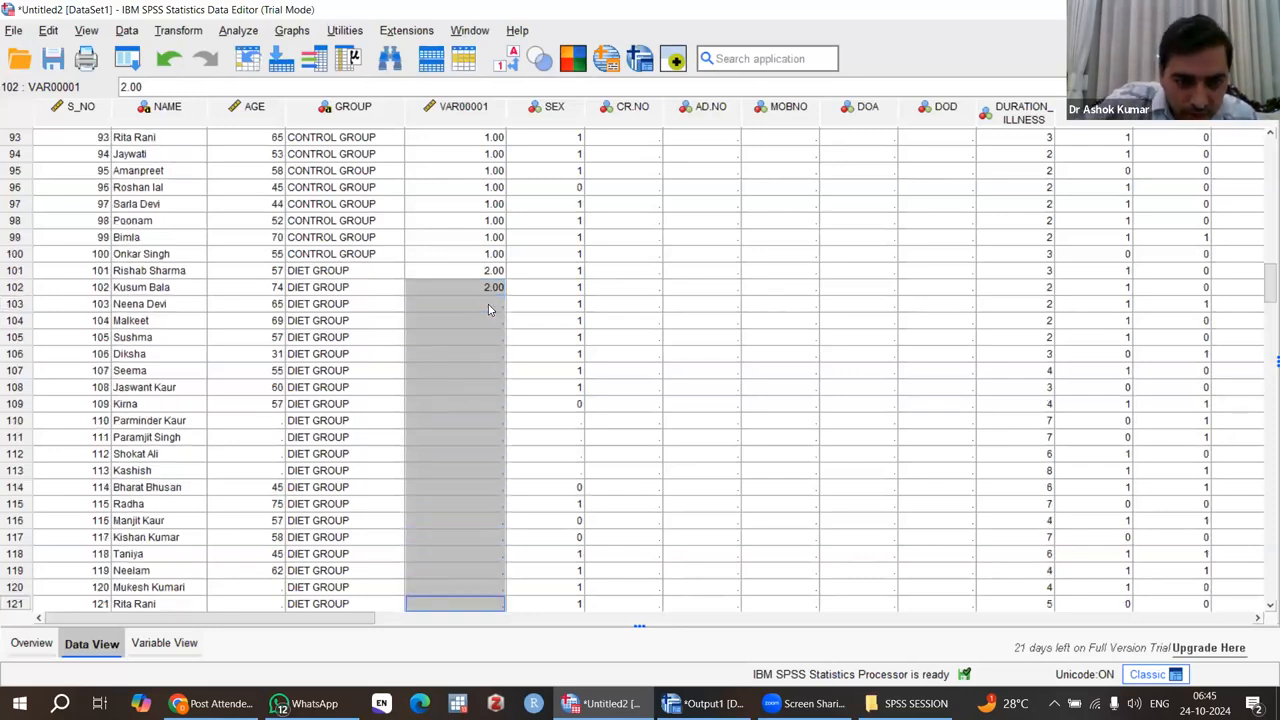
key("shift+Down")
key("shift+Down")
key("shift+Down")
key("shift+Down")
key("shift+Down")
key("shift+Down")
key("shift+Down")
key("shift+Down")
key("shift+Down")
key("shift+Down")
key("shift+Down")
key("shift+Down")
key("shift+Down")
key("shift+Down")
key("shift+Down")
key("shift+Down")
key("shift+Down")
key("shift+Down")
key("shift+Down")
key("shift+Down")
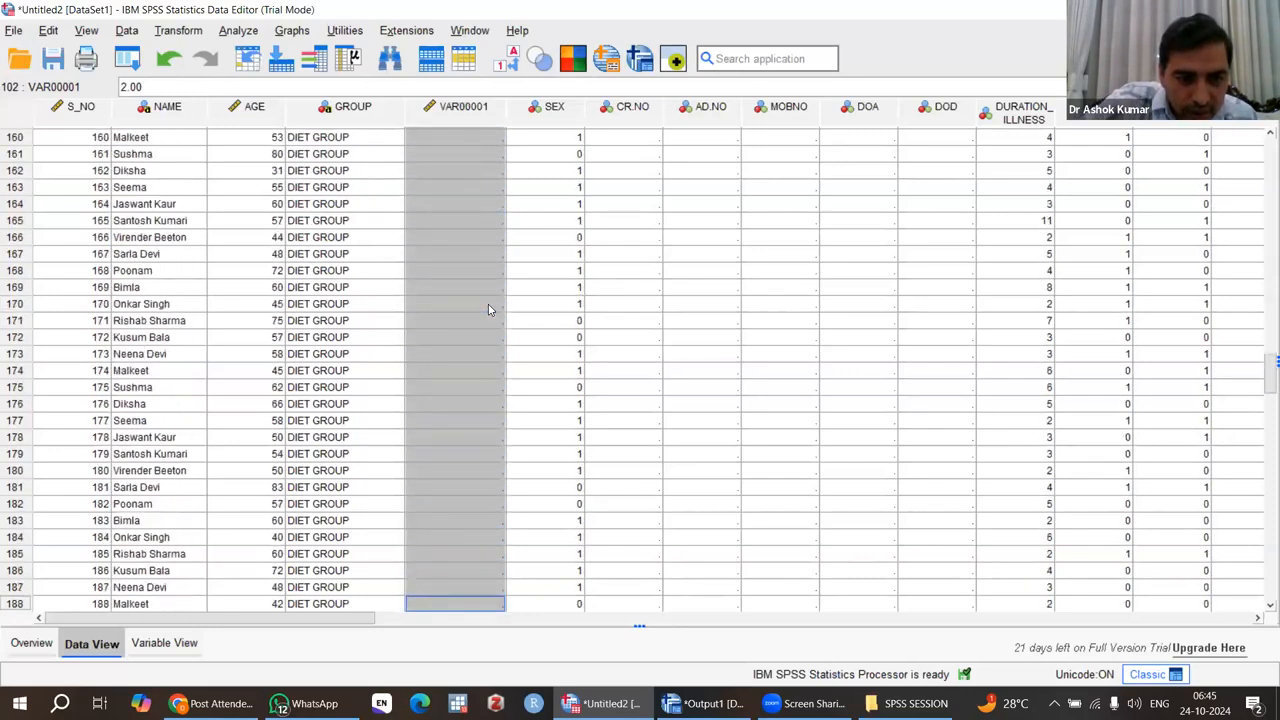
key("shift+Down")
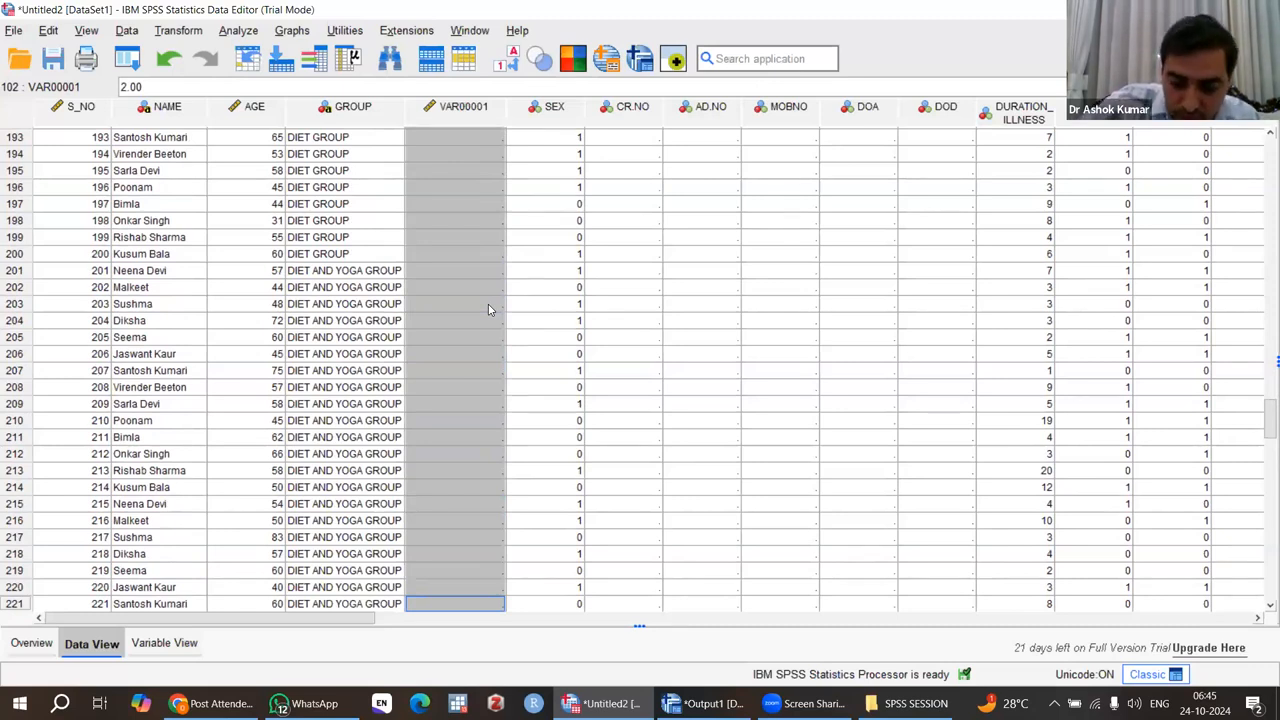
key("shift+Up")
key("shift+Up")
key("shift+Up")
key("shift+Up")
key("shift+Up")
key("shift+Up")
key("shift+Up")
key("shift+Up")
key("shift+Up")
key("shift+Up")
key("shift+Up")
key("shift+Up")
key("shift+Up")
key("shift+Up")
key("shift+Up")
key("shift+Up")
key("shift+Up")
key("shift+Up")
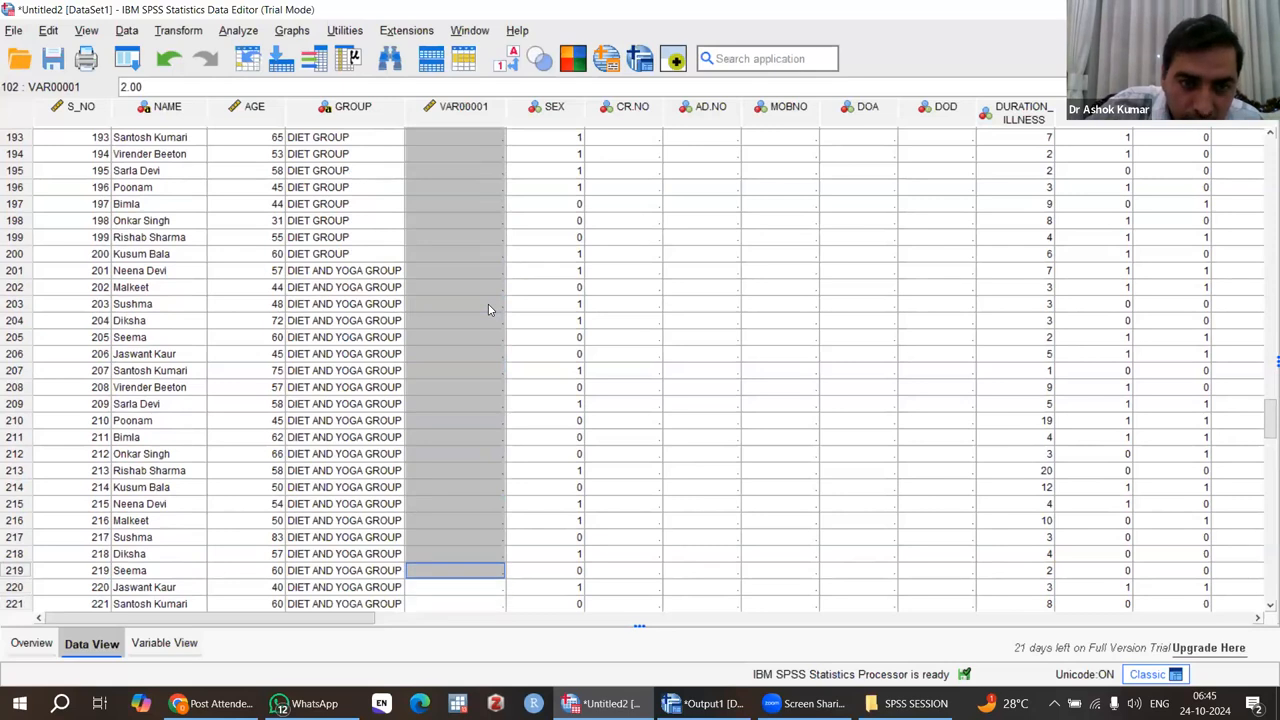
key("shift+Up")
key("shift+Up")
key("shift+Up")
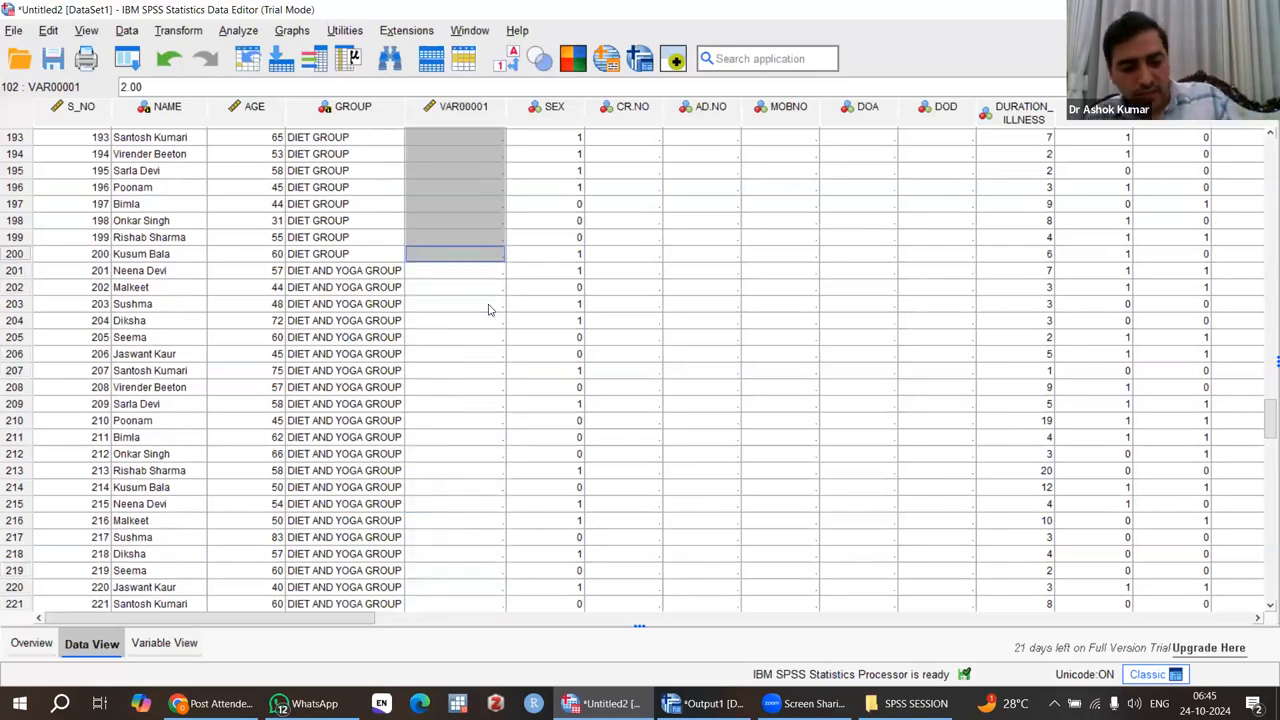
type("2.00")
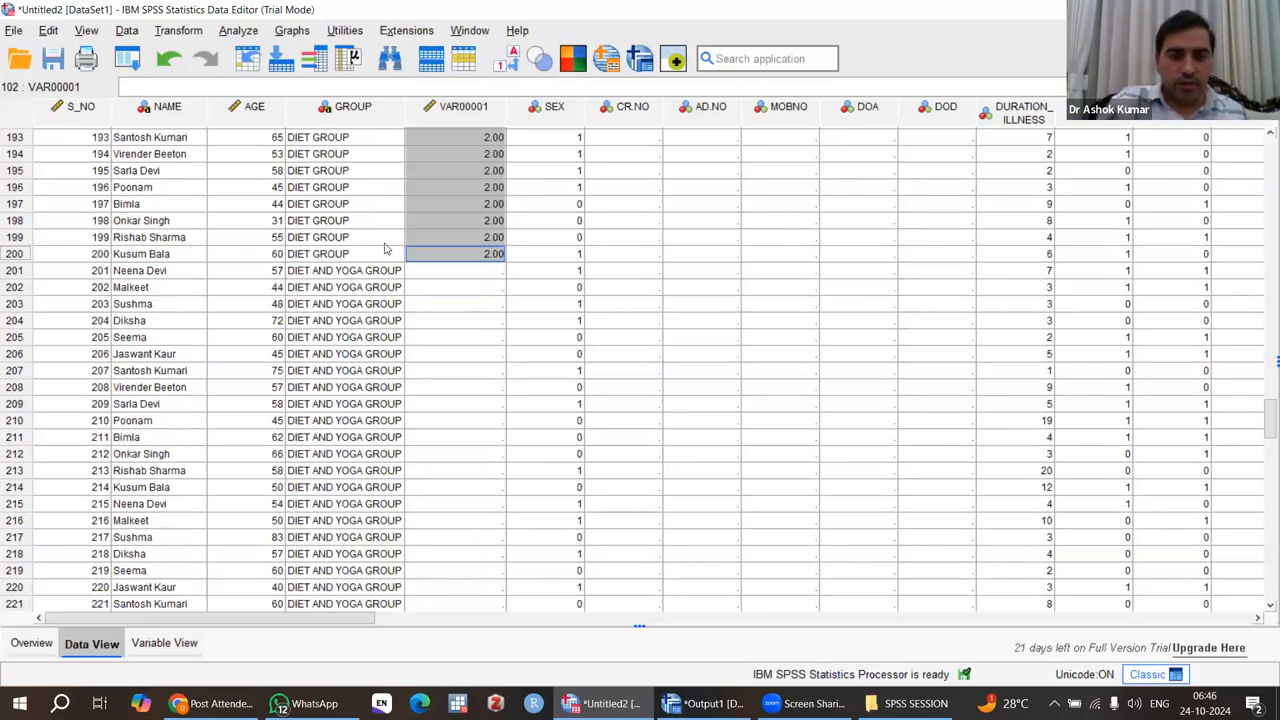
Enter the code 3 in the new variable for DIET AND YOGA GROUP case 201.
left_click(462, 276)
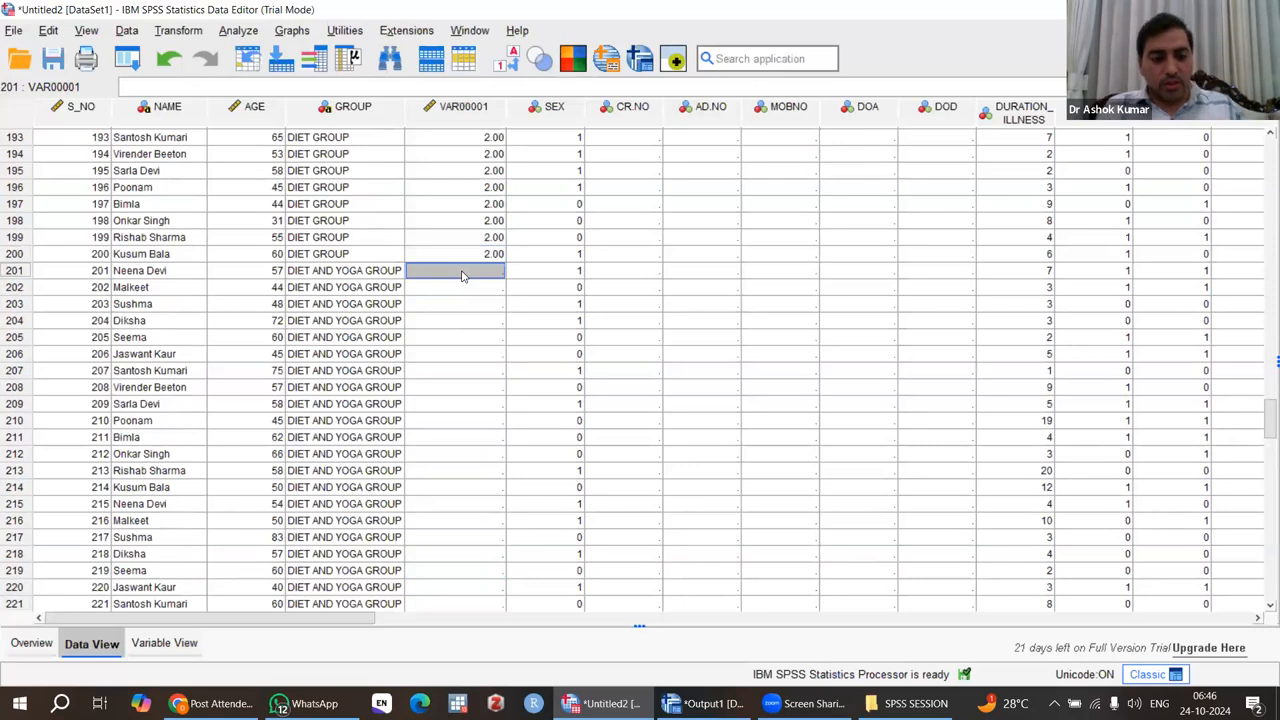
type("3")
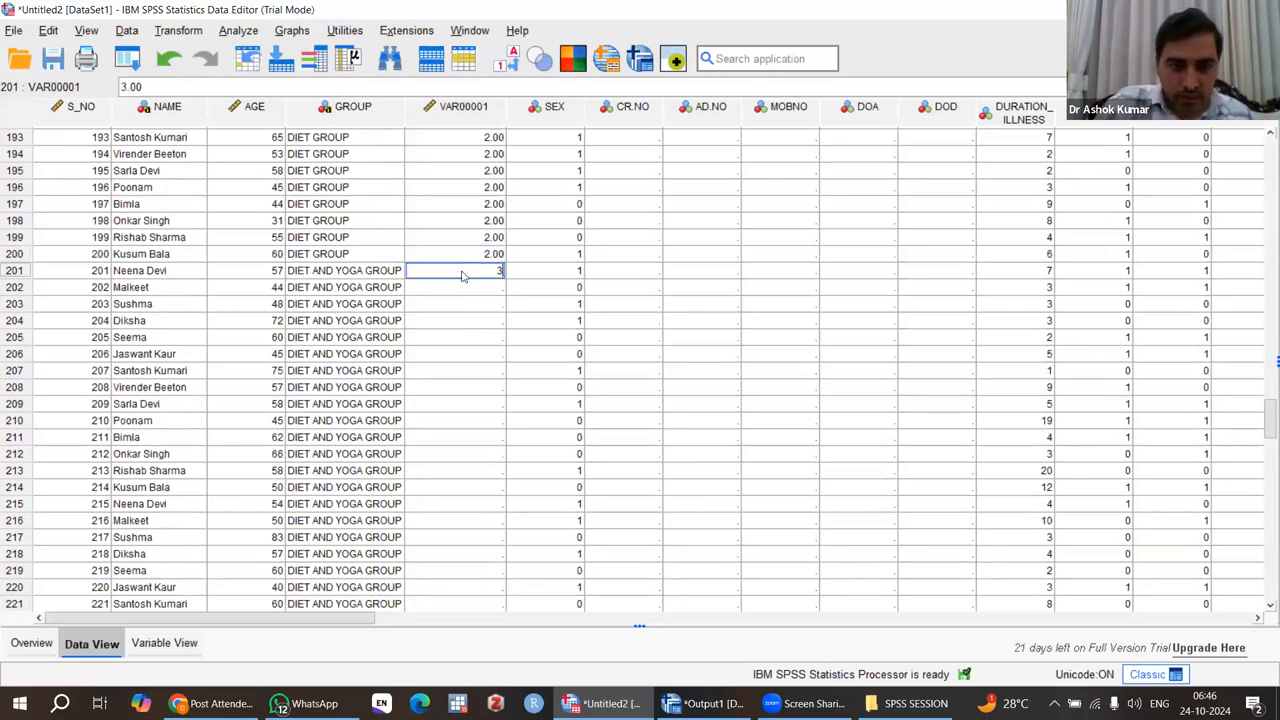
key("Return")
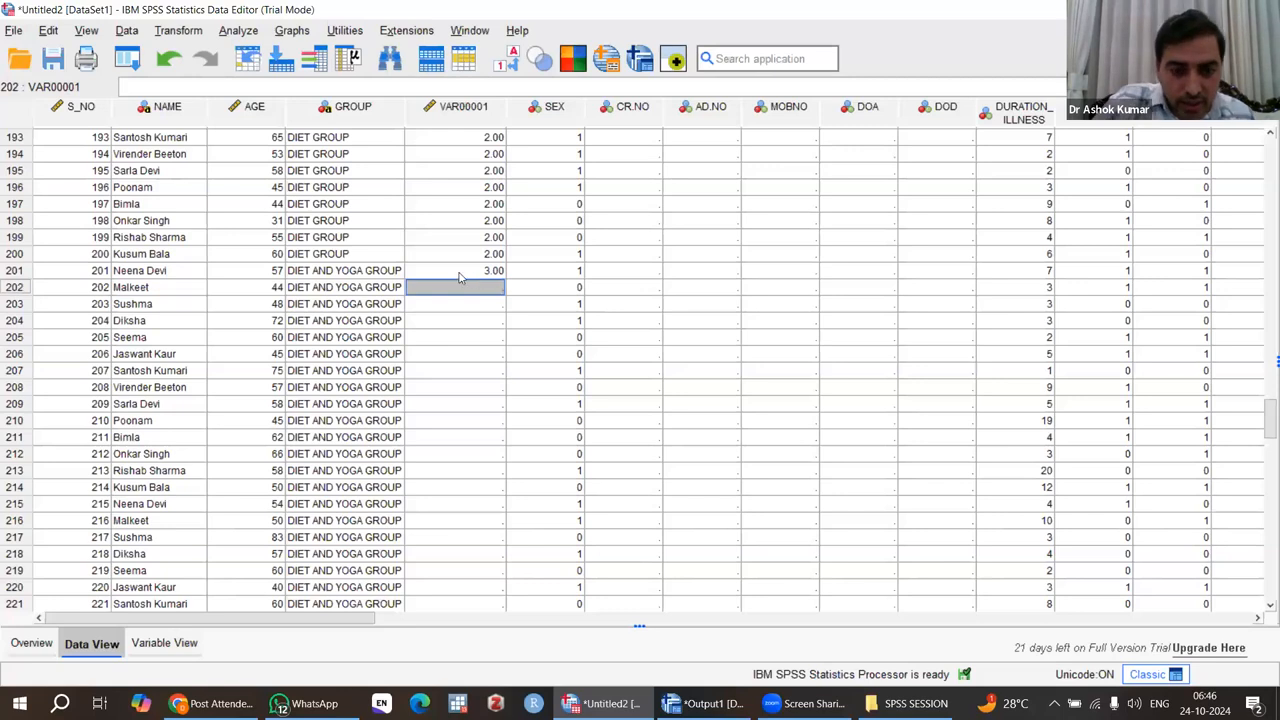
Copy the code 3 from case 201 to all remaining DIET AND YOGA GROUP cases, down to case 300.
left_click(481, 271)
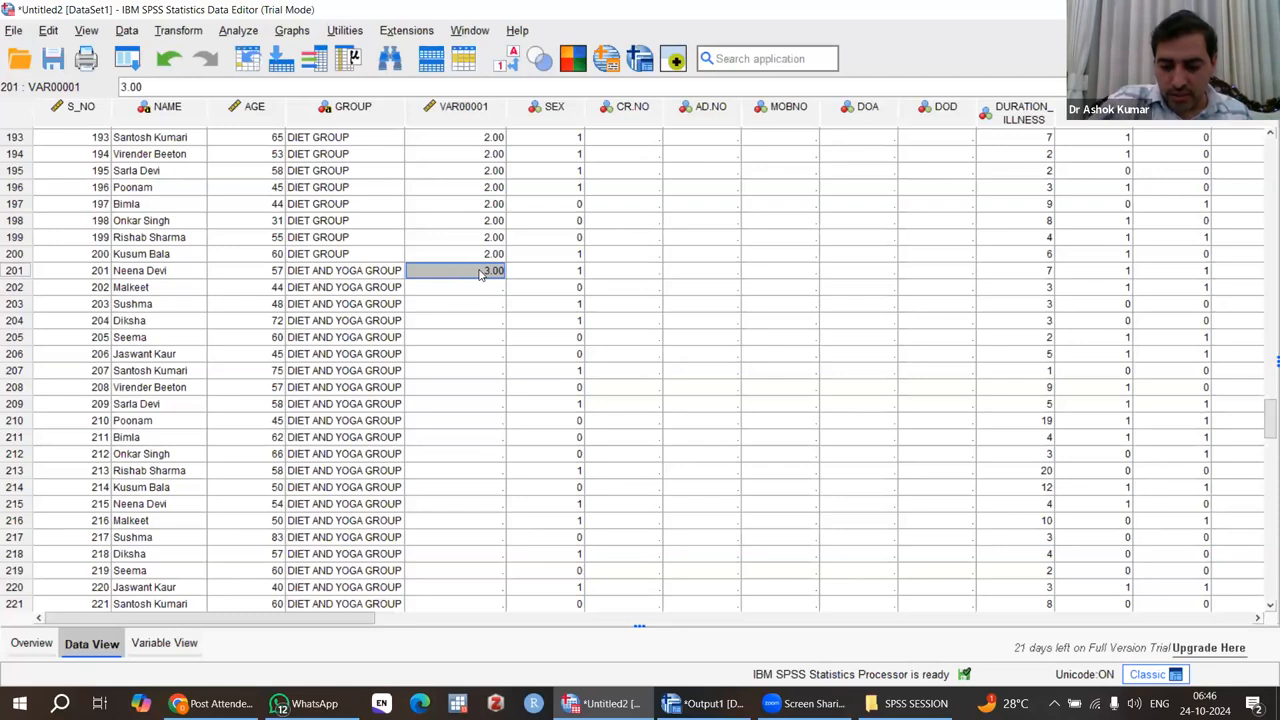
key("shift+Down")
key("shift+Down")
key("shift+Down")
key("shift+Down")
key("shift+Down")
key("shift+Down")
key("shift+Down")
key("shift+Down")
key("shift+Down")
key("shift+Down")
key("shift+Down")
key("shift+Down")
key("shift+Down")
key("shift+Down")
key("shift+Down")
key("shift+Down")
key("shift+Down")
key("shift+Down")
key("shift+Down")
key("shift+Down")
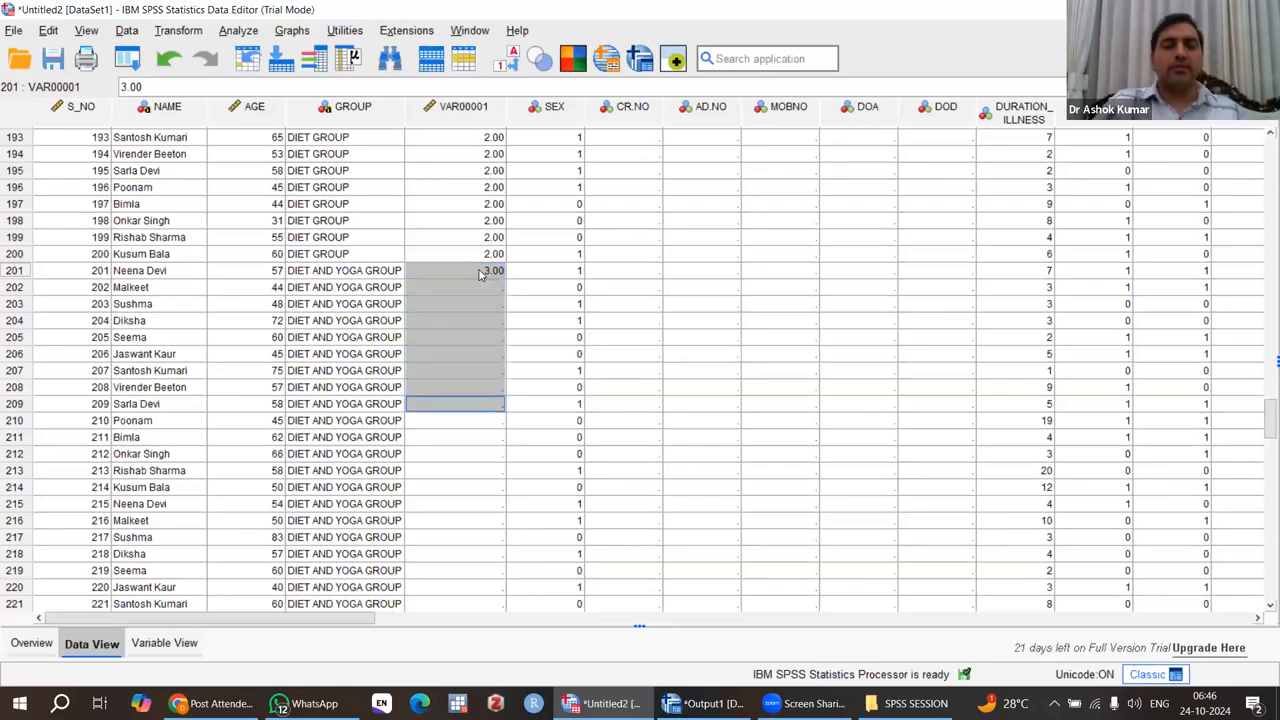
key("shift+Down")
key("shift+Down")
key("shift+Down")
key("shift+Down")
key("shift+Down")
key("shift+Down")
key("shift+Down")
key("shift+Down")
key("shift+Down")
key("shift+Down")
key("shift+Down")
key("shift+Down")
key("shift+Down")
key("shift+Down")
key("shift+Down")
key("shift+Down")
key("shift+Down")
key("shift+Down")
key("shift+Down")
key("shift+Down")
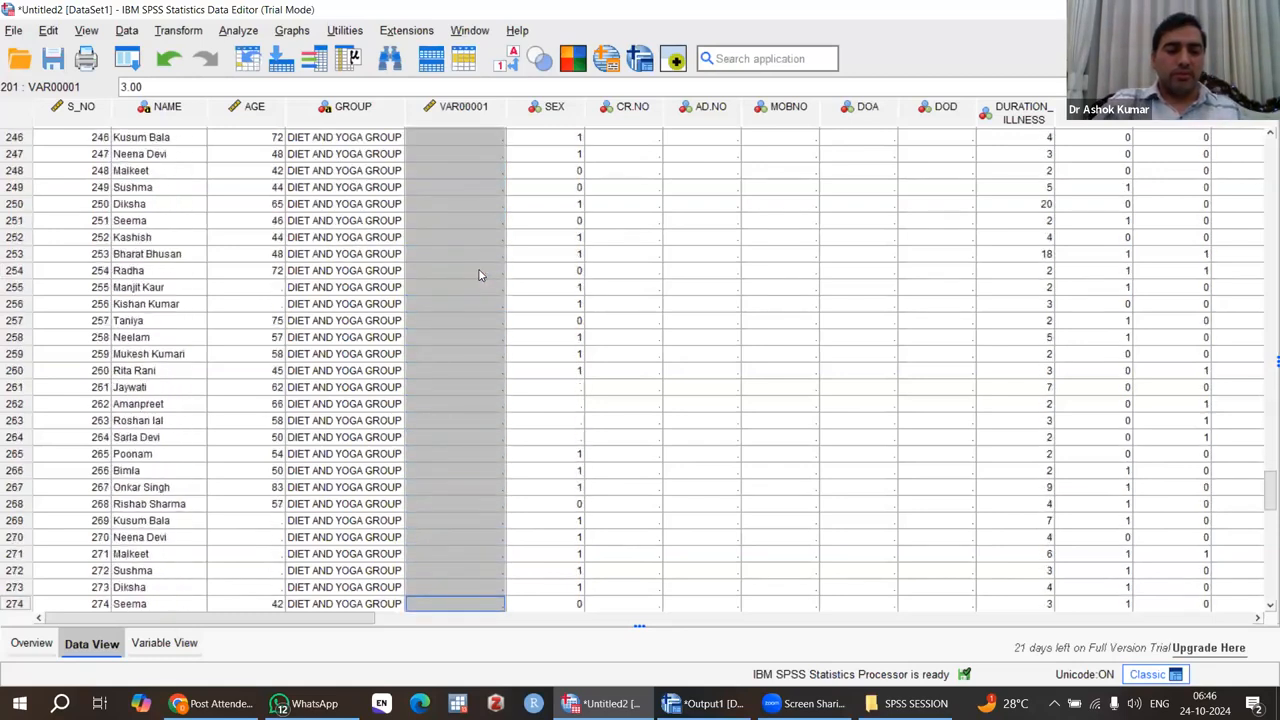
key("shift+Up")
key("shift+Up")
key("shift+Up")
key("shift+Up")
key("shift+Up")
key("shift+Up")
key("shift+Up")
key("shift+Up")
key("shift+Up")
key("shift+Up")
key("shift+Up")
key("shift+Up")
key("shift+Up")
key("shift+Up")
key("shift+Up")
key("shift+Up")
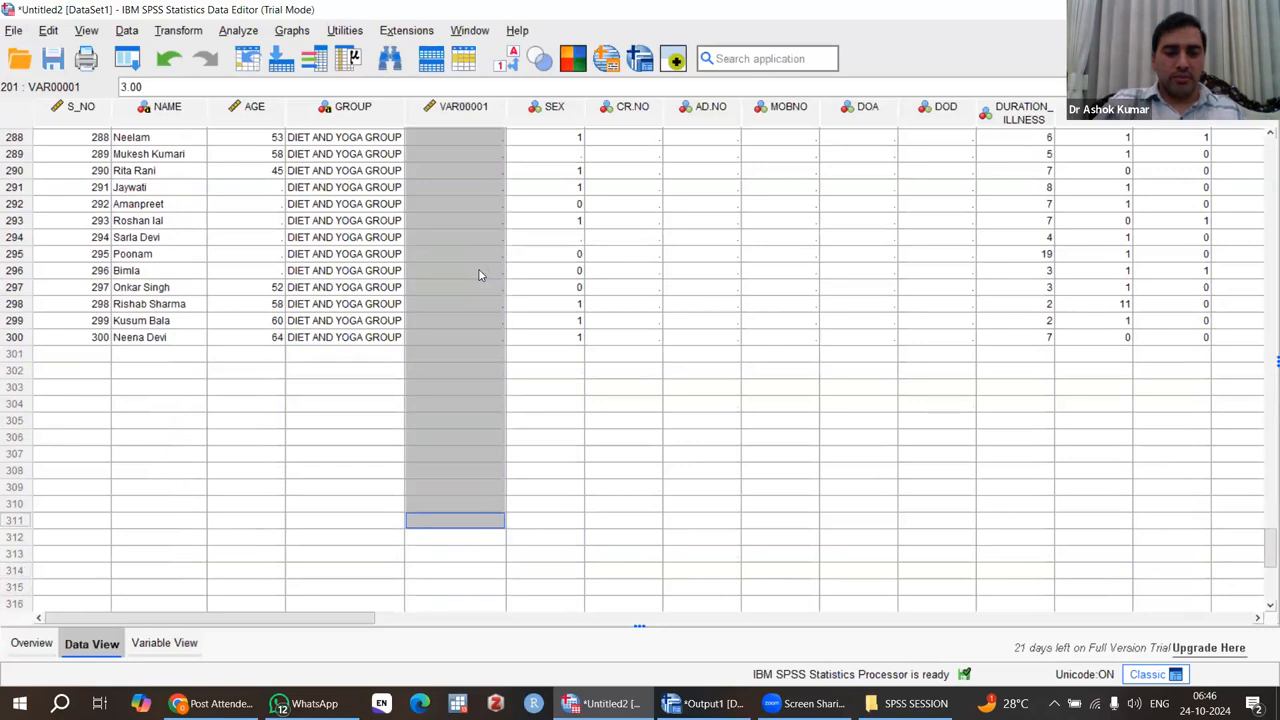
key("shift+Down")
key("shift+Down")
key("shift+Down")
key("shift+Down")
key("shift+Down")
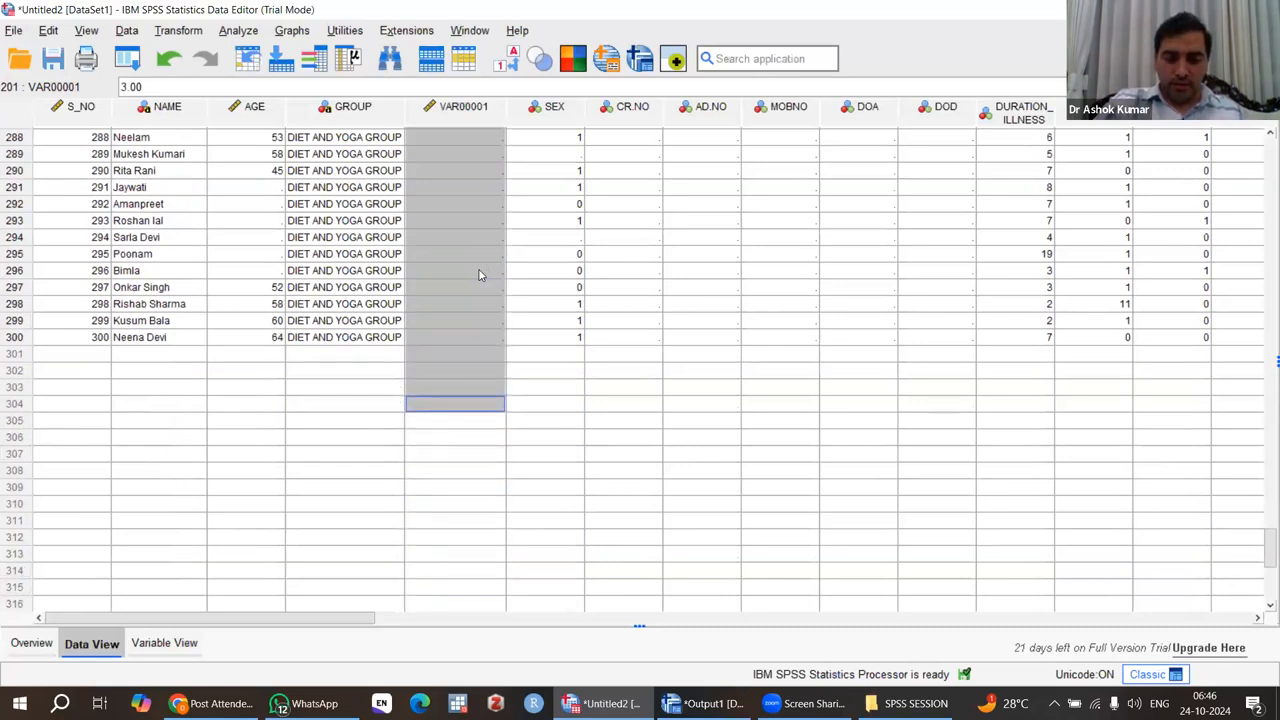
key("shift+Up")
key("shift+Up")
key("shift+Up")
key("shift+Up")
key("shift+Up")
key("shift+Down")
key("shift+Down")
key("shift+Down")
key("shift+Up")
key("shift+Up")
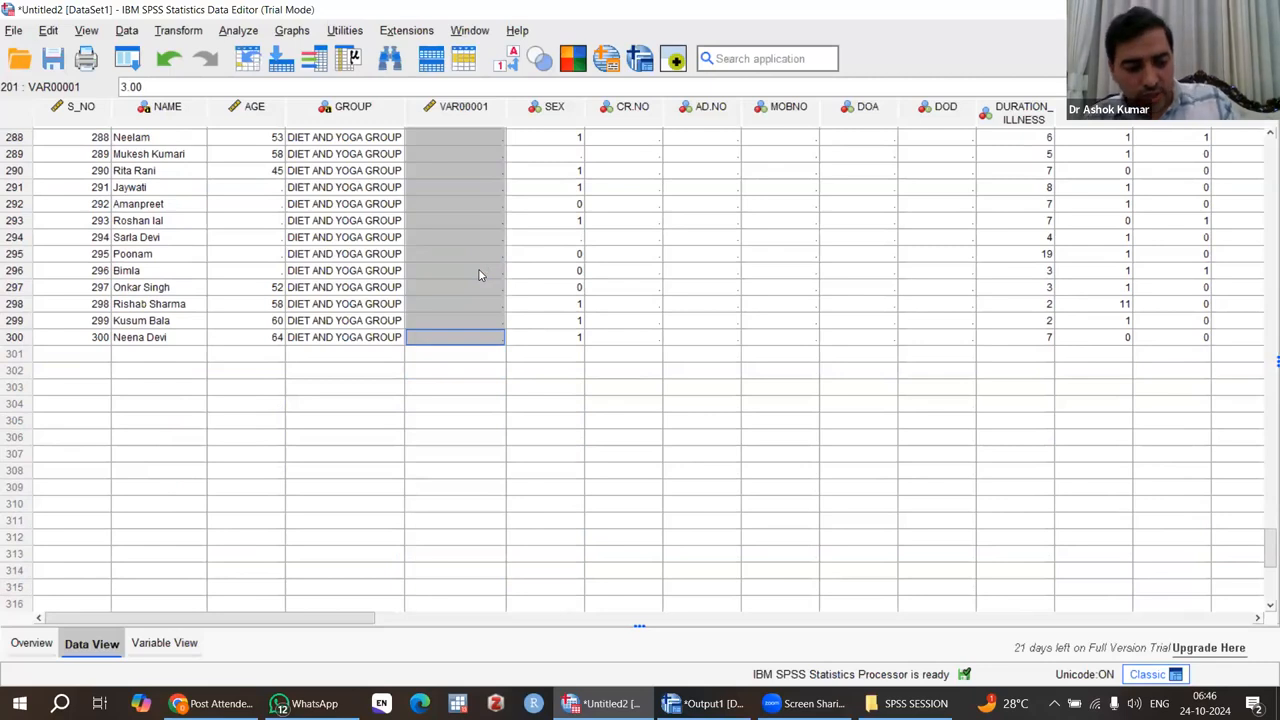
type("3.00")
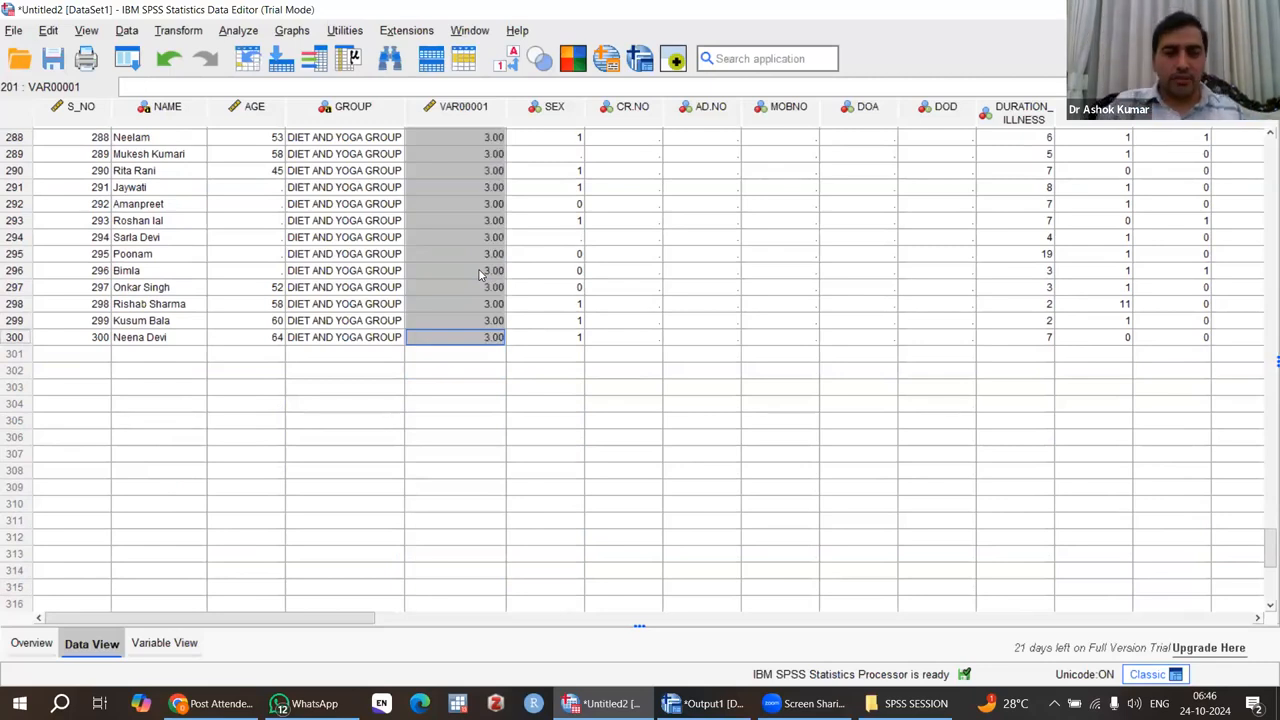
Return to the first cases and open the definition of the new code variable VAR00001.
key("ctrl+Home")
scroll(480, 272, "down", 20)
scroll(480, 272, "down", 20)
scroll(480, 272, "up", 20)
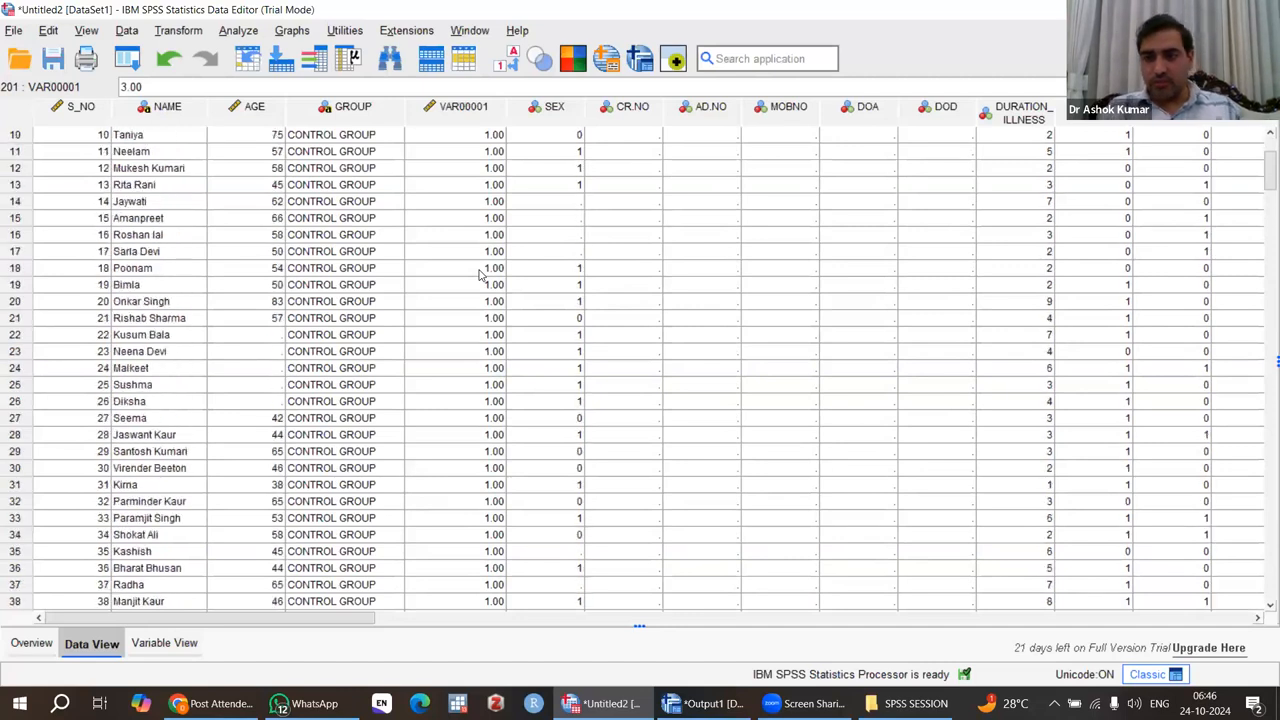
scroll(480, 272, "up", 1)
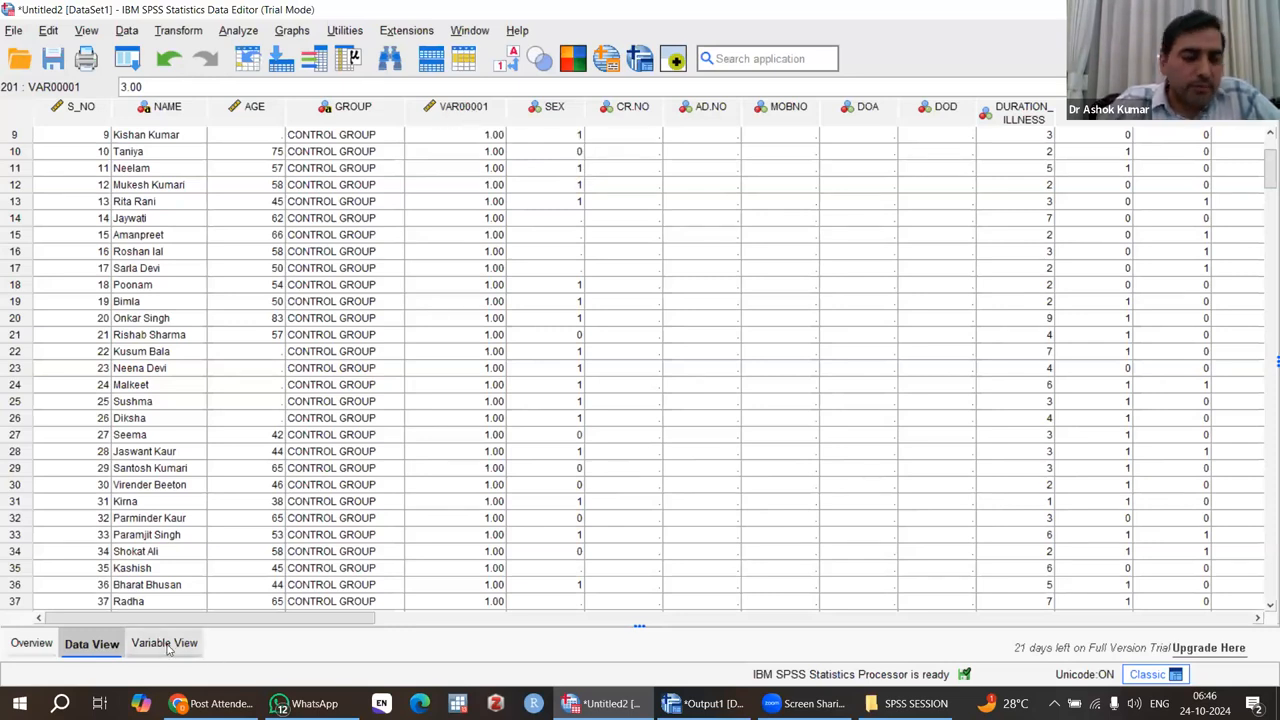
double_click(451, 112)
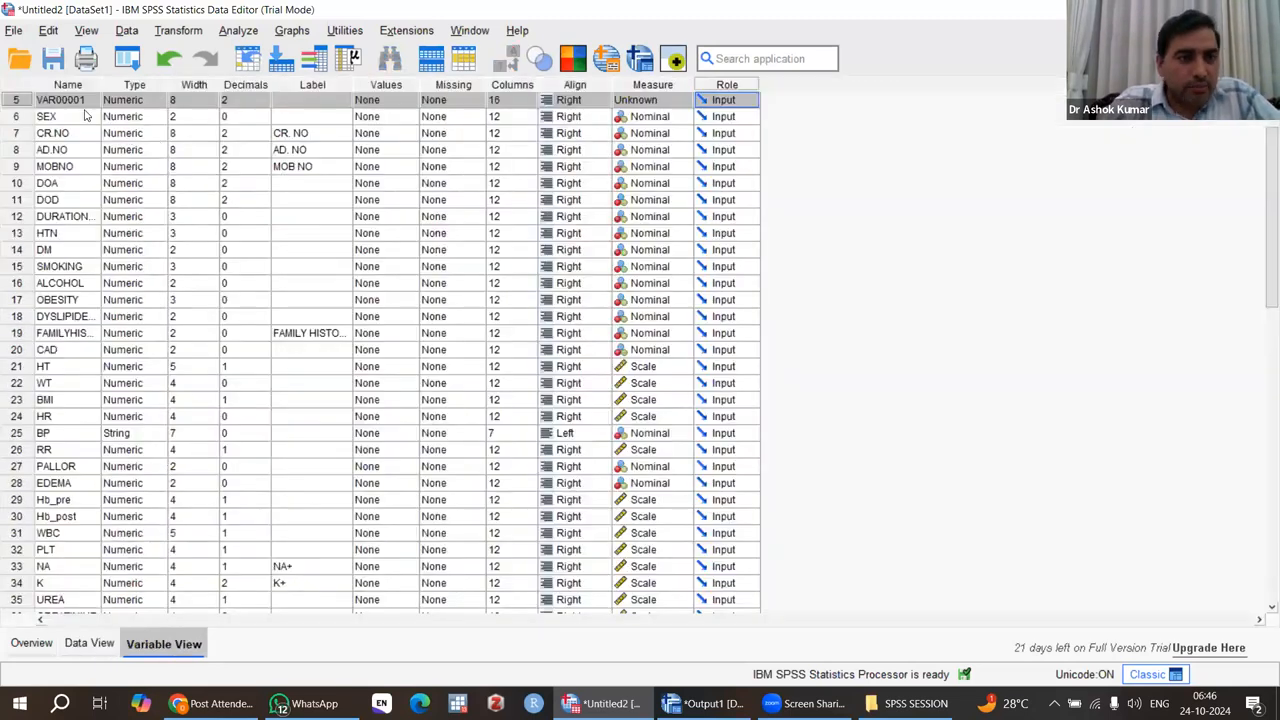
scroll(57, 152, "up", 2)
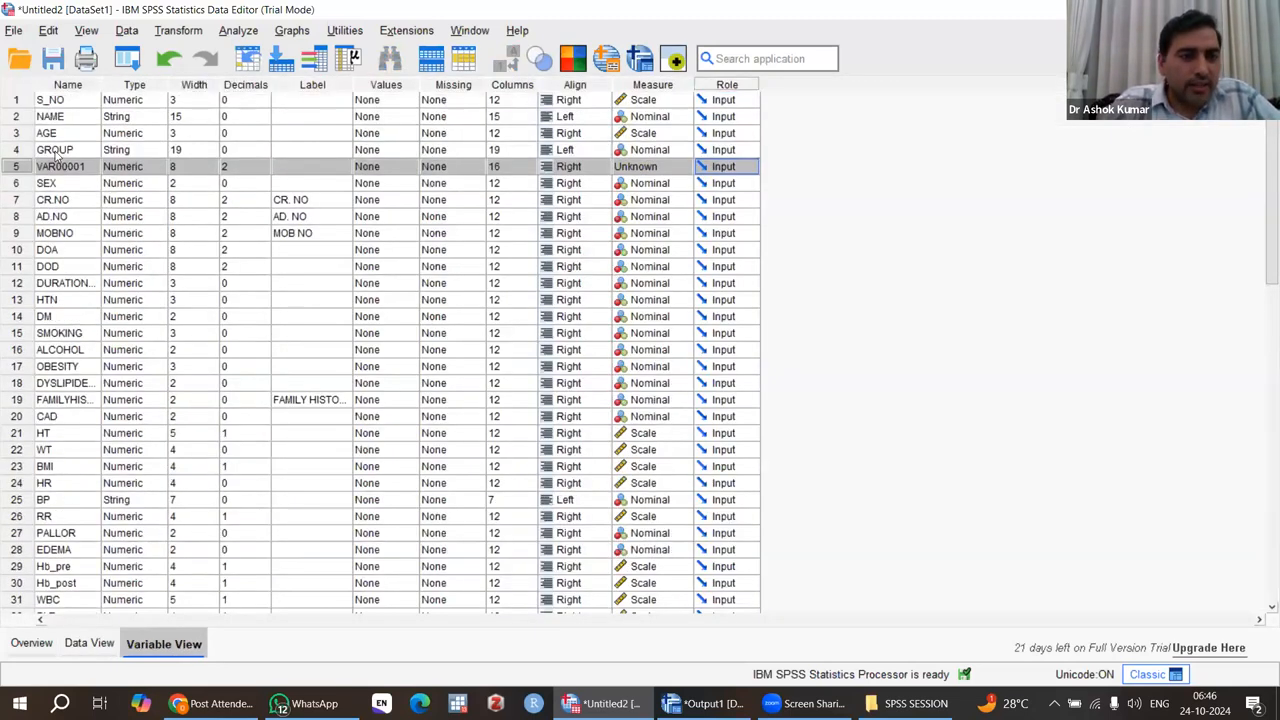
Rename the new code variable as VAR00001GROUP.
left_click(55, 150)
left_click(62, 168)
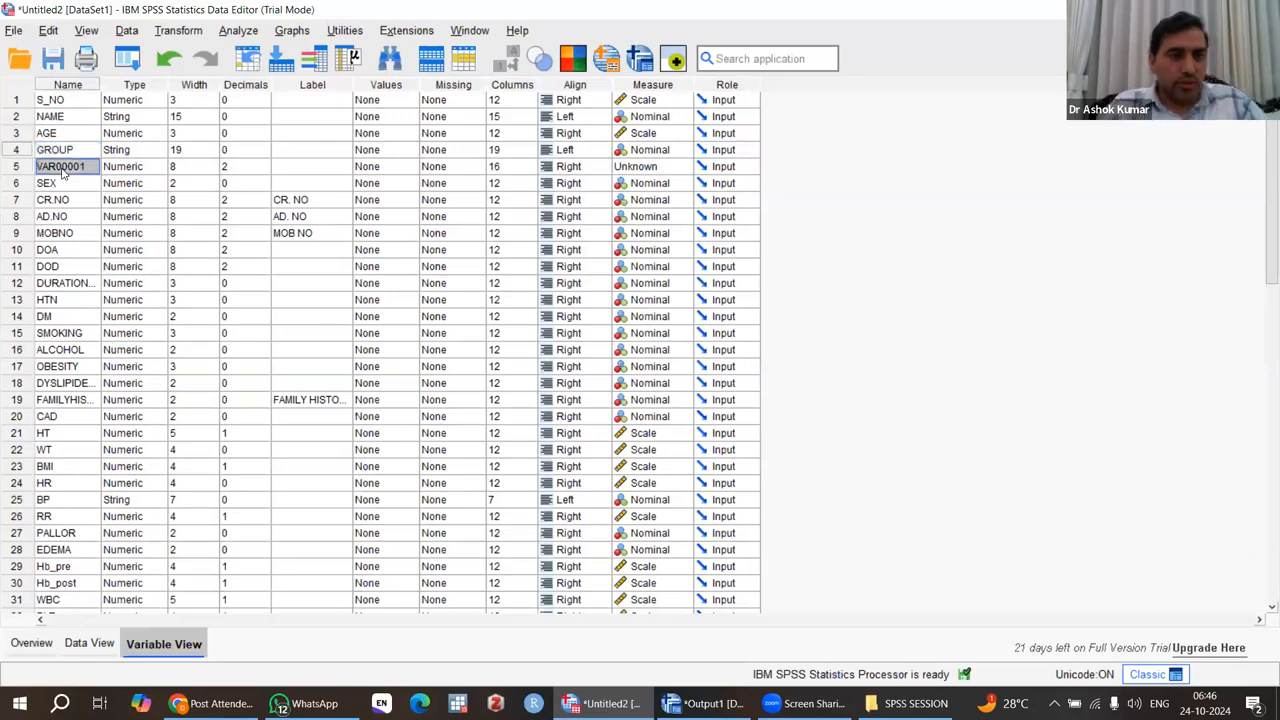
left_click(62, 168)
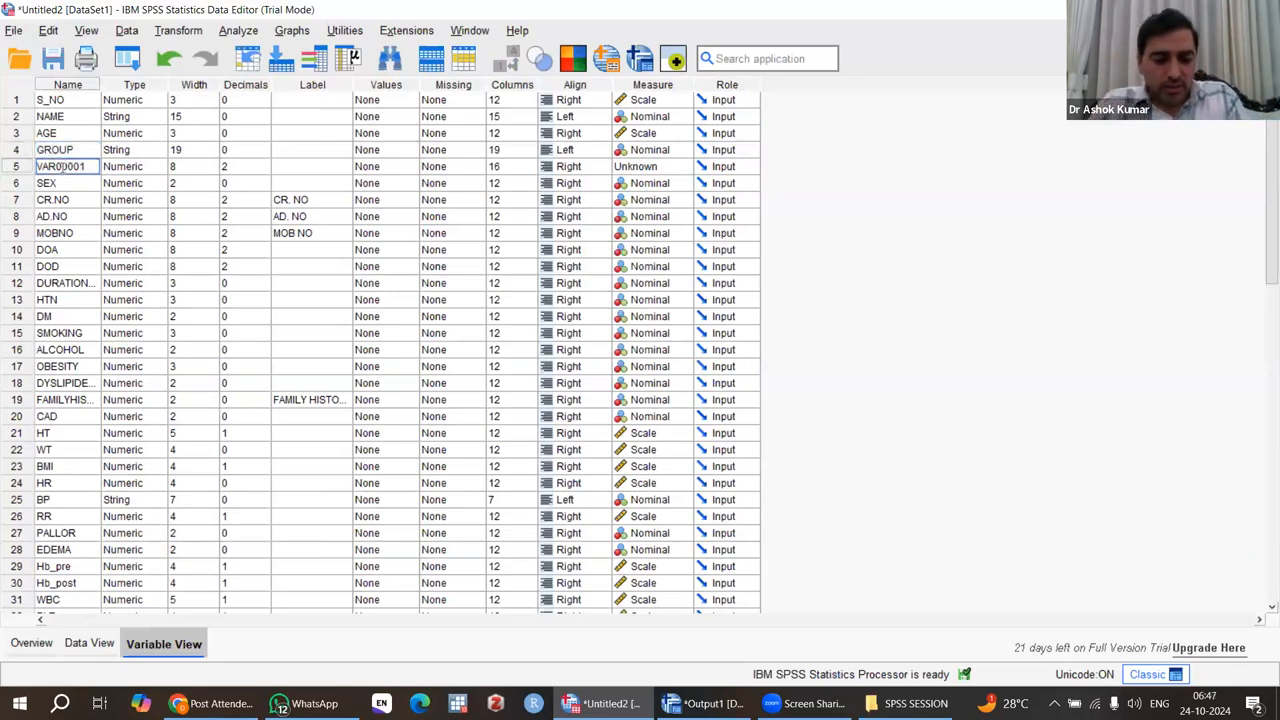
type("GROUP")
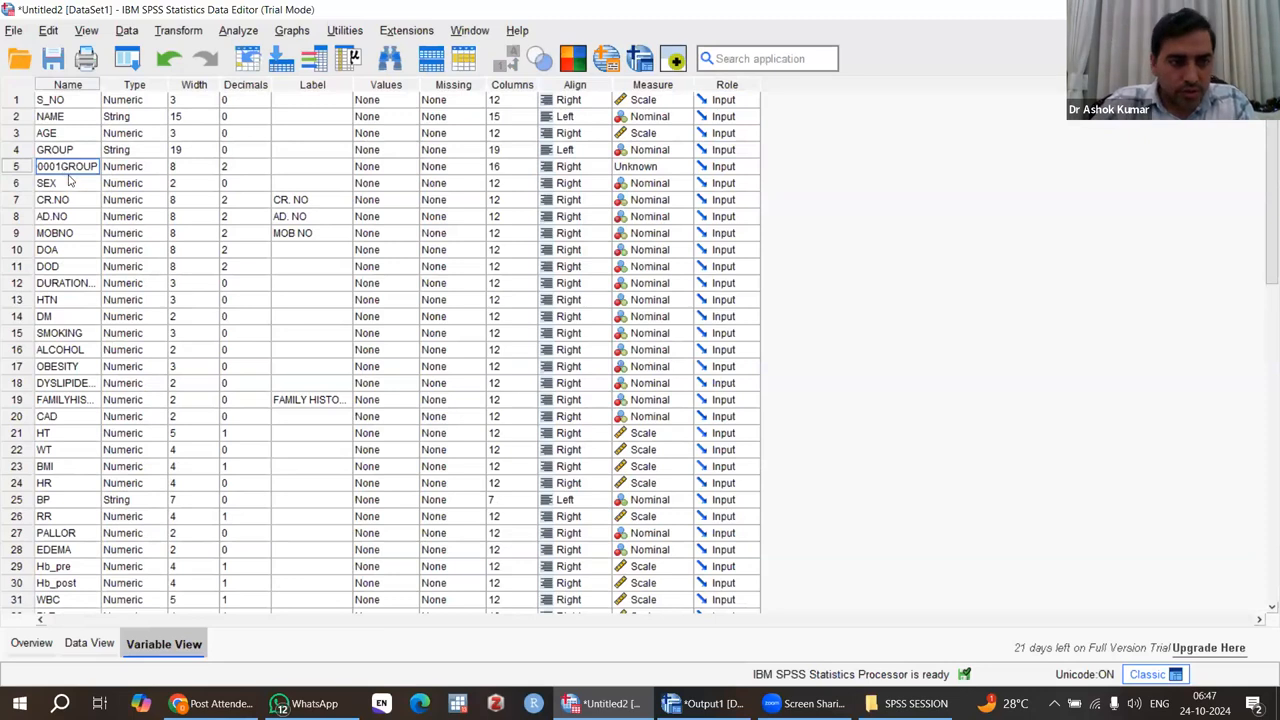
key("Return")
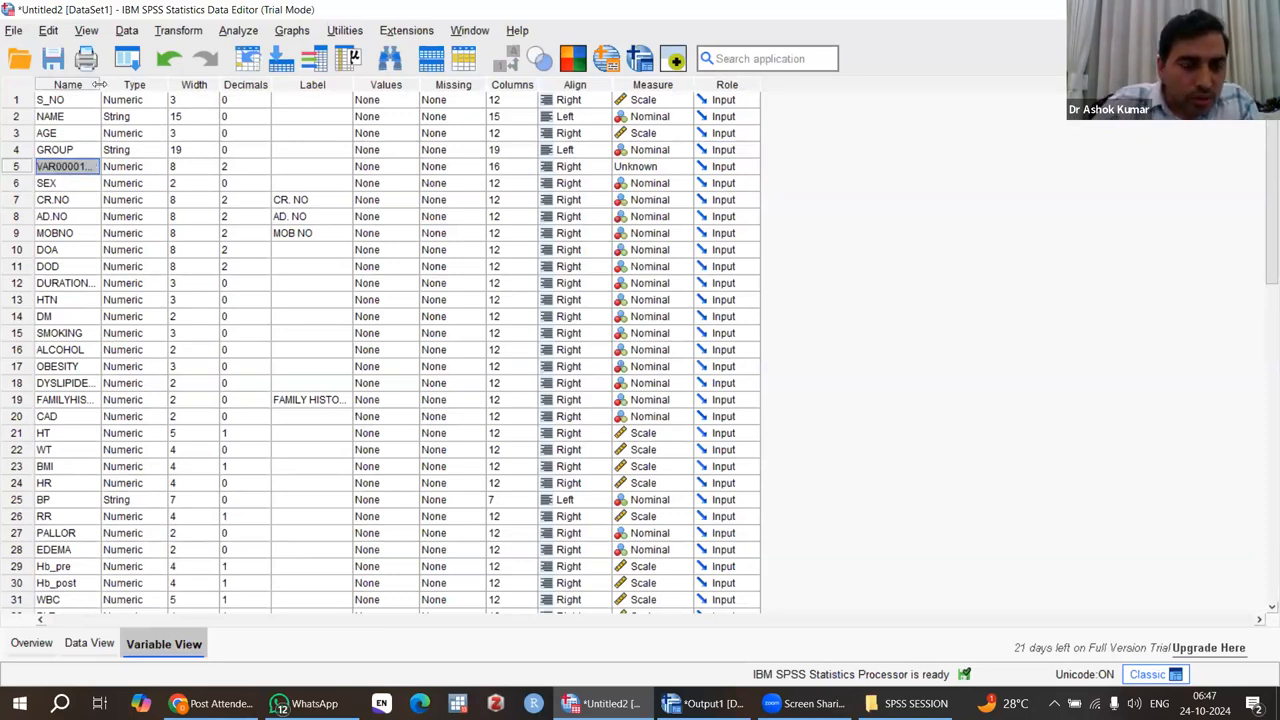
Widen the variable name column and try to rename the new code variable as just GROUP.
left_click_drag(100, 84, 157, 85)
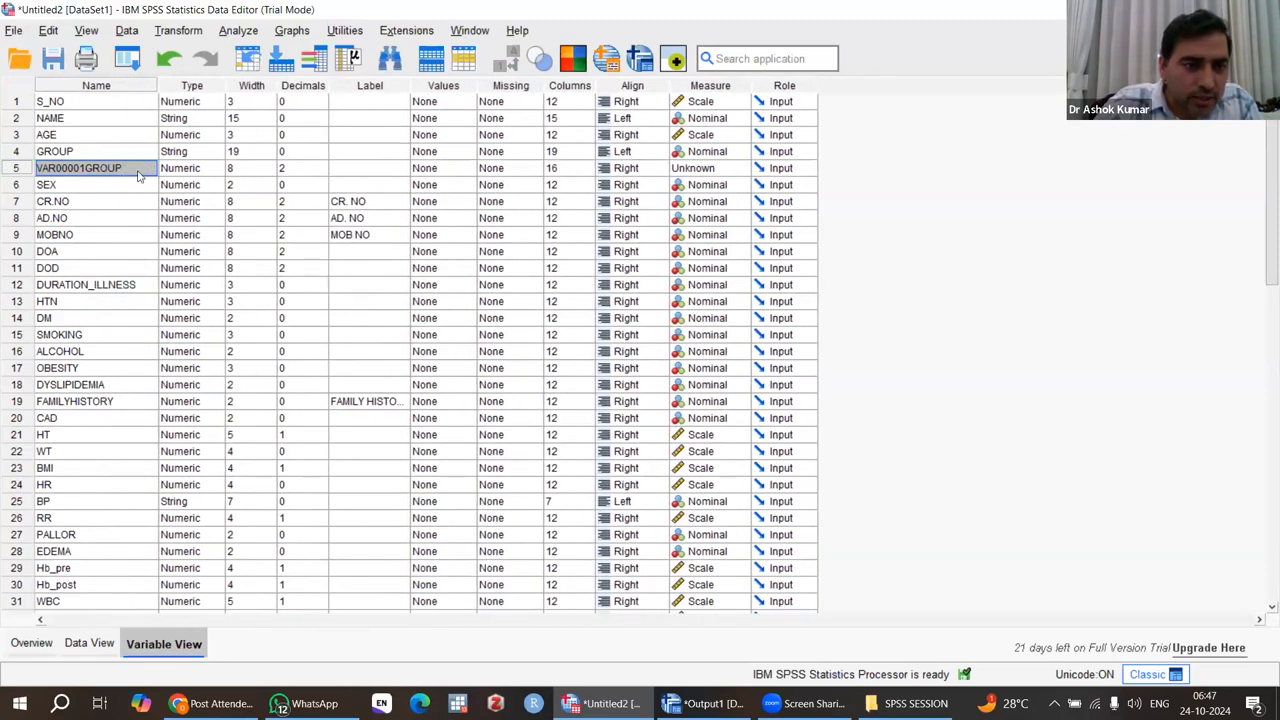
left_click(132, 168)
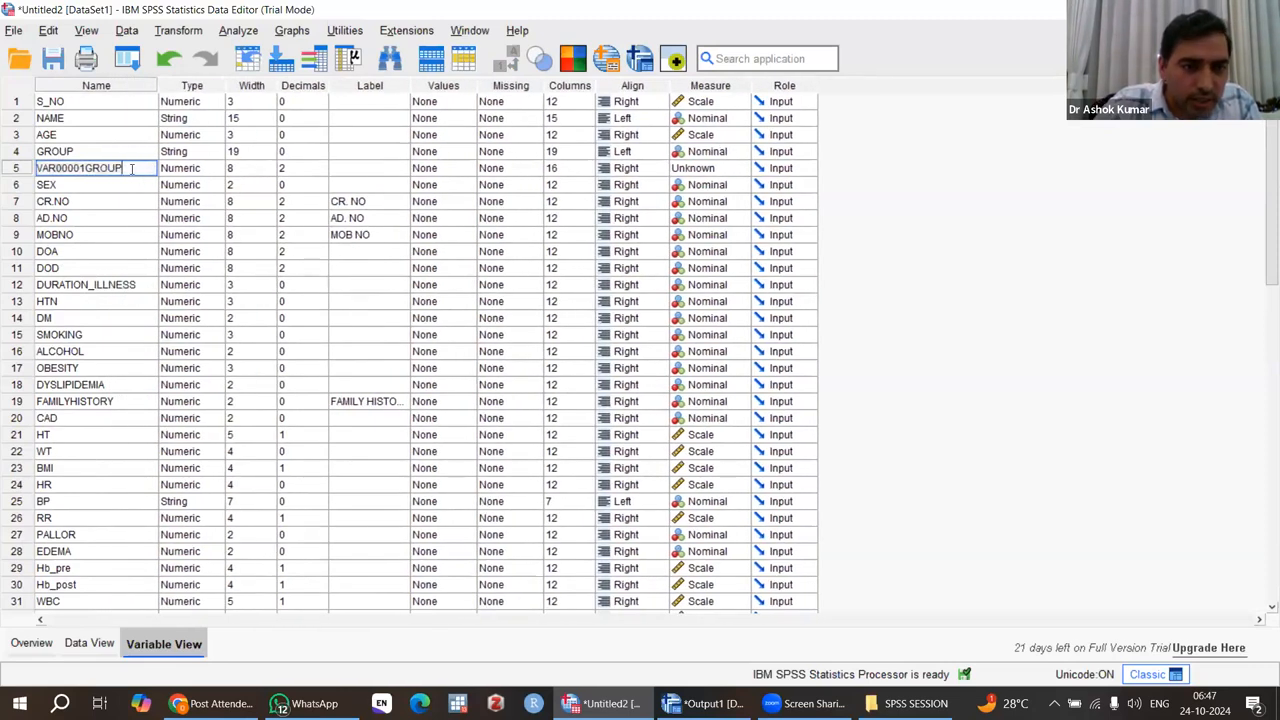
key("BackSpace")
key("BackSpace")
key("BackSpace")
key("BackSpace")
key("BackSpace")
key("BackSpace")
key("BackSpace")
key("BackSpace")
key("BackSpace")
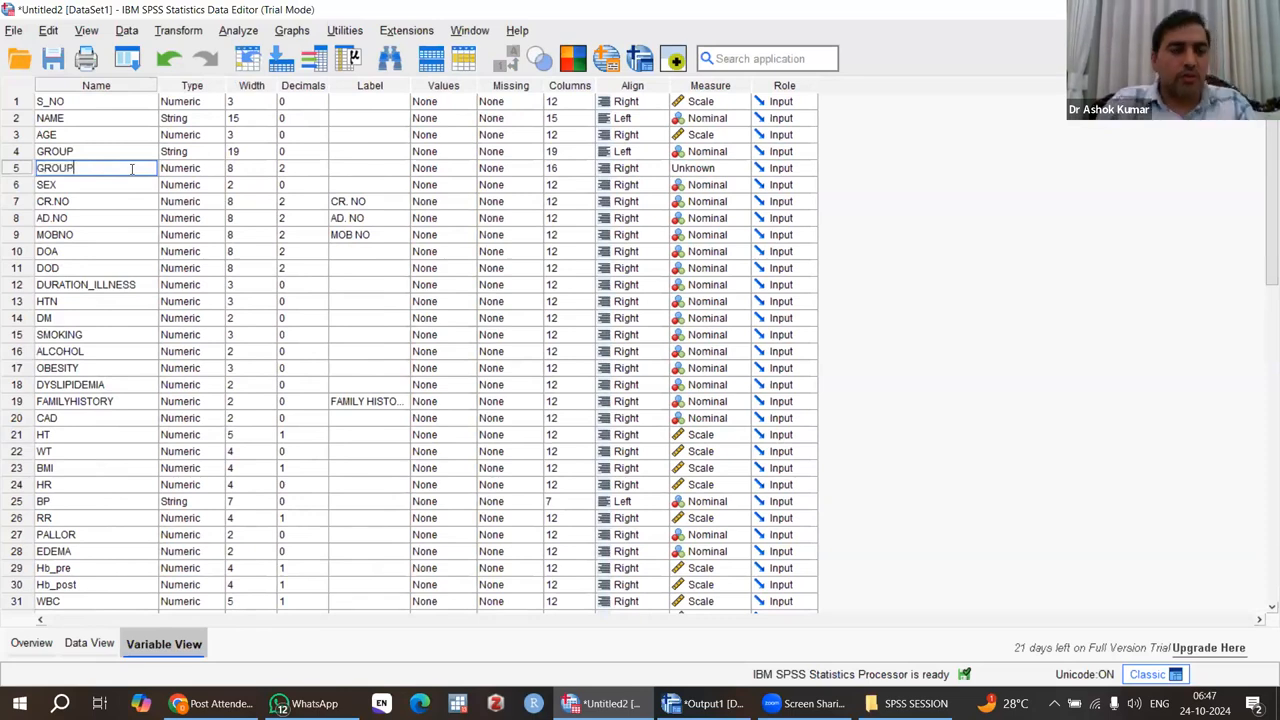
left_click(84, 189)
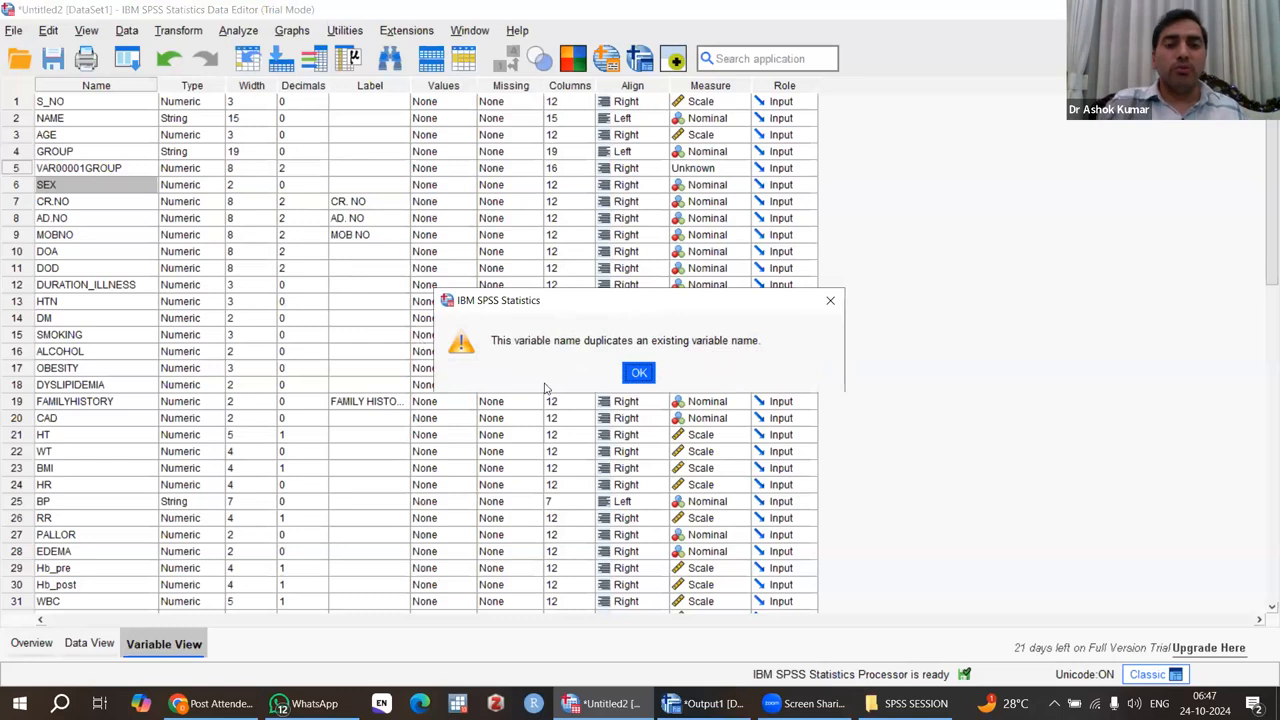
left_click(639, 374)
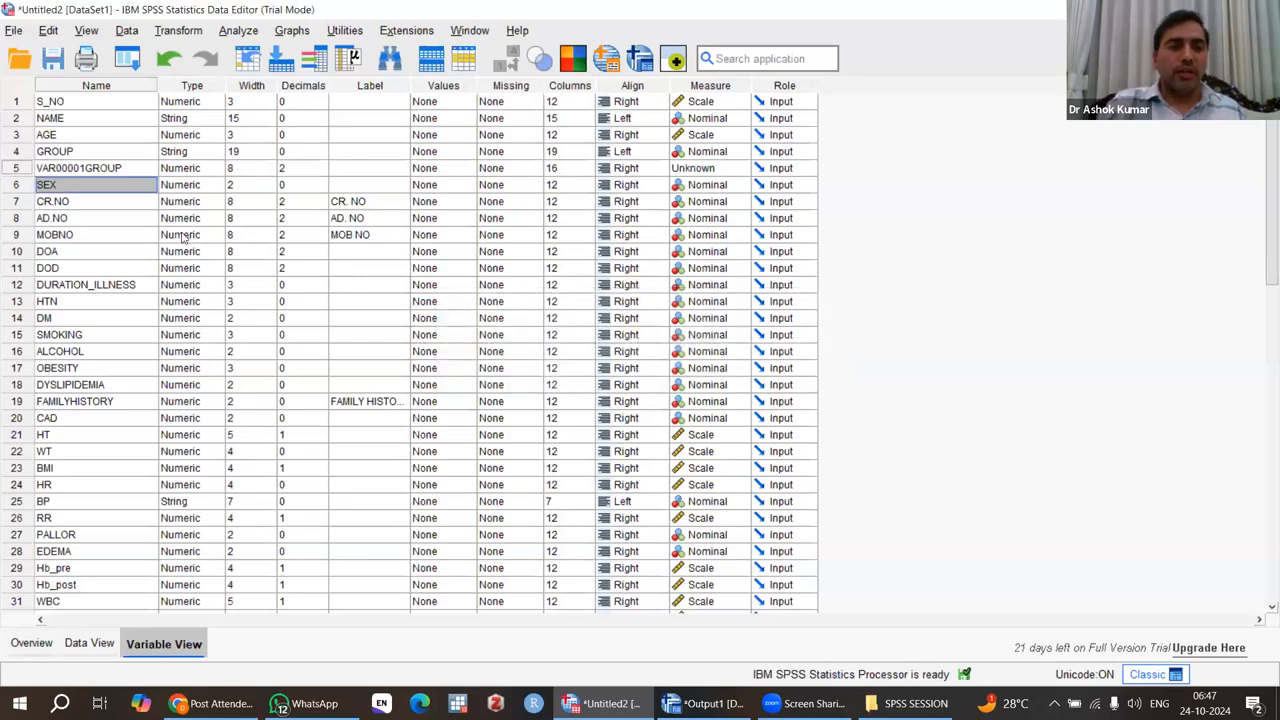
Rename the numeric code variable below GROUP as GROUP_CODE.
left_click(95, 172)
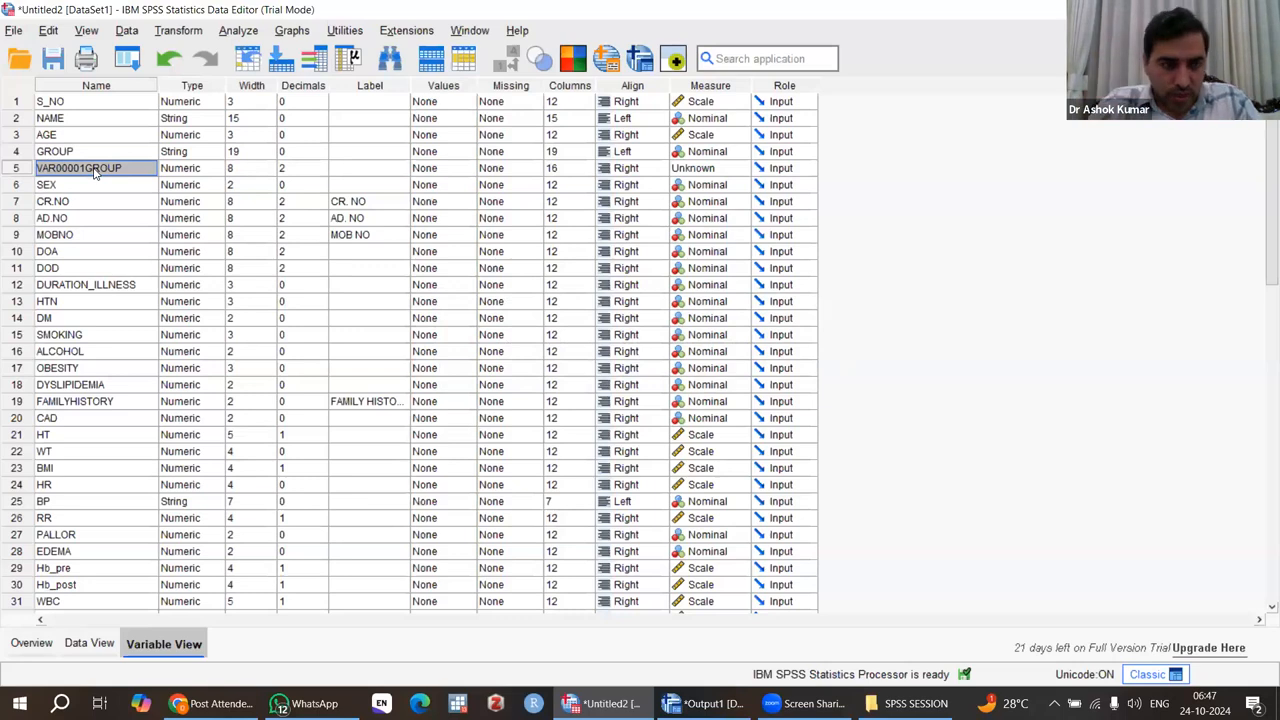
double_click(126, 170)
key("BackSpace")
key("BackSpace")
key("BackSpace")
key("BackSpace")
key("BackSpace")
key("BackSpace")
key("BackSpace")
key("BackSpace")
key("BackSpace")
key("BackSpace")
key("BackSpace")
key("BackSpace")
type("GRO")
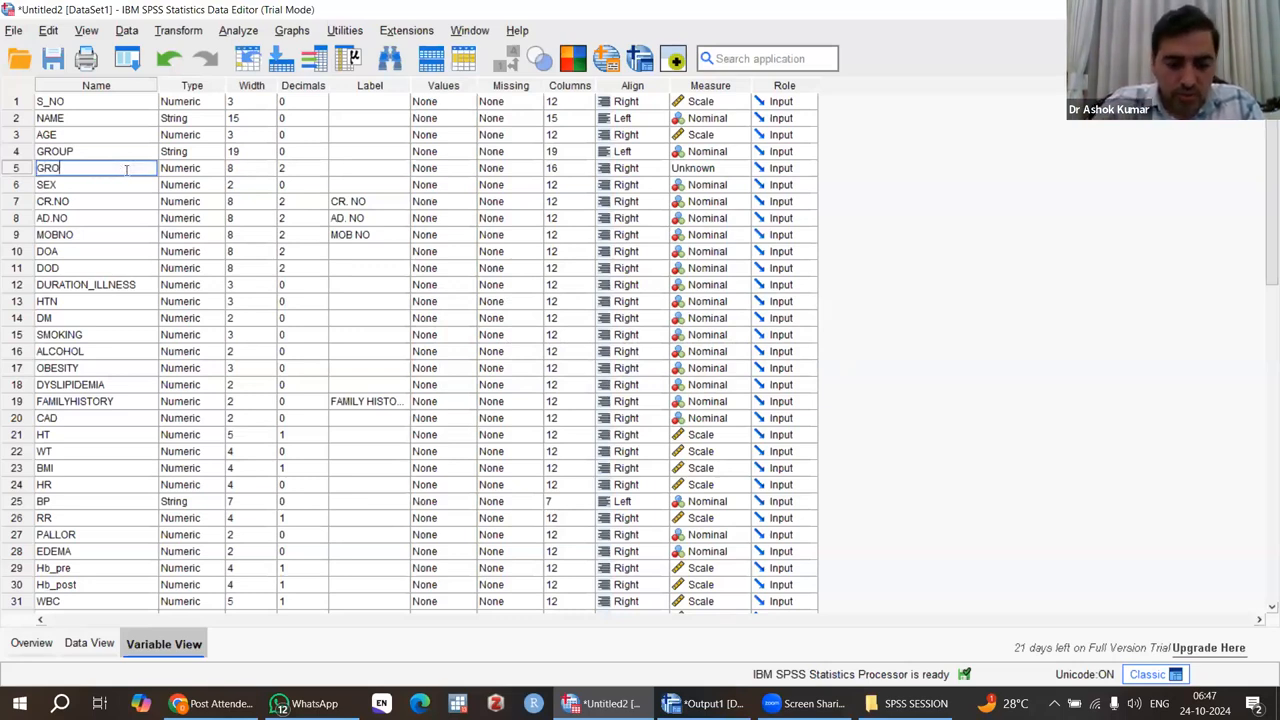
type("UP_CODE")
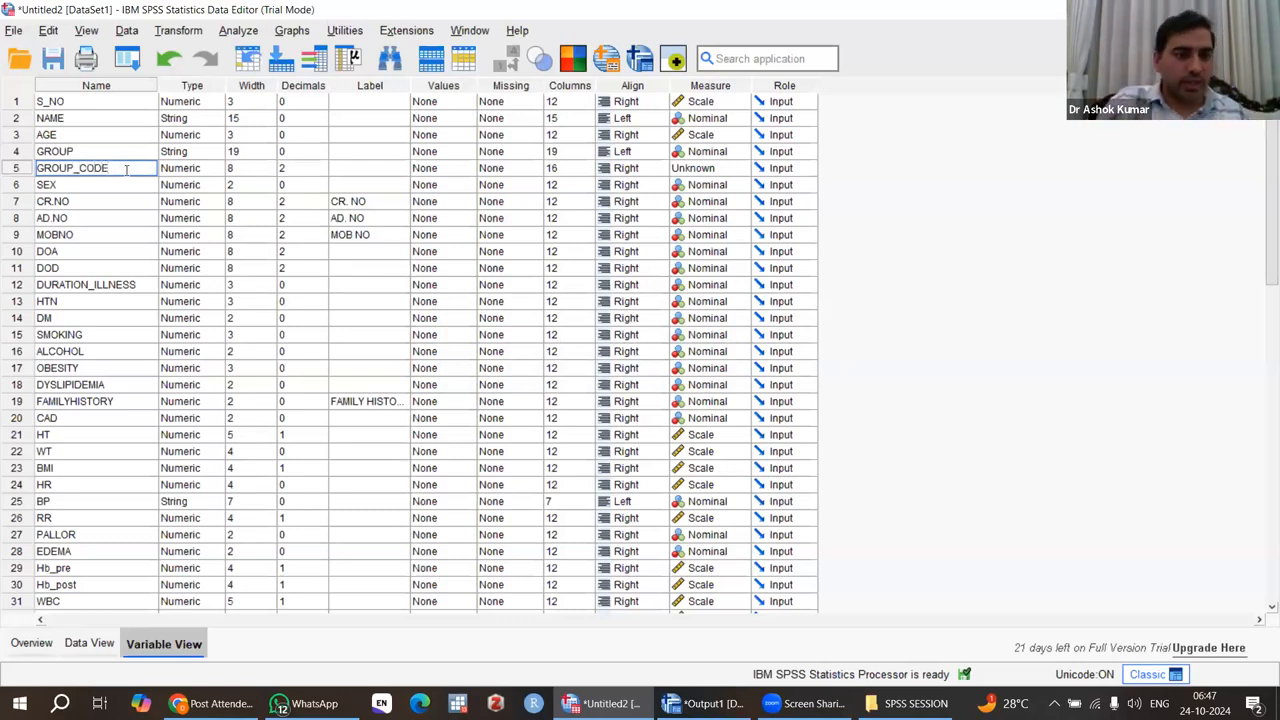
left_click(85, 190)
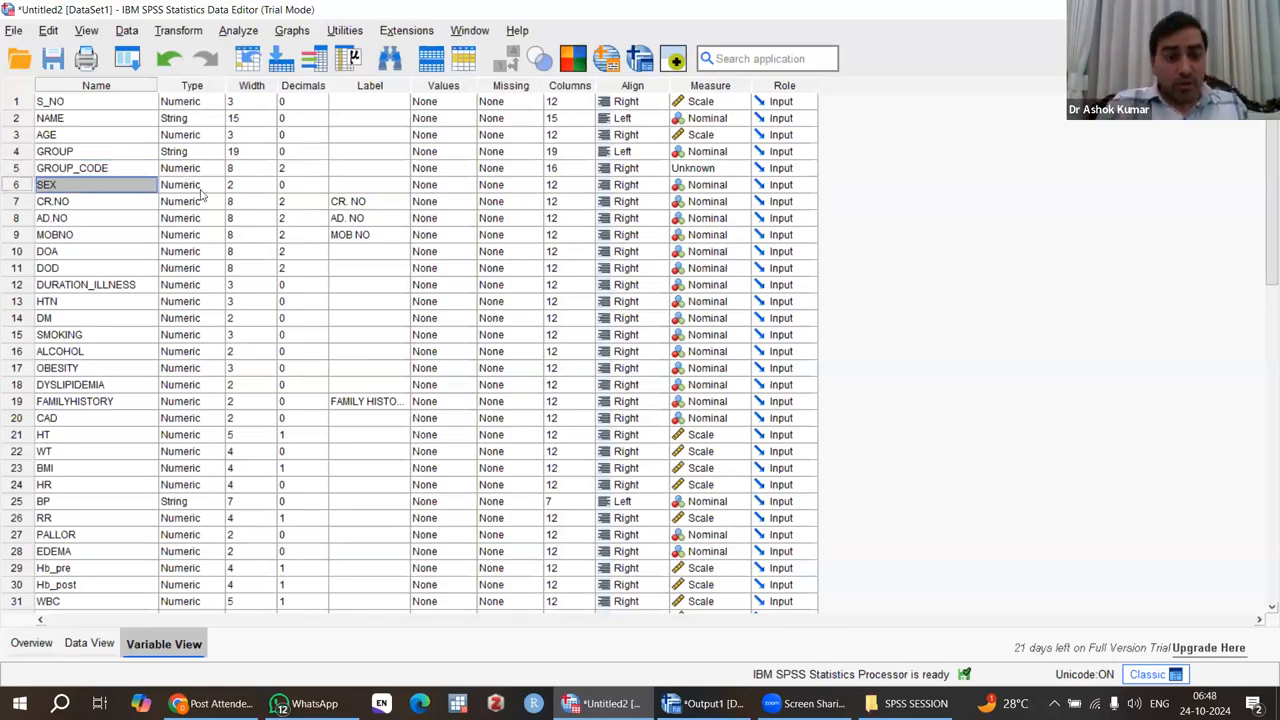
Start a One-Way ANOVA and add AGE as a dependent variable.
left_click(232, 30)
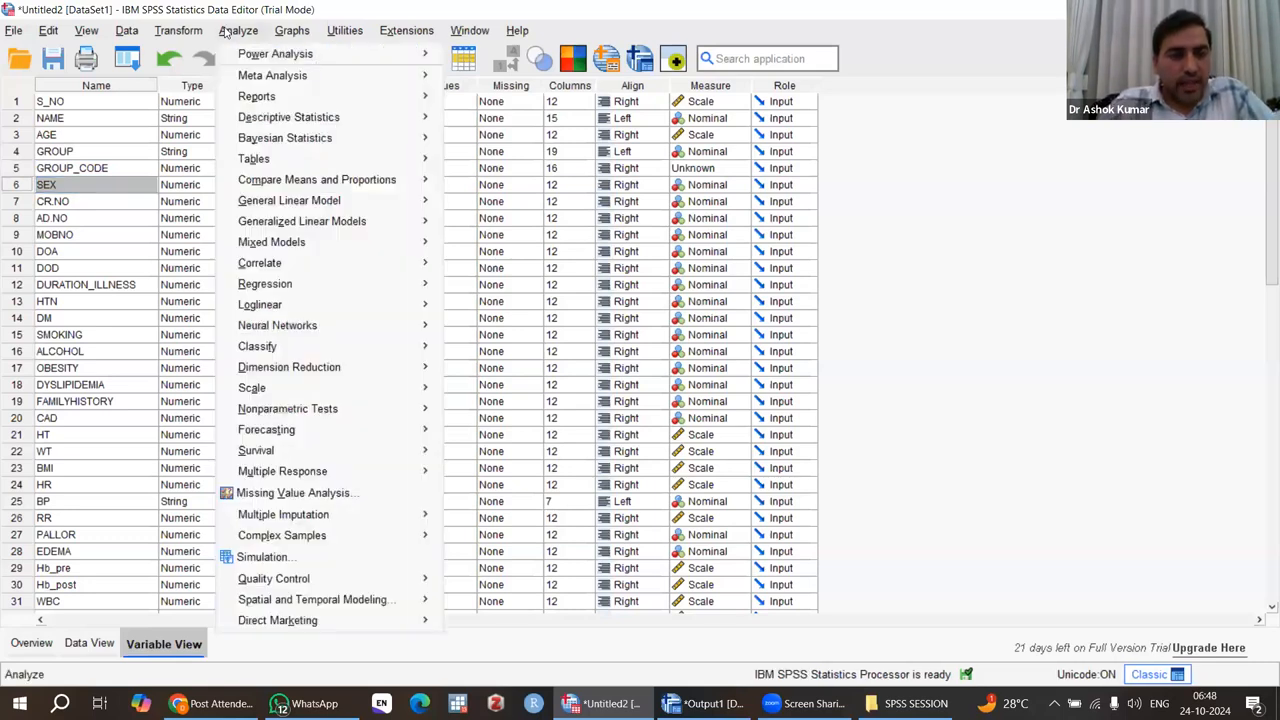
mouse_move(327, 181)
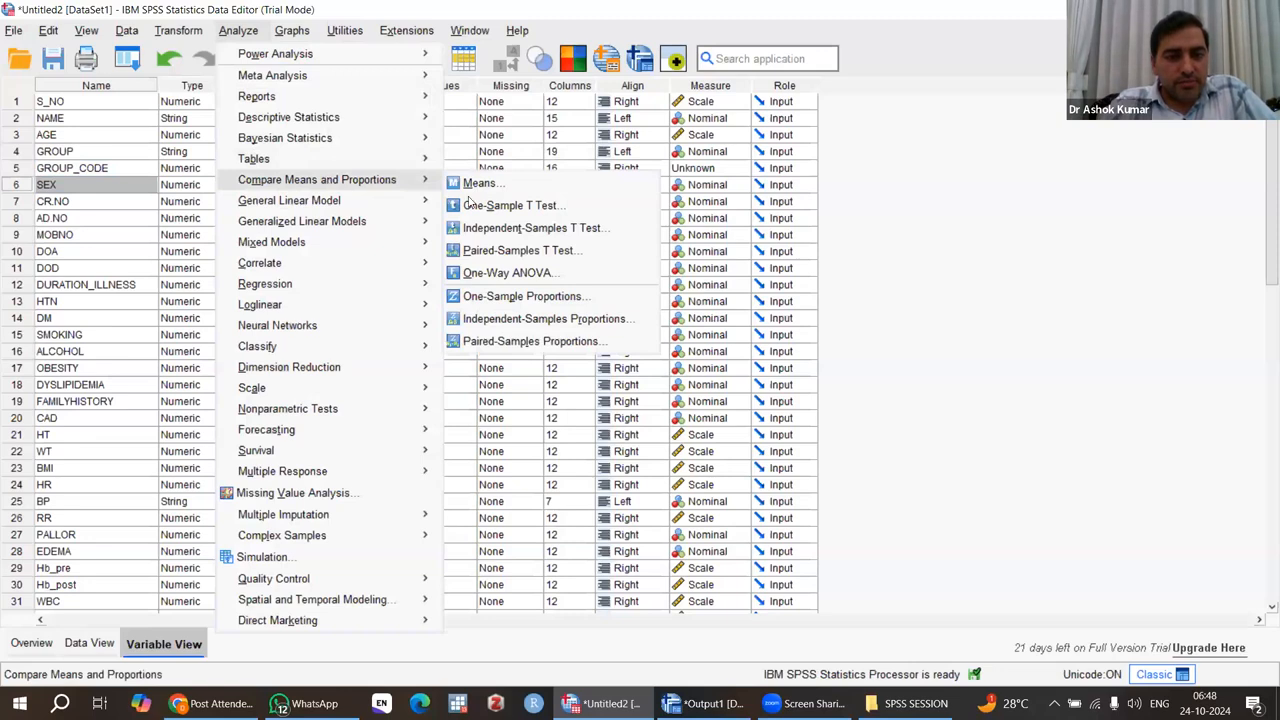
left_click(548, 280)
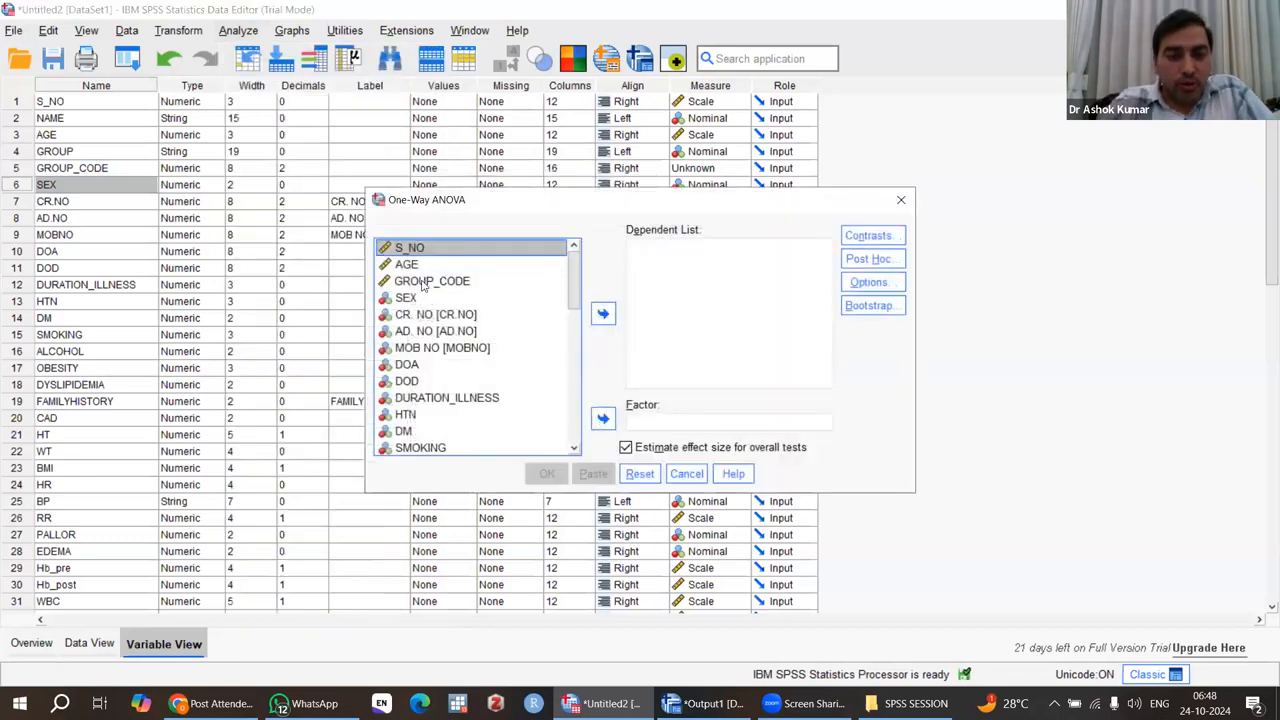
left_click(424, 283)
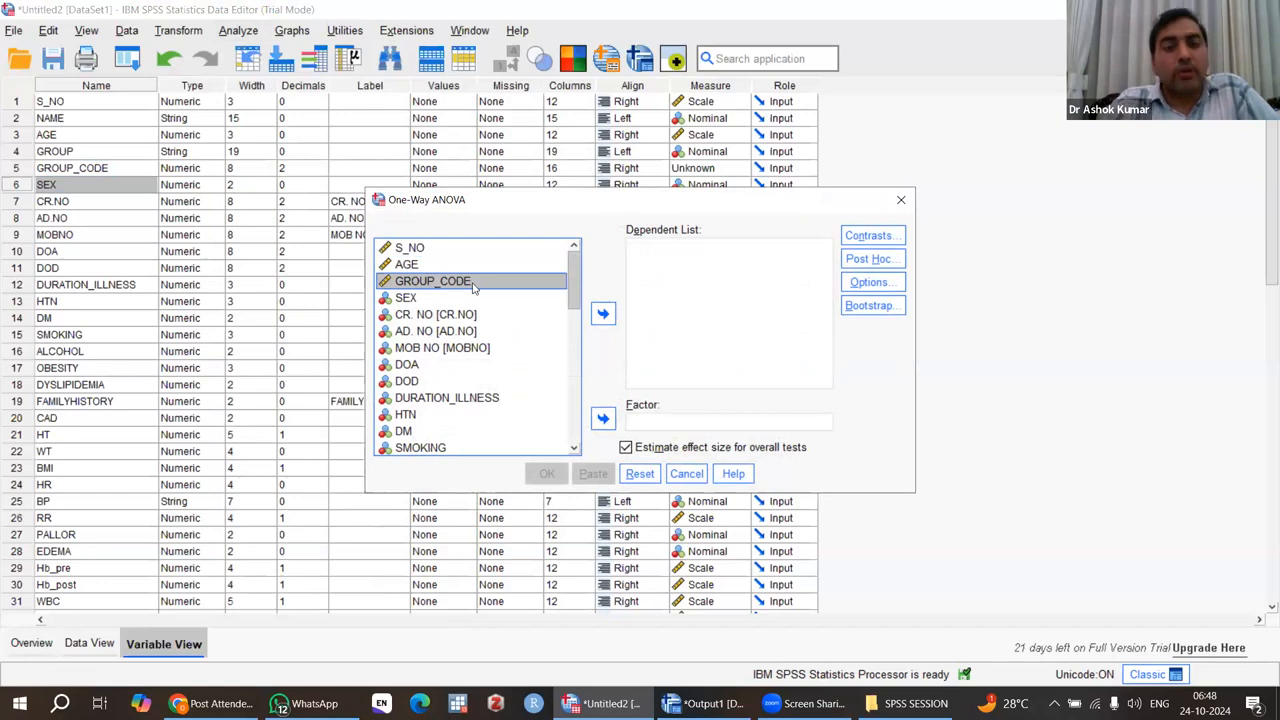
left_click(409, 266)
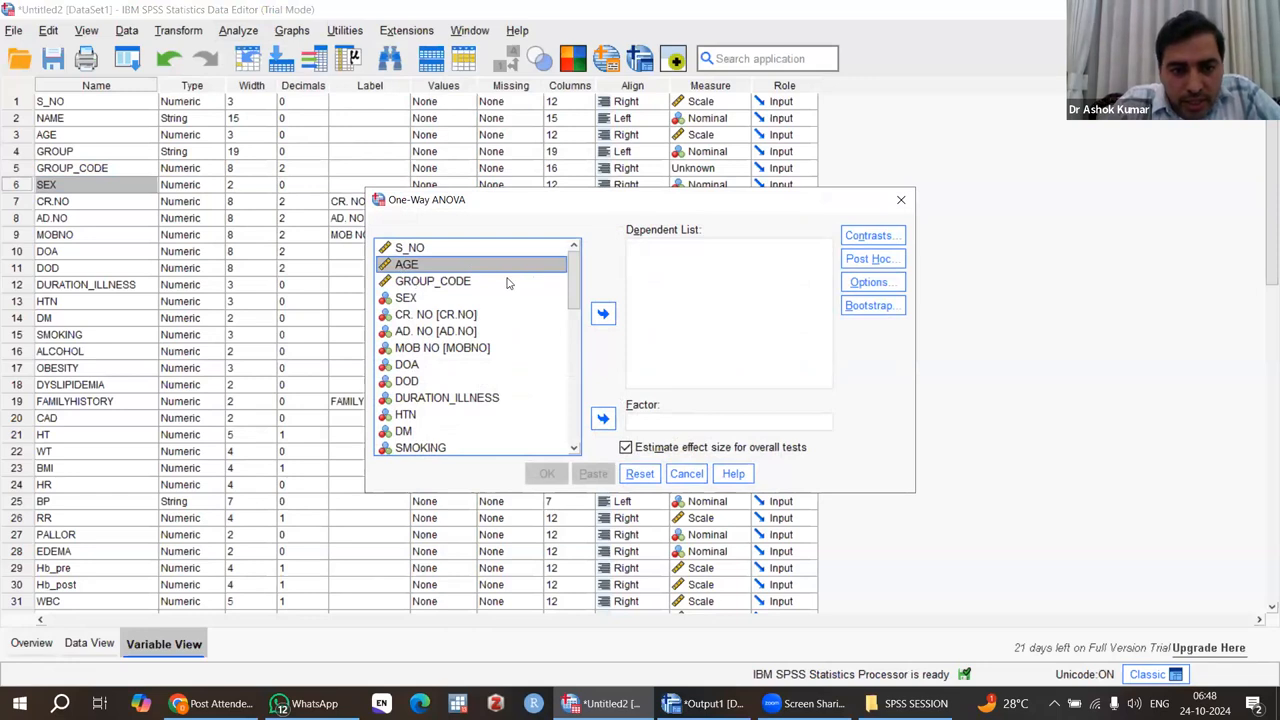
left_click(604, 316)
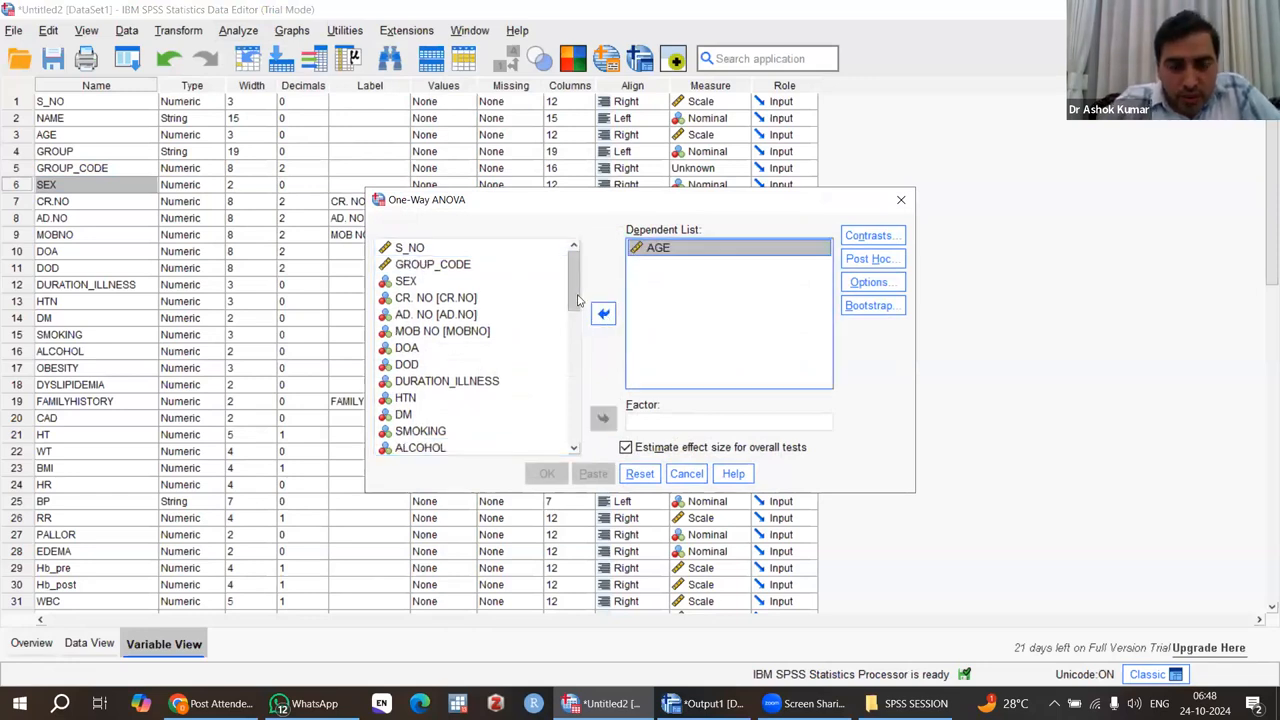
Add DURATION_ILLNESS, Hb_pre and Hb_post to the One-Way ANOVA as further dependent variables.
left_click_drag(576, 291, 574, 316)
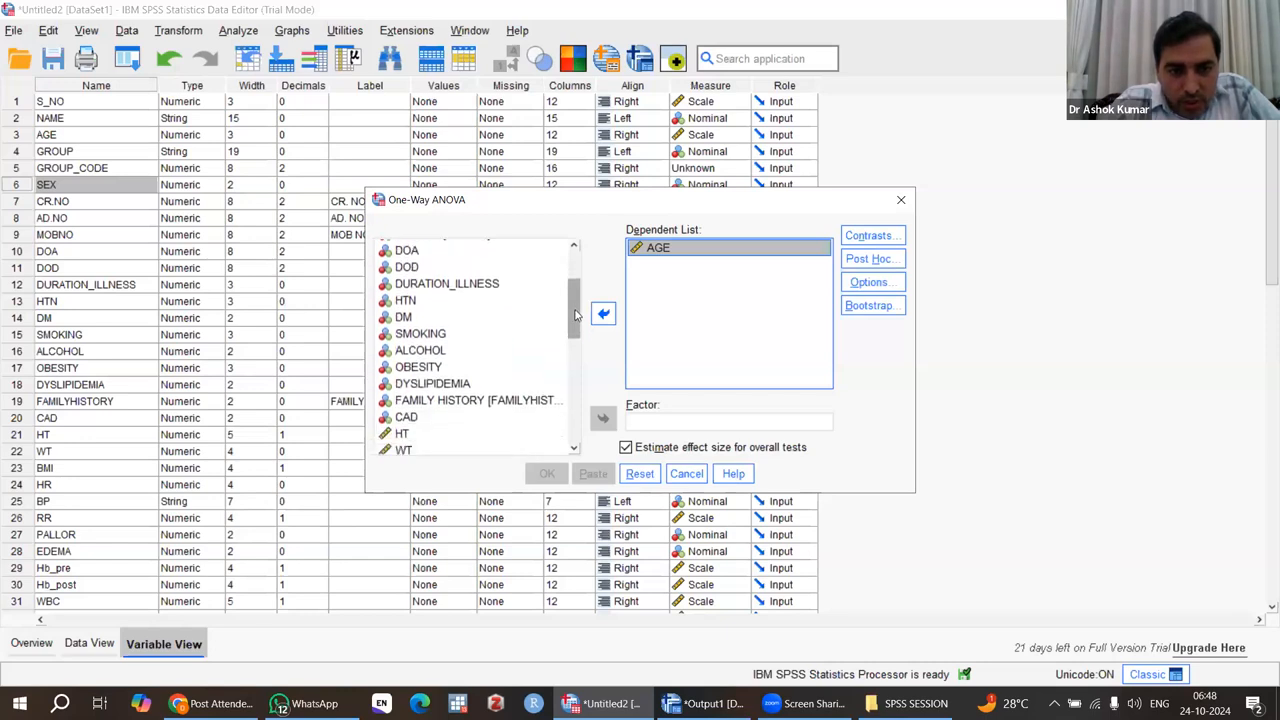
left_click(467, 286)
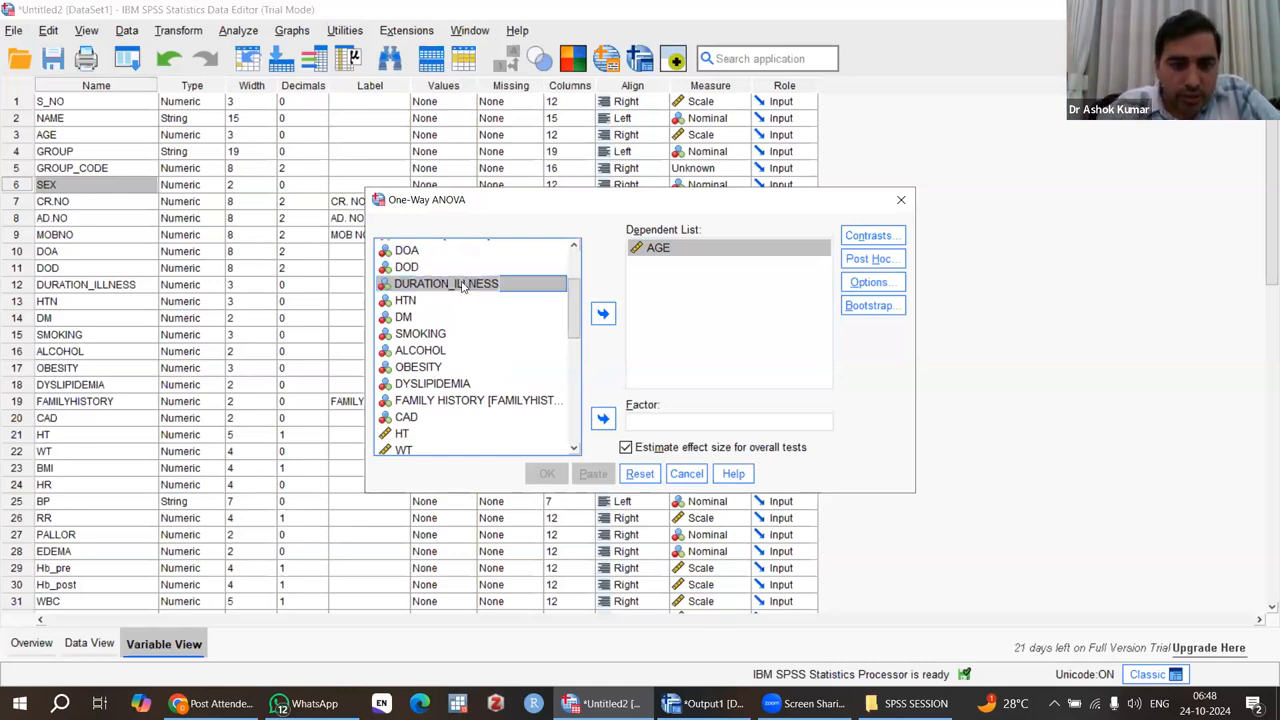
left_click(605, 315)
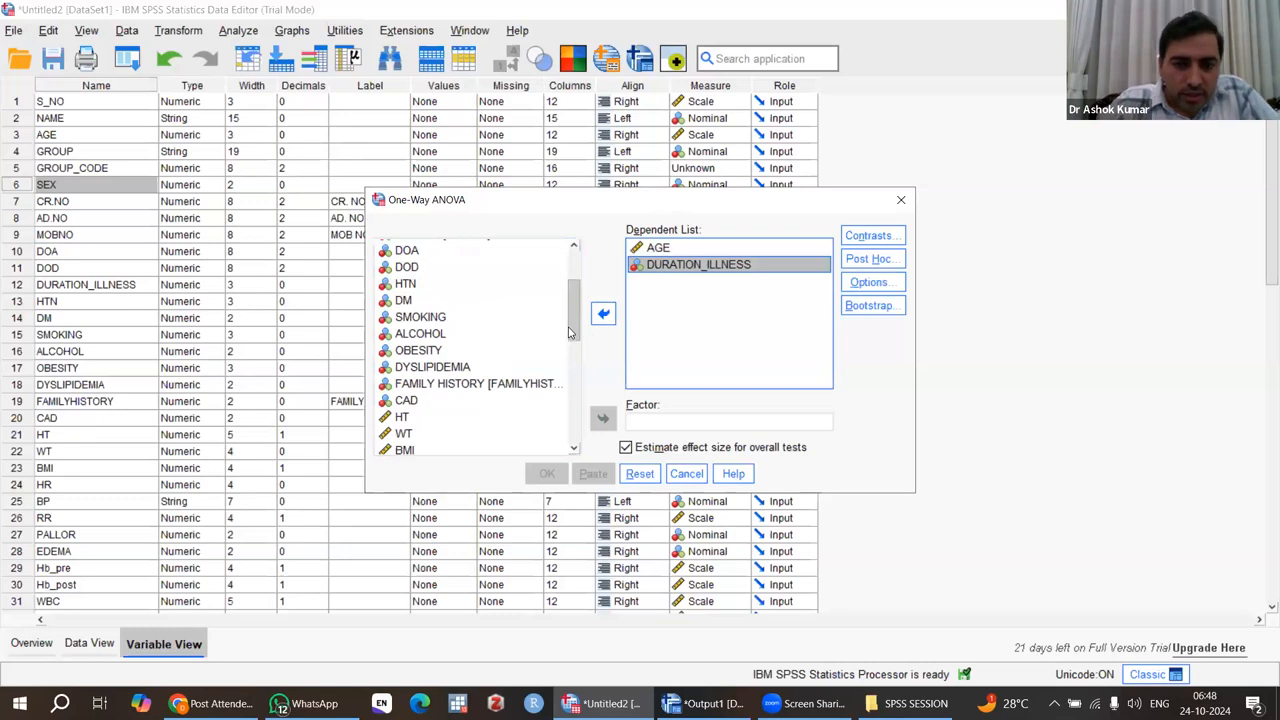
left_click_drag(570, 312, 569, 374)
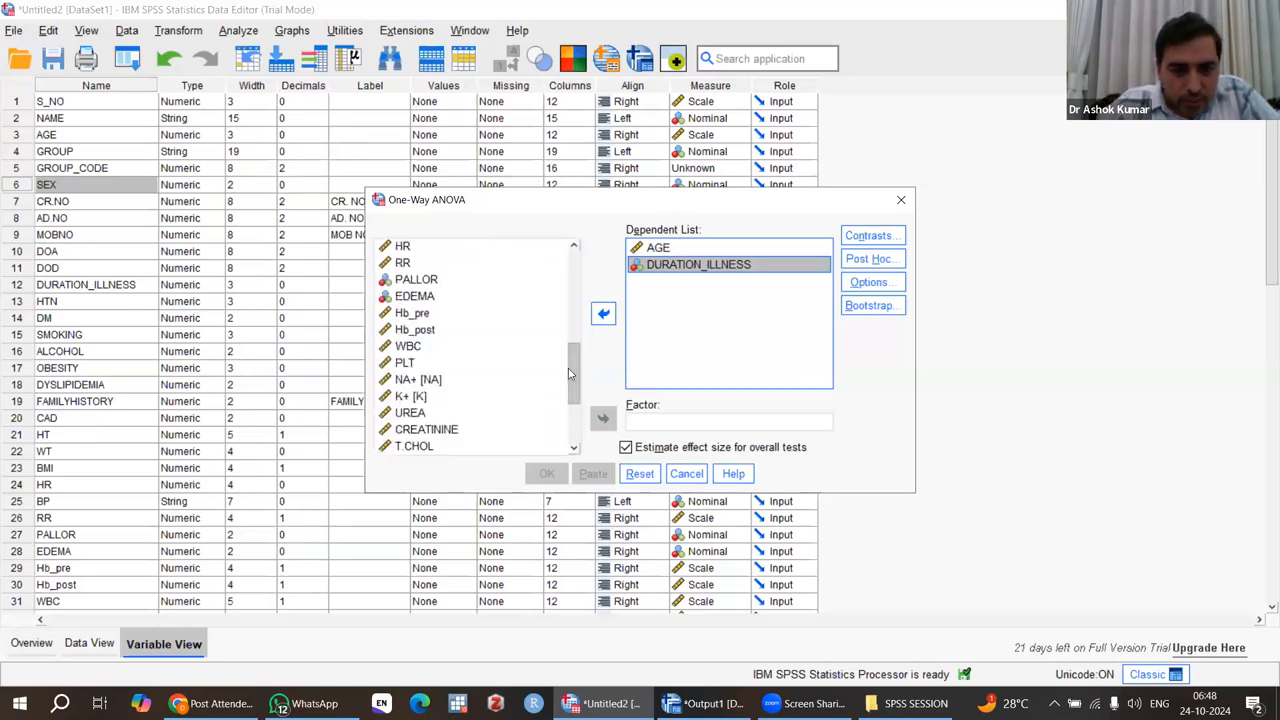
left_click(414, 317)
left_click(414, 317)
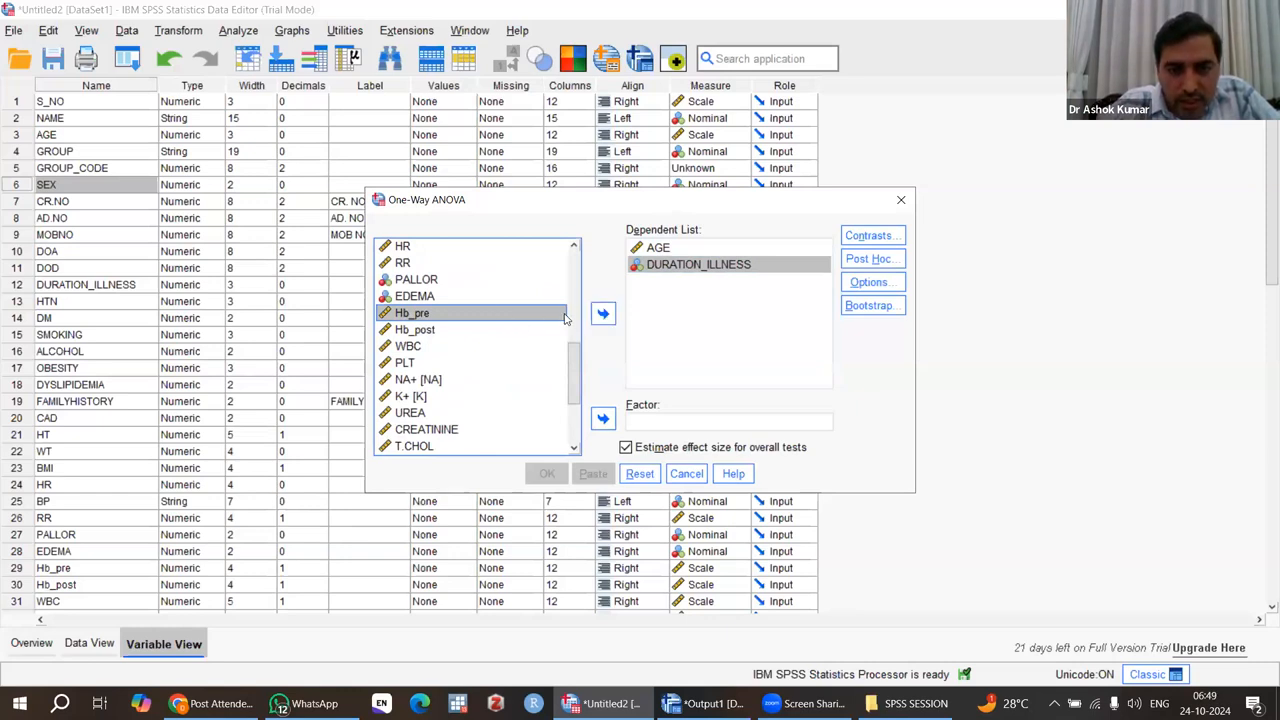
left_click_drag(492, 316, 683, 316)
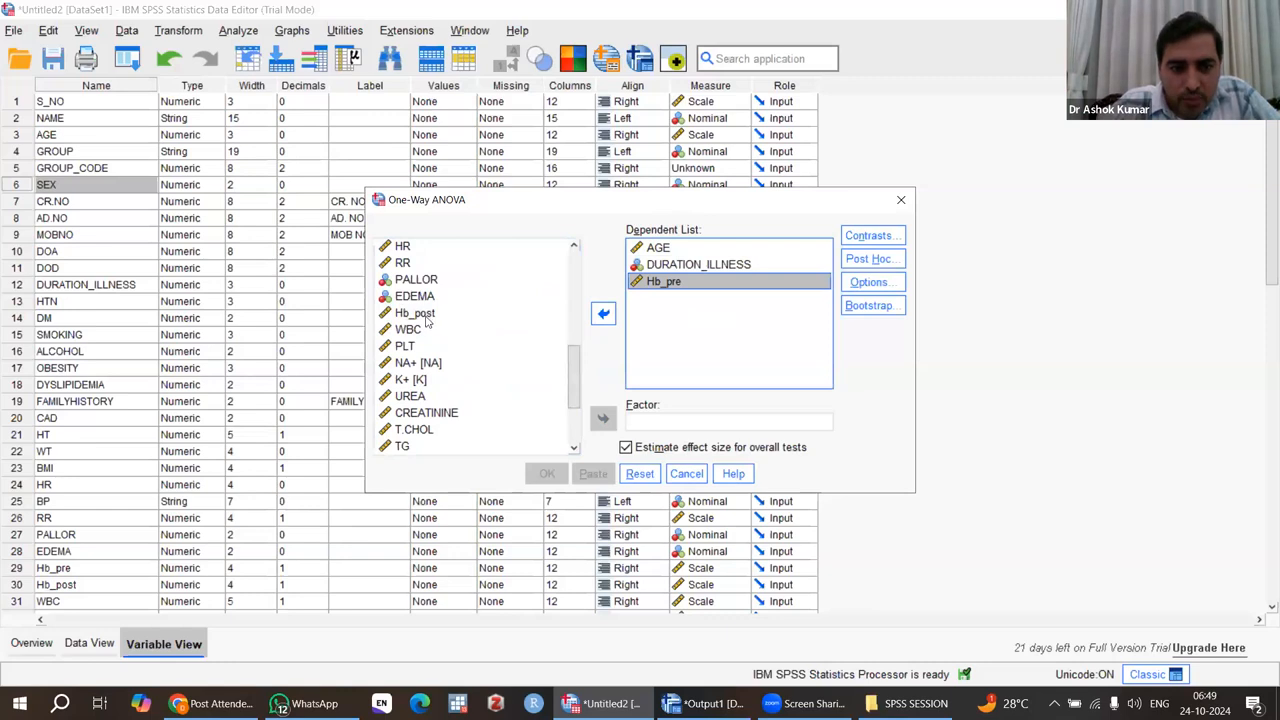
left_click_drag(422, 318, 671, 306)
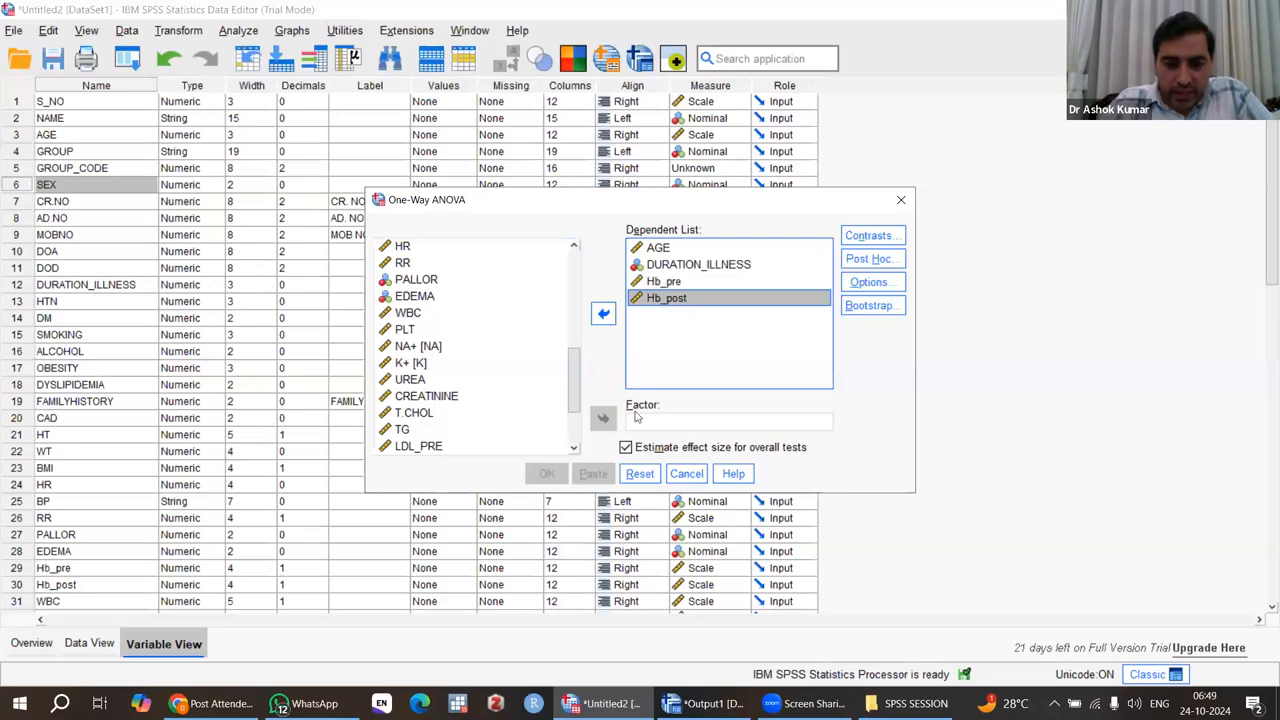
Set GROUP_CODE as the factor of the One-Way ANOVA.
left_click_drag(574, 380, 574, 287)
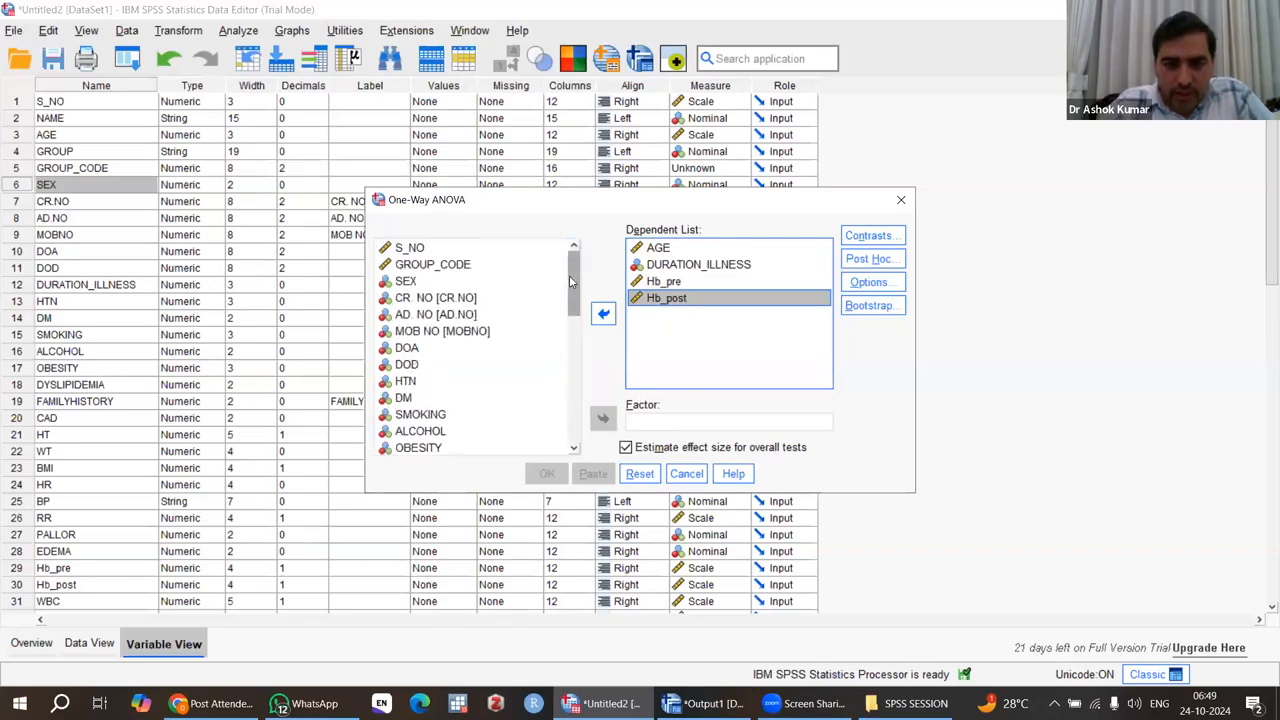
left_click(445, 266)
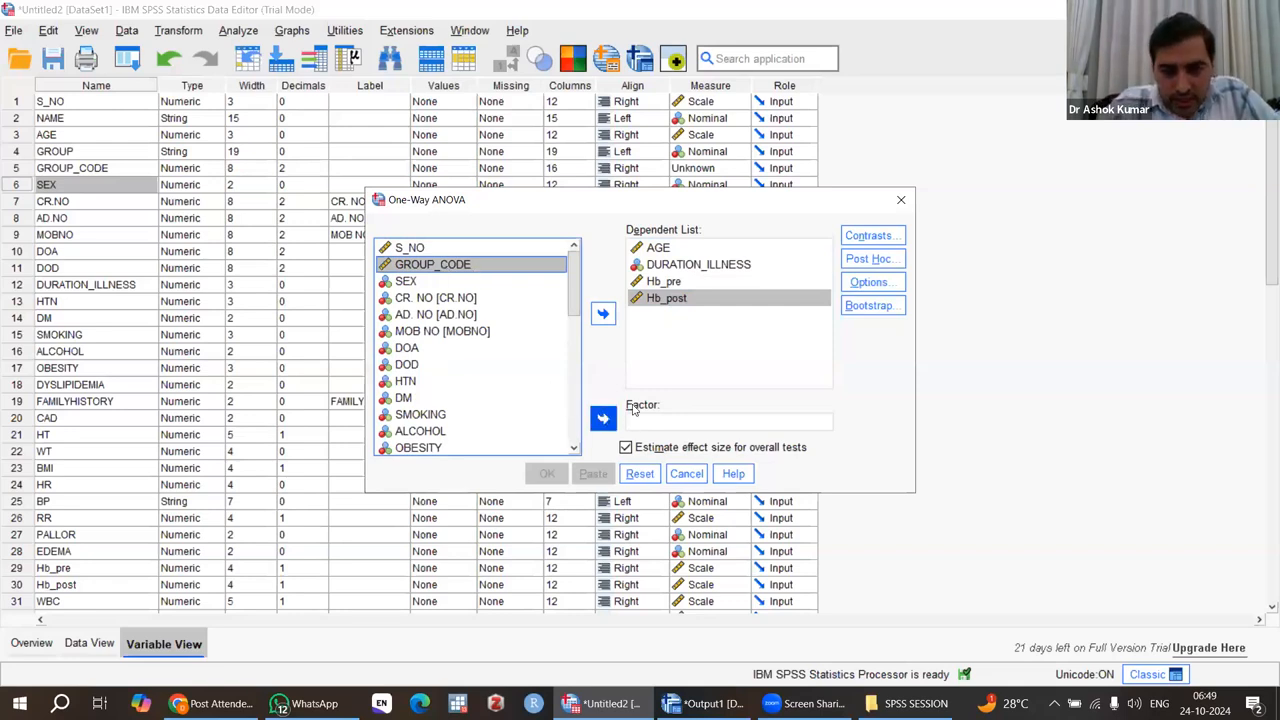
left_click(603, 419)
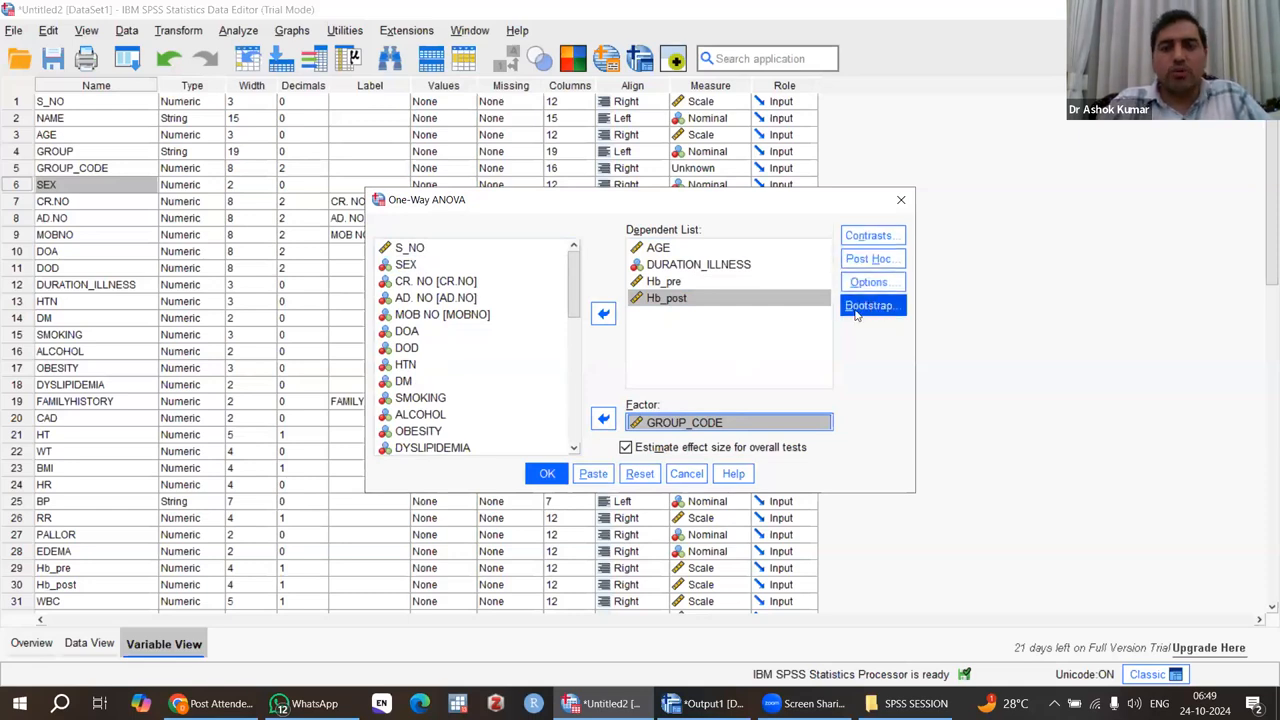
Leave the contrasts at their defaults and enable the Bonferroni post hoc test, assuming equal variances.
left_click(870, 236)
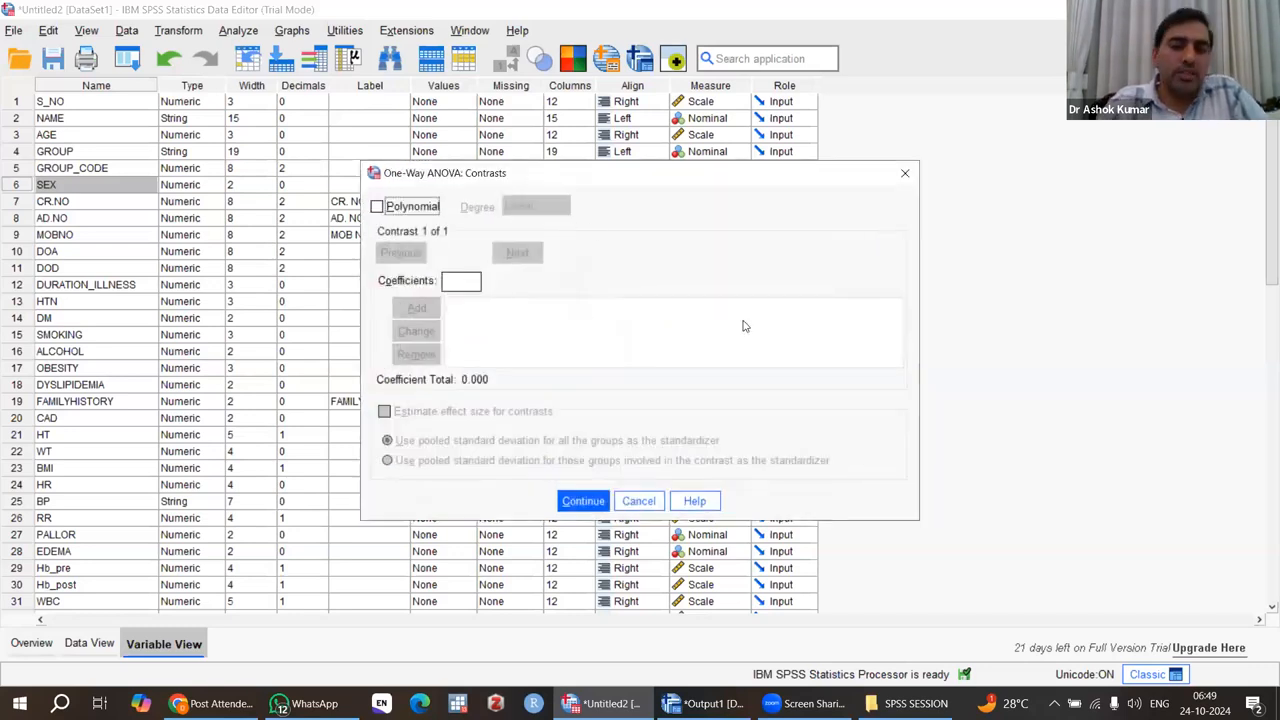
left_click(590, 504)
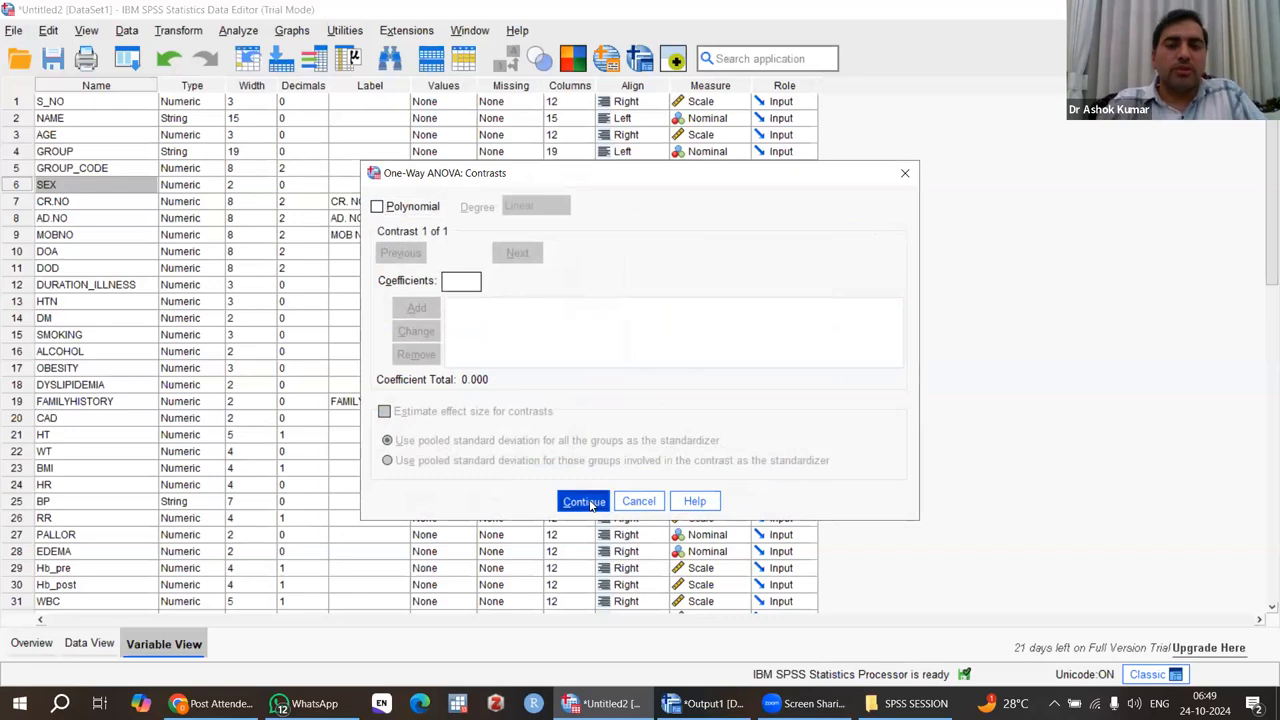
left_click(870, 262)
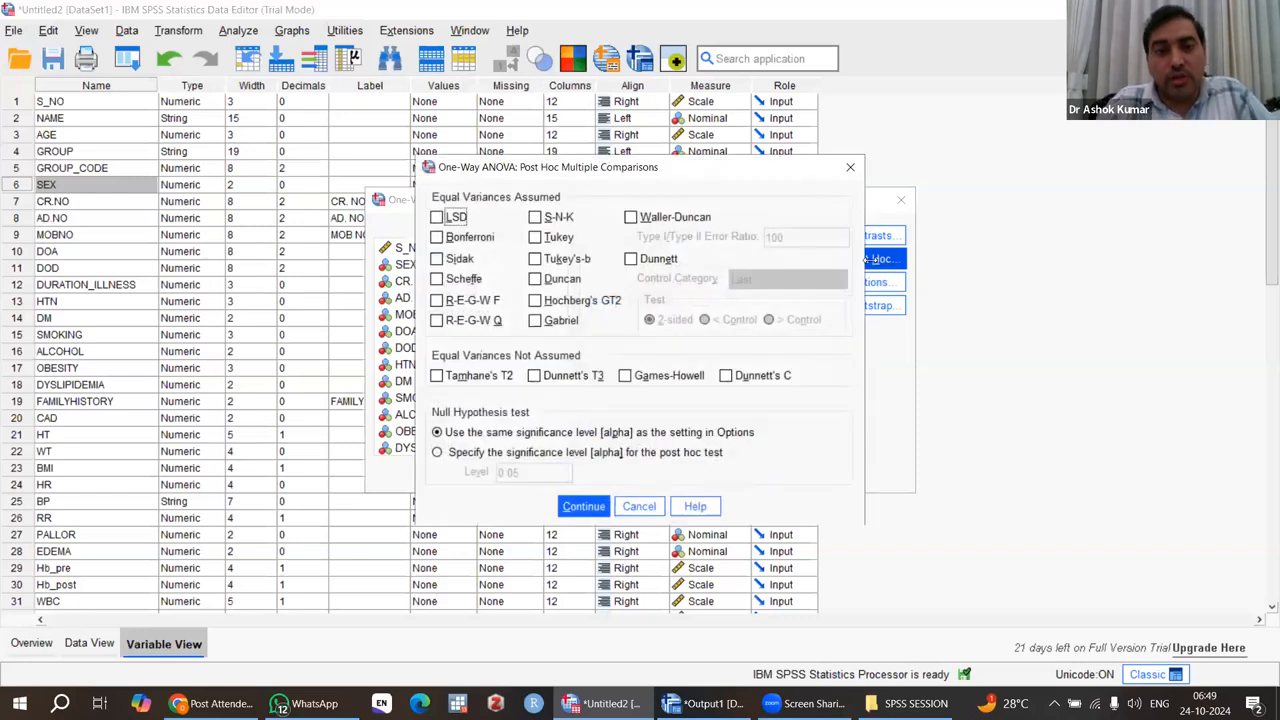
left_click_drag(573, 178, 564, 147)
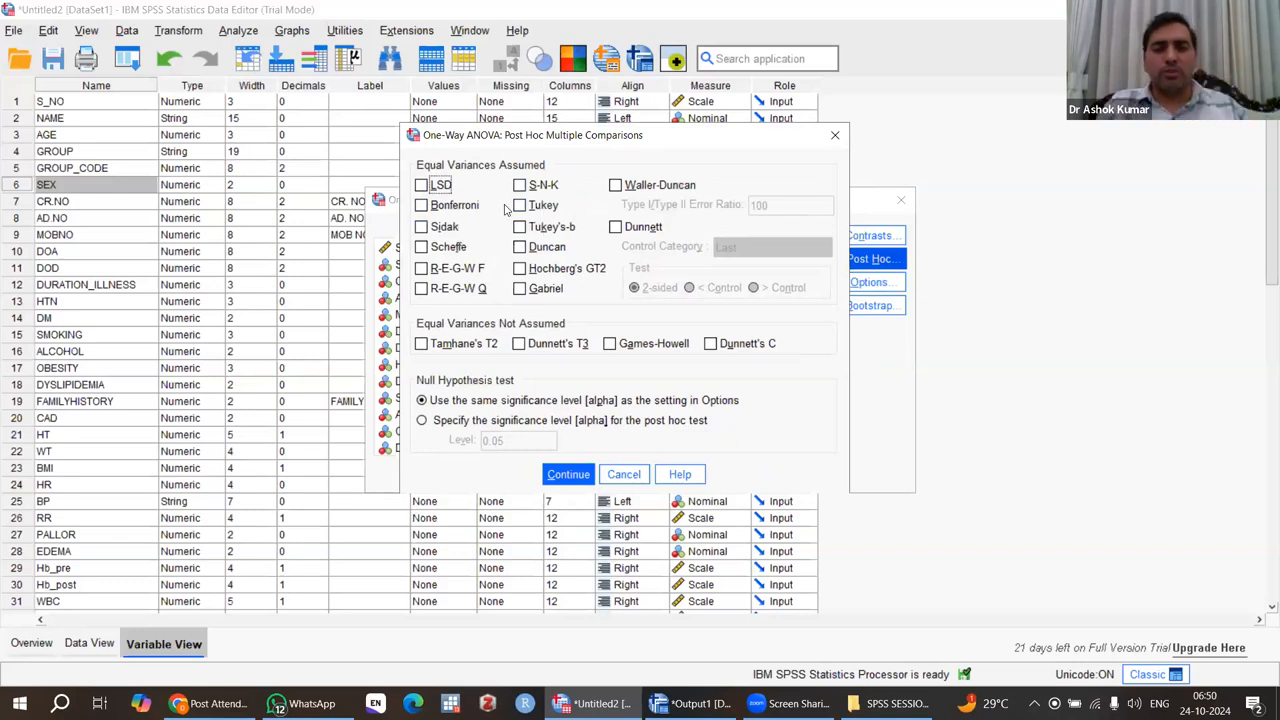
left_click(422, 206)
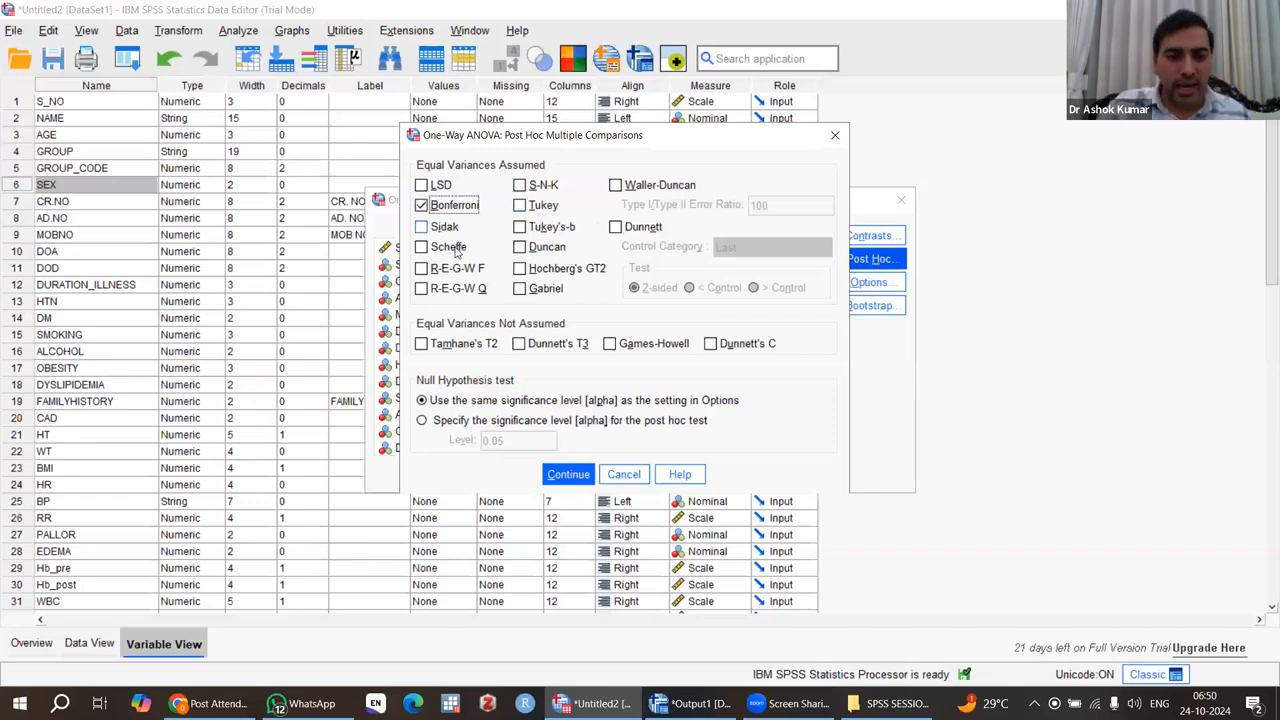
left_click(566, 476)
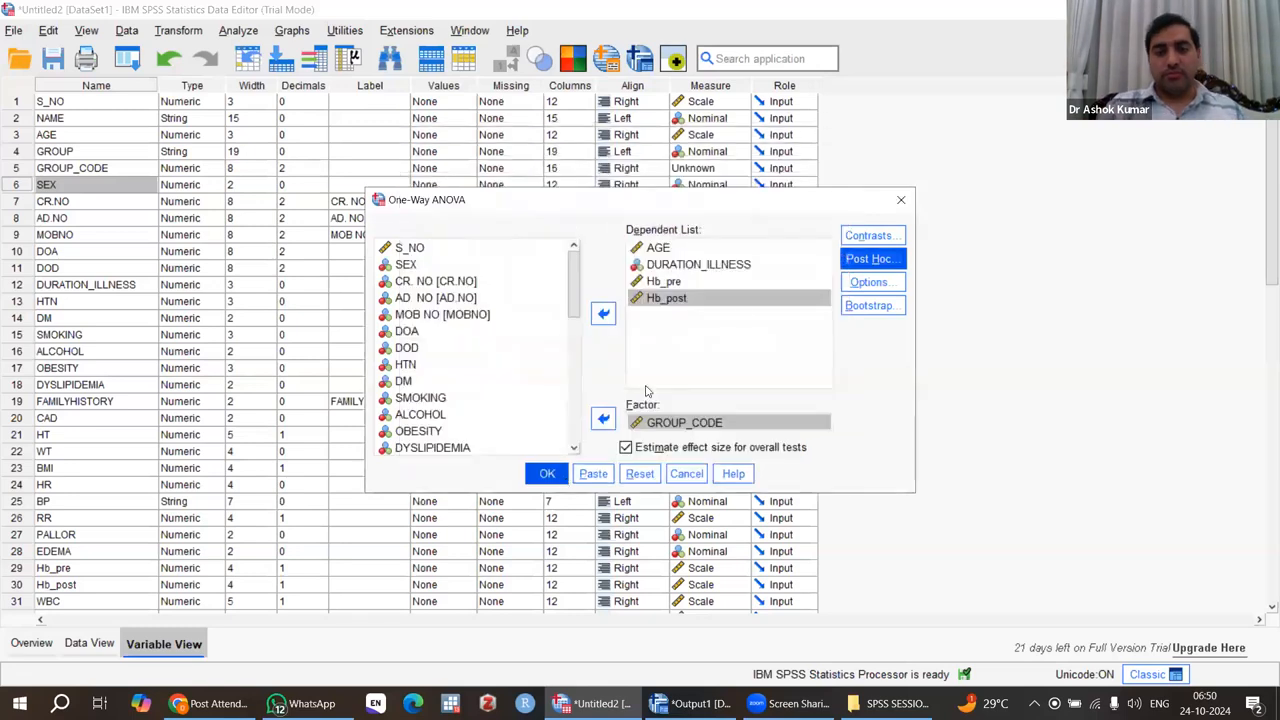
Request descriptive statistics, the homogeneity of variance test and a means plot for the One-Way ANOVA.
left_click(867, 284)
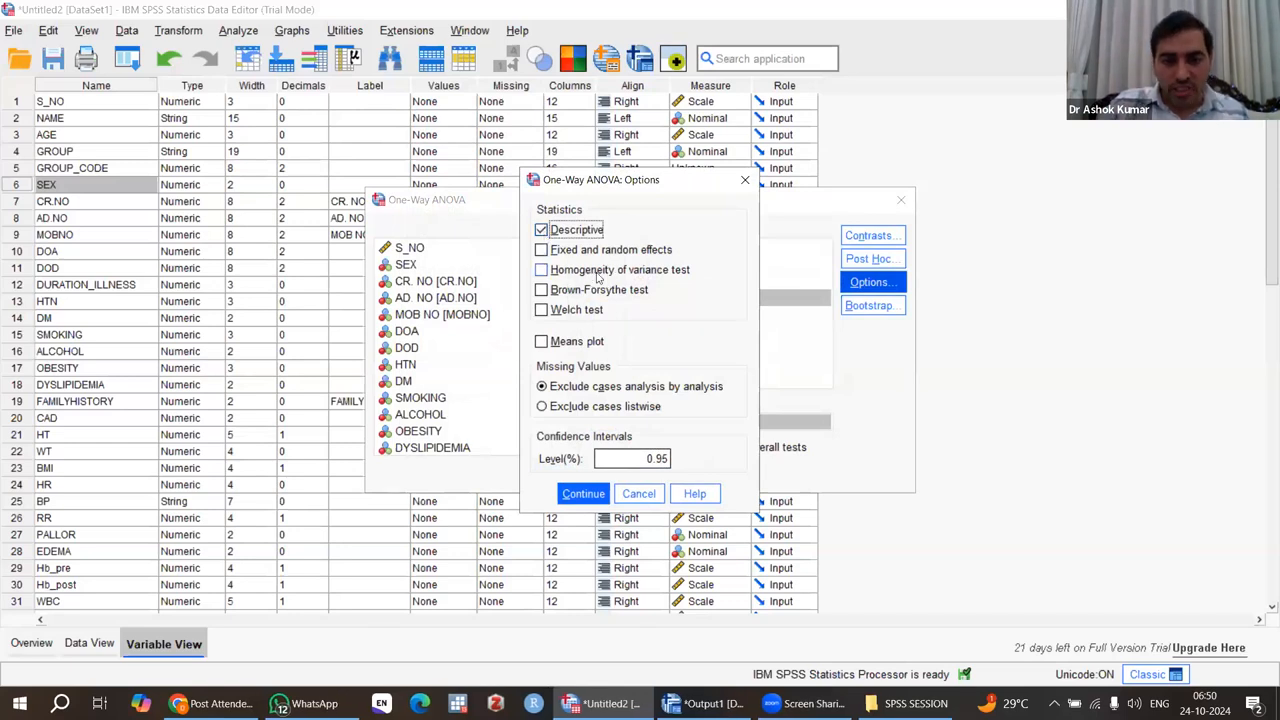
left_click(541, 271)
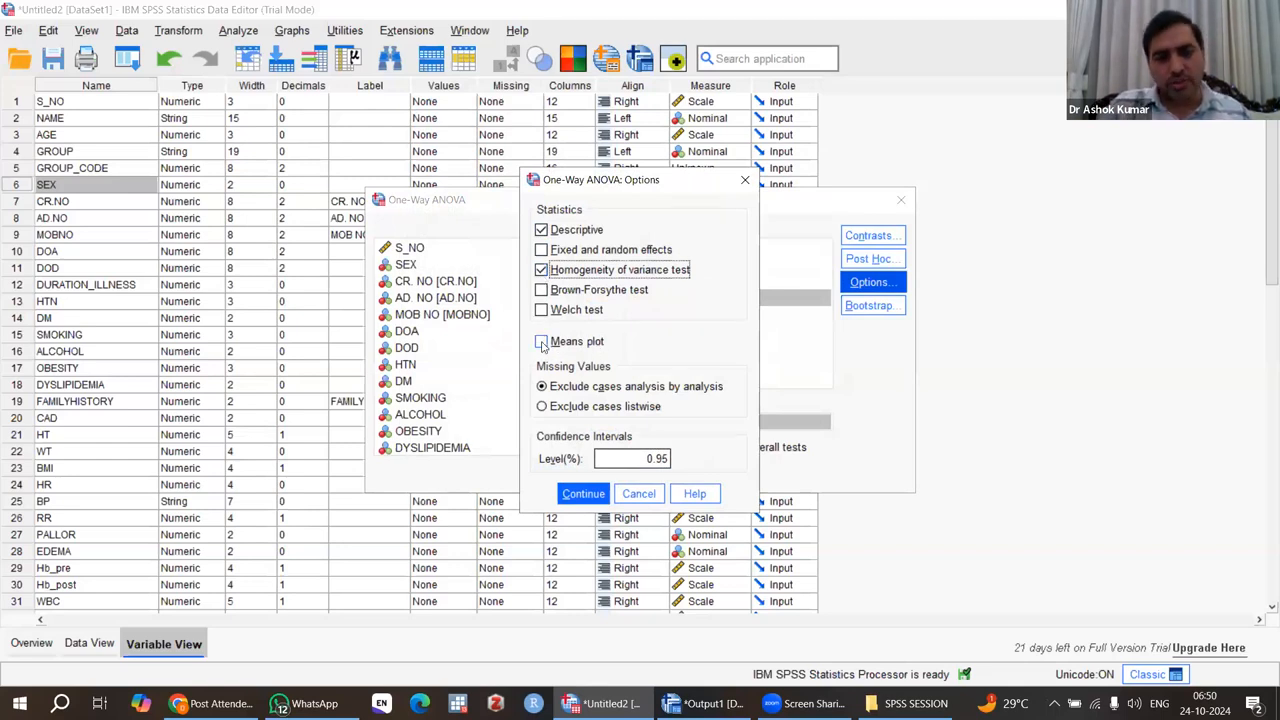
left_click(542, 343)
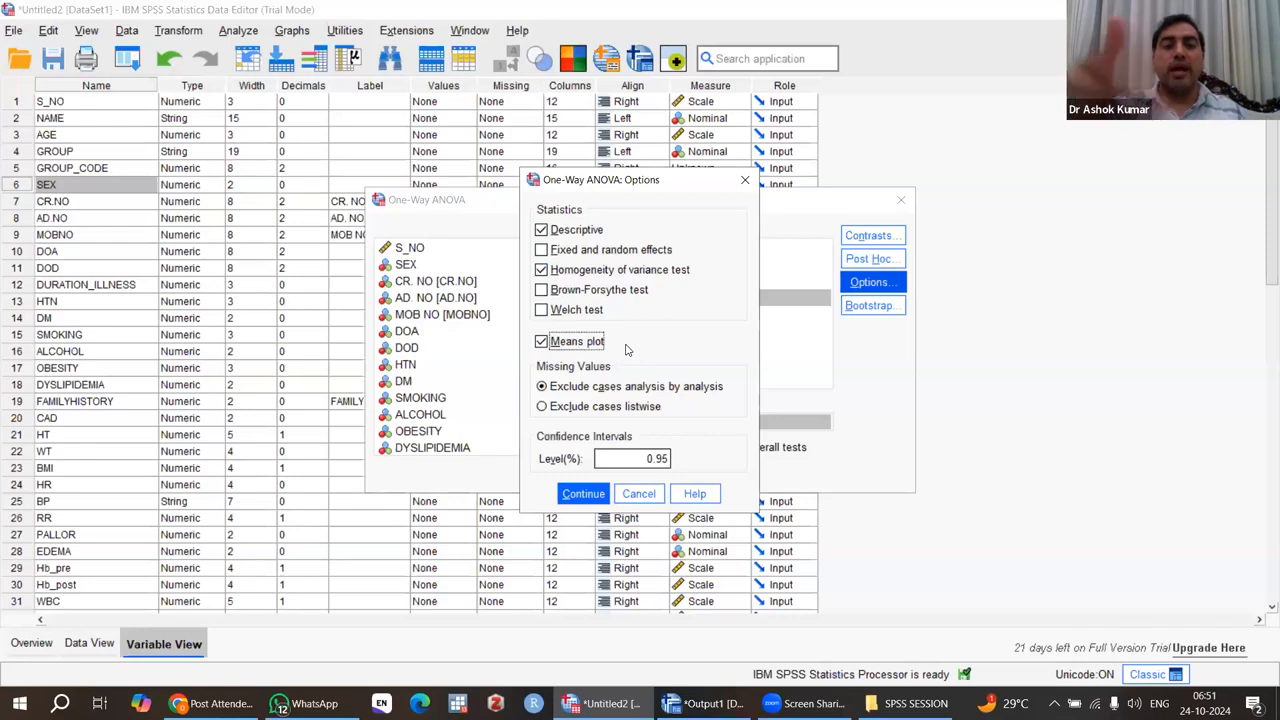
left_click(584, 494)
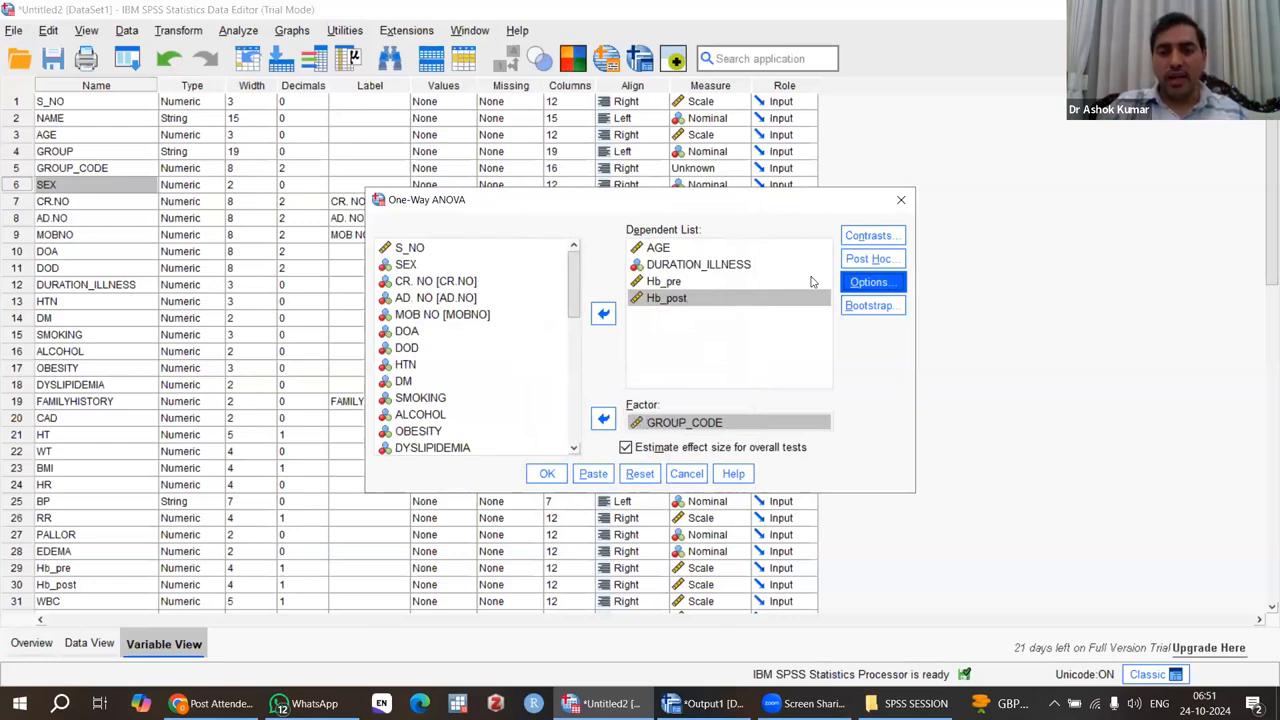
Try adding the Tukey and Sidak post hoc tests, and clear both so that only Bonferroni is selected.
left_click(872, 262)
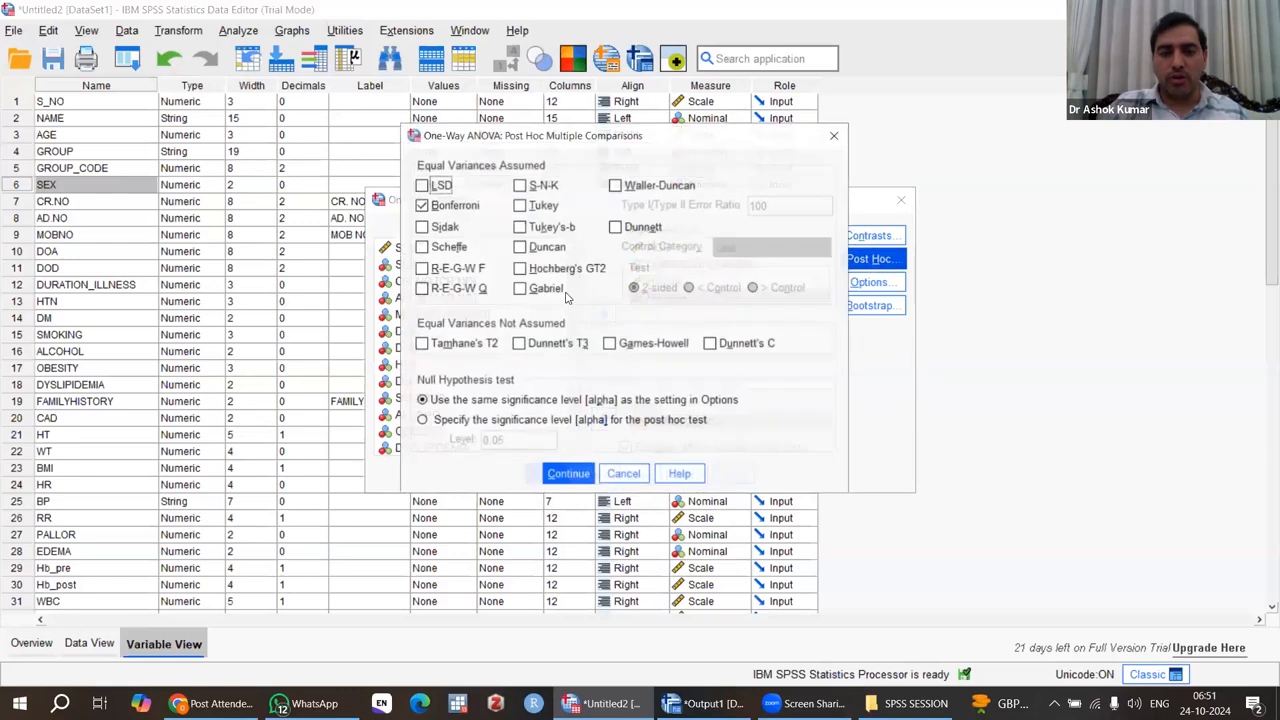
left_click(519, 206)
left_click(446, 228)
left_click(422, 228)
left_click(519, 205)
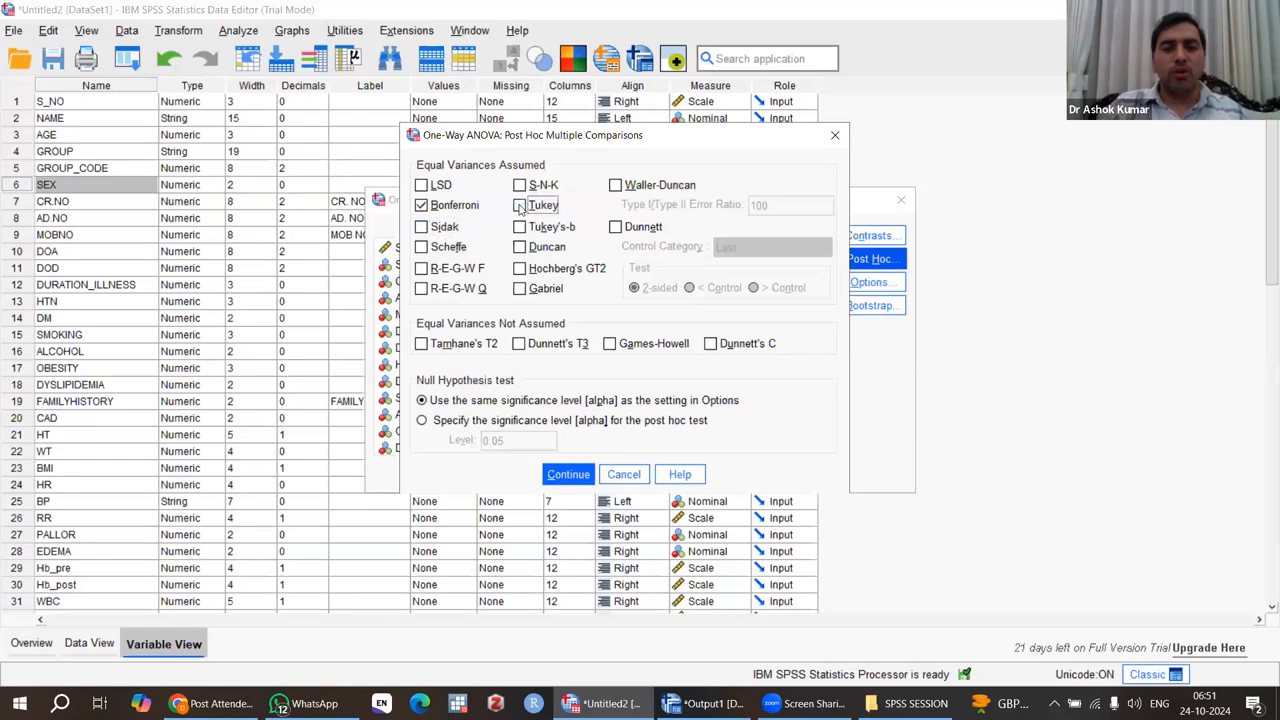
left_click(570, 476)
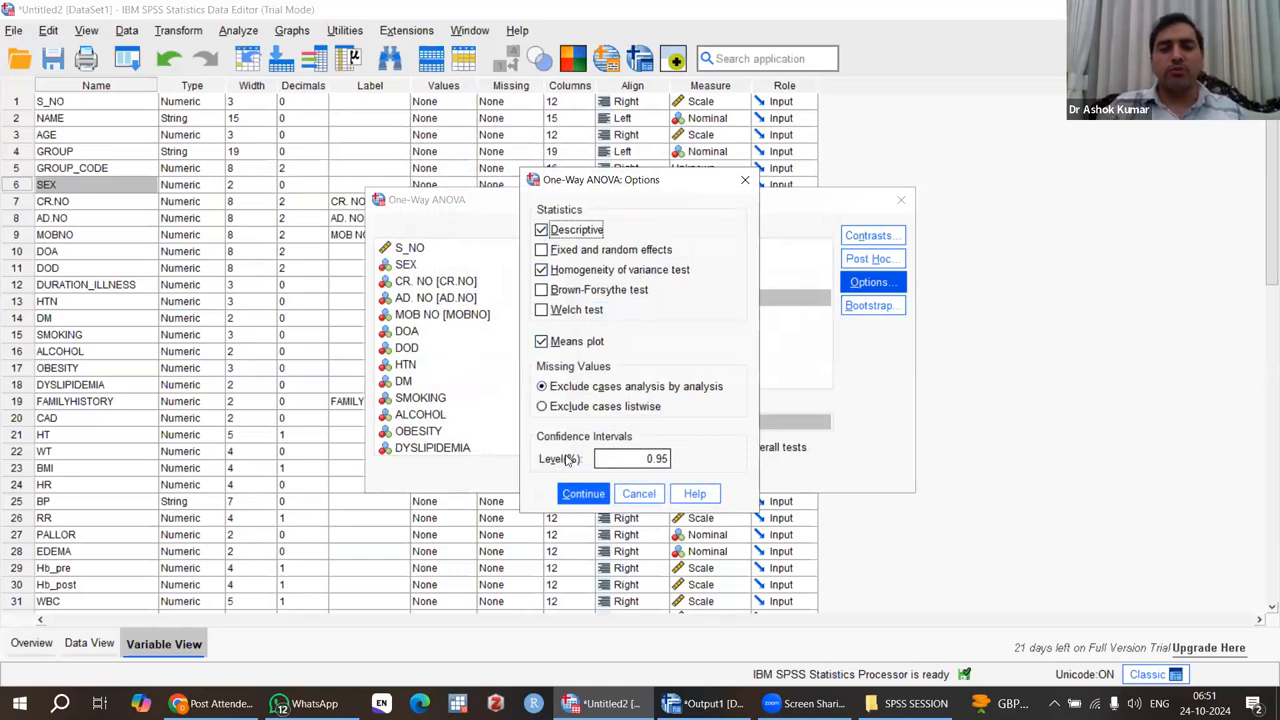
Keep the chosen ANOVA options and run the One-Way ANOVA.
left_click(580, 493)
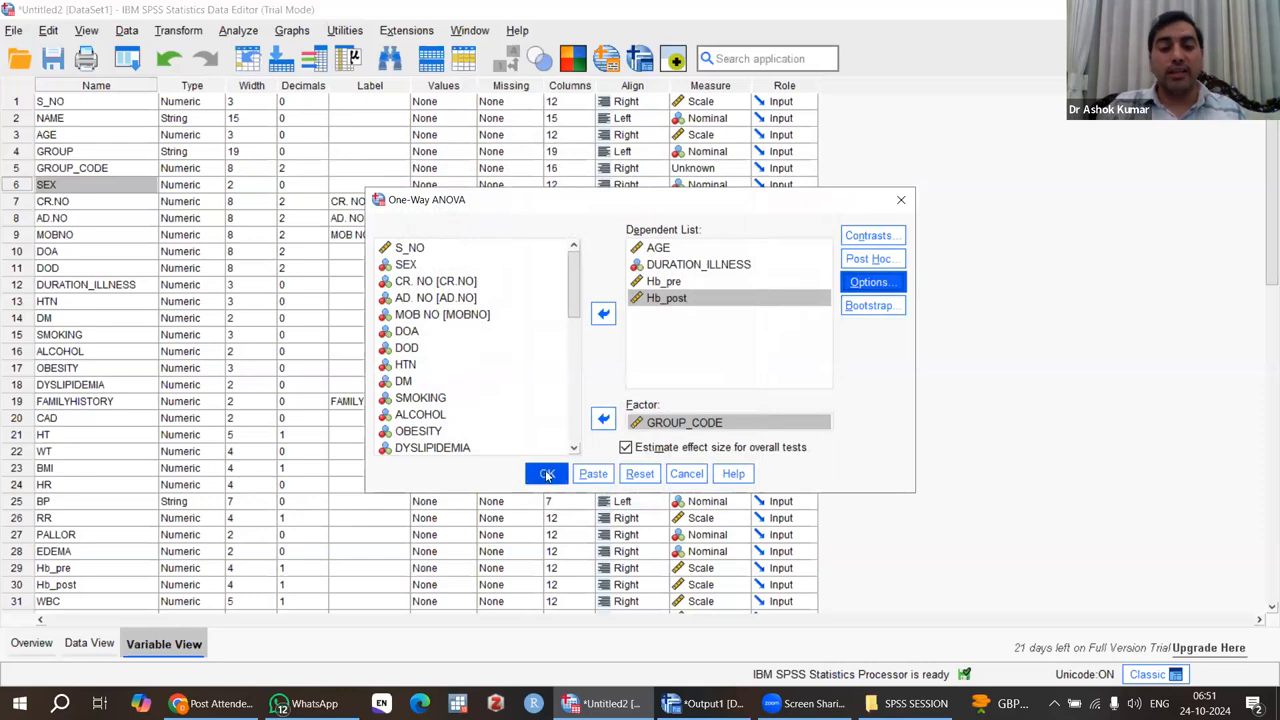
left_click(546, 474)
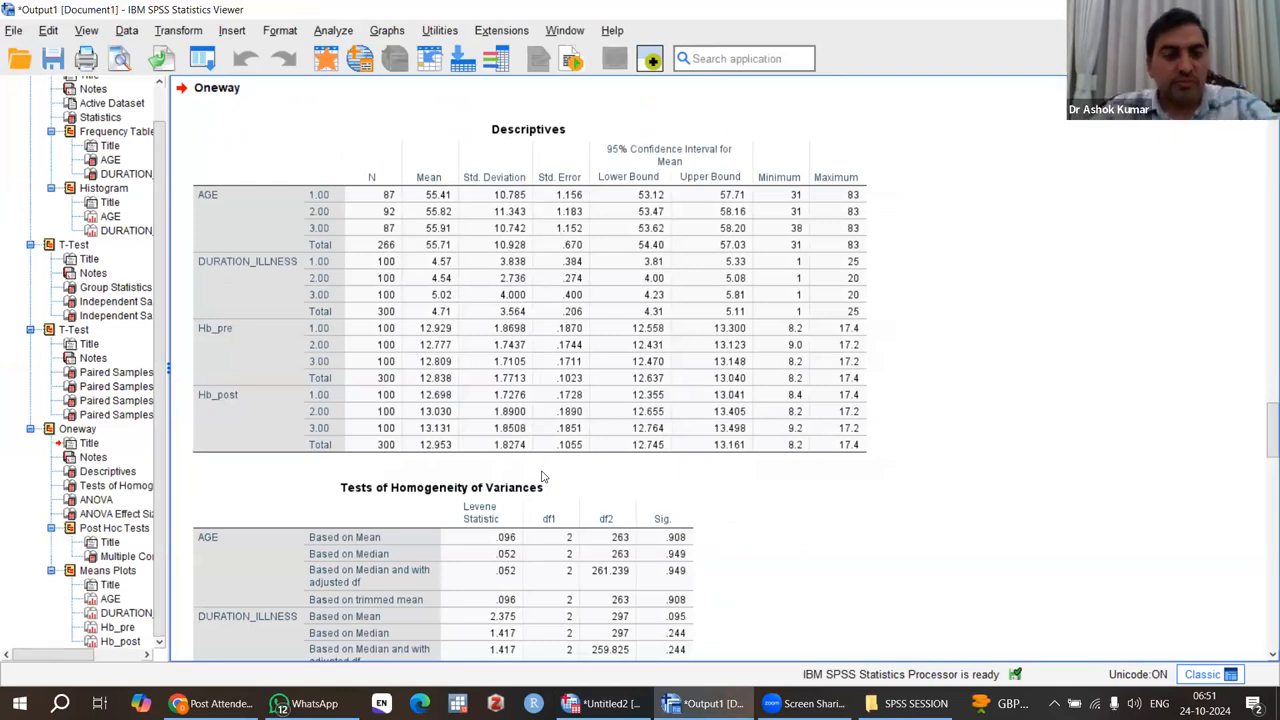
Examine the Oneway output's descriptives, homogeneity of variances, ANOVA and effect size tables for all four dependent variables.
left_click(420, 350)
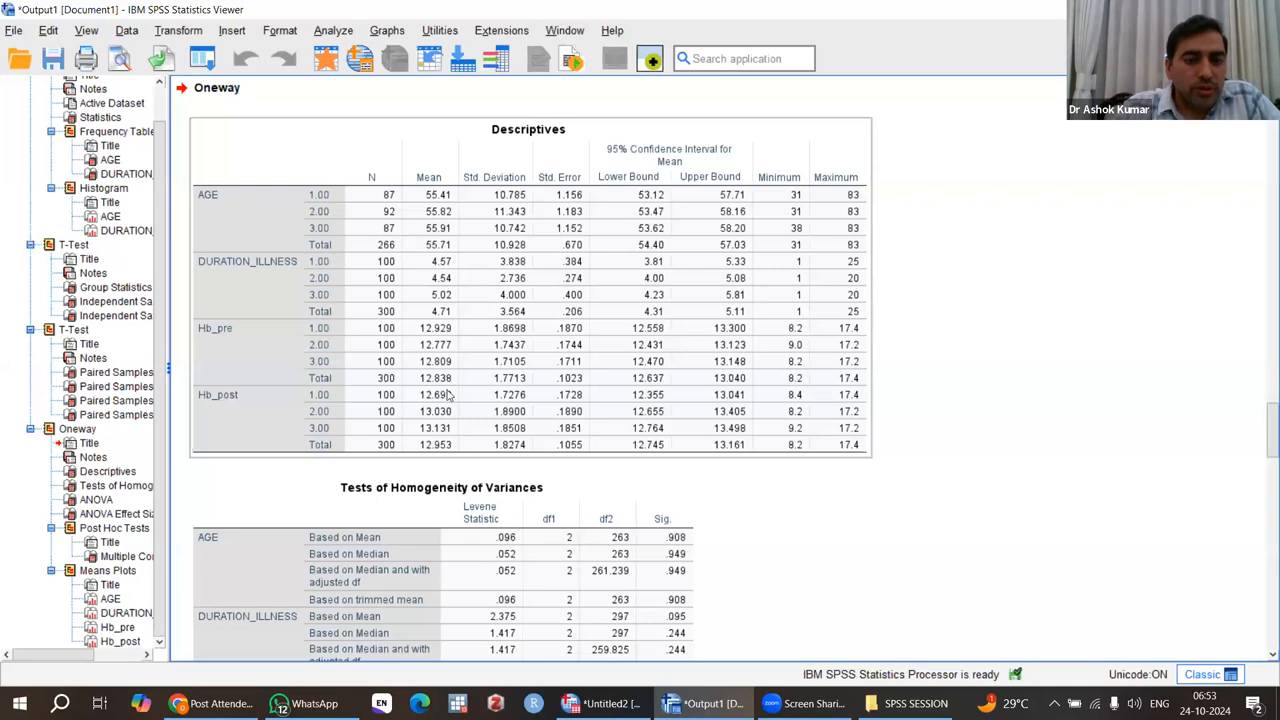
scroll(448, 396, "down", 6)
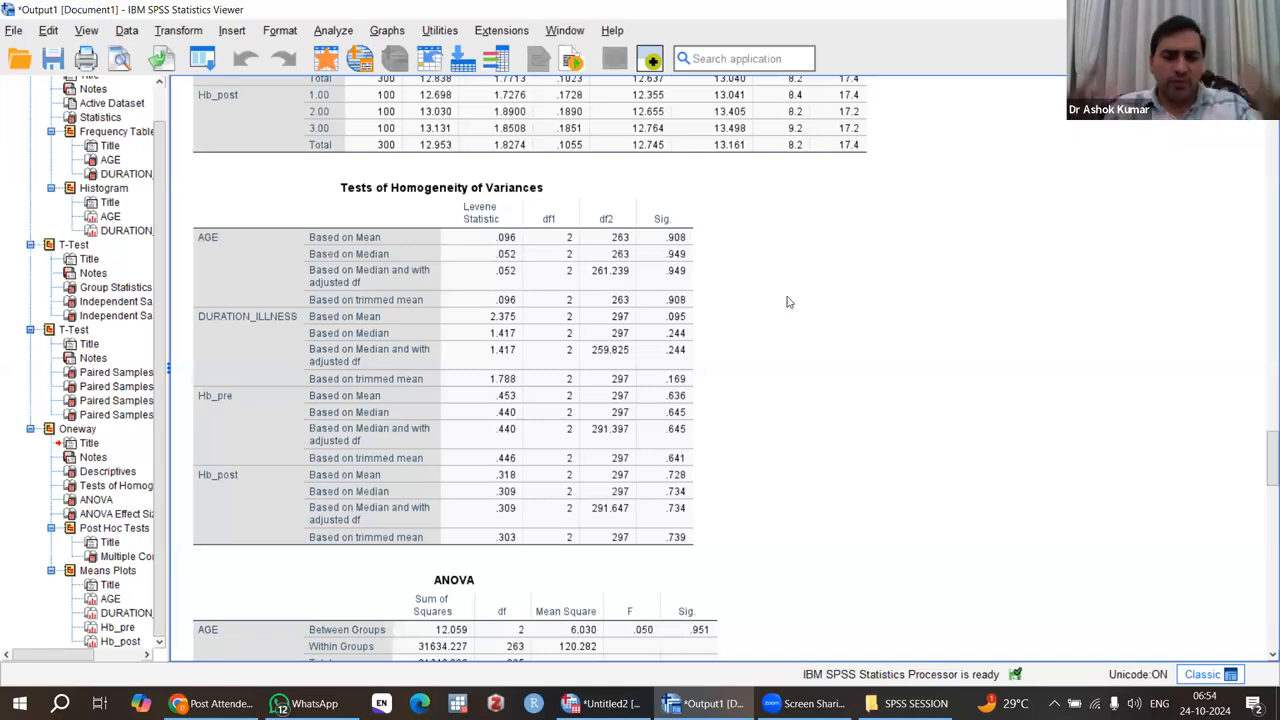
left_click(679, 228)
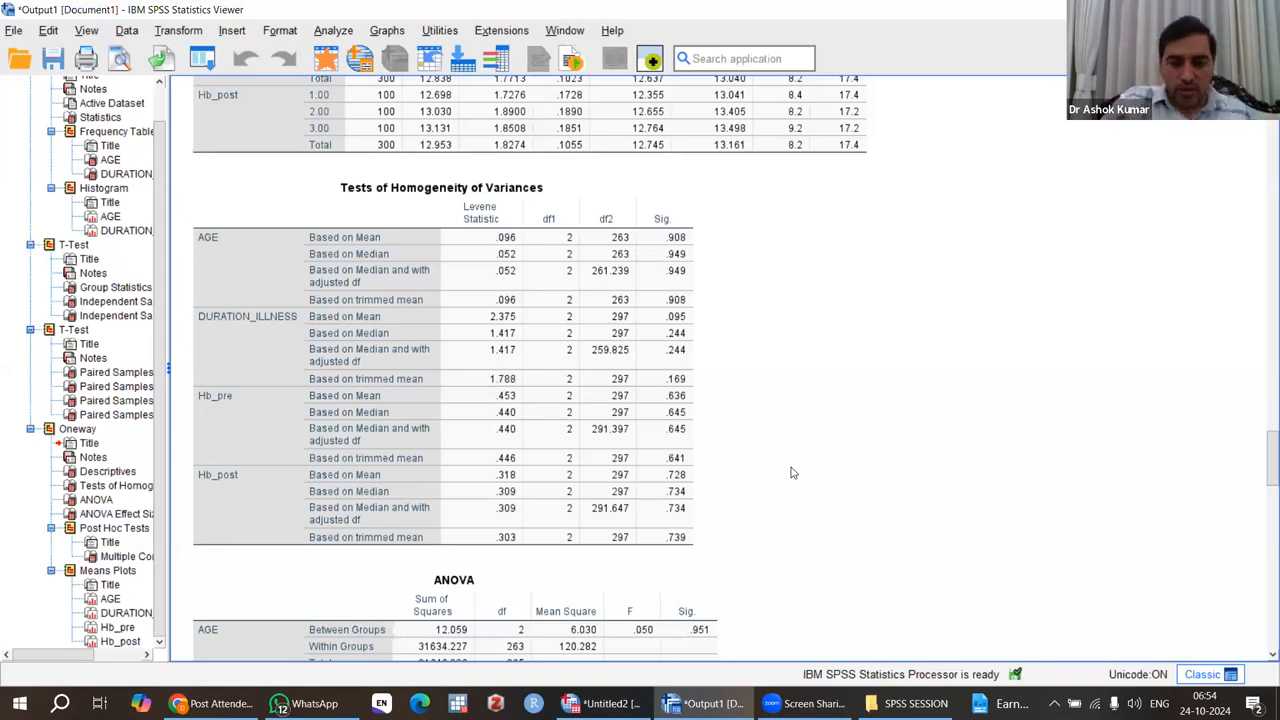
scroll(792, 472, "down", 3)
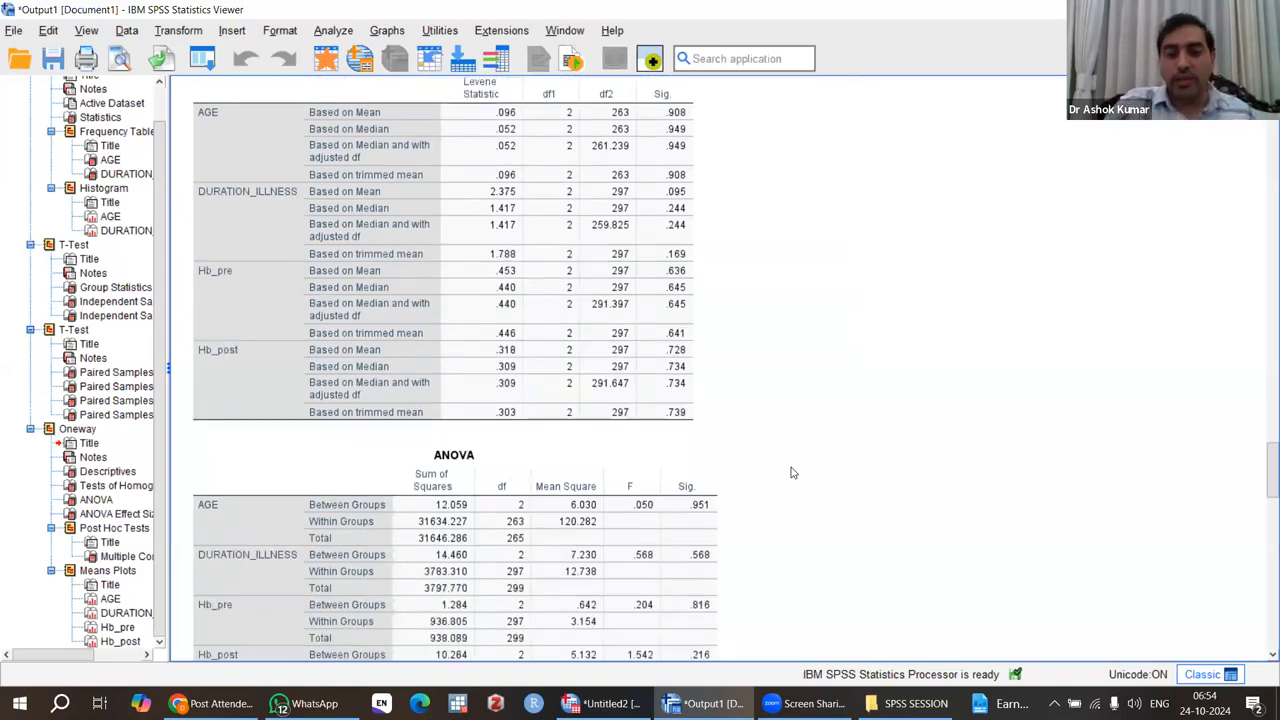
scroll(792, 472, "down", 3)
left_click(316, 328)
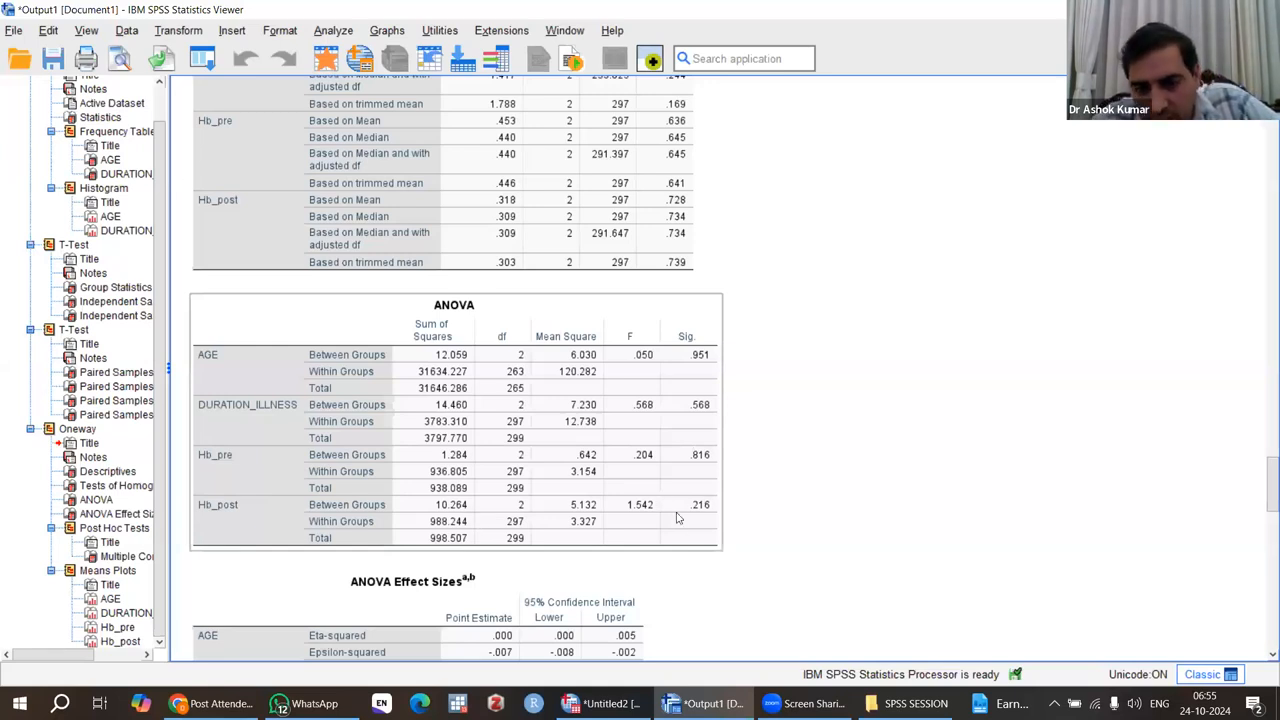
left_click(855, 500)
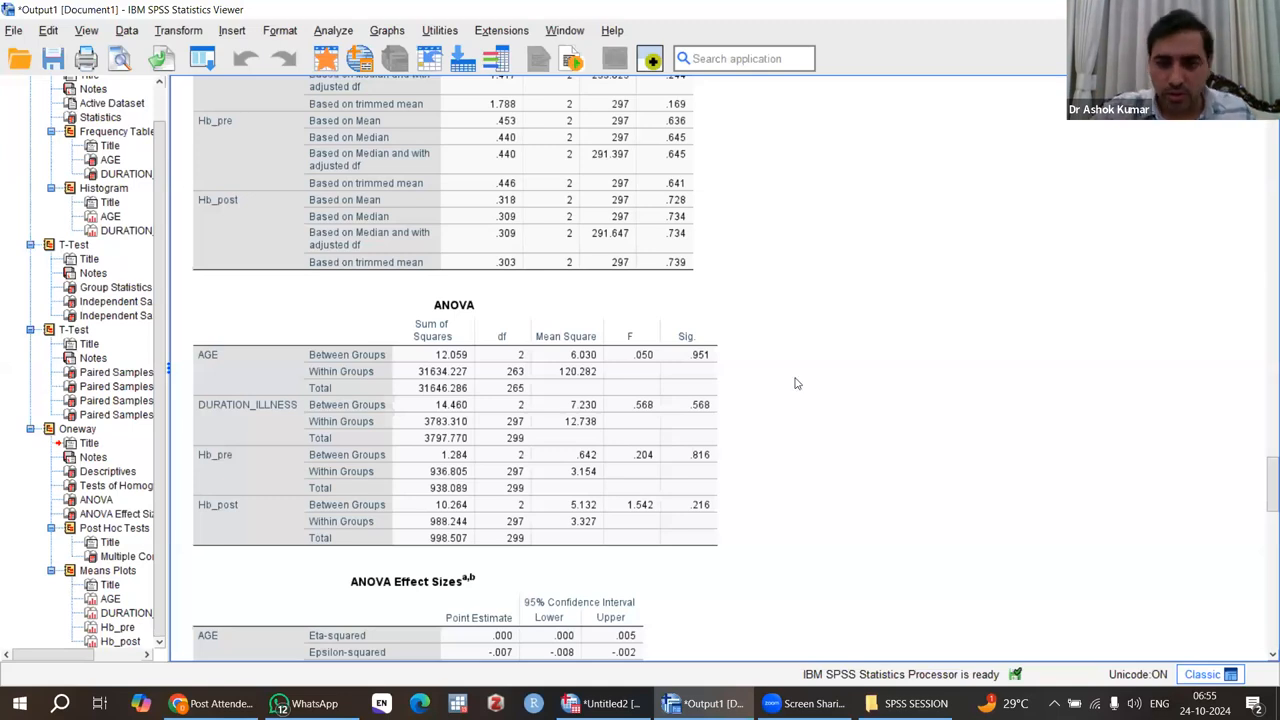
scroll(797, 383, "up", 3)
scroll(797, 383, "down", 5)
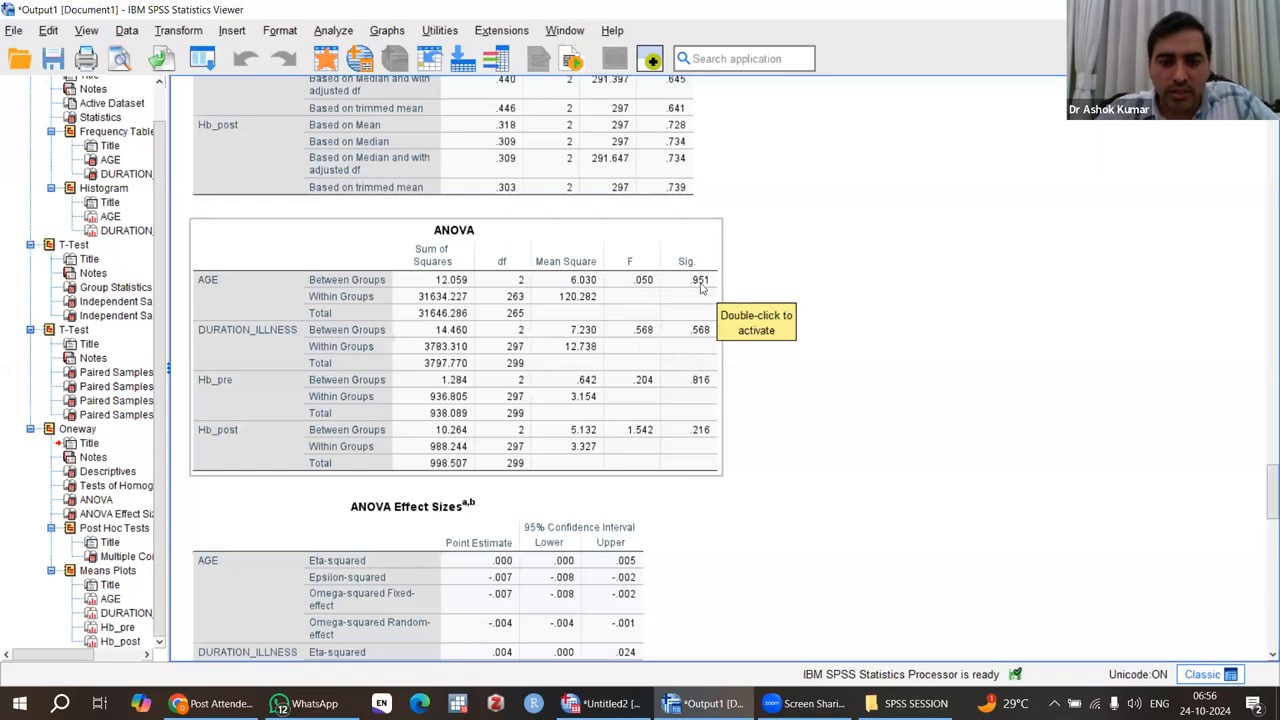
scroll(823, 449, "down", 5)
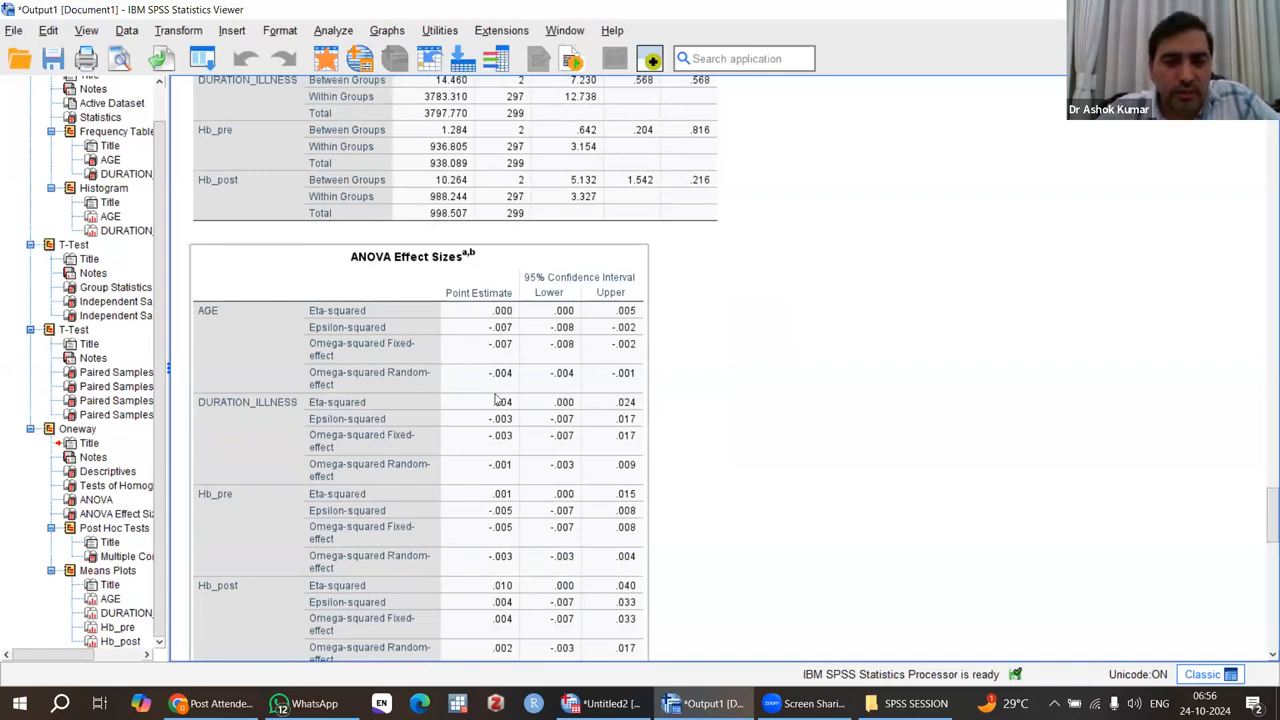
left_click(825, 434)
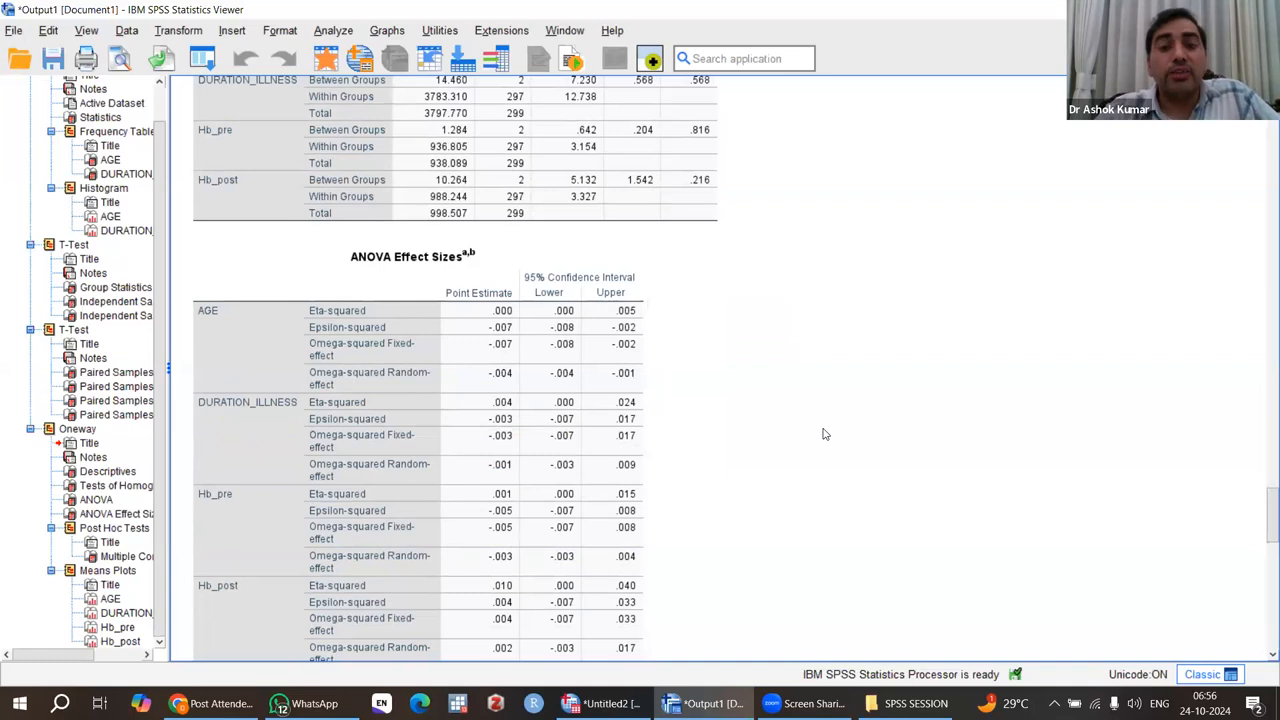
left_click(559, 395)
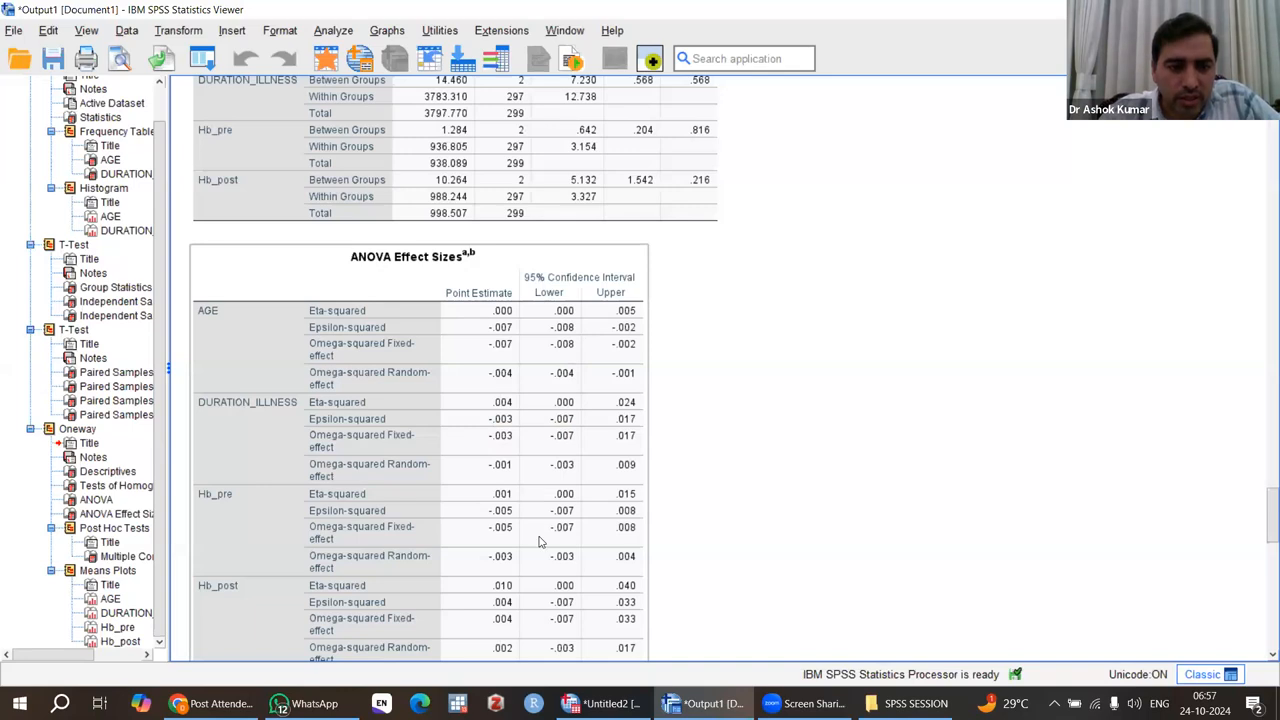
Examine the effect sizes and the Bonferroni Multiple Comparisons table in relation to the ANOVA table.
scroll(509, 338, "down", 3)
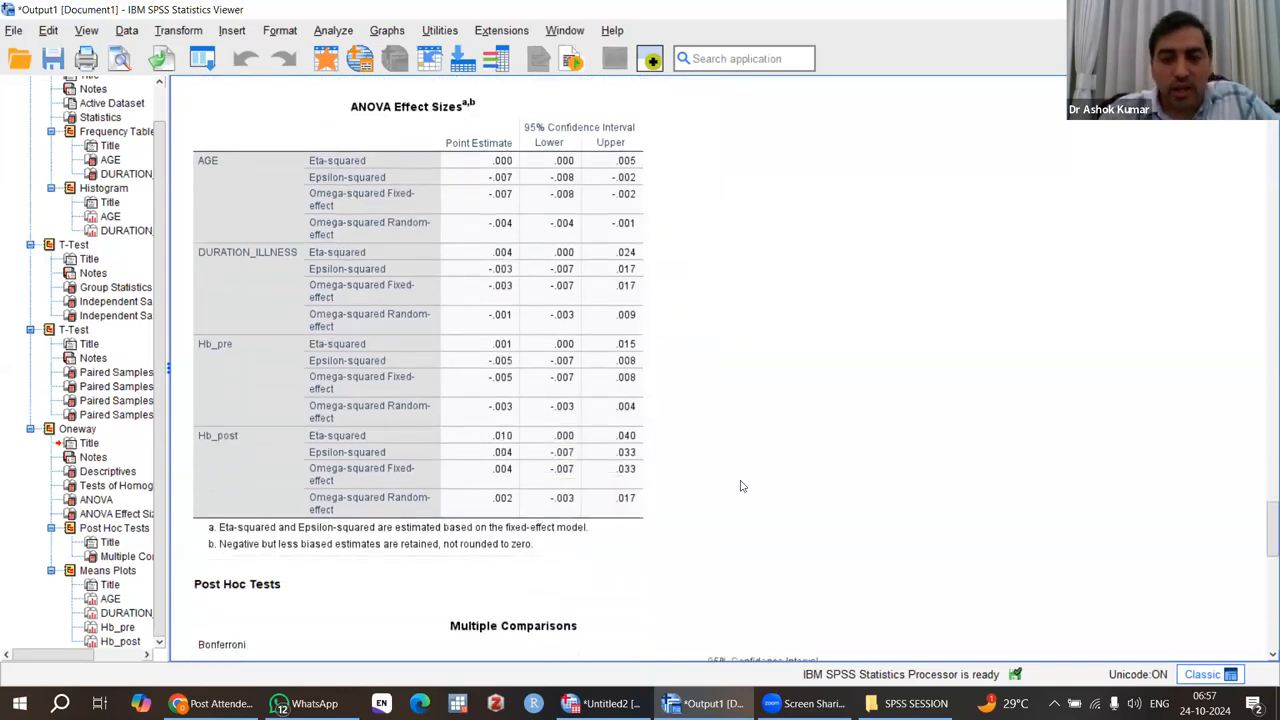
scroll(740, 485, "down", 3)
scroll(741, 486, "down", 7)
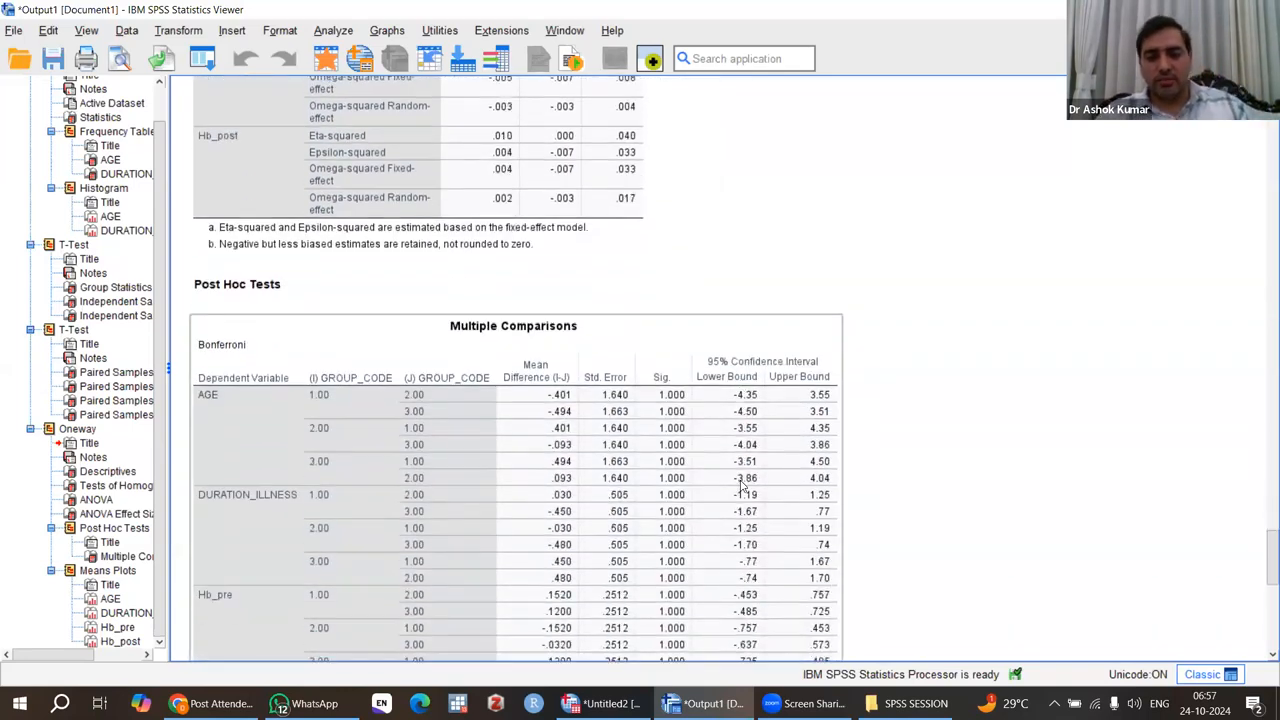
scroll(742, 486, "down", 1)
scroll(742, 486, "up", 1)
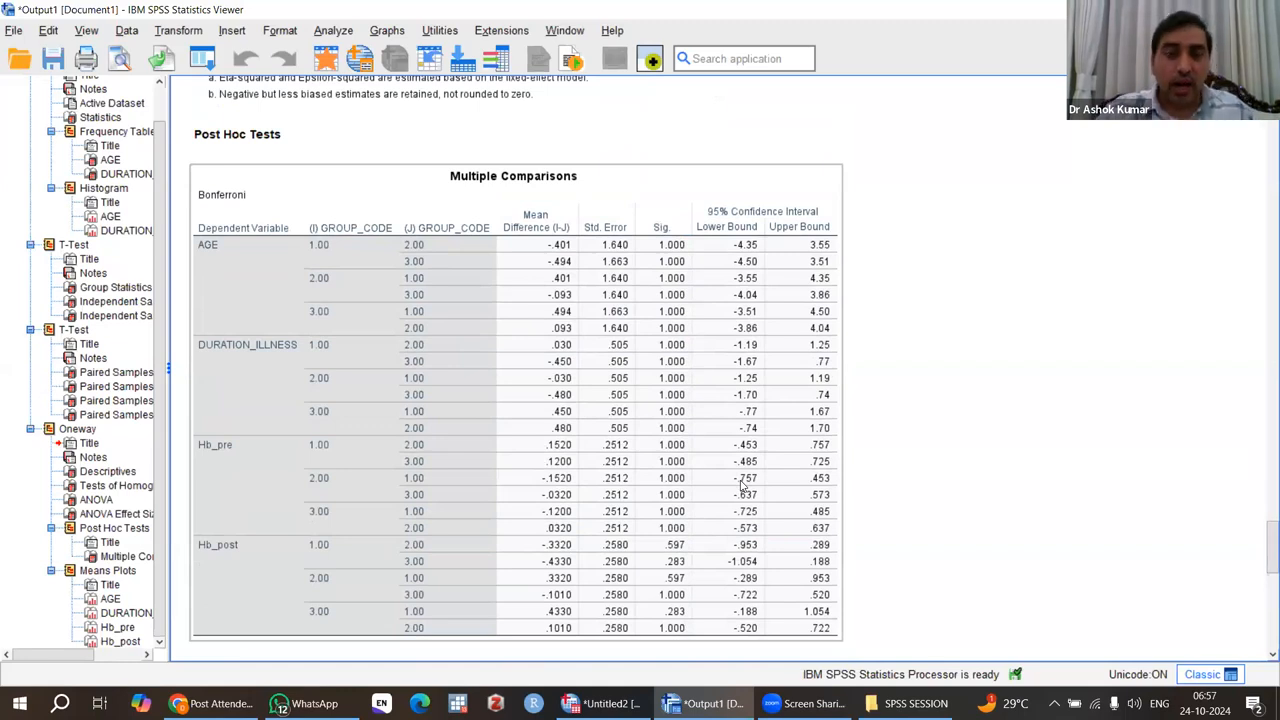
scroll(743, 487, "up", 10)
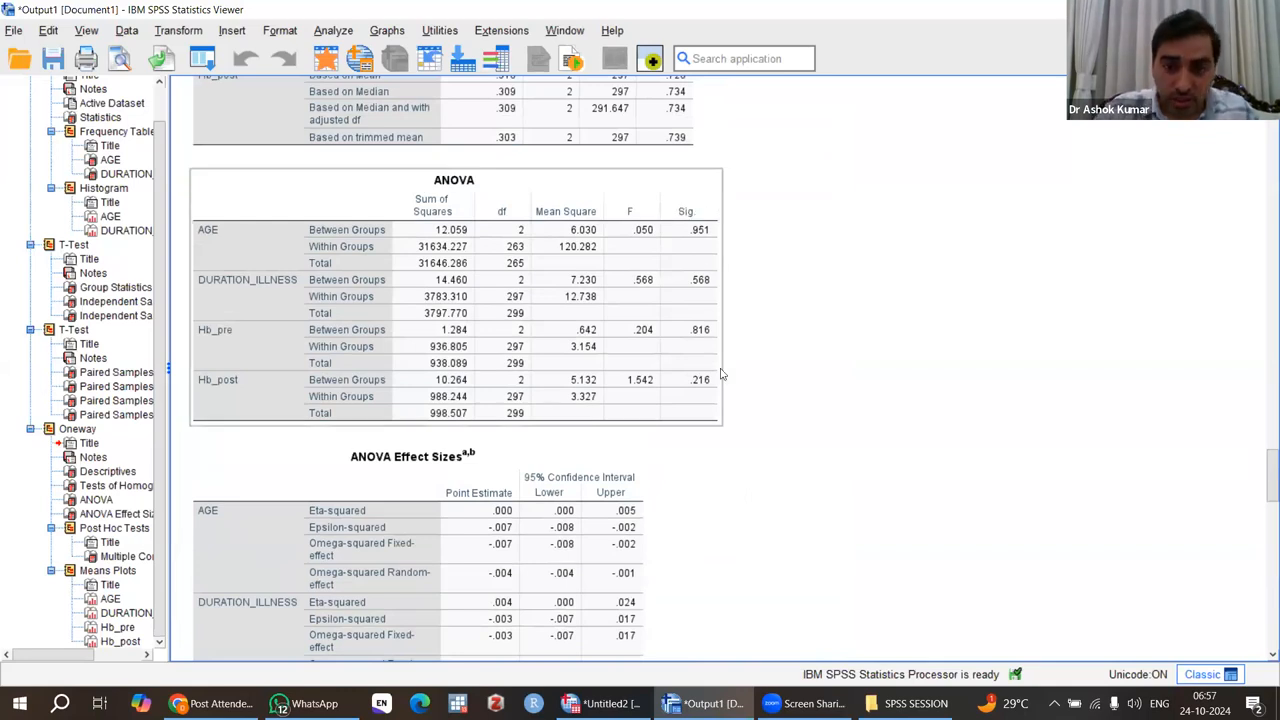
scroll(825, 430, "down", 15)
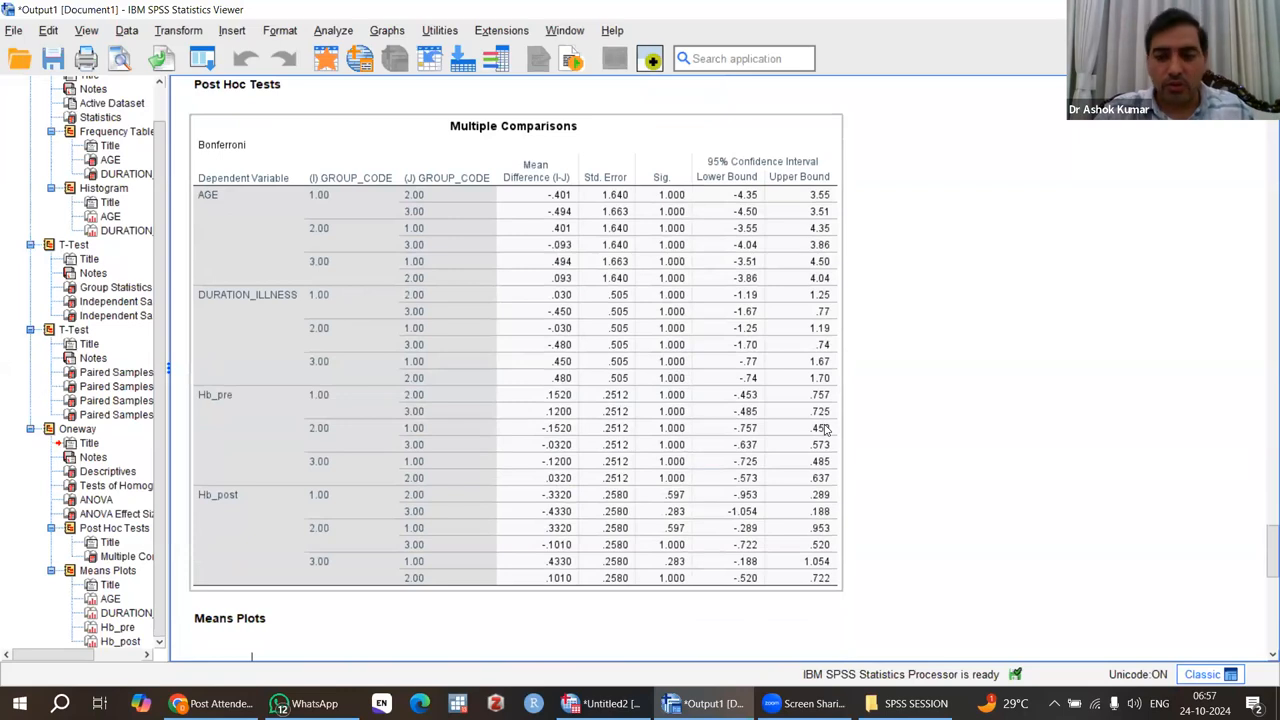
scroll(825, 430, "up", 12)
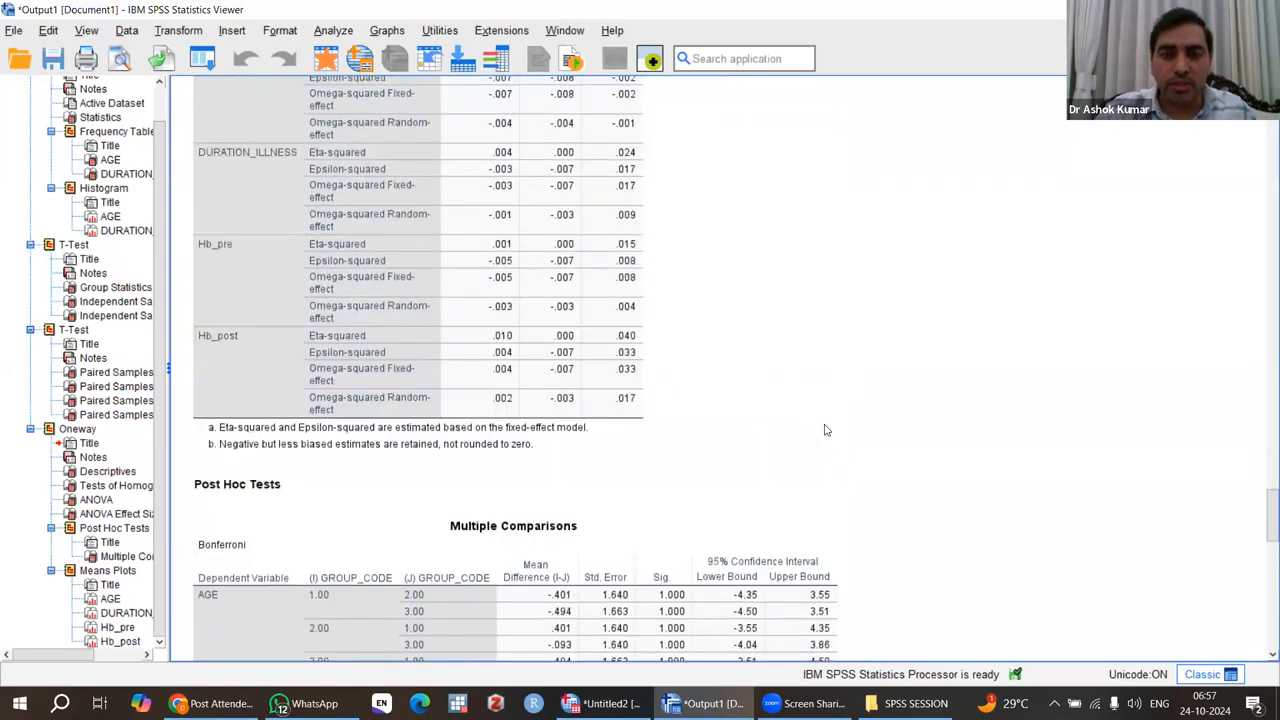
scroll(825, 430, "up", 1)
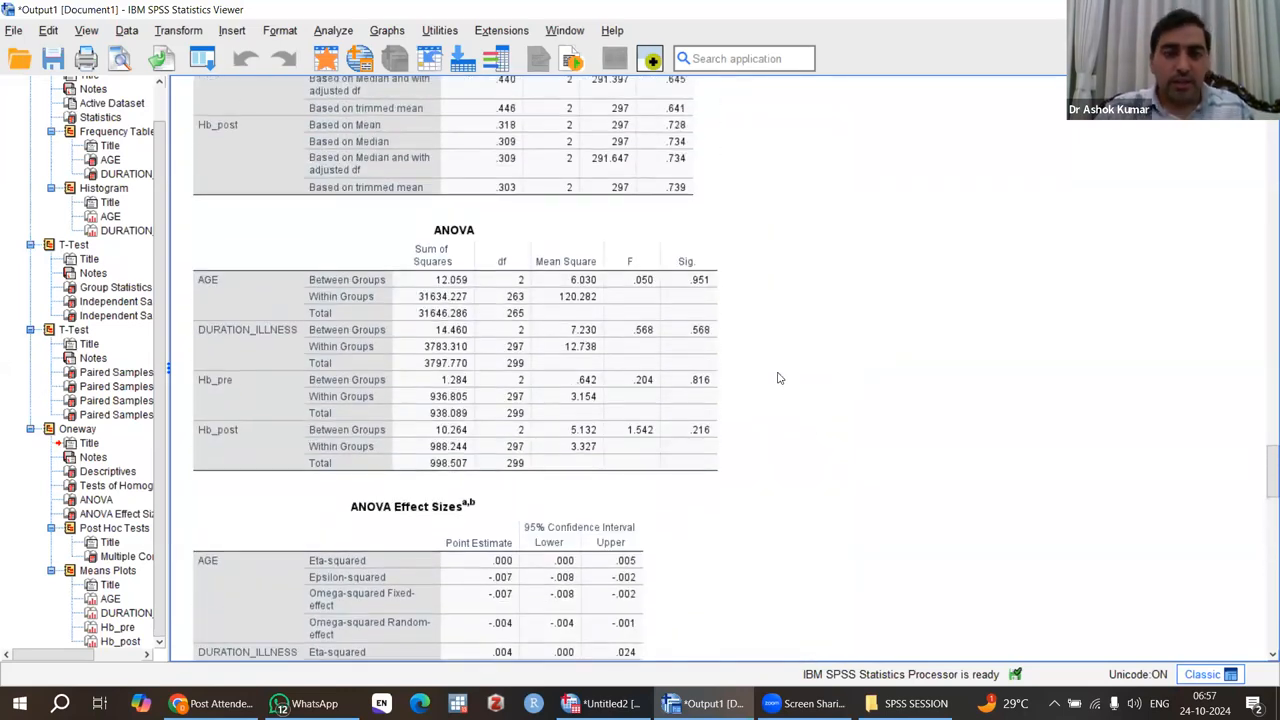
Examine the F and Sig. values in the ANOVA table for each dependent variable.
left_click(213, 281)
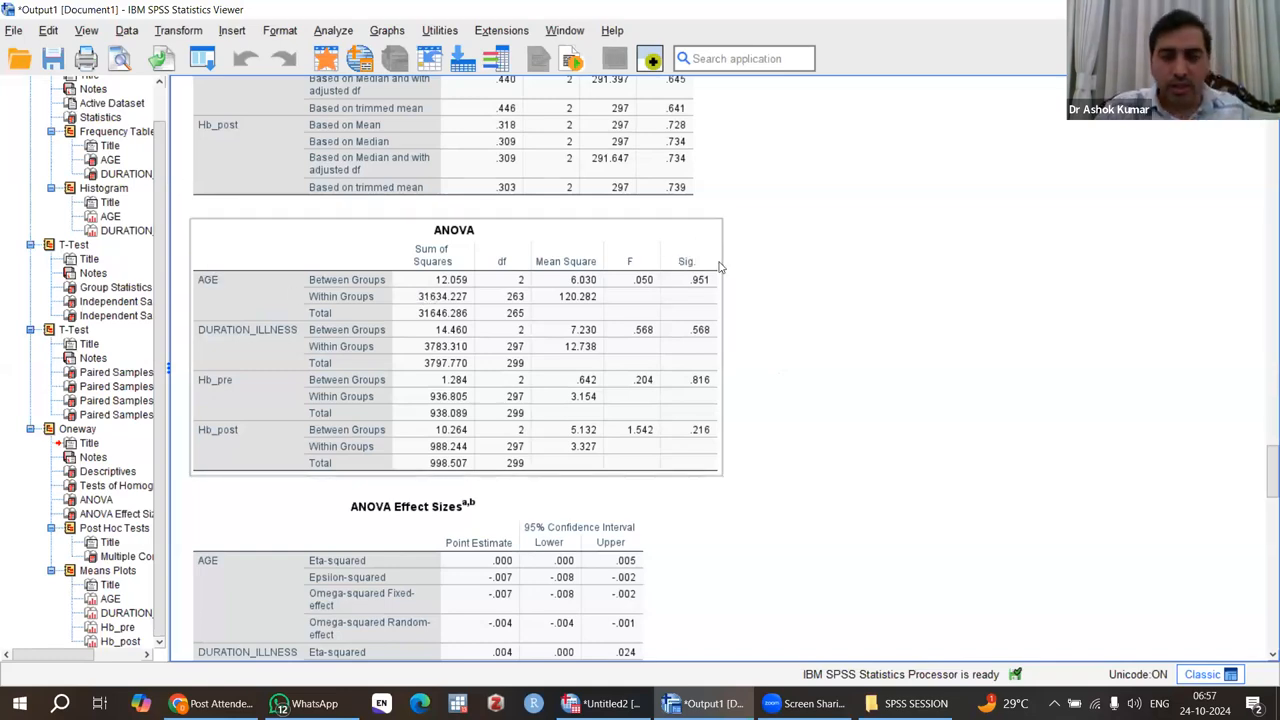
left_click(824, 329)
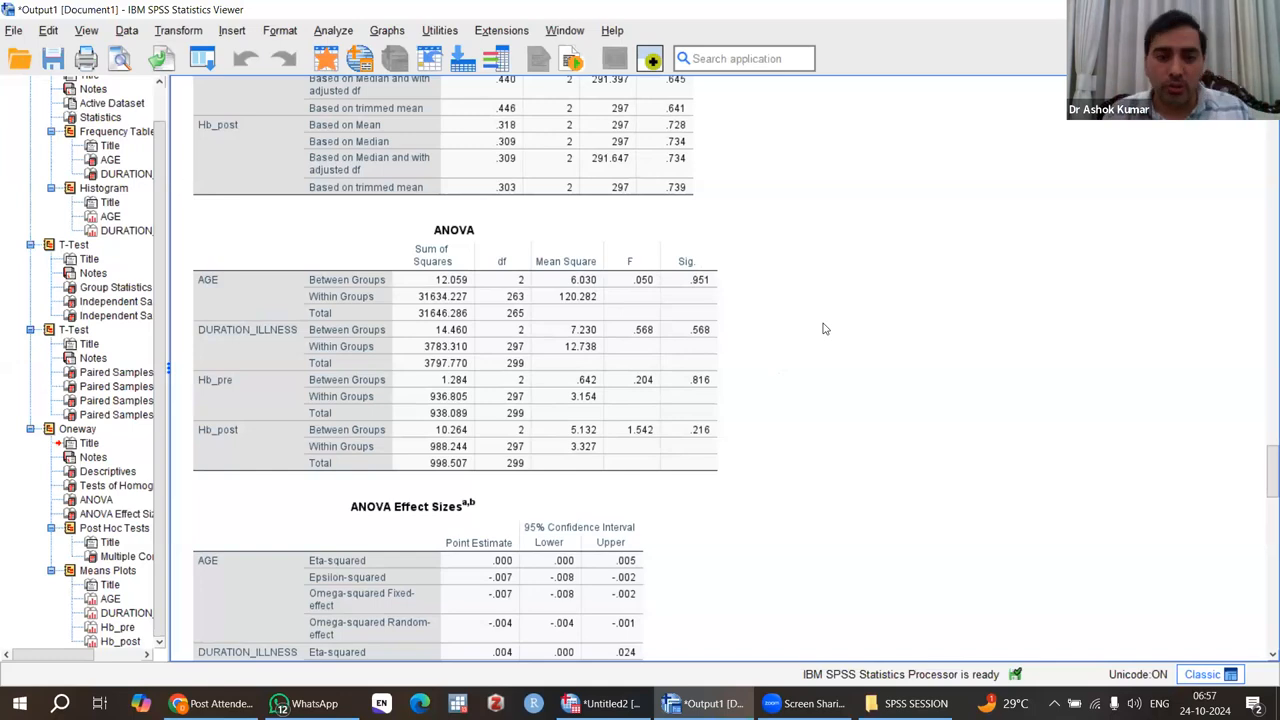
left_click(639, 271)
left_click(763, 297)
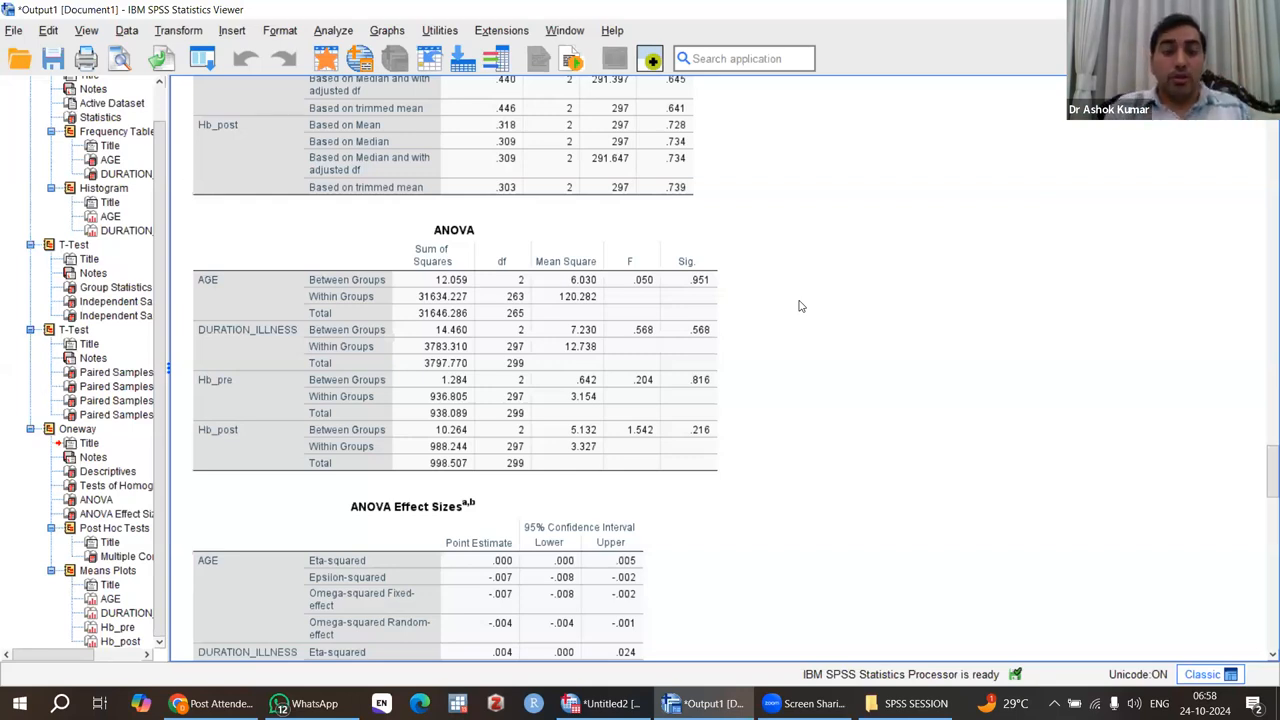
left_click(690, 280)
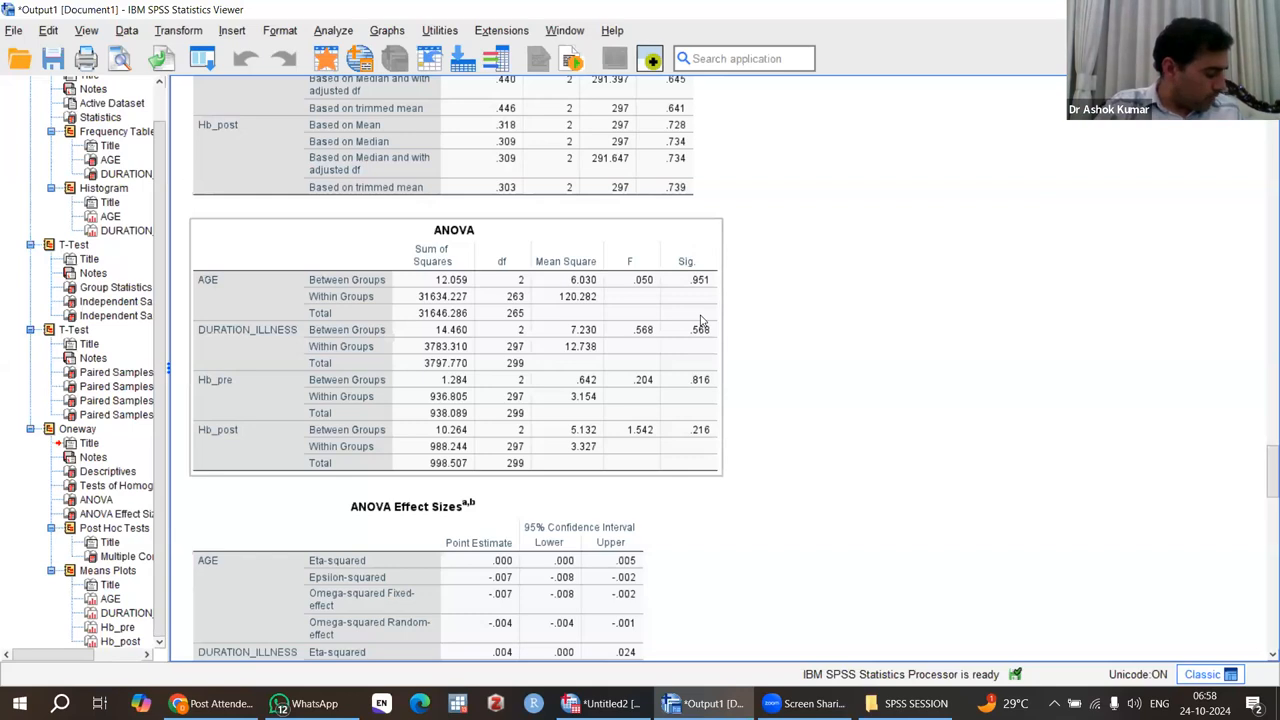
left_click(824, 338)
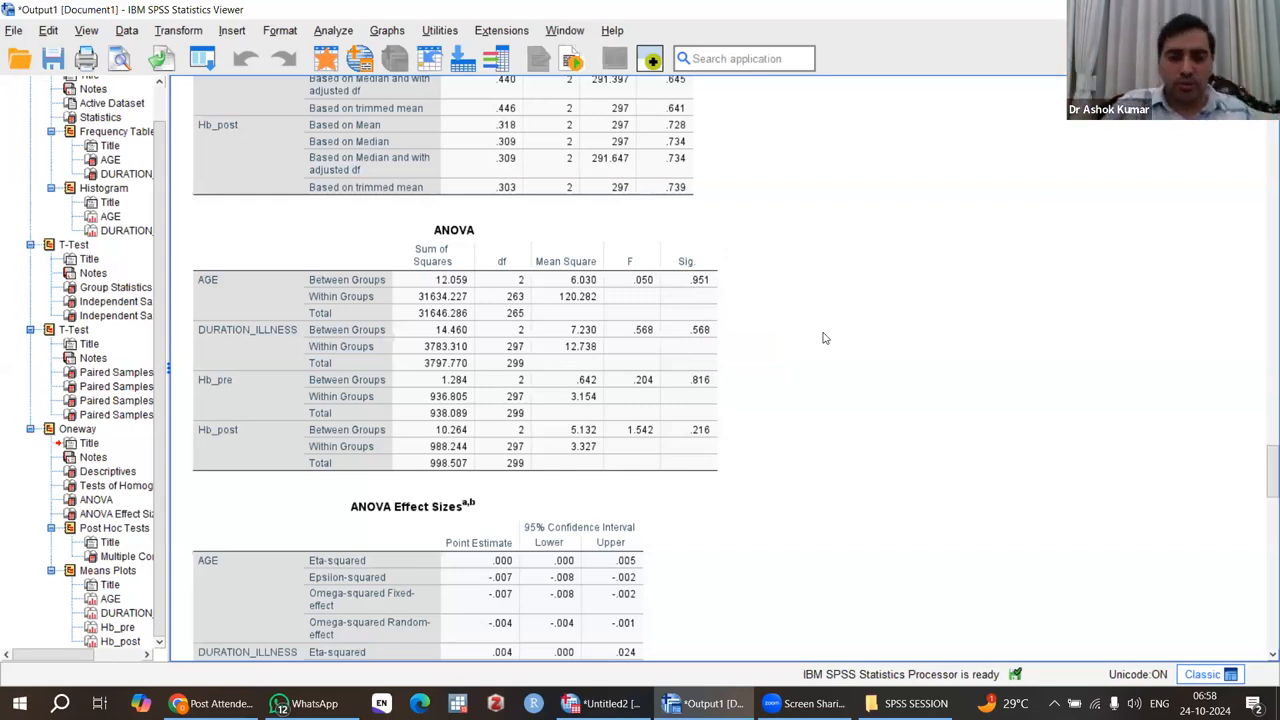
left_click(686, 306)
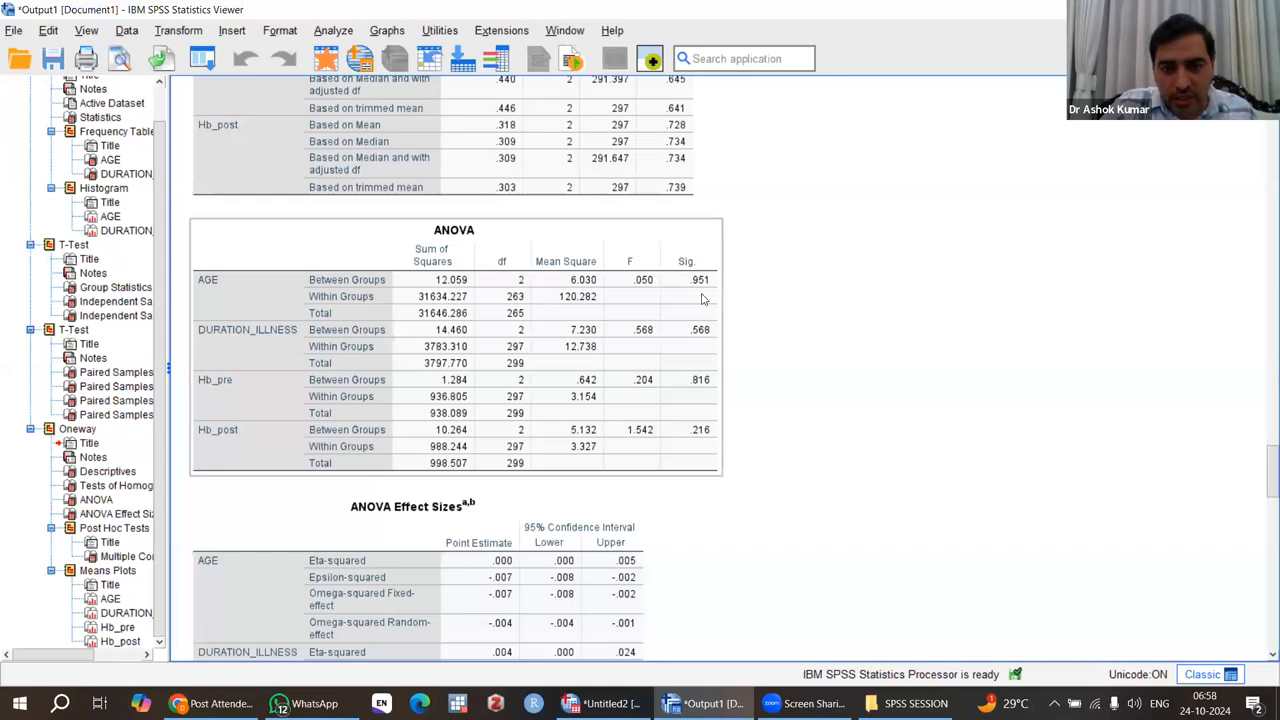
left_click(864, 442)
Examine the pairwise GROUP_CODE comparisons for each dependent variable in the Bonferroni Multiple Comparisons table.
scroll(864, 442, "down", 10)
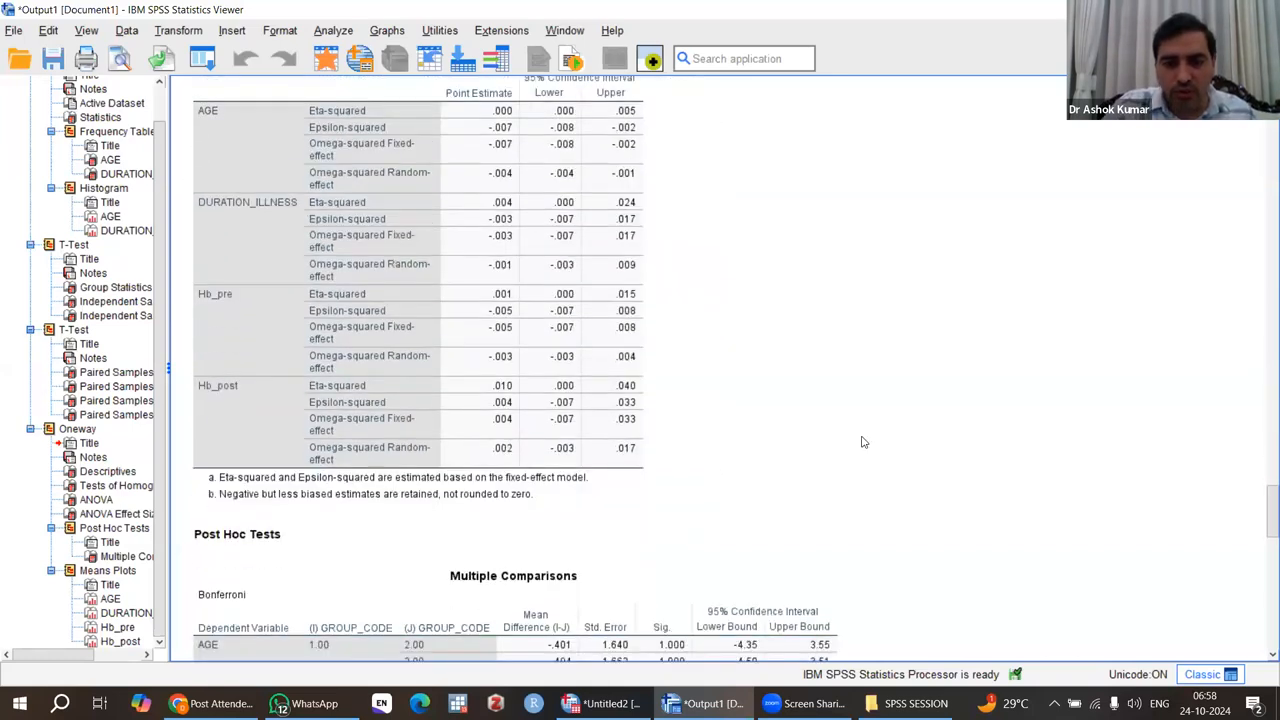
scroll(864, 442, "down", 1)
left_click(467, 260)
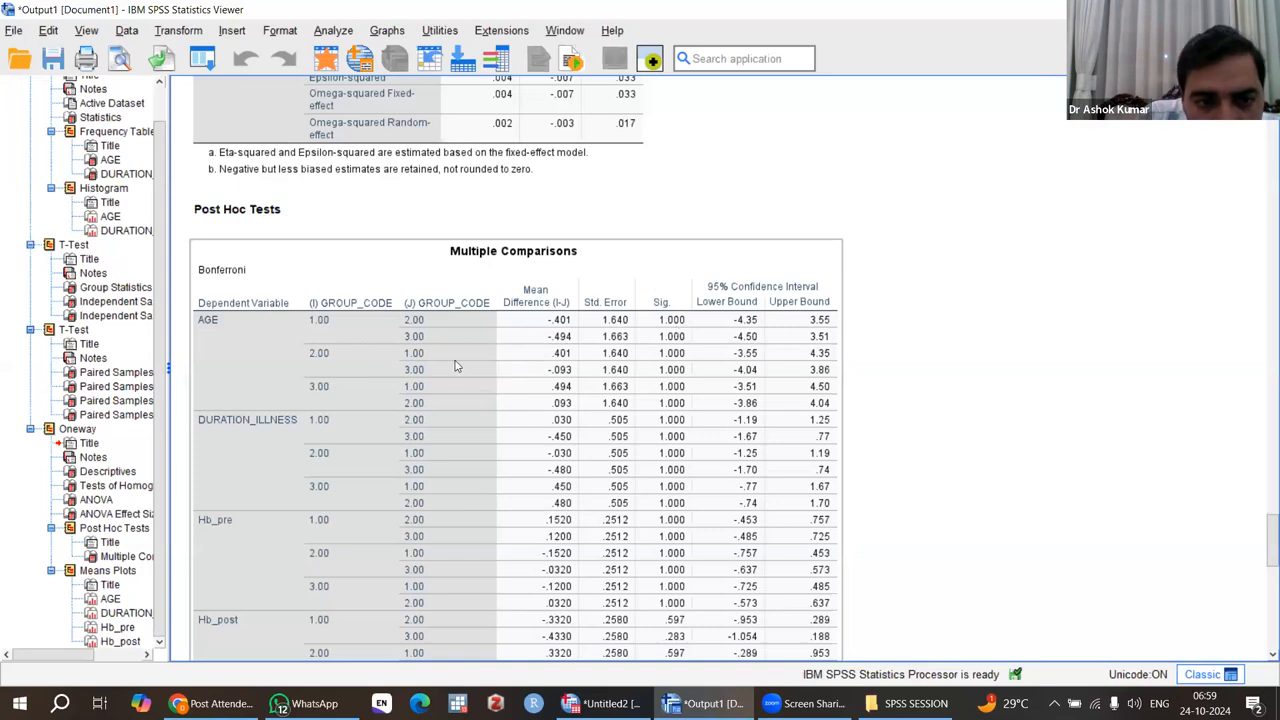
left_click(358, 353)
scroll(461, 360, "up", 2)
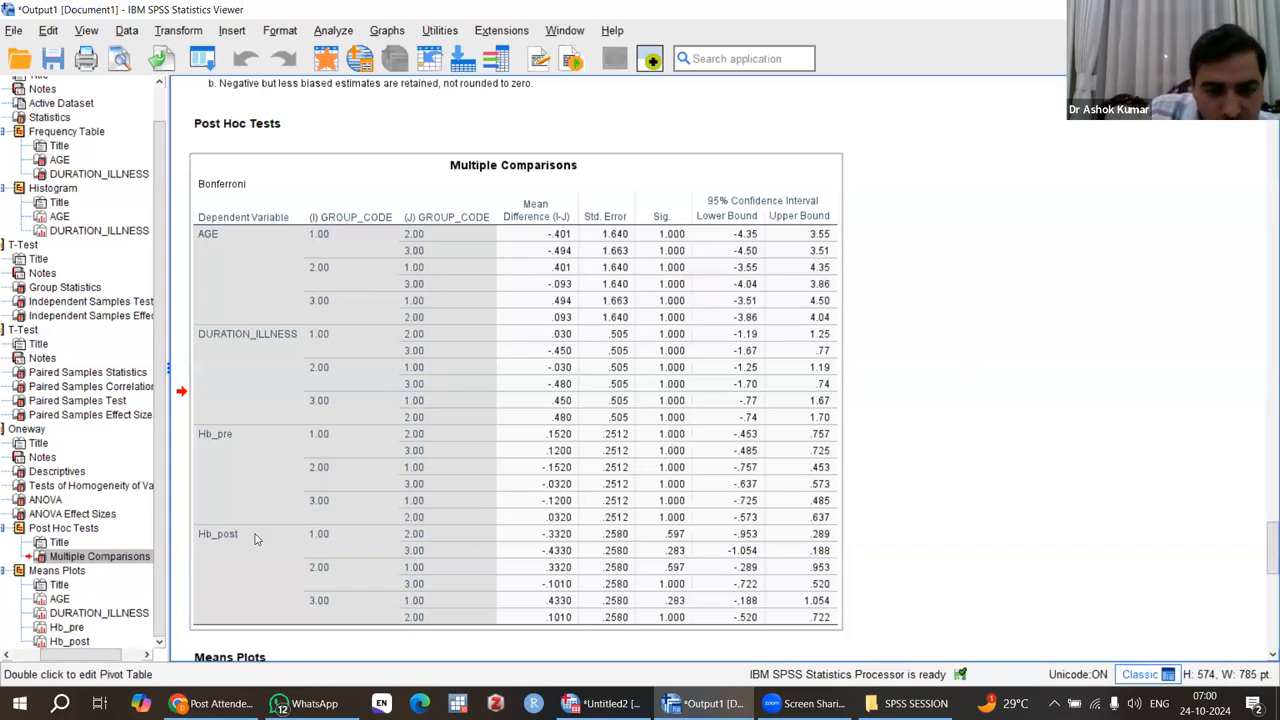
scroll(470, 535, "down", 2)
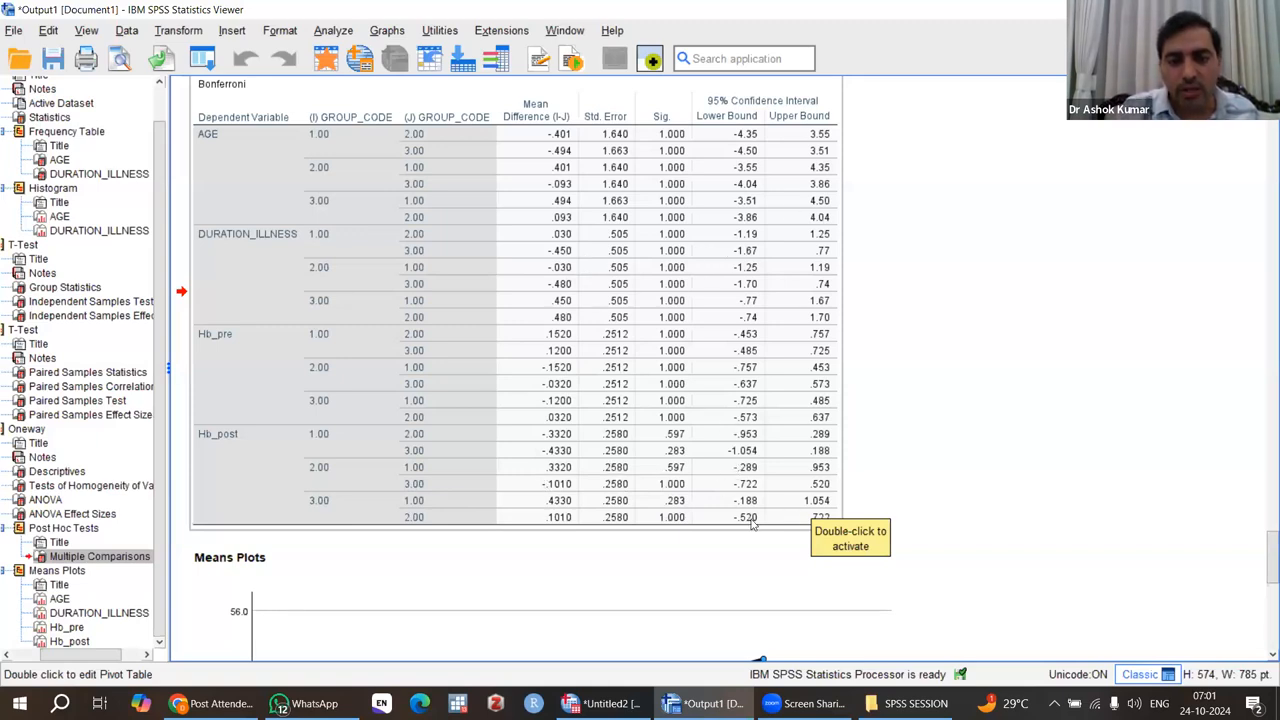
left_click_drag(752, 517, 911, 487)
Examine the means plots of AGE, DURATION_ILLNESS and Hb_pre across the GROUP_CODE groups.
scroll(911, 487, "down", 5)
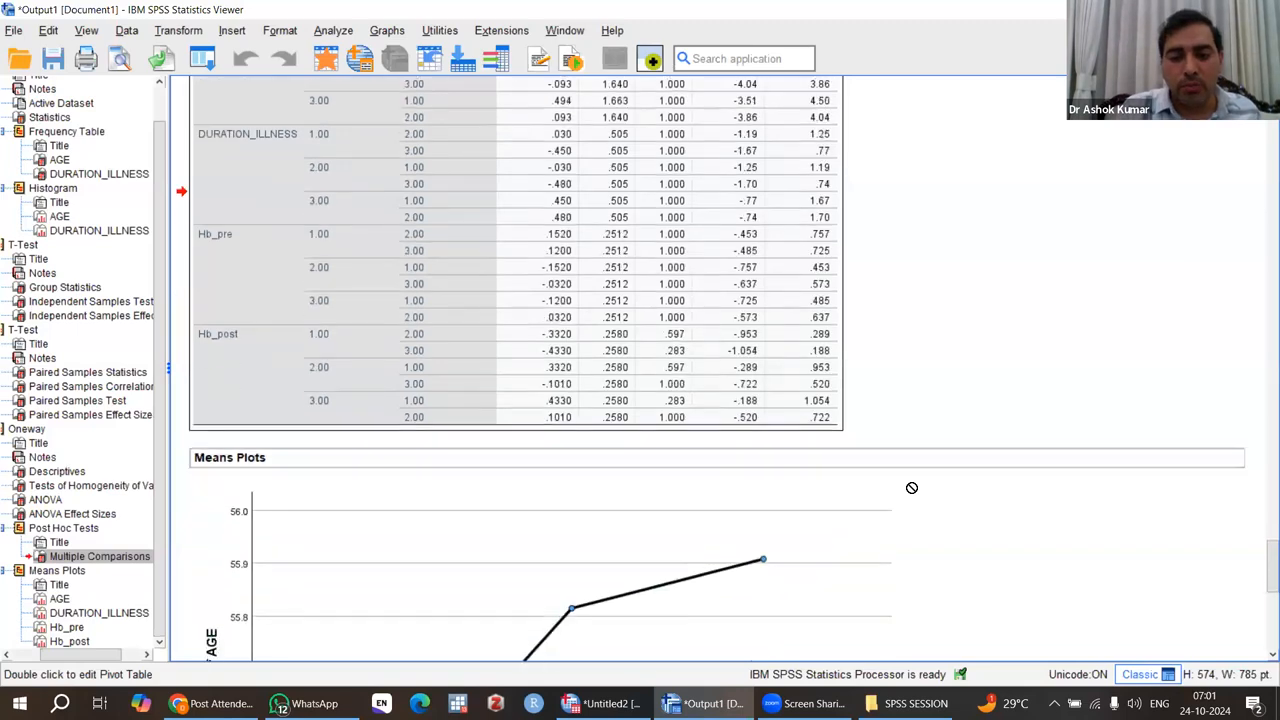
scroll(911, 487, "down", 1)
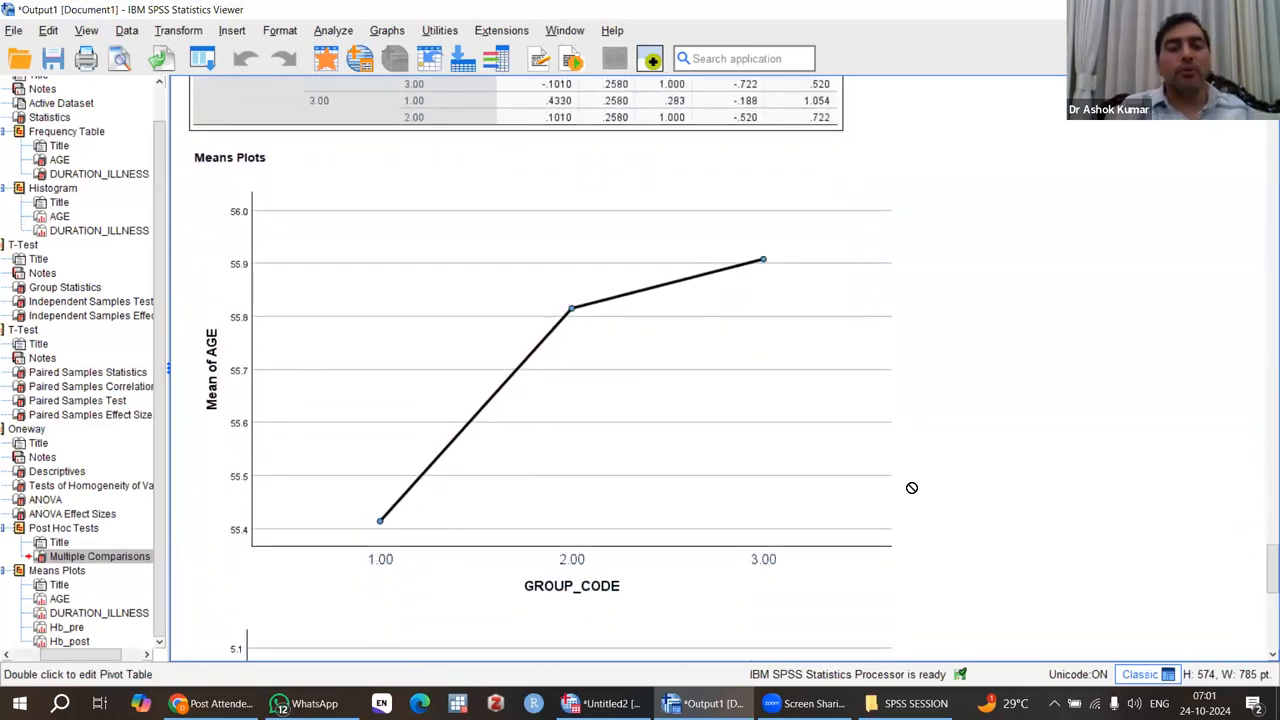
left_click(823, 540)
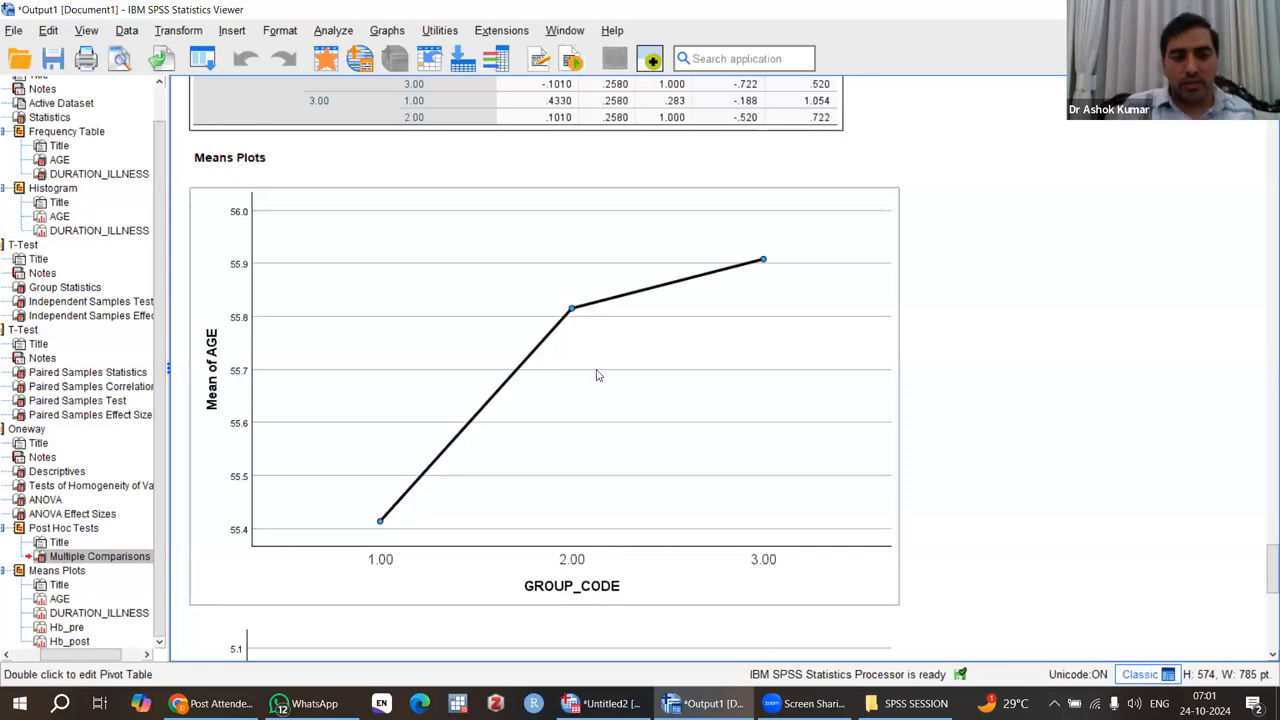
scroll(703, 347, "down", 10)
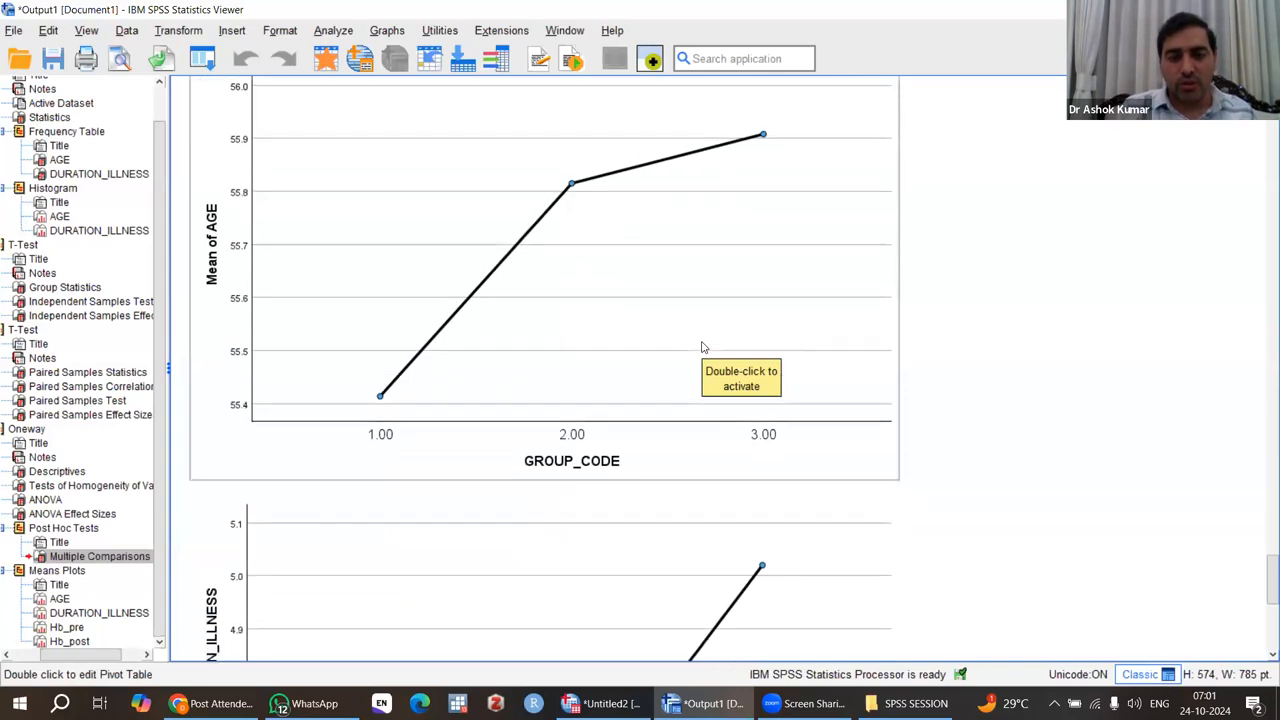
scroll(703, 347, "down", 2)
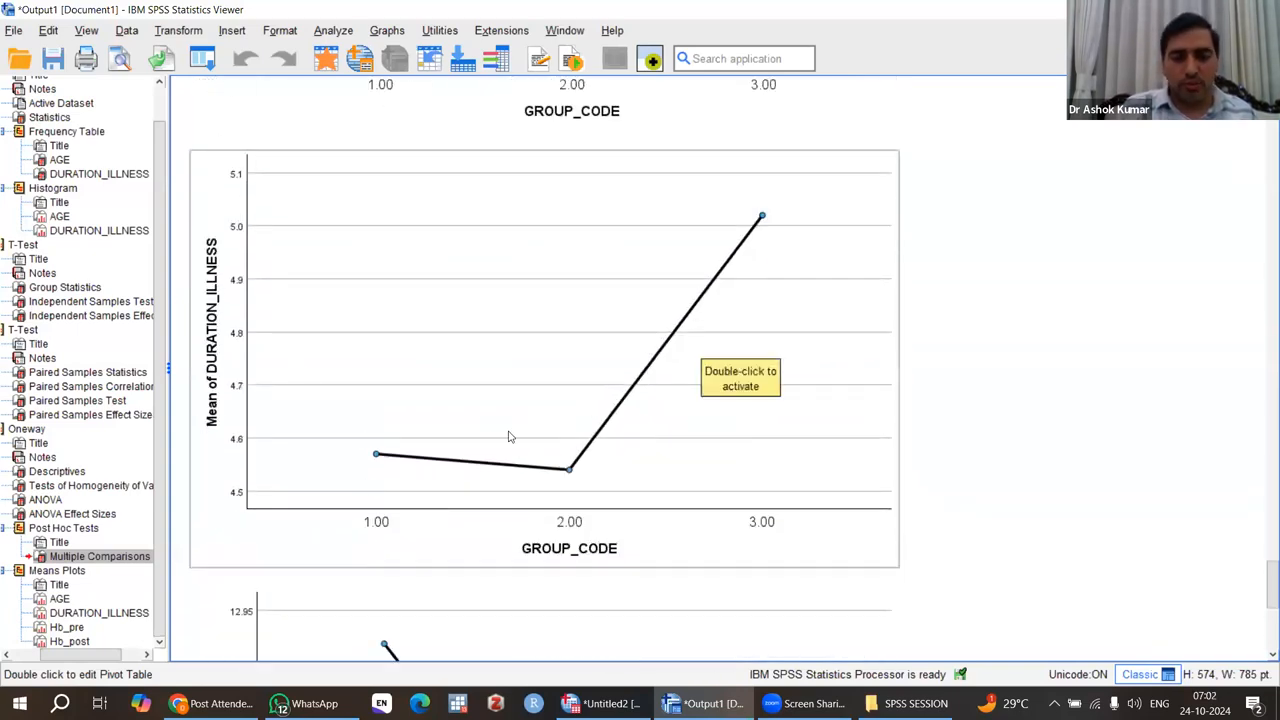
scroll(680, 293, "down", 20)
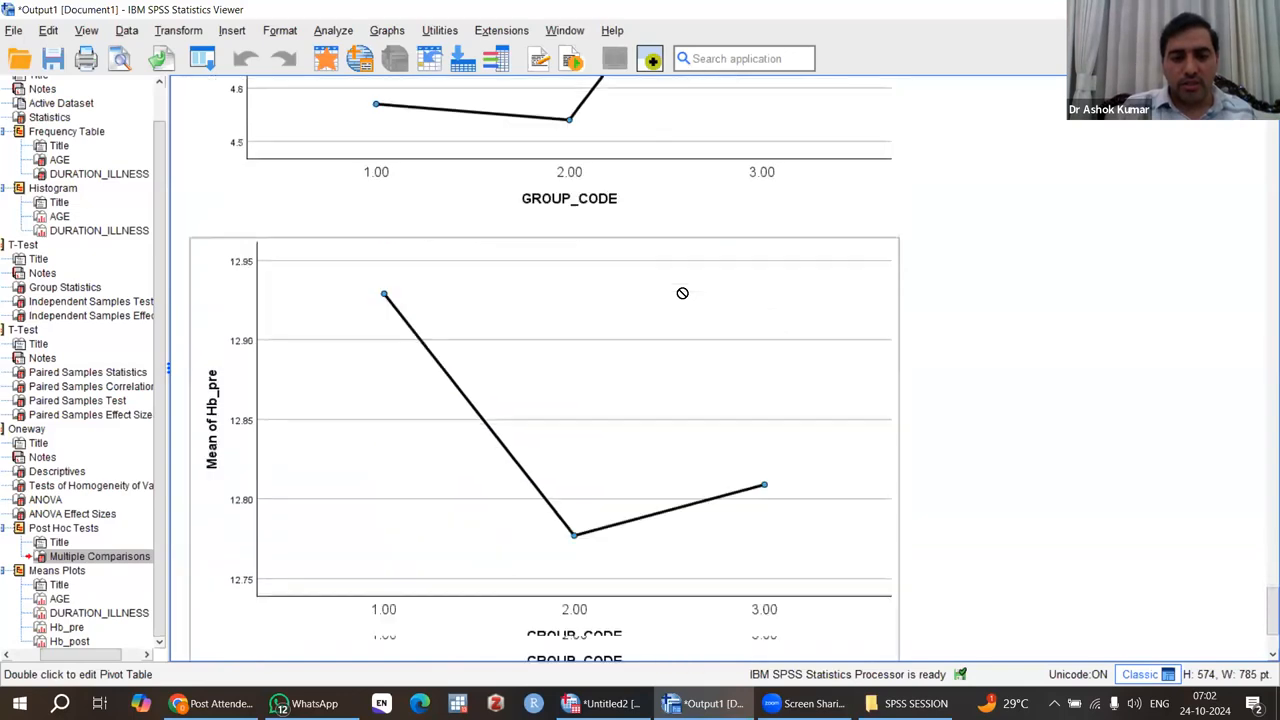
scroll(682, 293, "up", 20)
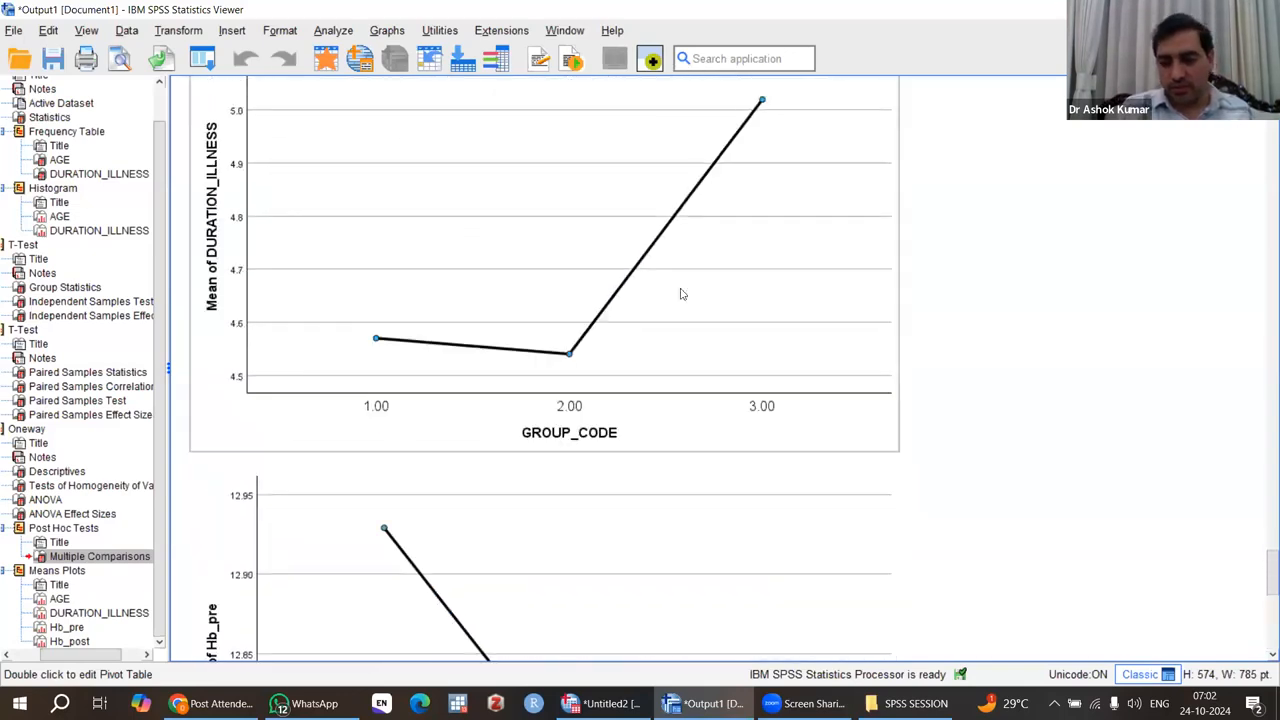
Review the earlier output, from the Oneway descriptives and both T-Test sections back to the Frequencies tables.
scroll(682, 293, "up", 20)
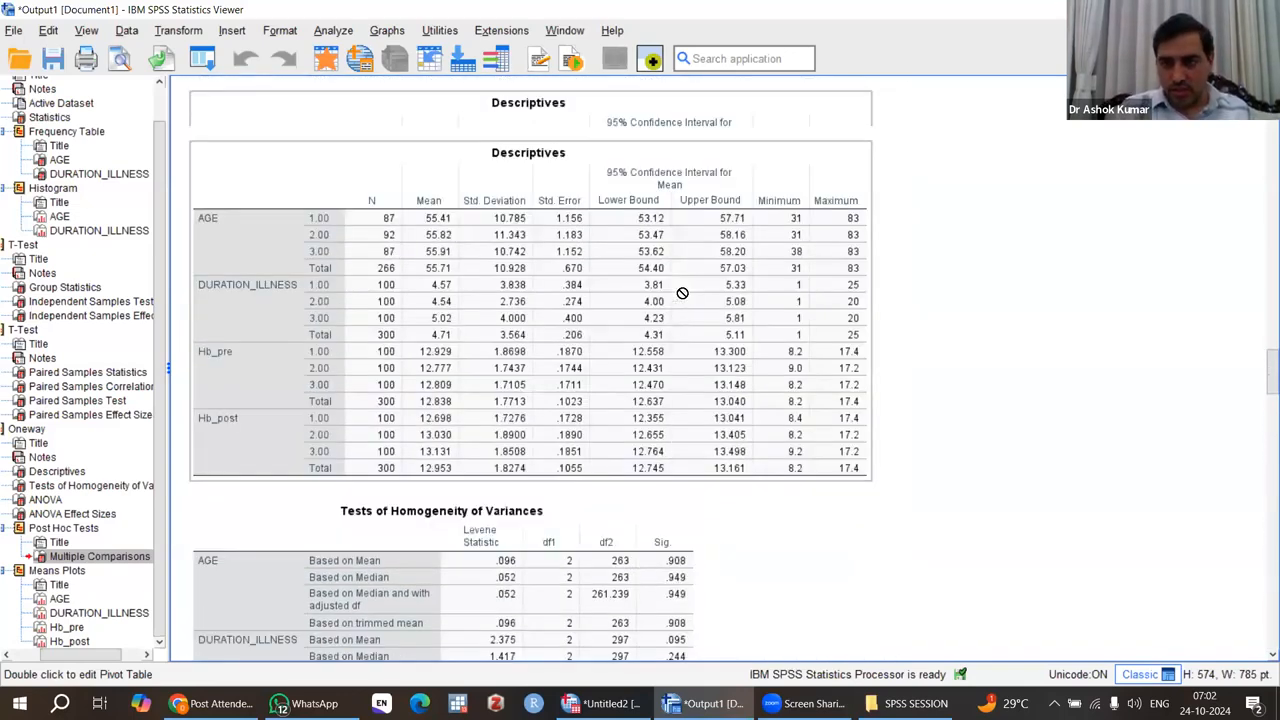
scroll(682, 293, "down", 15)
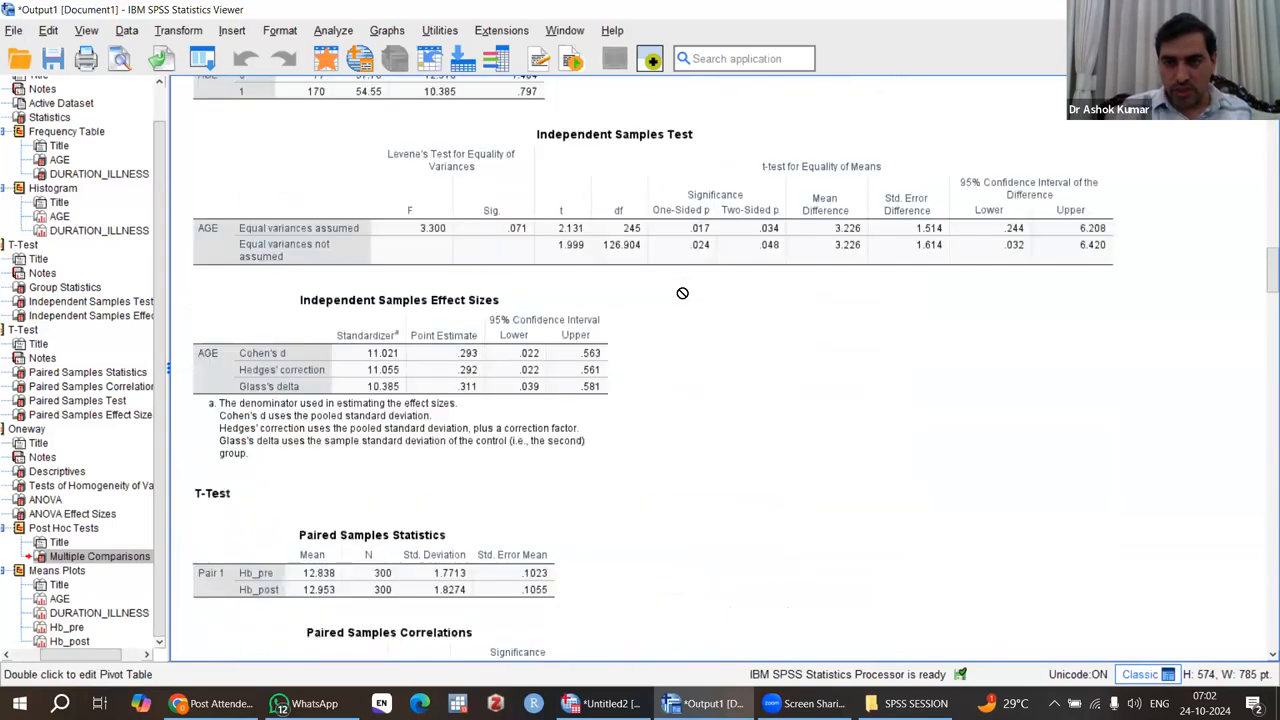
scroll(682, 293, "down", 5)
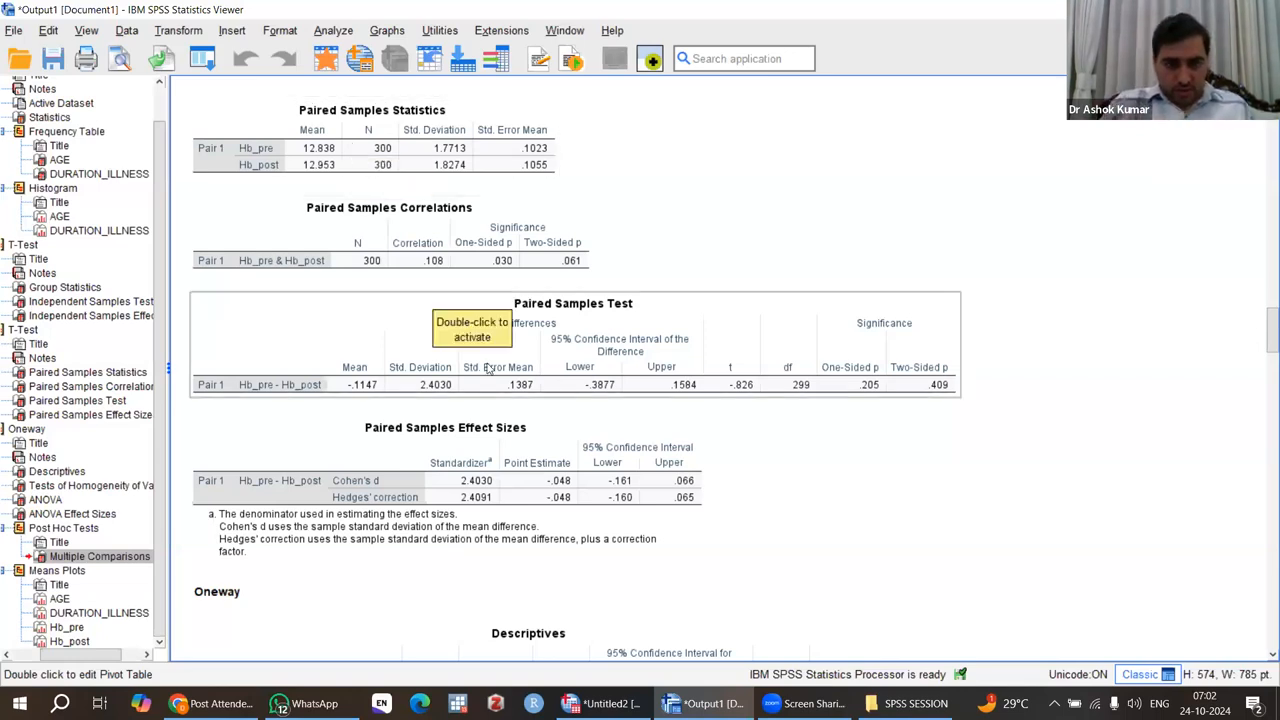
scroll(486, 366, "up", 10)
scroll(489, 367, "up", 15)
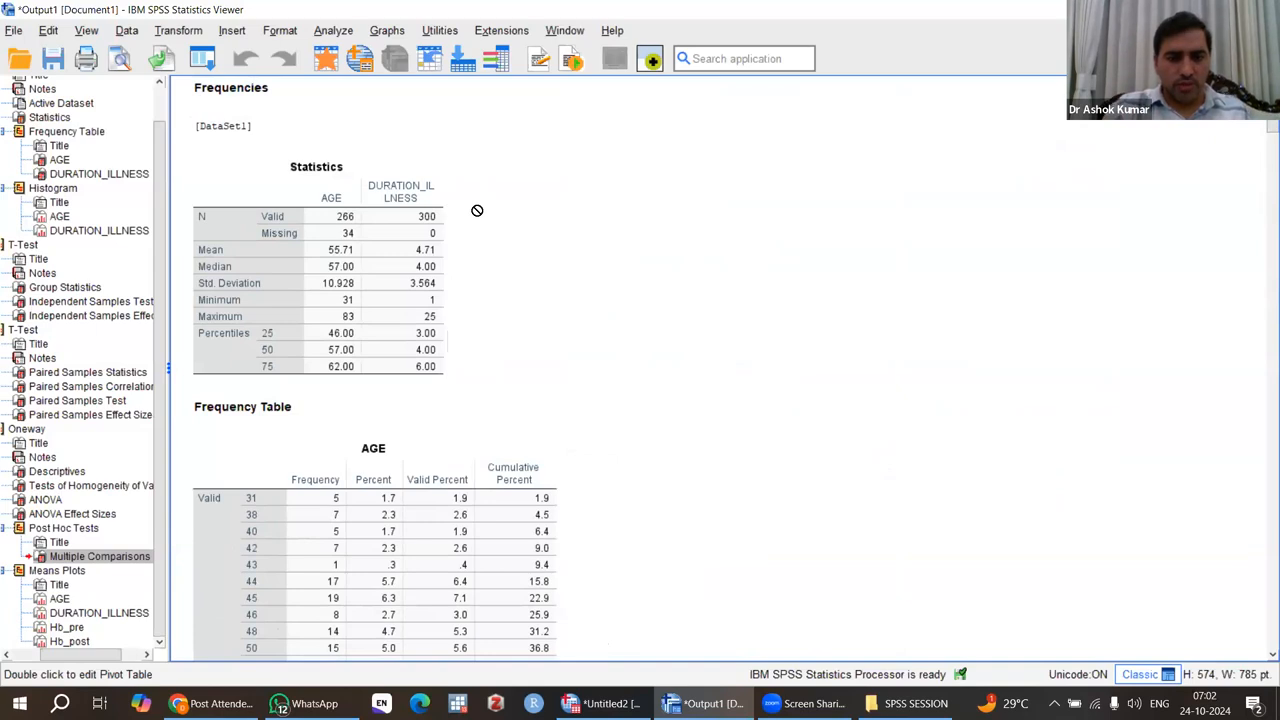
Open the value labels of GROUP_CODE in the Data Editor and label value 1 as CONTROL.
left_click(324, 60)
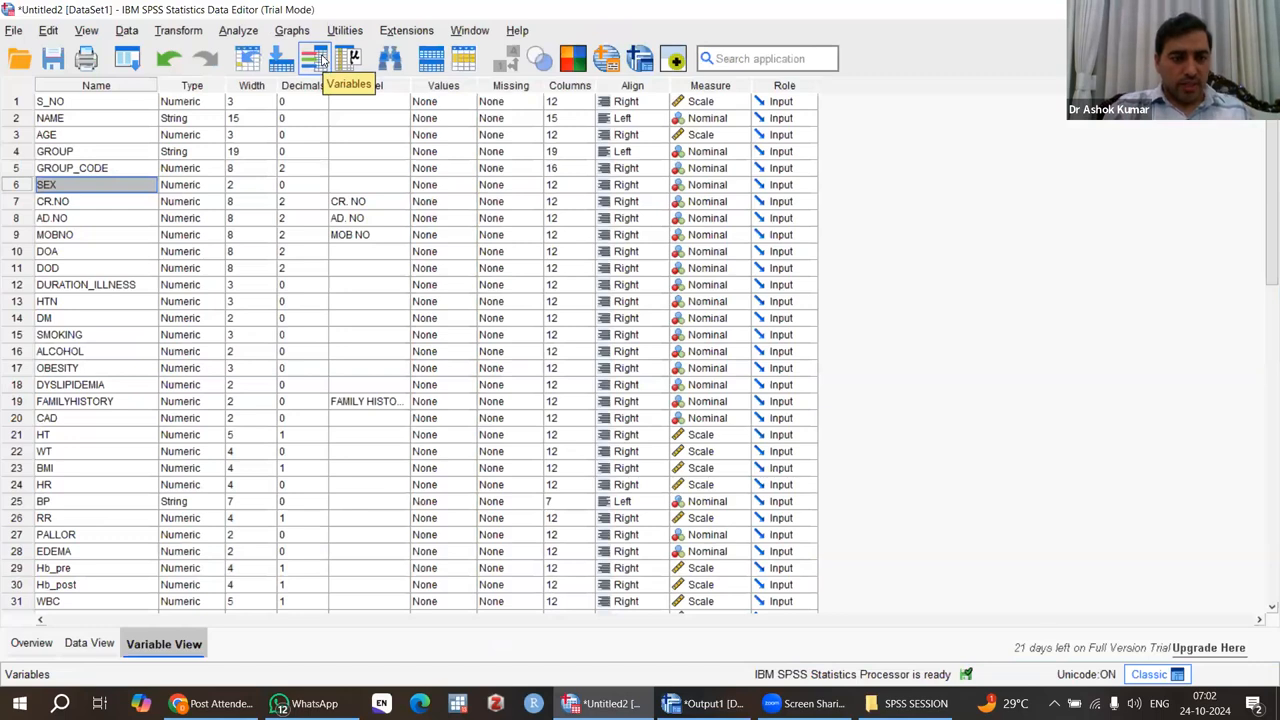
left_click(70, 170)
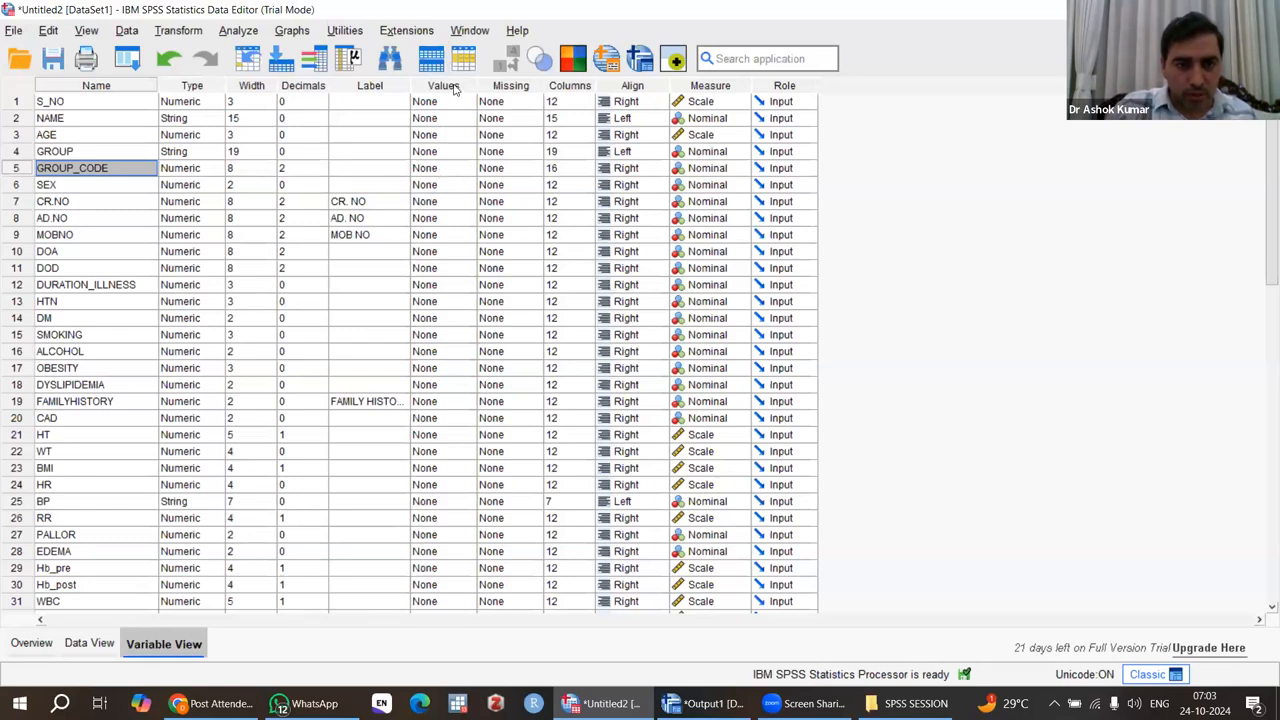
double_click(466, 172)
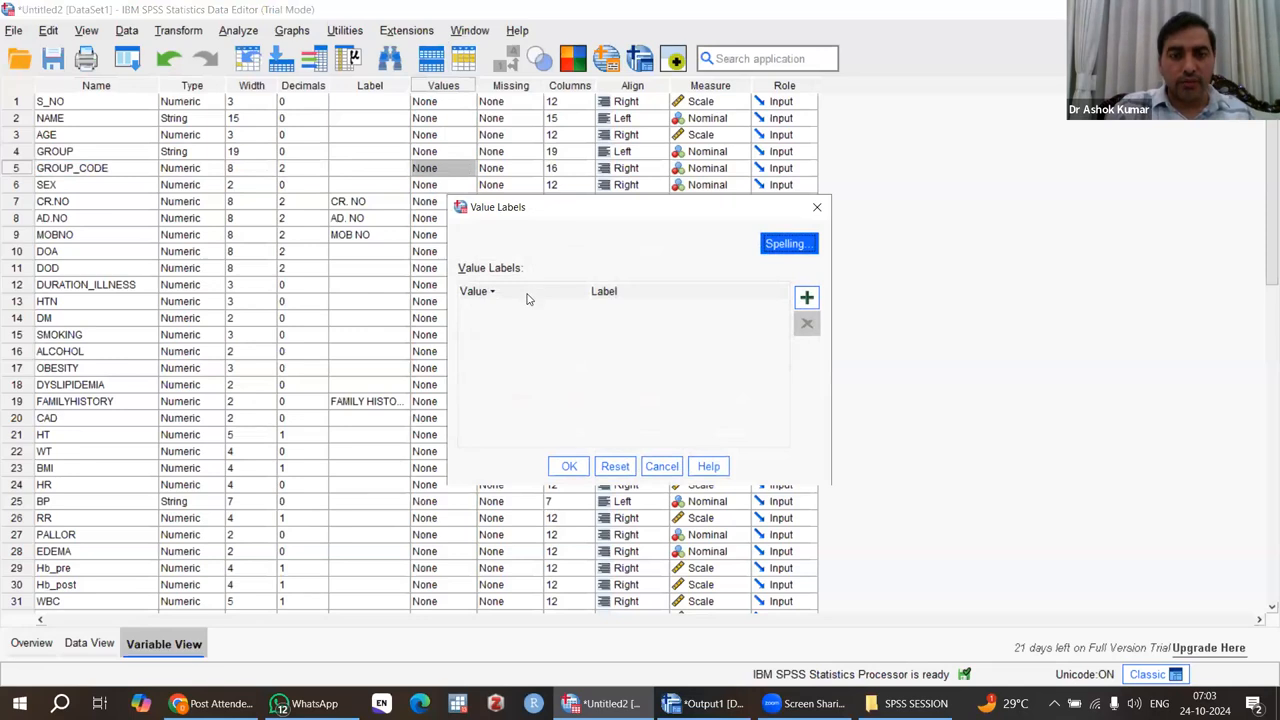
left_click(806, 303)
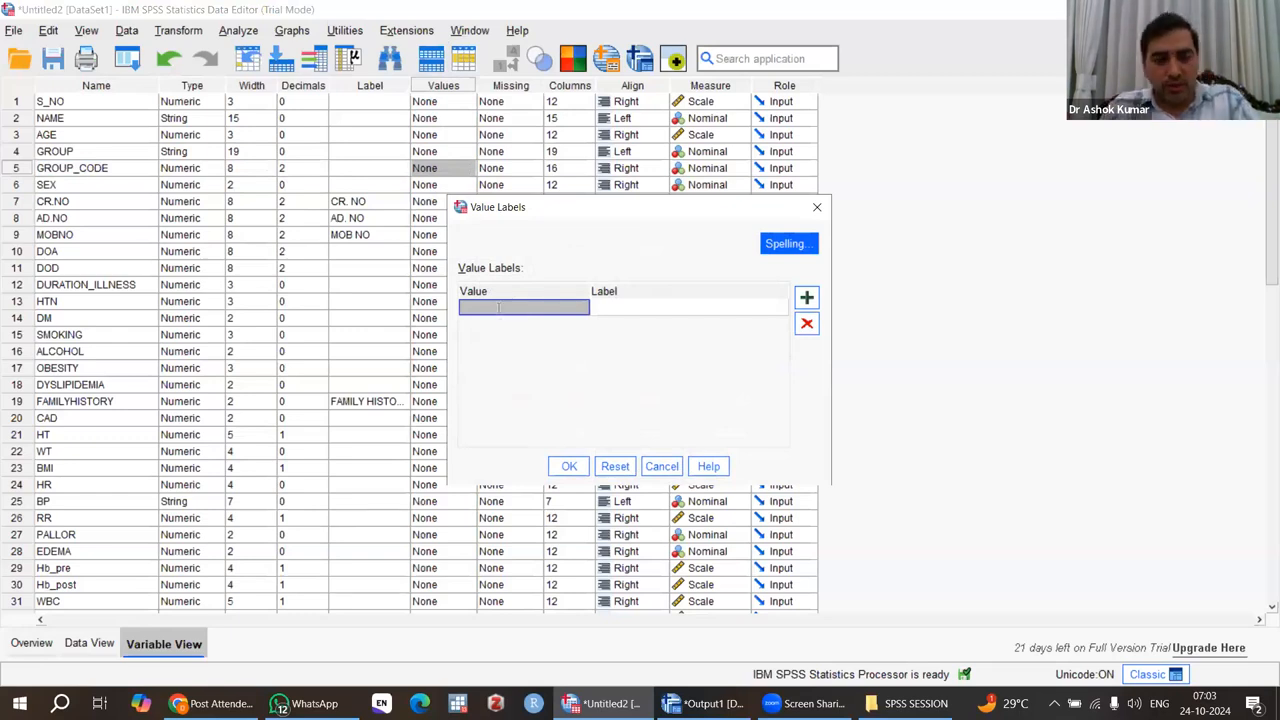
type("1")
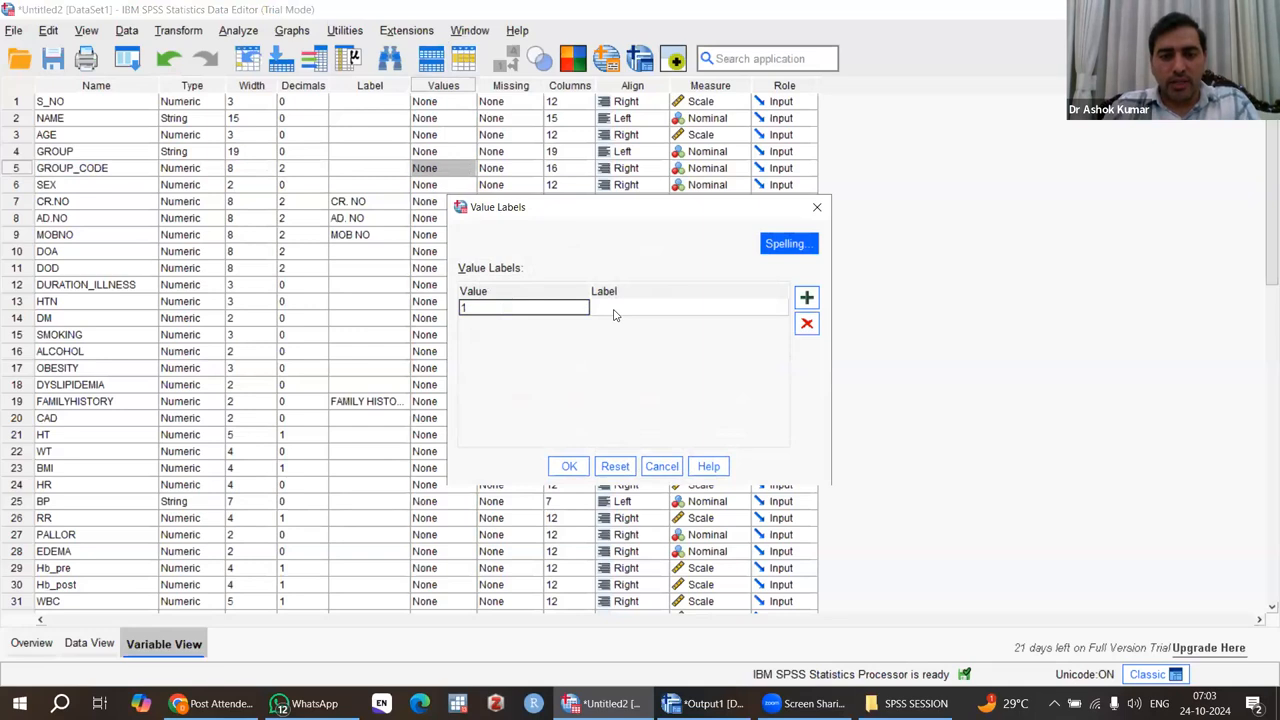
left_click(614, 309)
type("CONT")
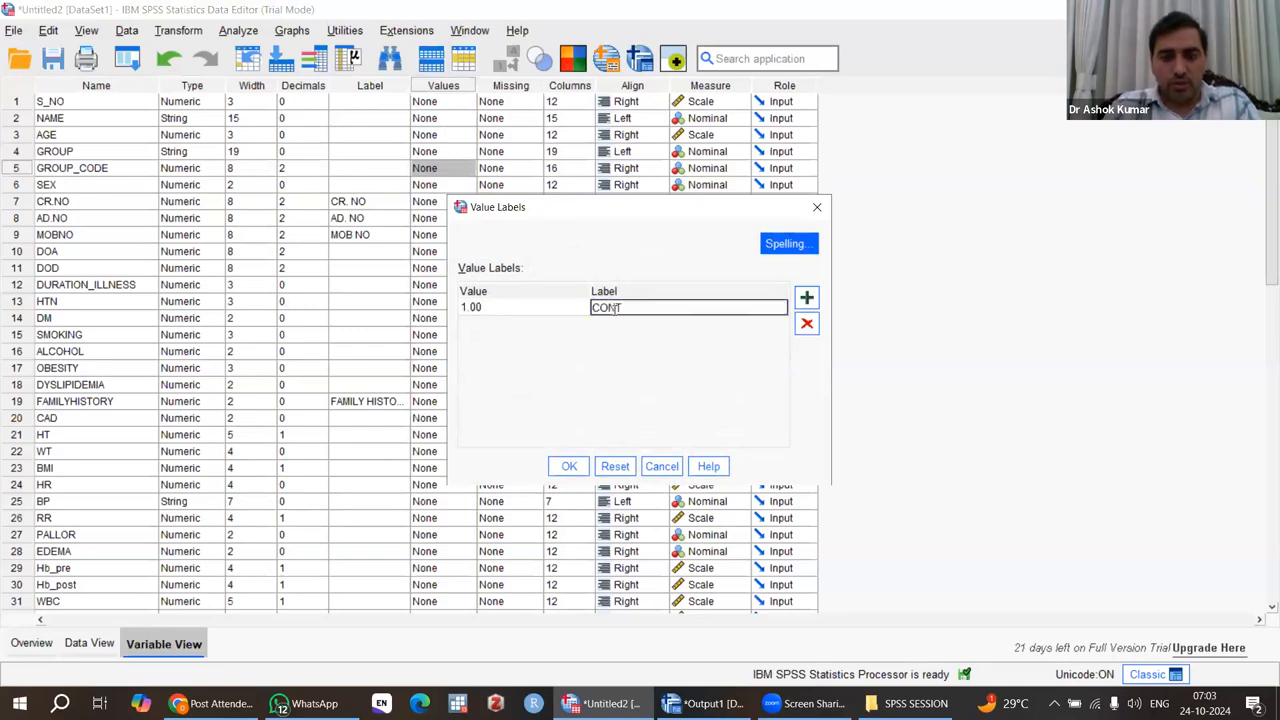
type("ROL")
Add a value label to GROUP_CODE that names value 2 DIET.
left_click(807, 300)
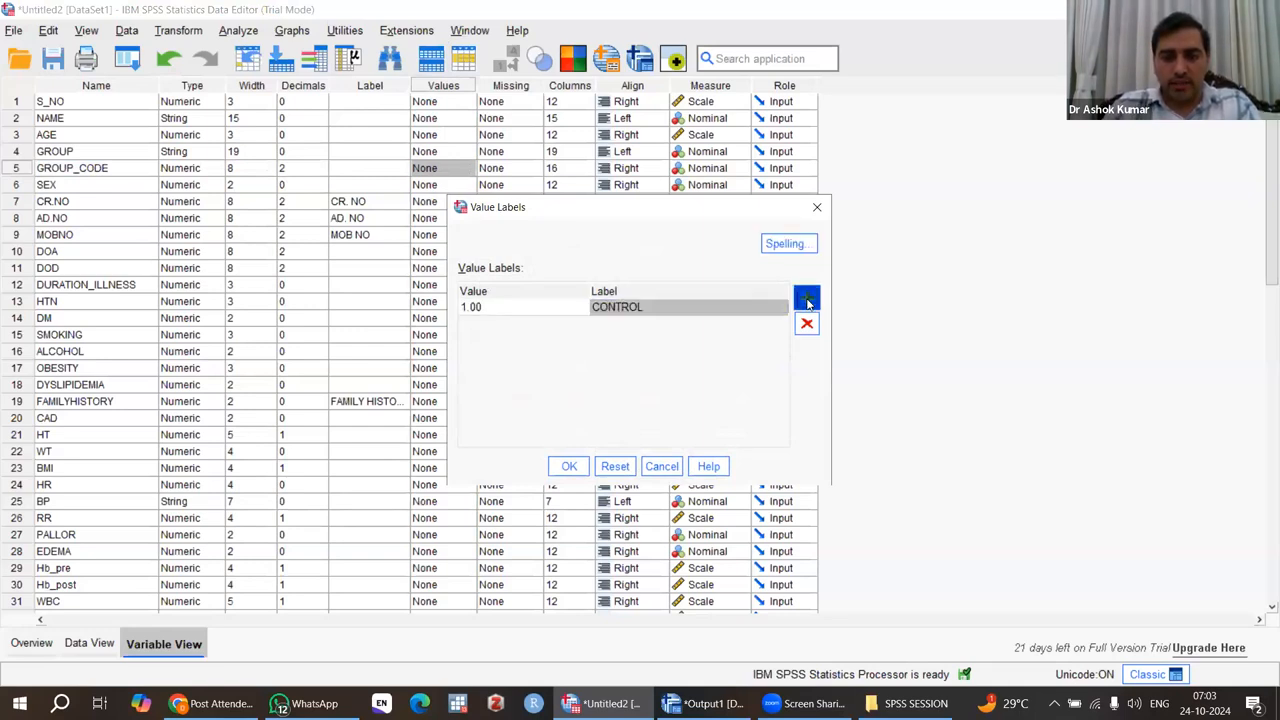
type("2")
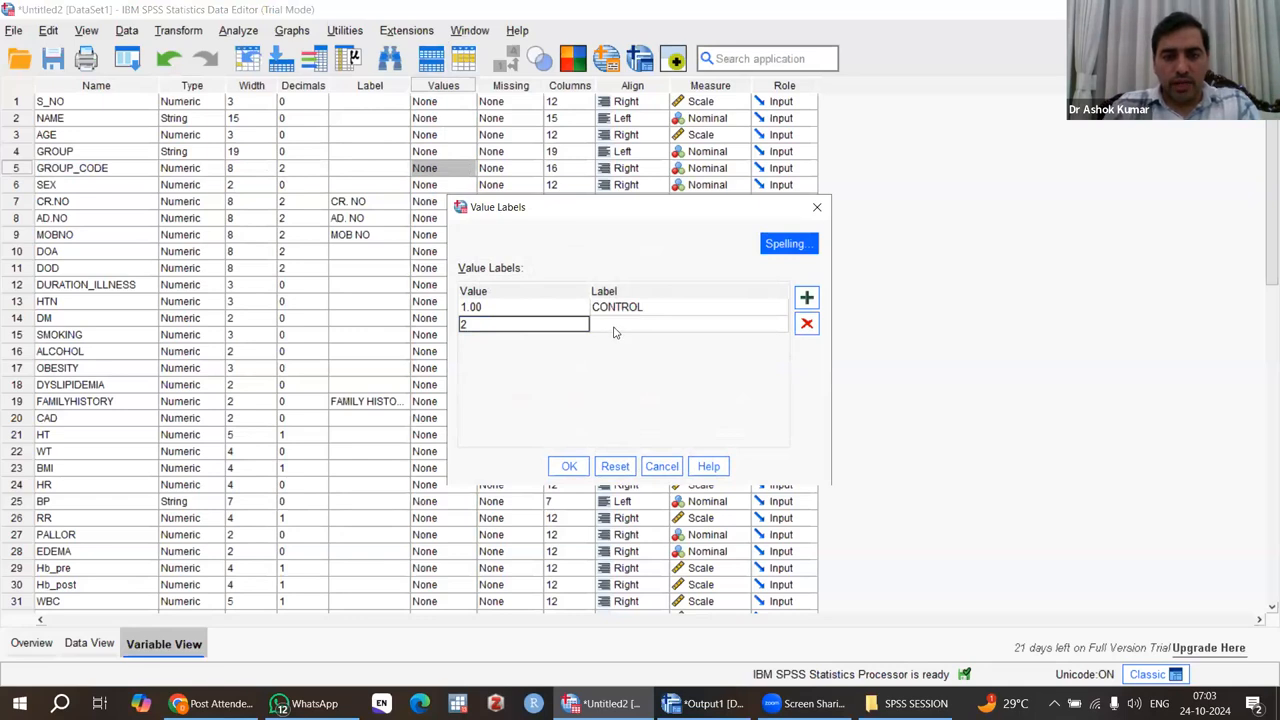
left_click(614, 332)
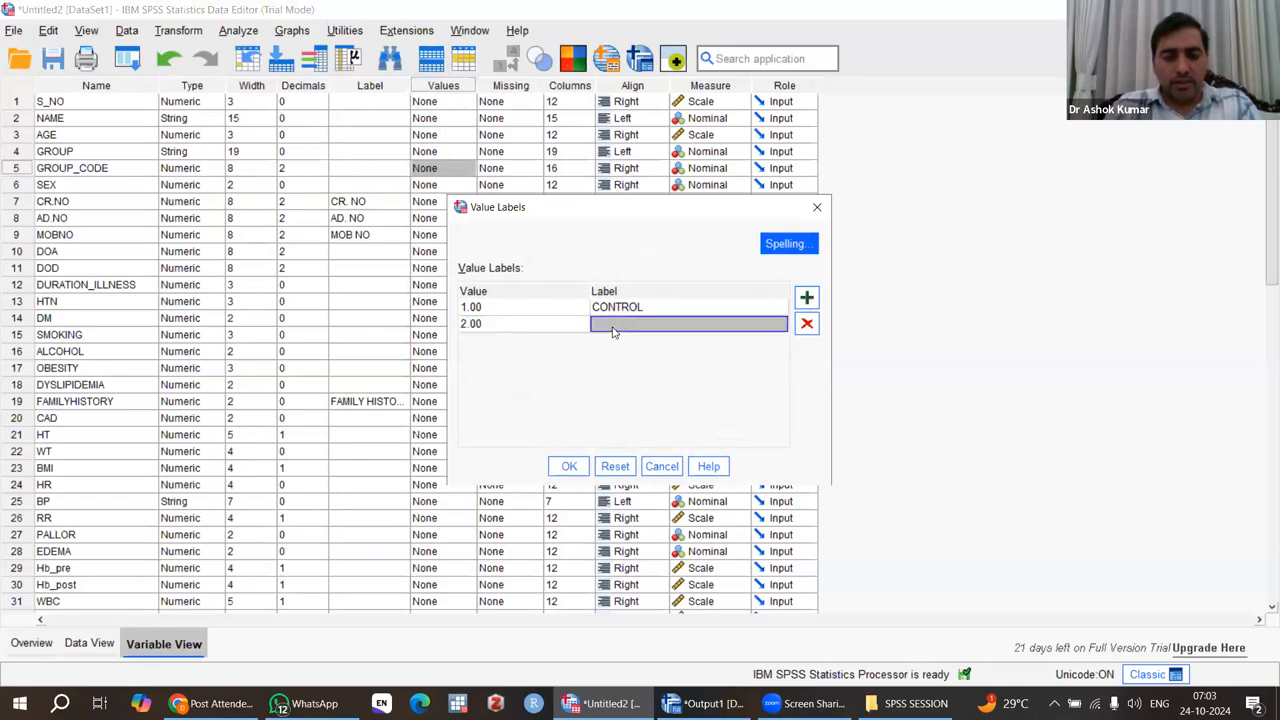
type("DIET")
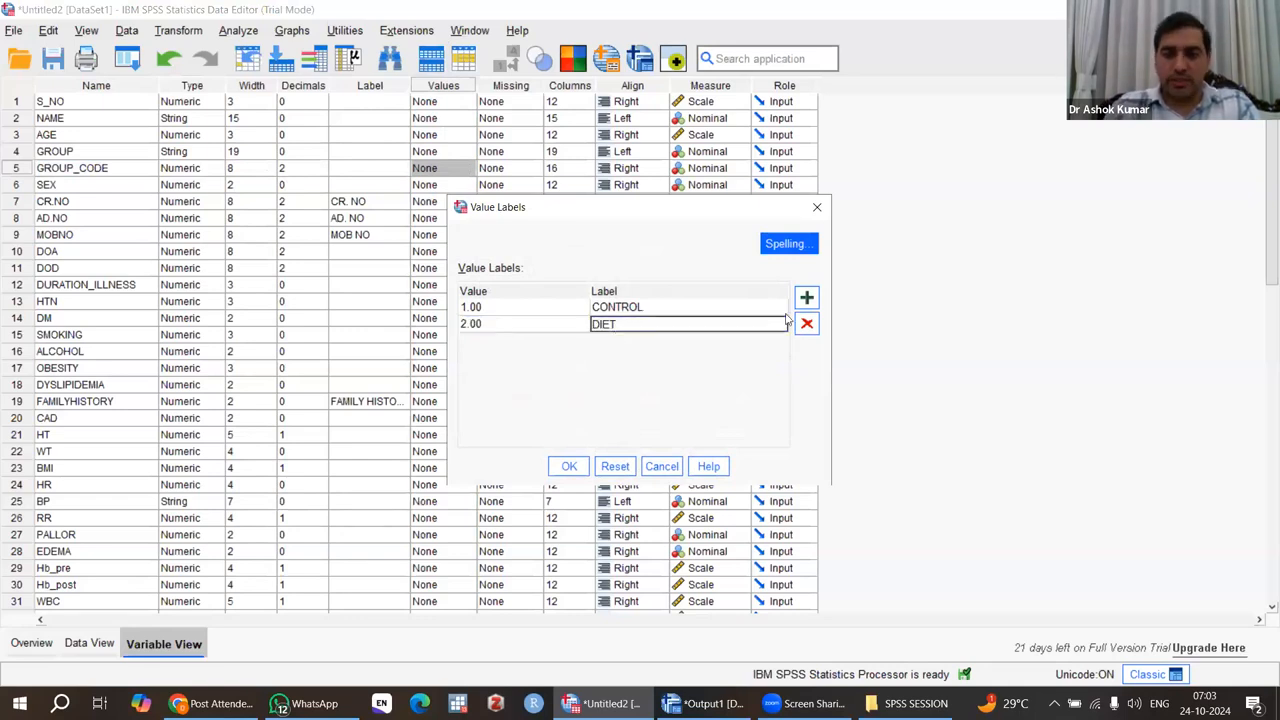
Add a third GROUP_CODE label naming value 3 DIET AND YOGA and apply the value labels.
left_click(808, 298)
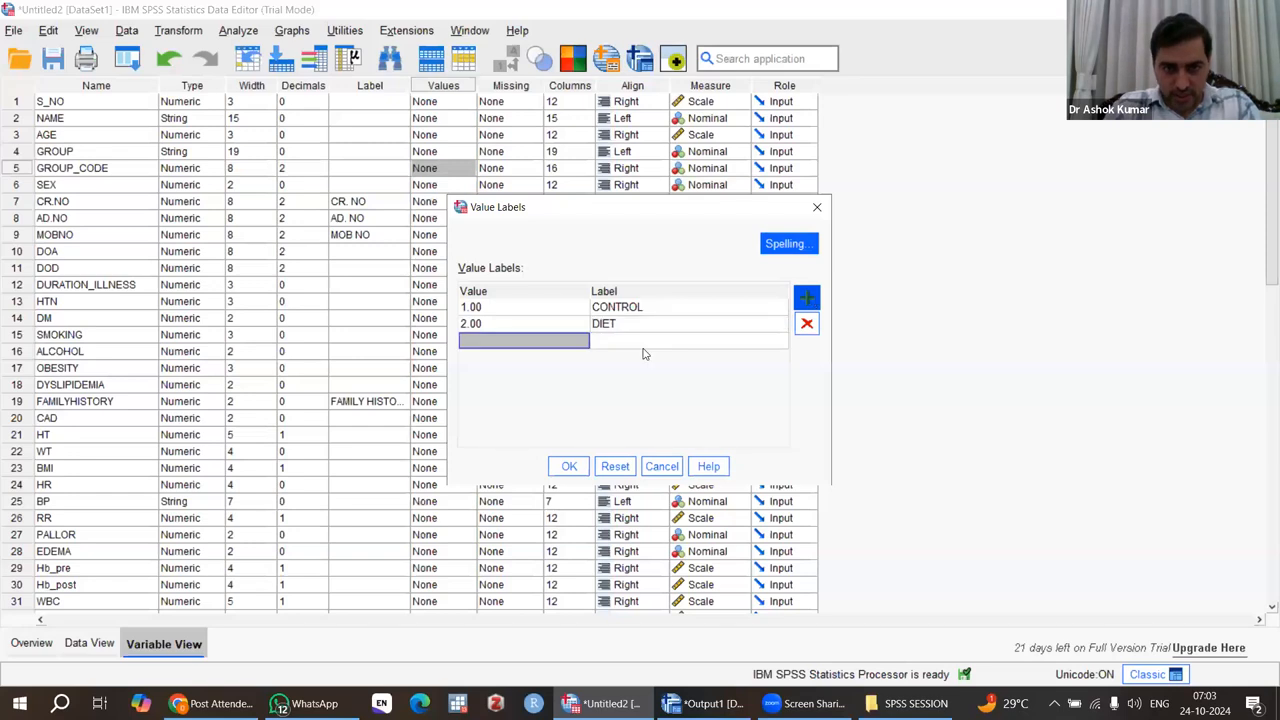
type("3")
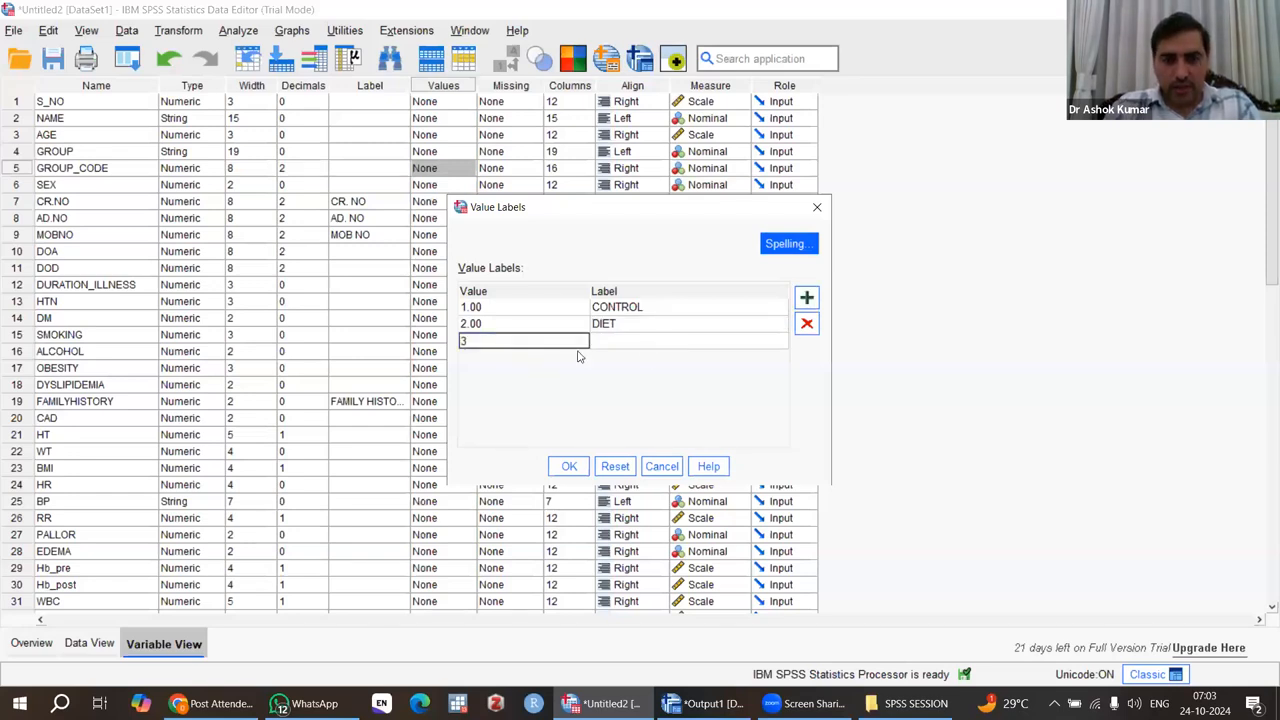
left_click(616, 344)
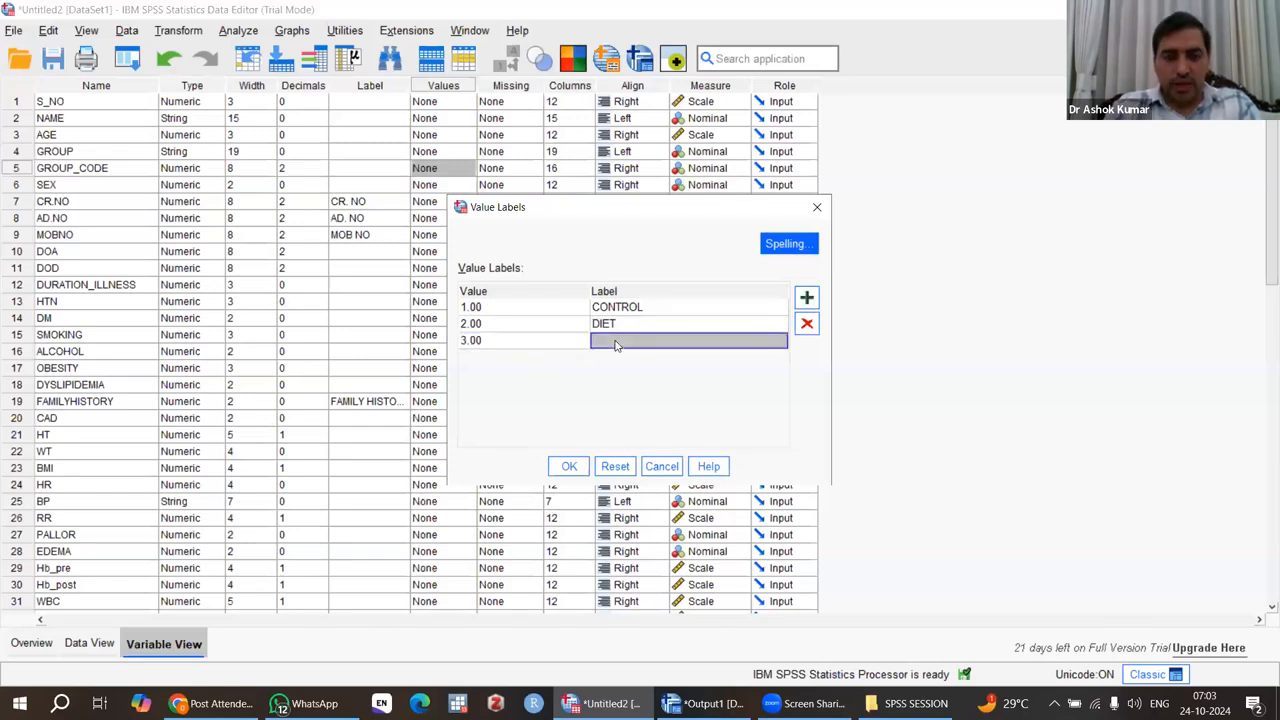
type("DIETAND")
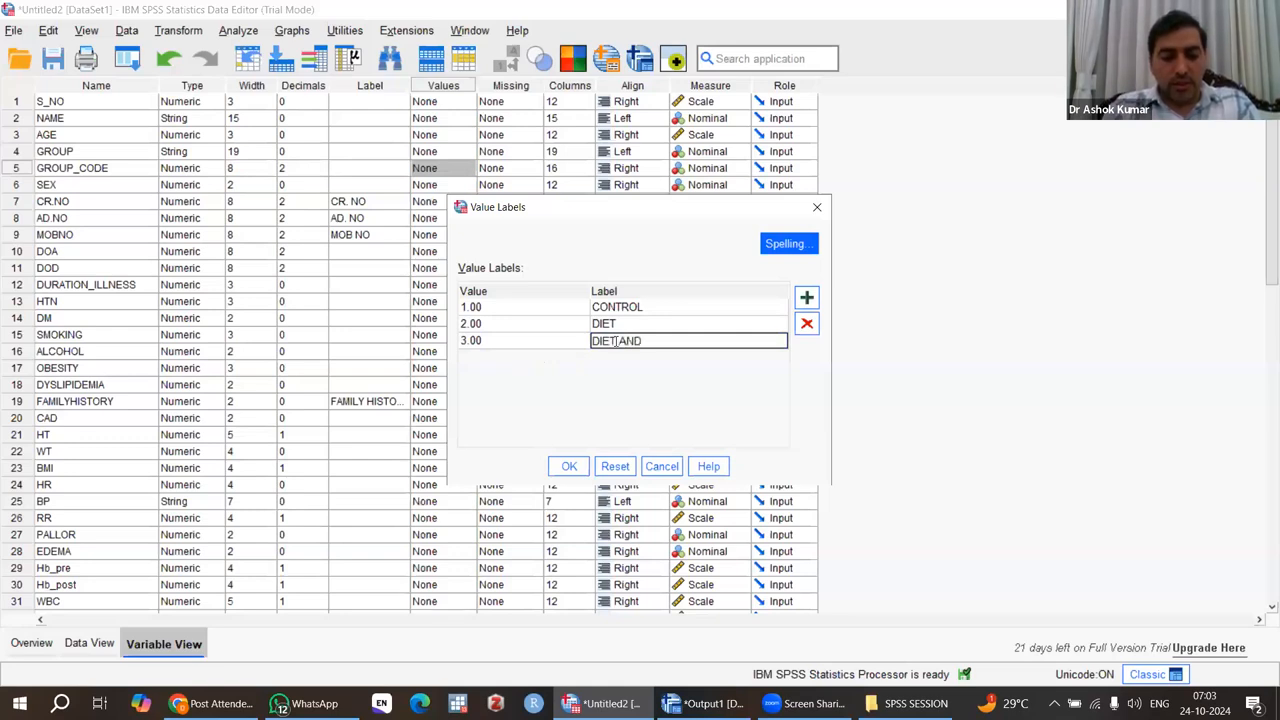
type(" YOGA")
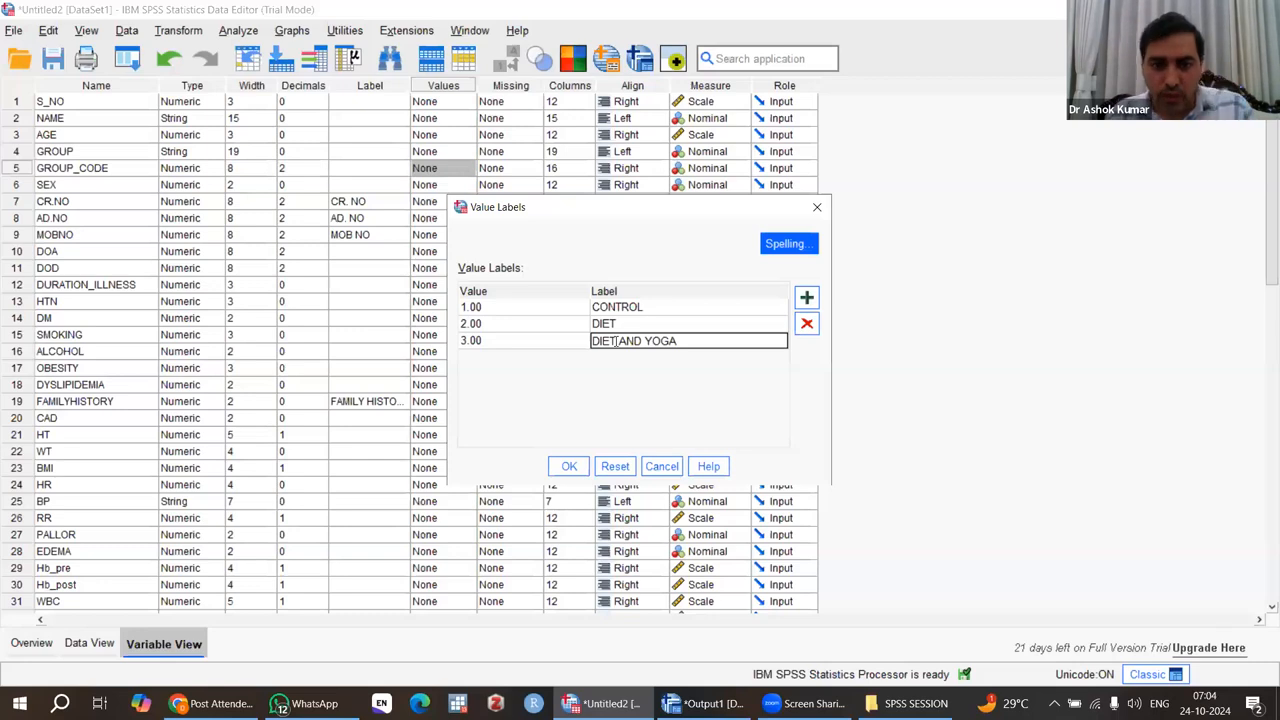
left_click(568, 467)
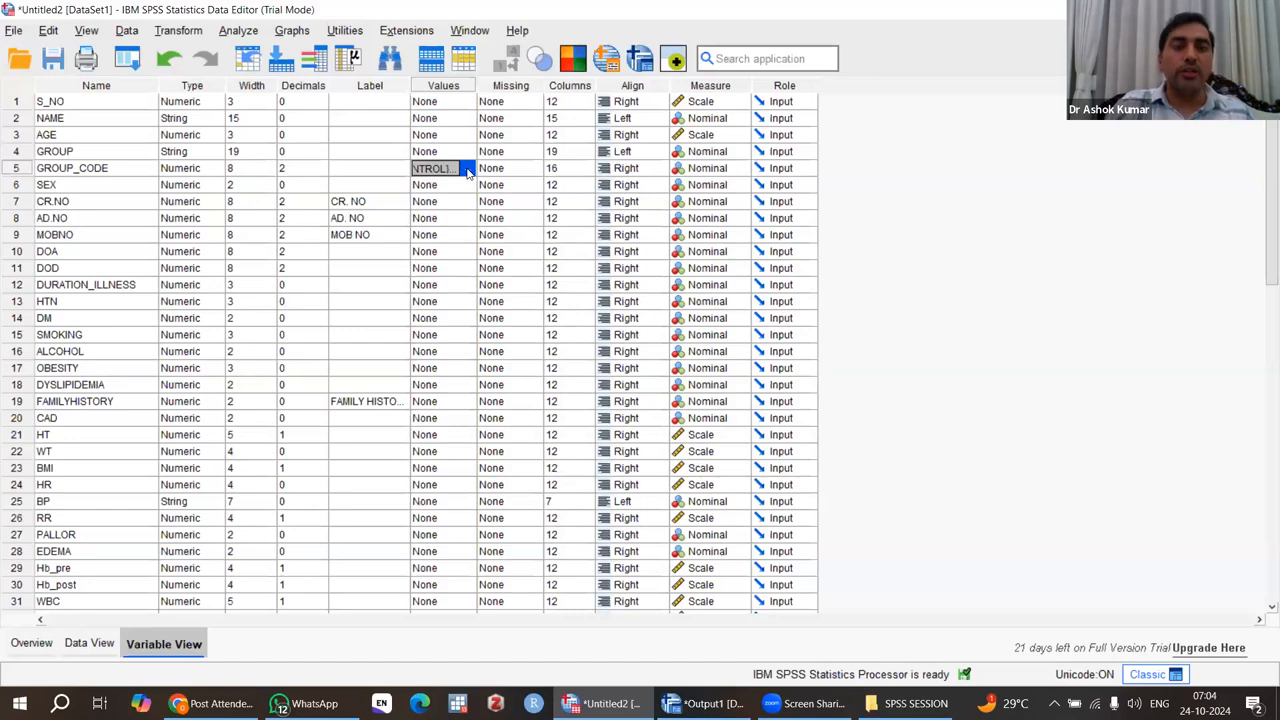
Check the GROUP_CODE values in the case data.
left_click(82, 646)
scroll(505, 370, "down", 8)
scroll(505, 370, "up", 8)
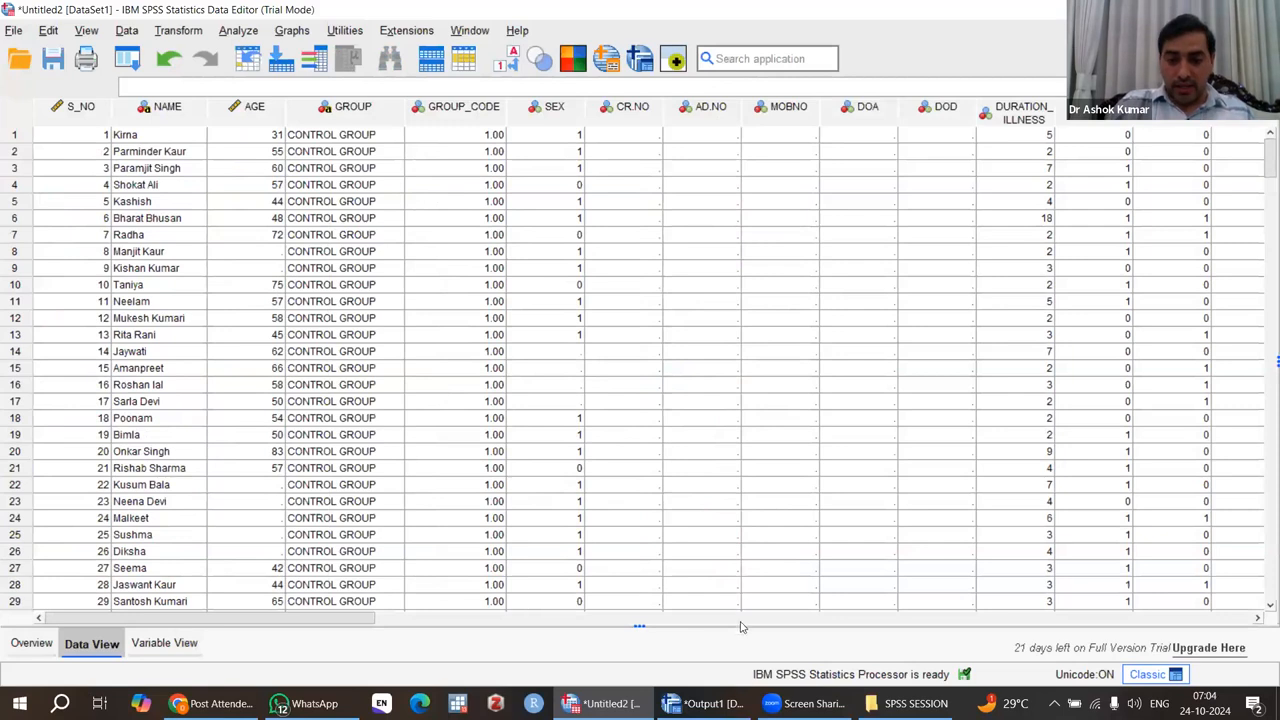
Open the export settings for the Viewer output and choose all visible objects for export.
left_click(718, 703)
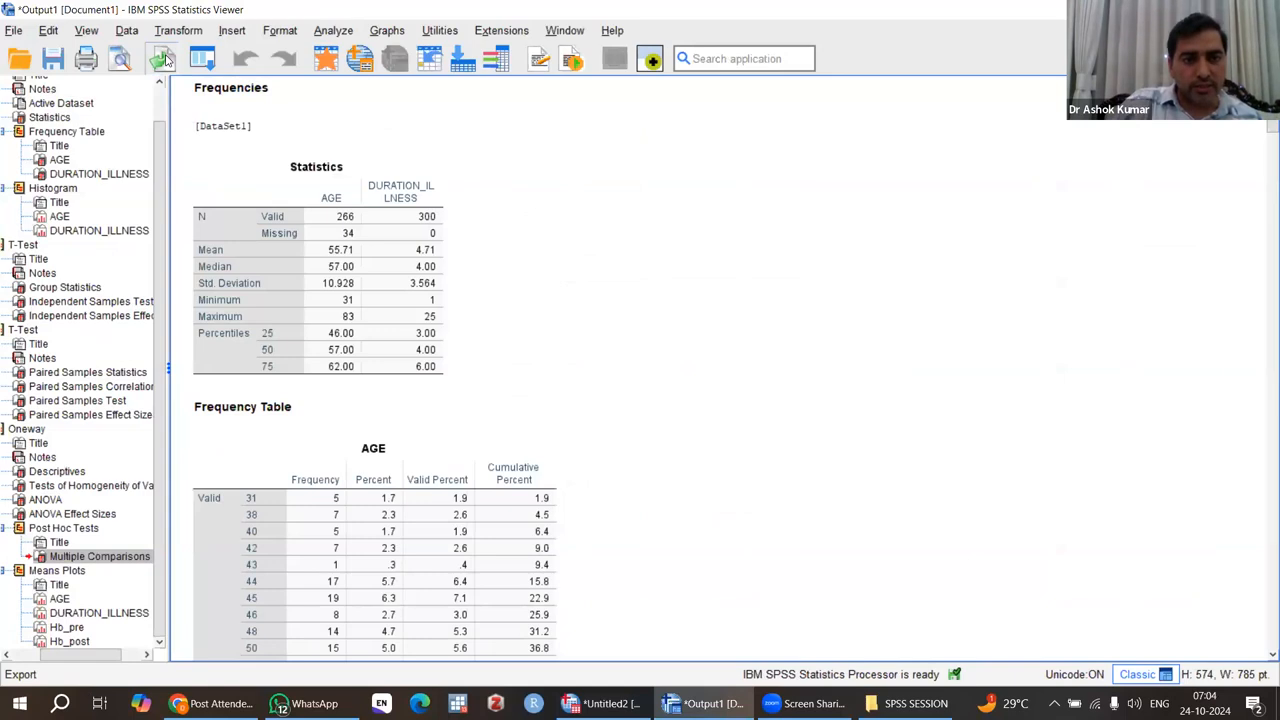
left_click(163, 59)
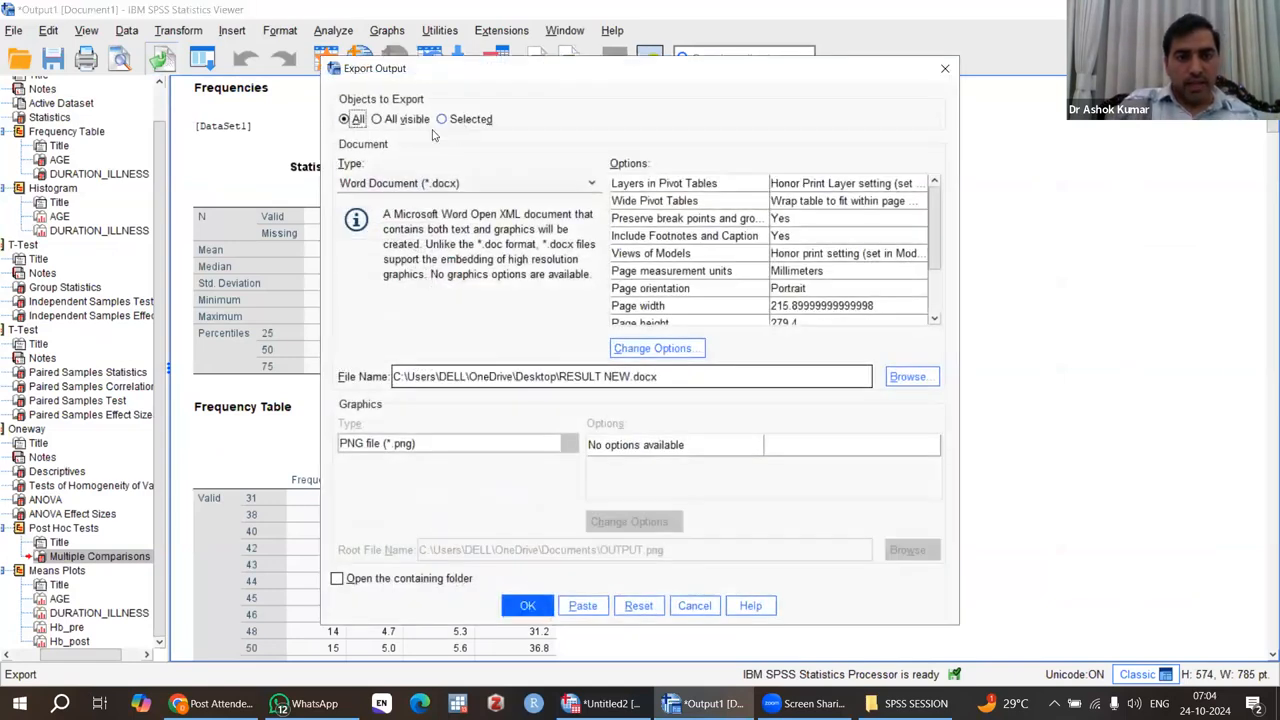
left_click(377, 119)
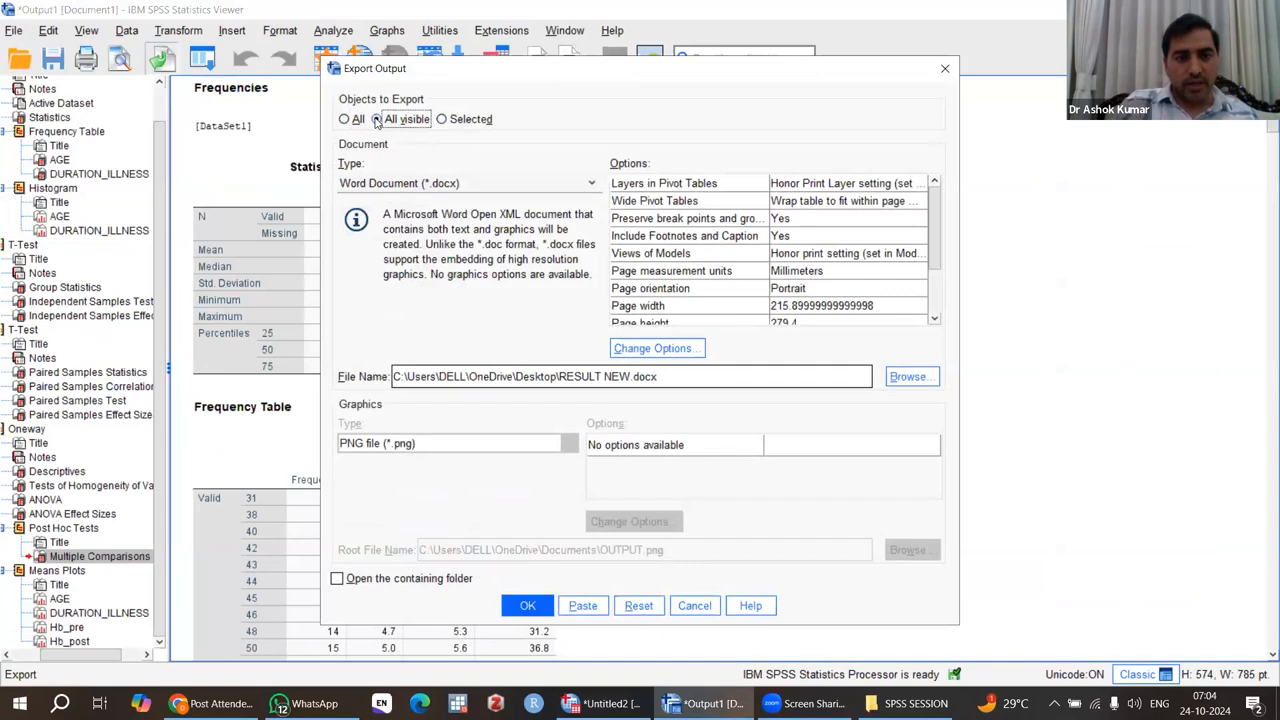
left_click_drag(517, 73, 547, 71)
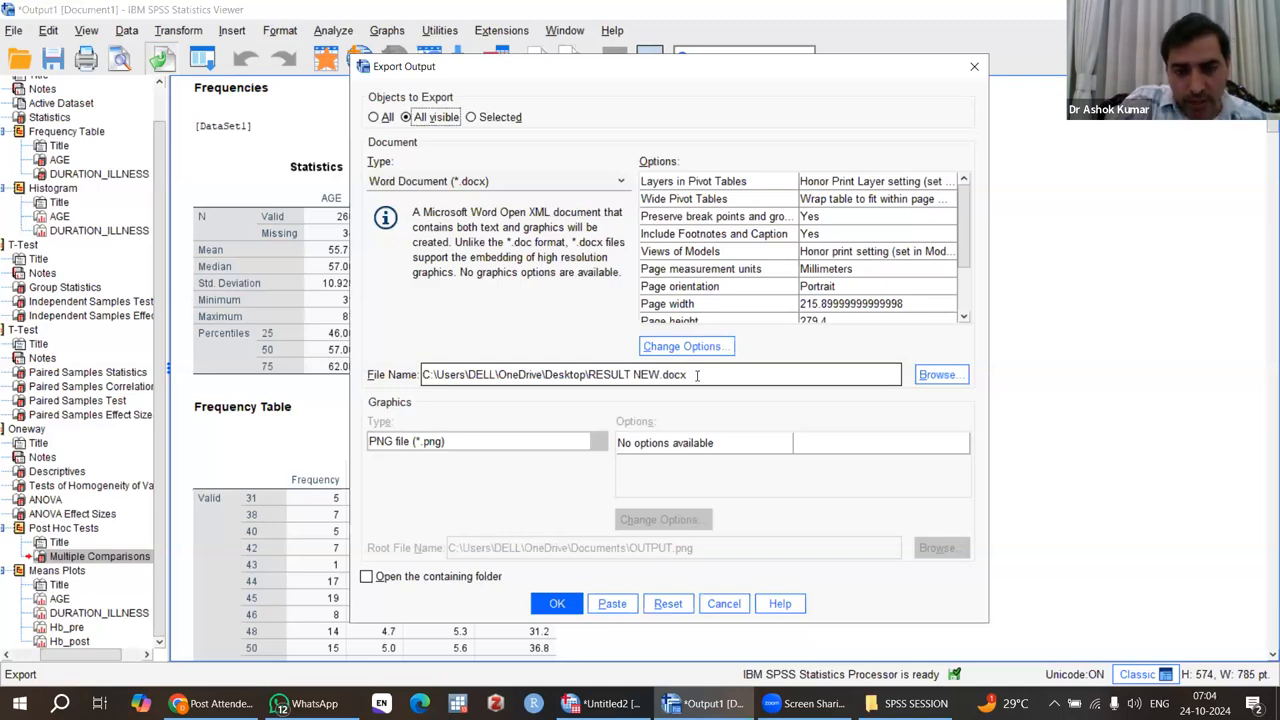
Export the output as a Word document named RESULT 24 in the Desktop folder.
left_click(697, 375)
double_click(697, 375)
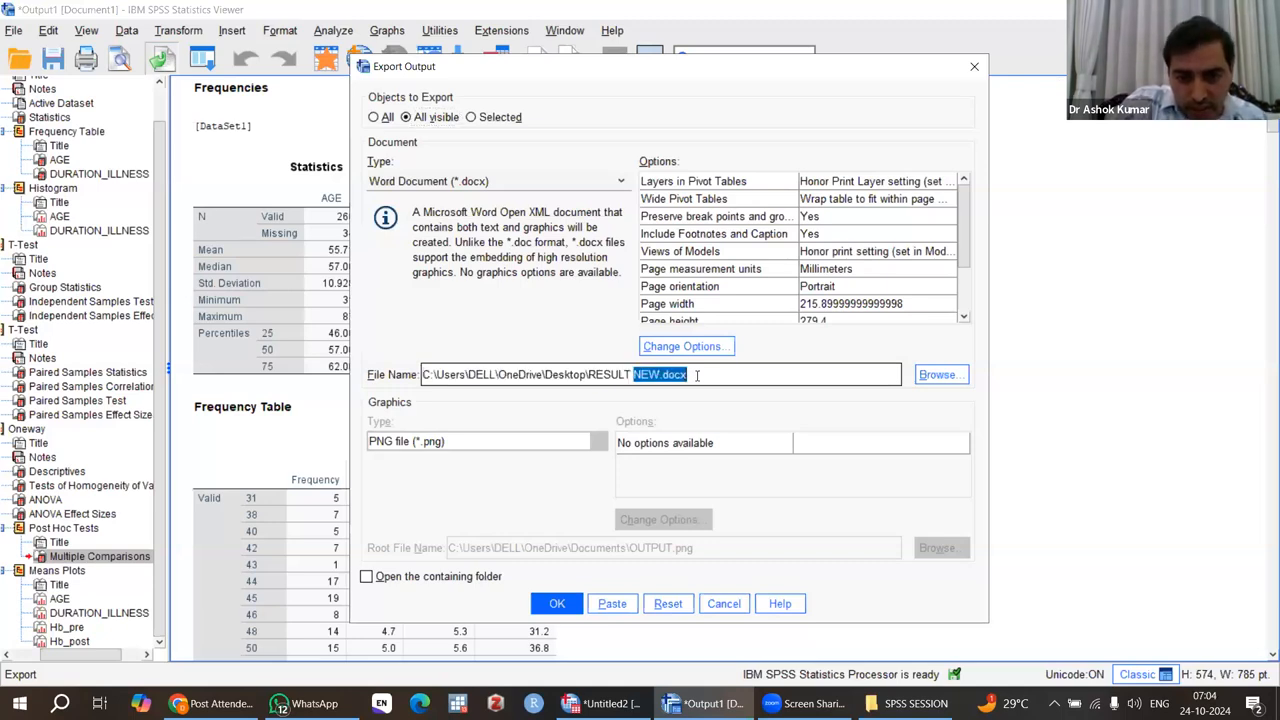
key("BackSpace")
type("24")
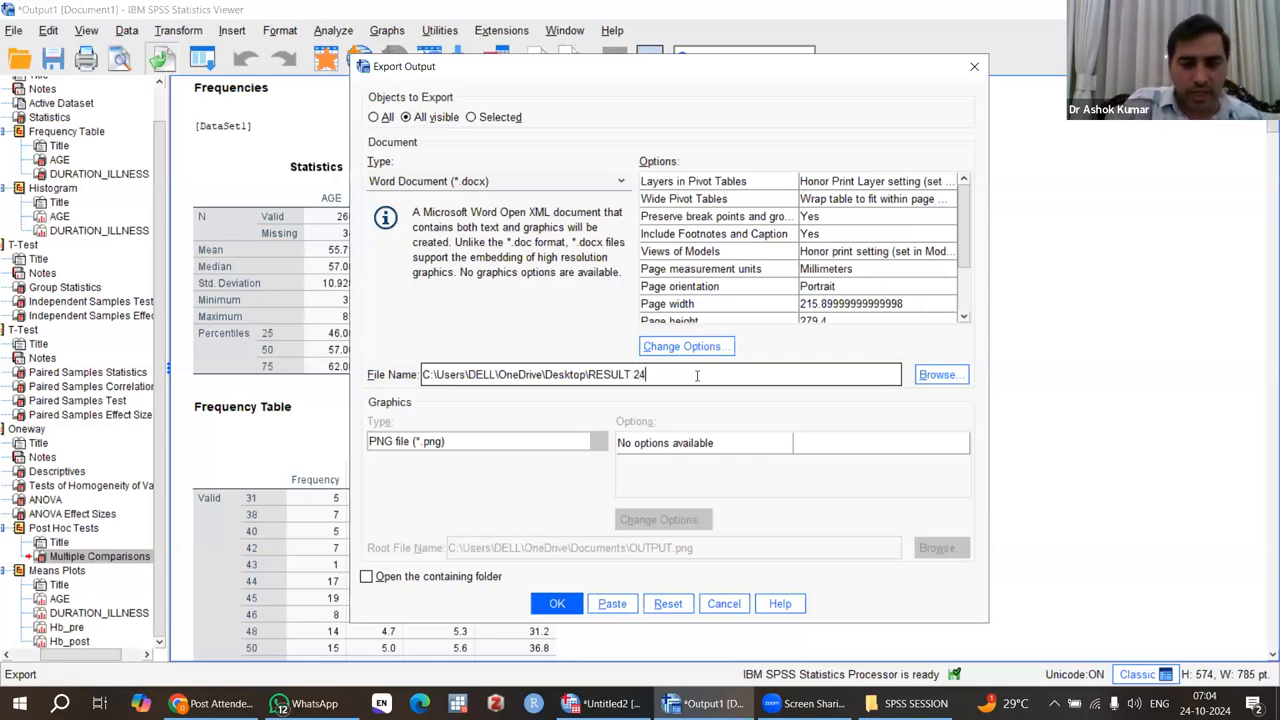
left_click(557, 604)
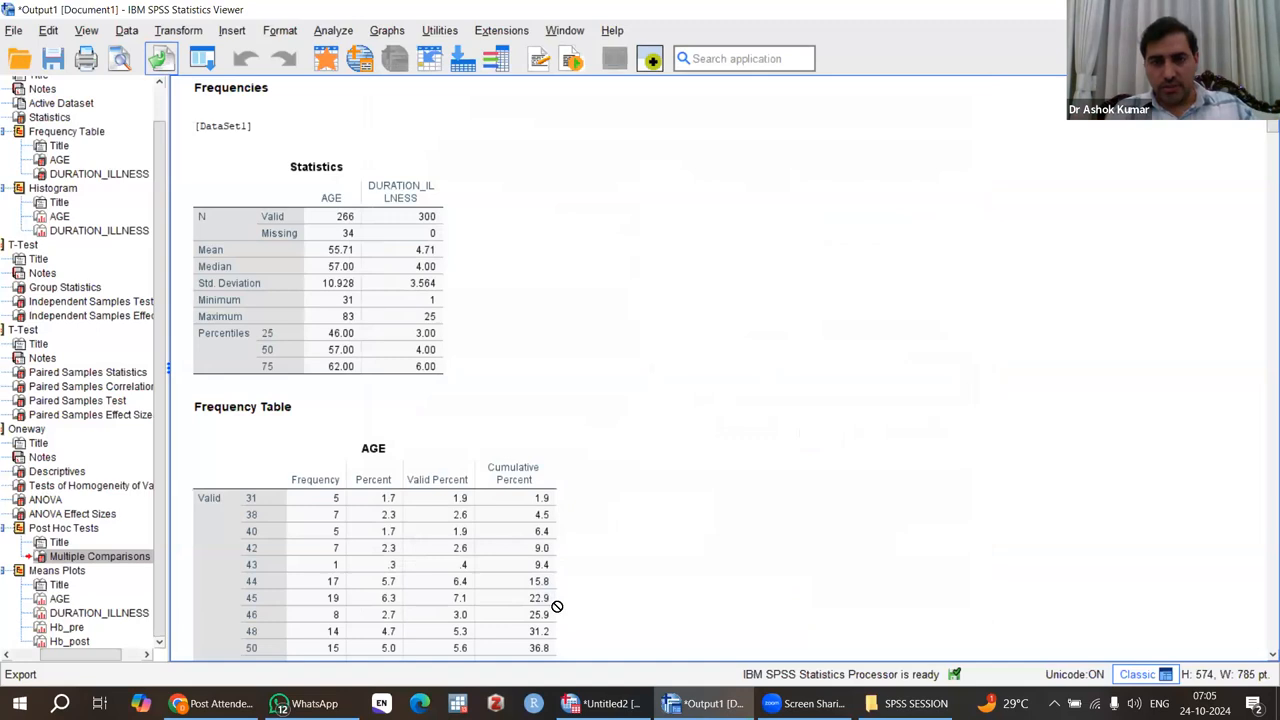
Select the Oneway Descriptives table, followed by the Tests of Homogeneity of Variances table on its own.
scroll(689, 386, "down", 20)
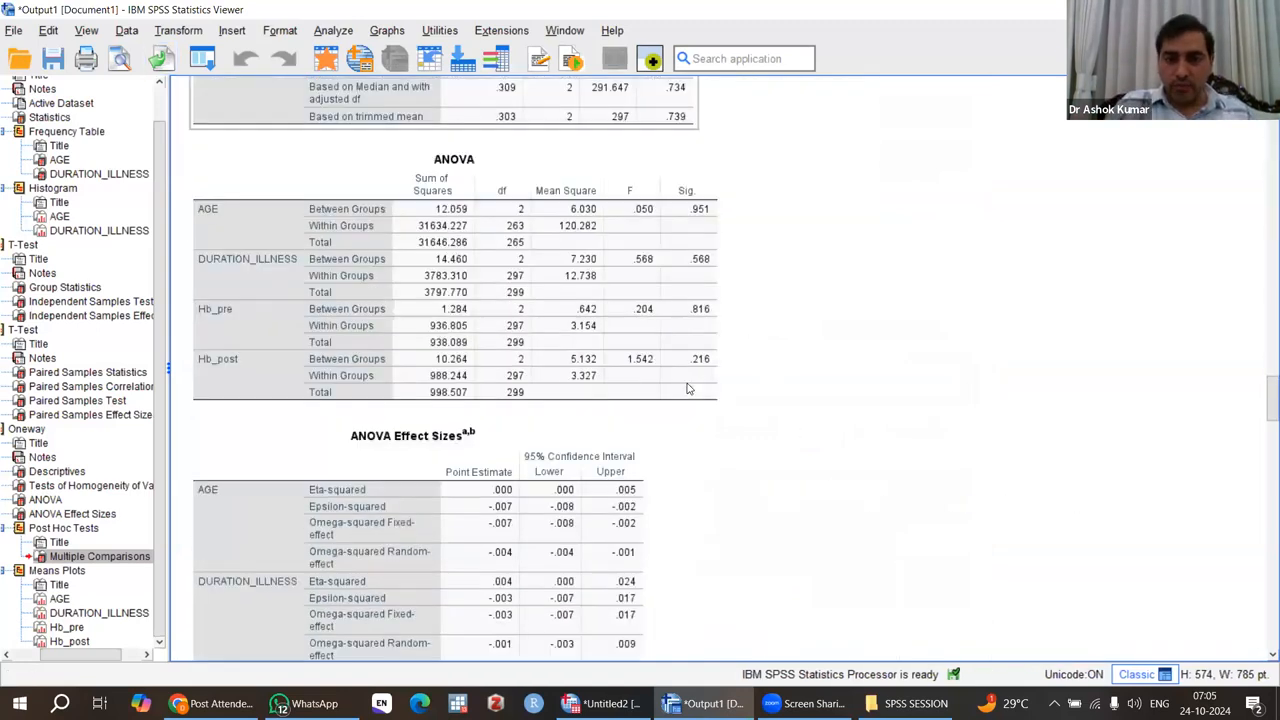
scroll(689, 388, "down", 15)
scroll(689, 388, "up", 15)
scroll(689, 387, "up", 8)
scroll(689, 387, "up", 5)
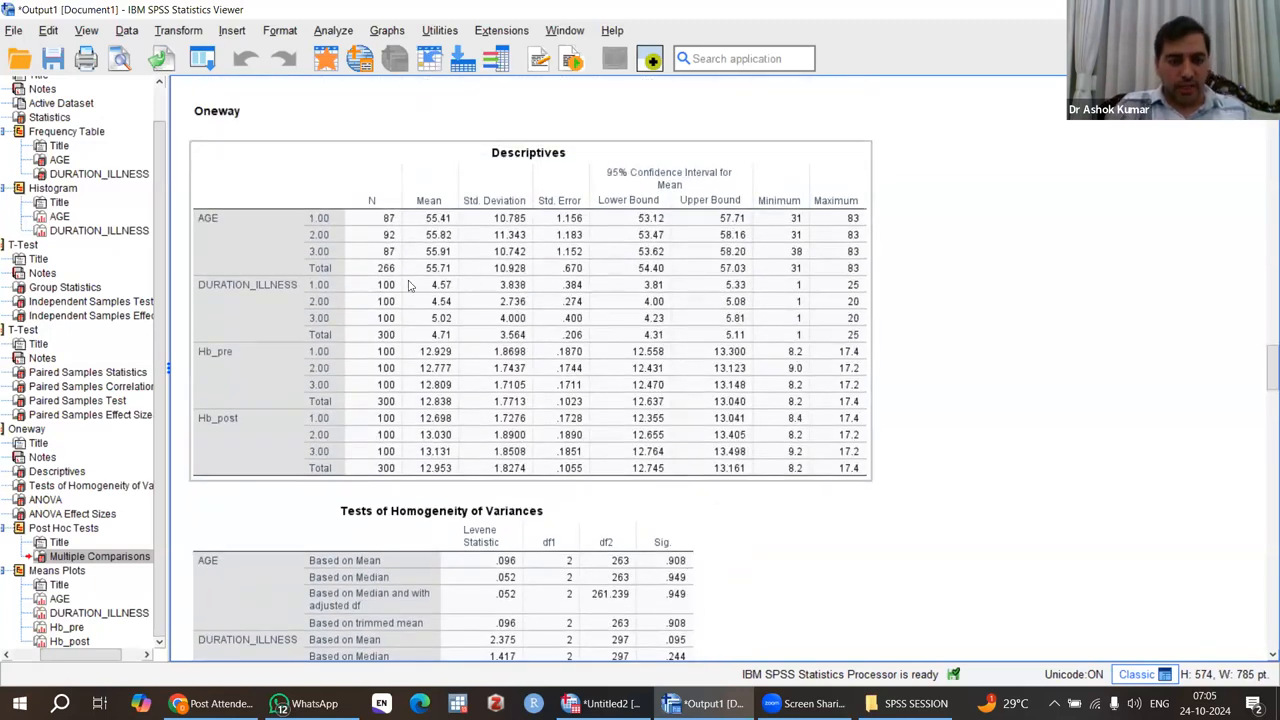
left_click(408, 286)
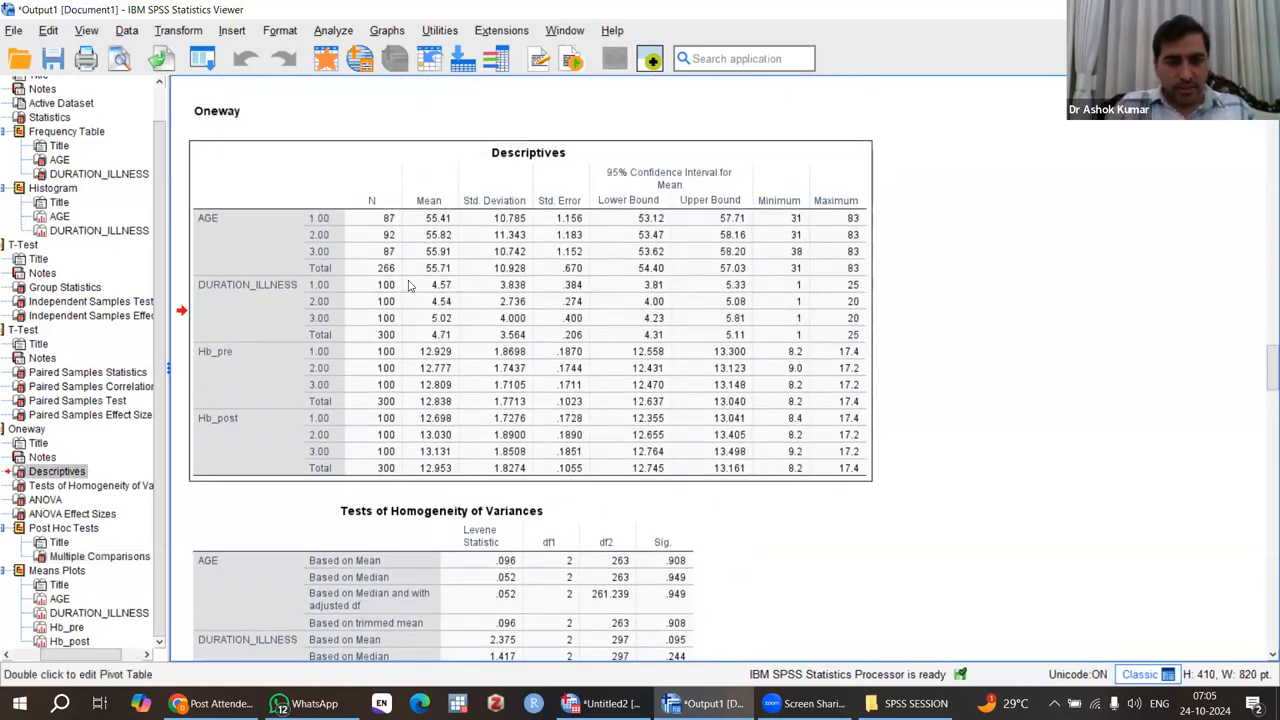
scroll(408, 286, "down", 2)
left_click(406, 460)
scroll(406, 460, "down", 4)
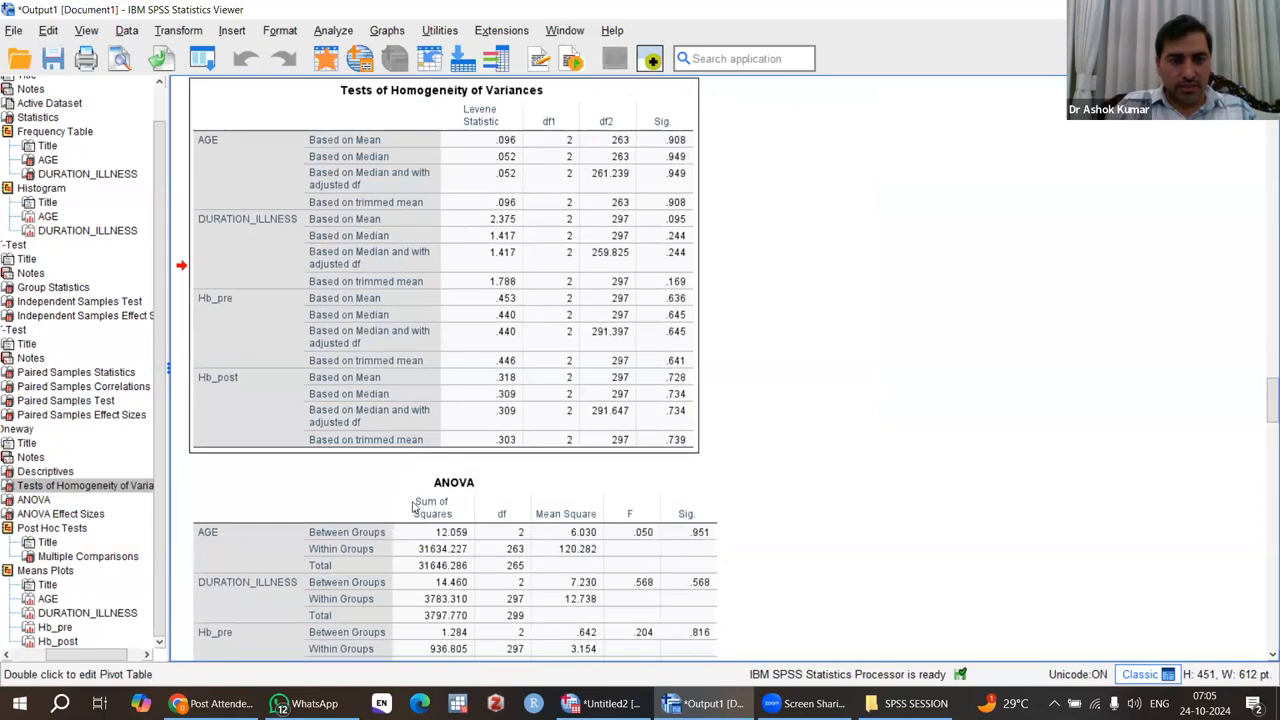
Select the Oneway Descriptives, Tests of Homogeneity of Variances and ANOVA tables together.
scroll(413, 507, "up", 5)
left_click(375, 205)
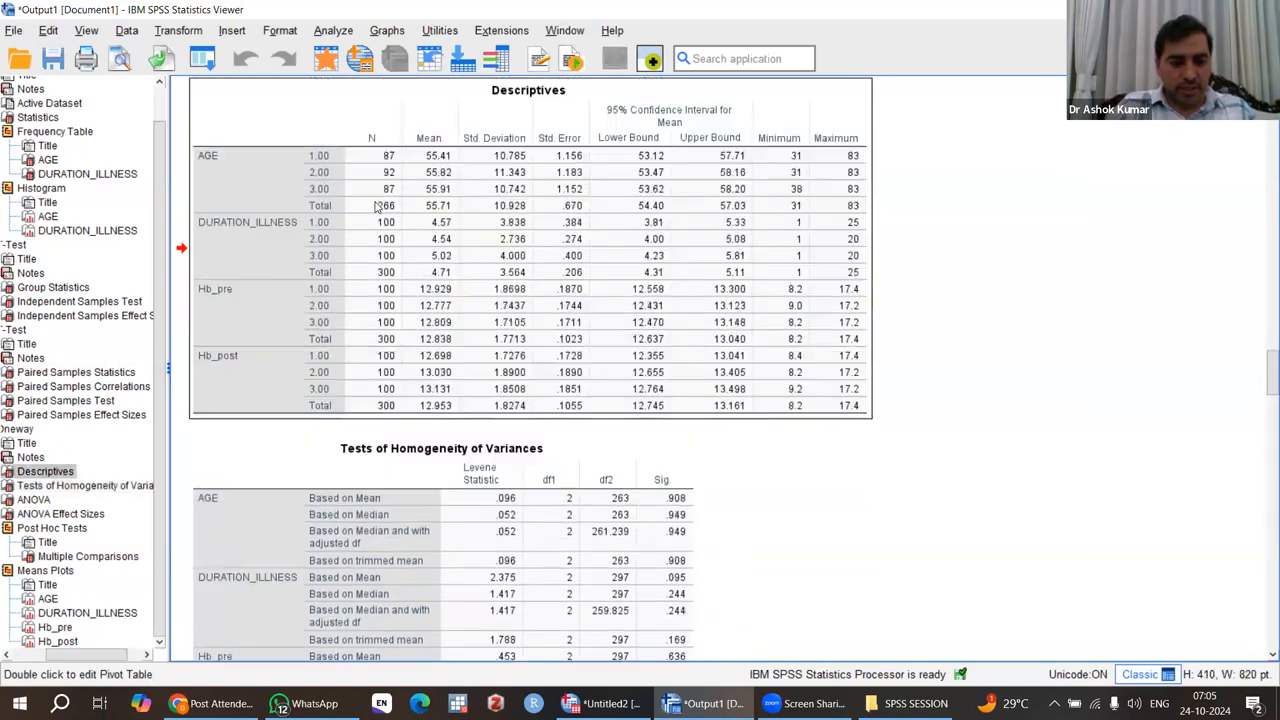
left_click(427, 527)
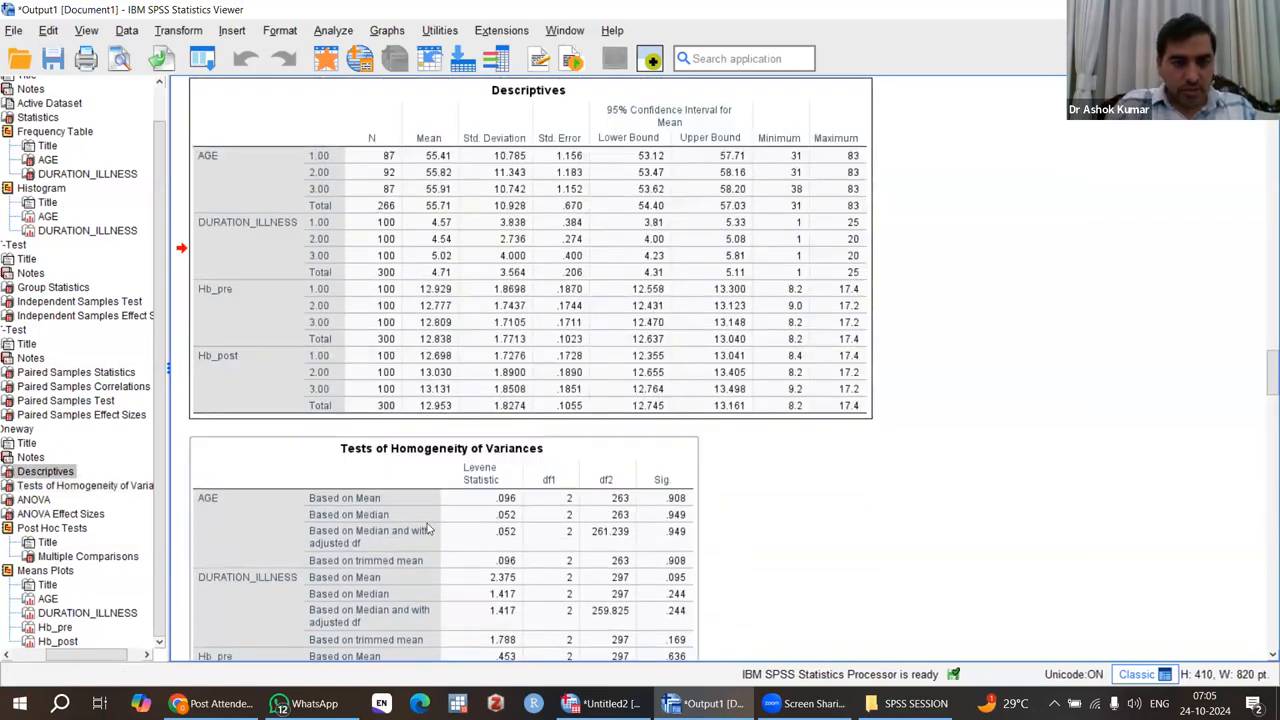
scroll(427, 527, "down", 3)
left_click(479, 540)
scroll(479, 540, "down", 4)
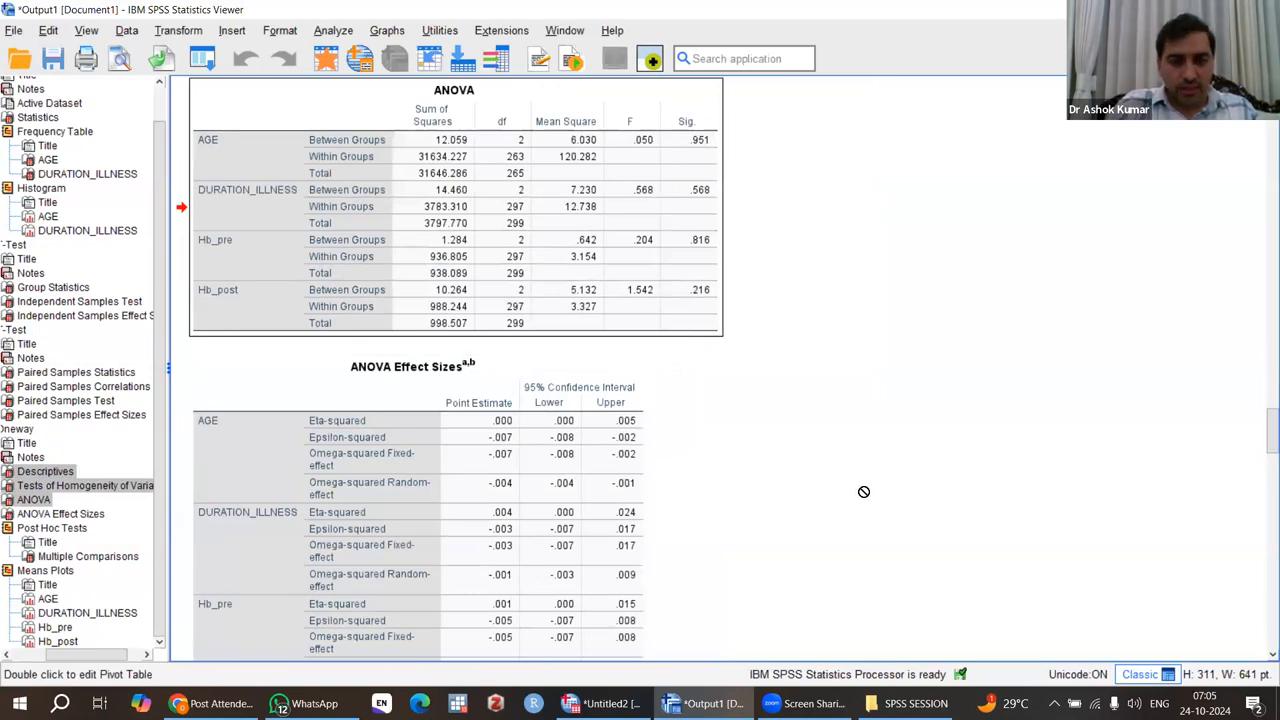
Return to the Oneway Descriptives table and select only that table.
scroll(864, 492, "down", 2)
scroll(580, 297, "up", 4)
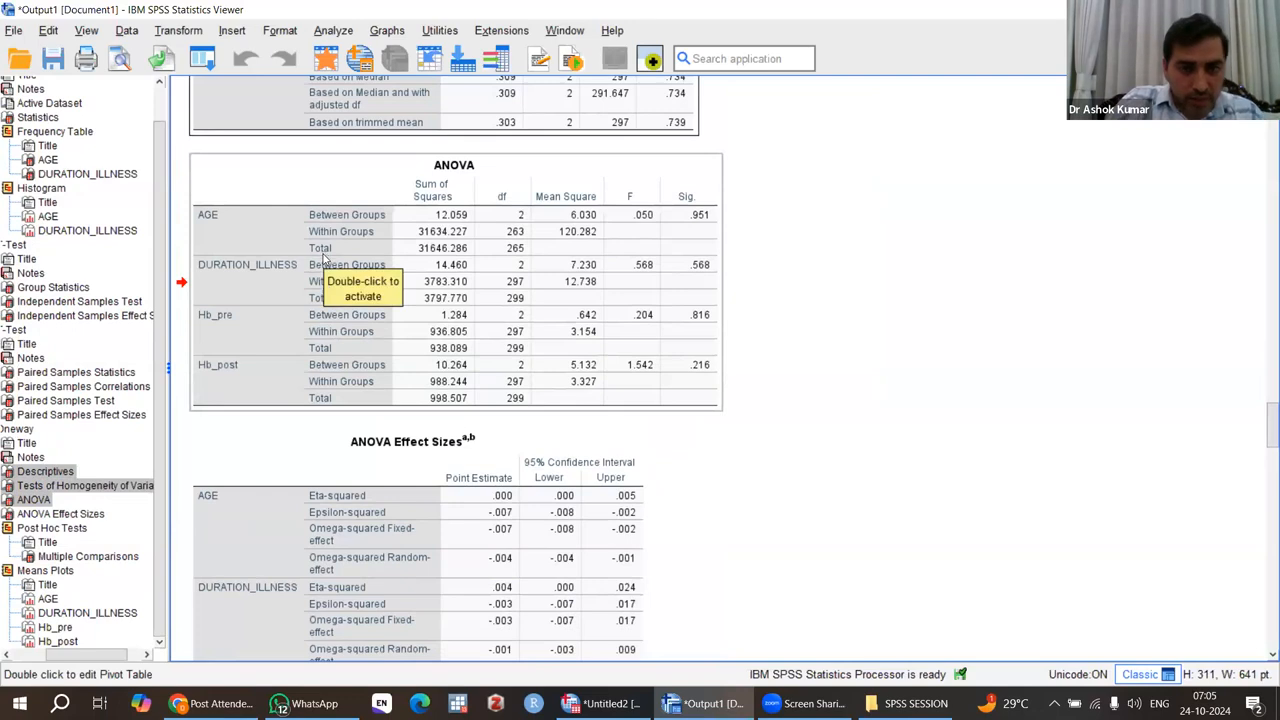
scroll(323, 256, "up", 8)
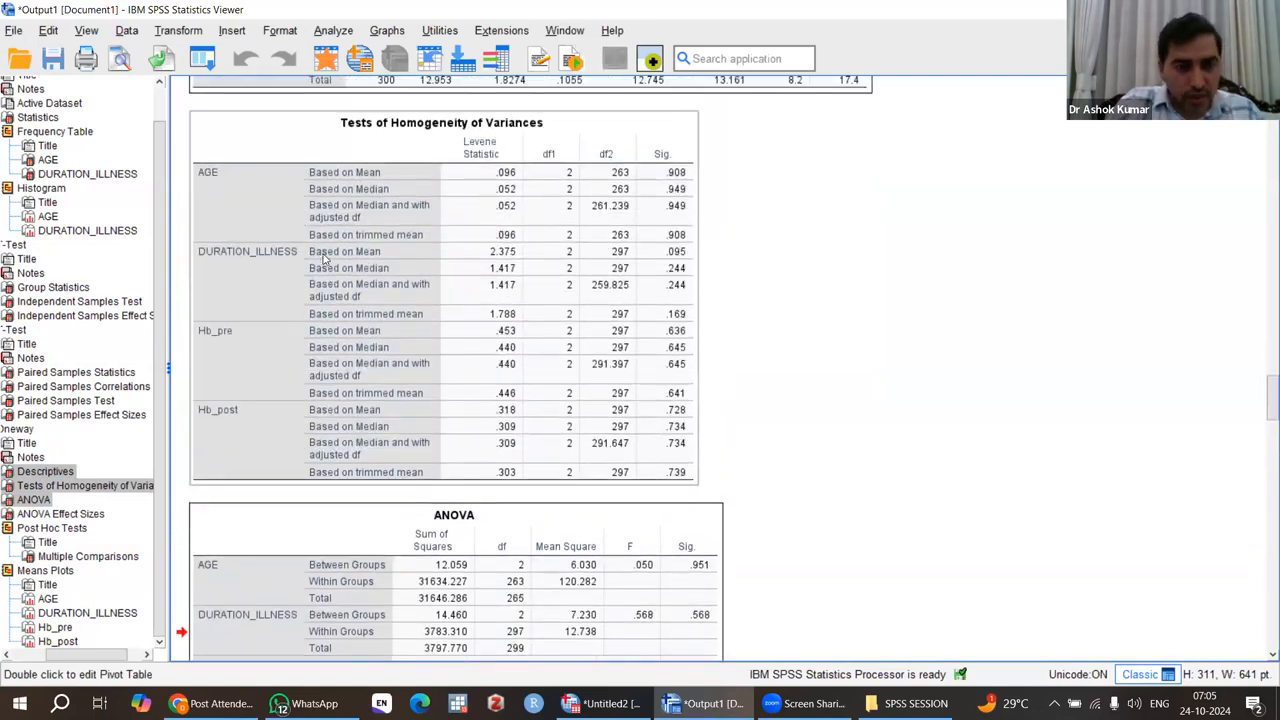
scroll(293, 173, "up", 7)
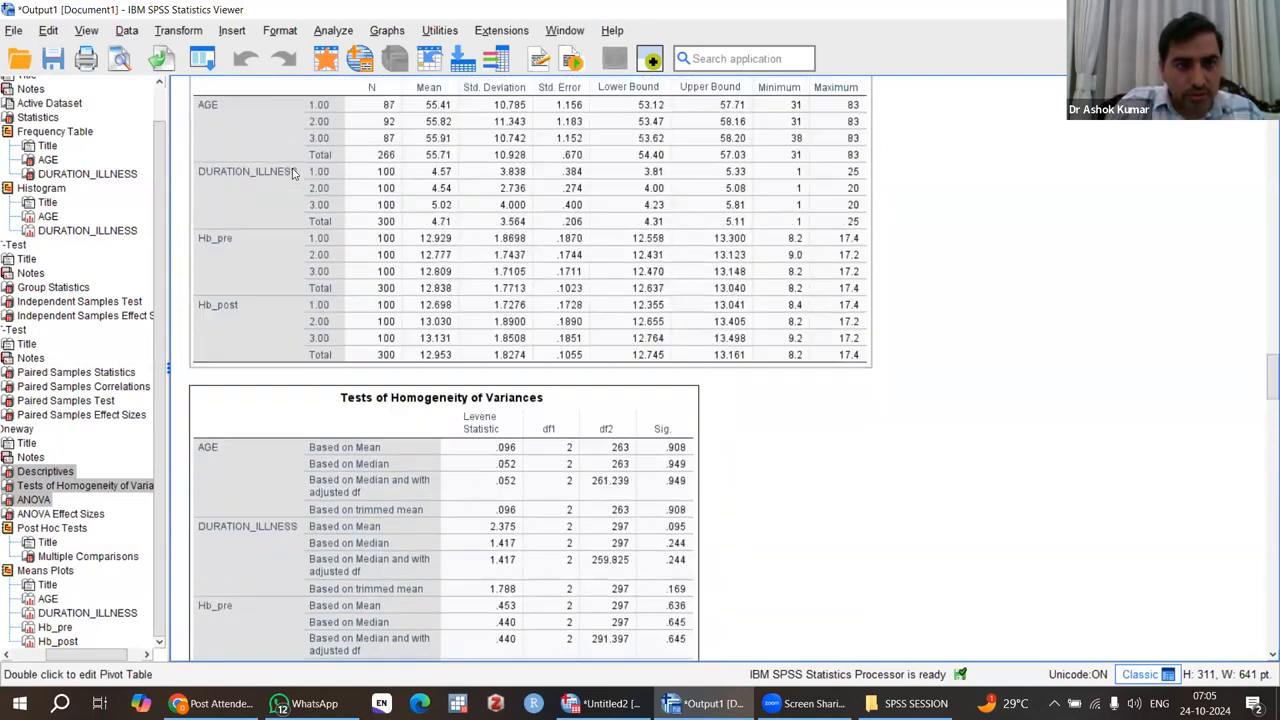
left_click(352, 283)
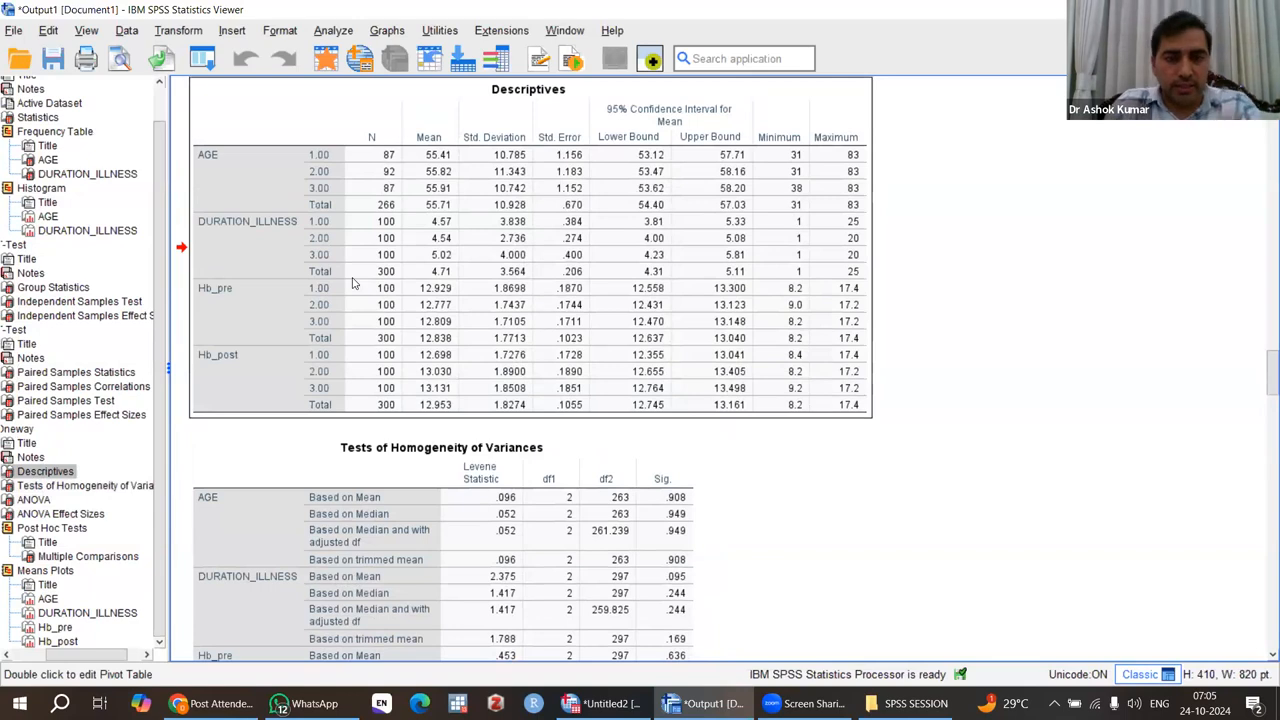
scroll(352, 283, "up", 3)
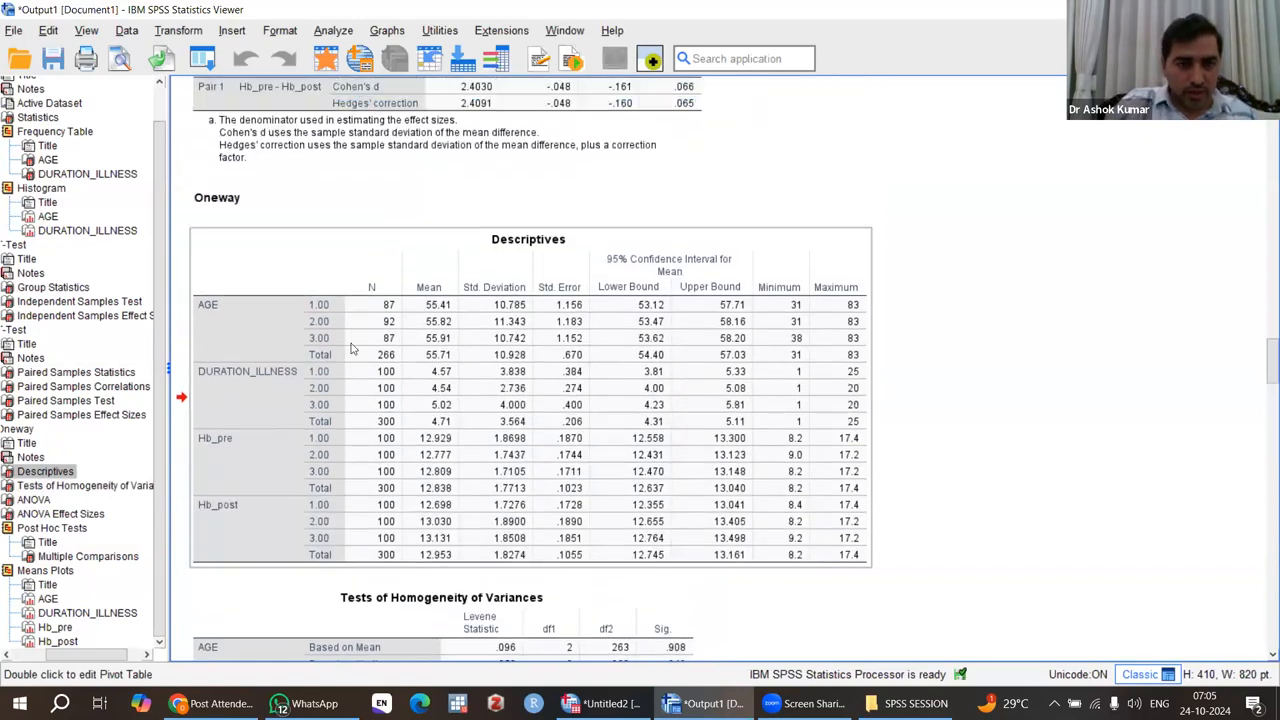
left_click(161, 61)
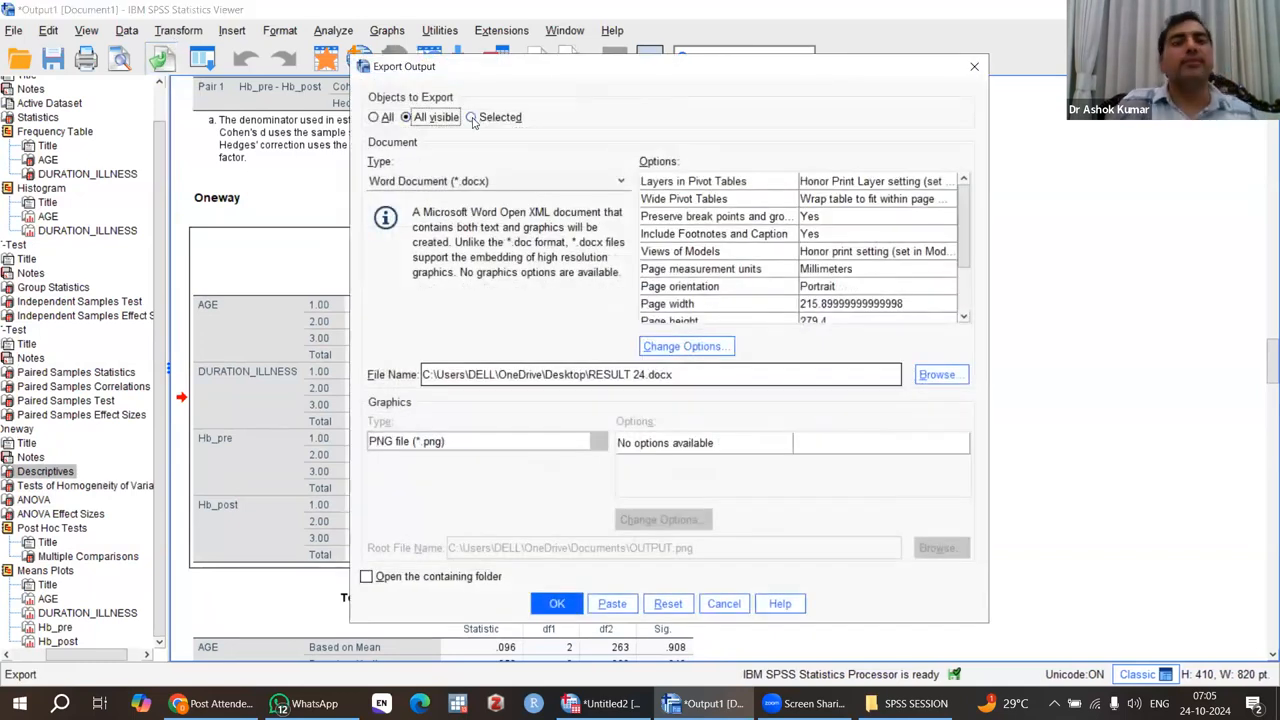
left_click(471, 118)
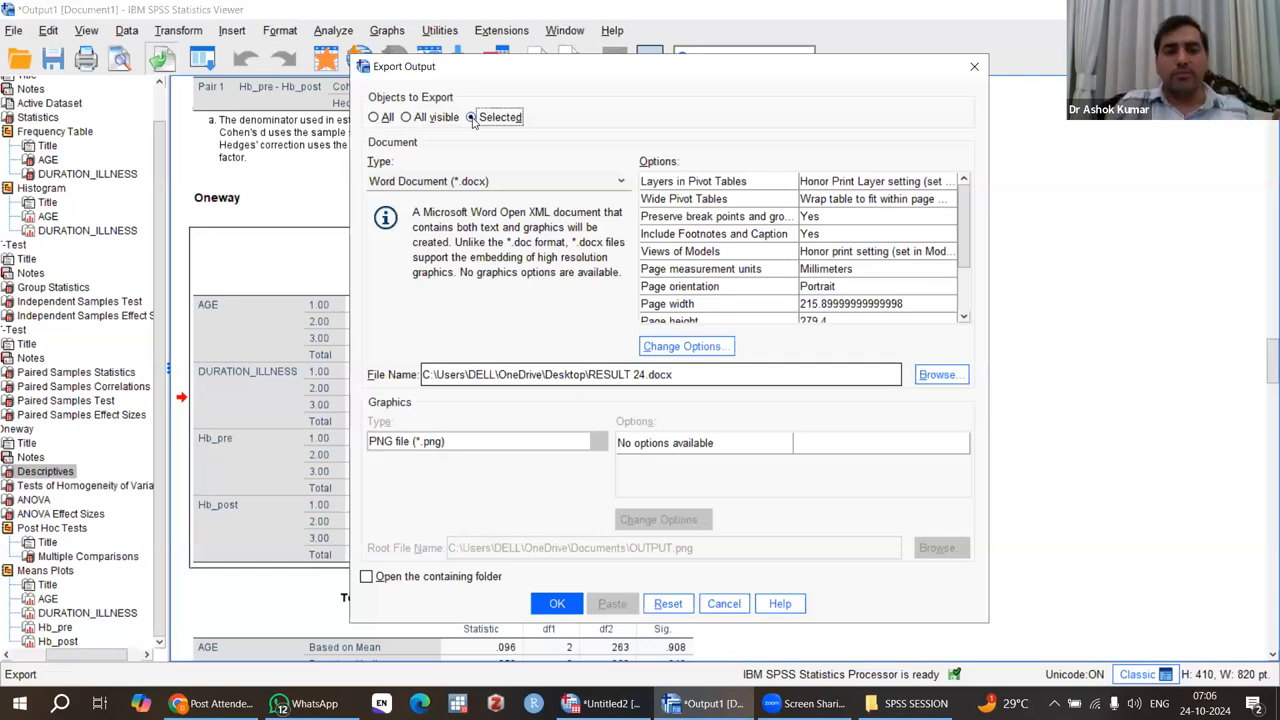
left_click(405, 118)
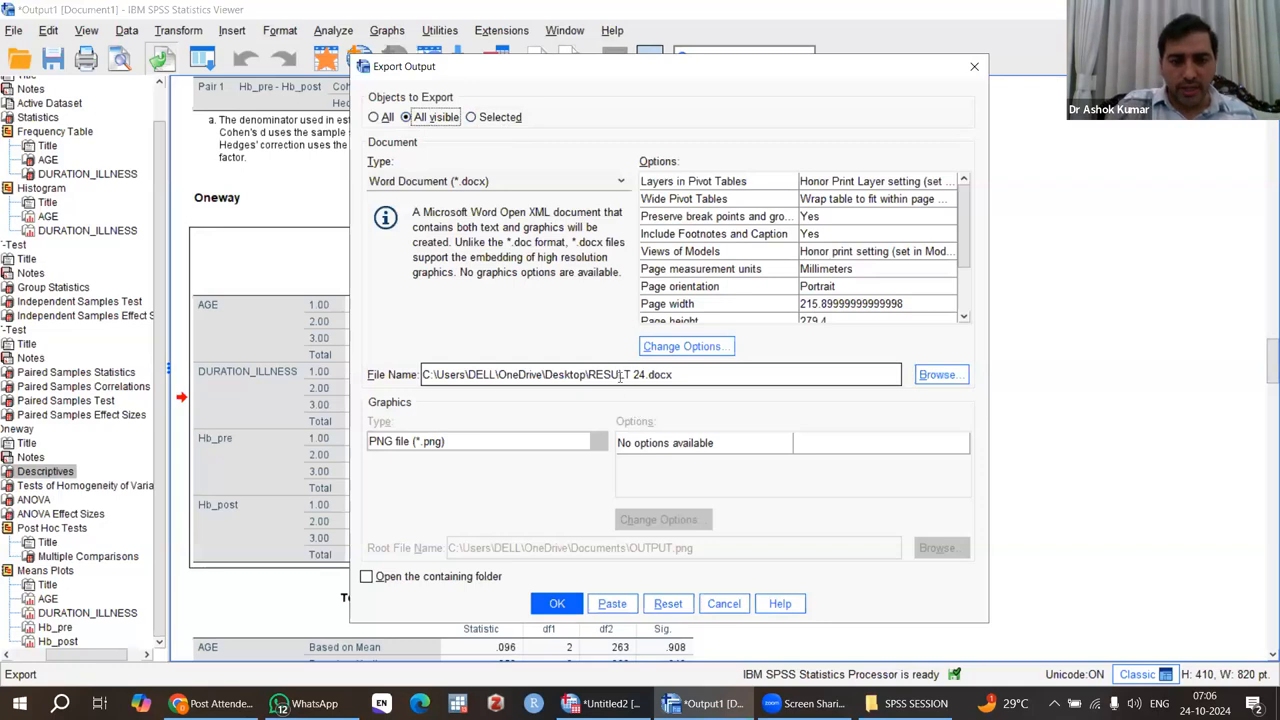
left_click(558, 604)
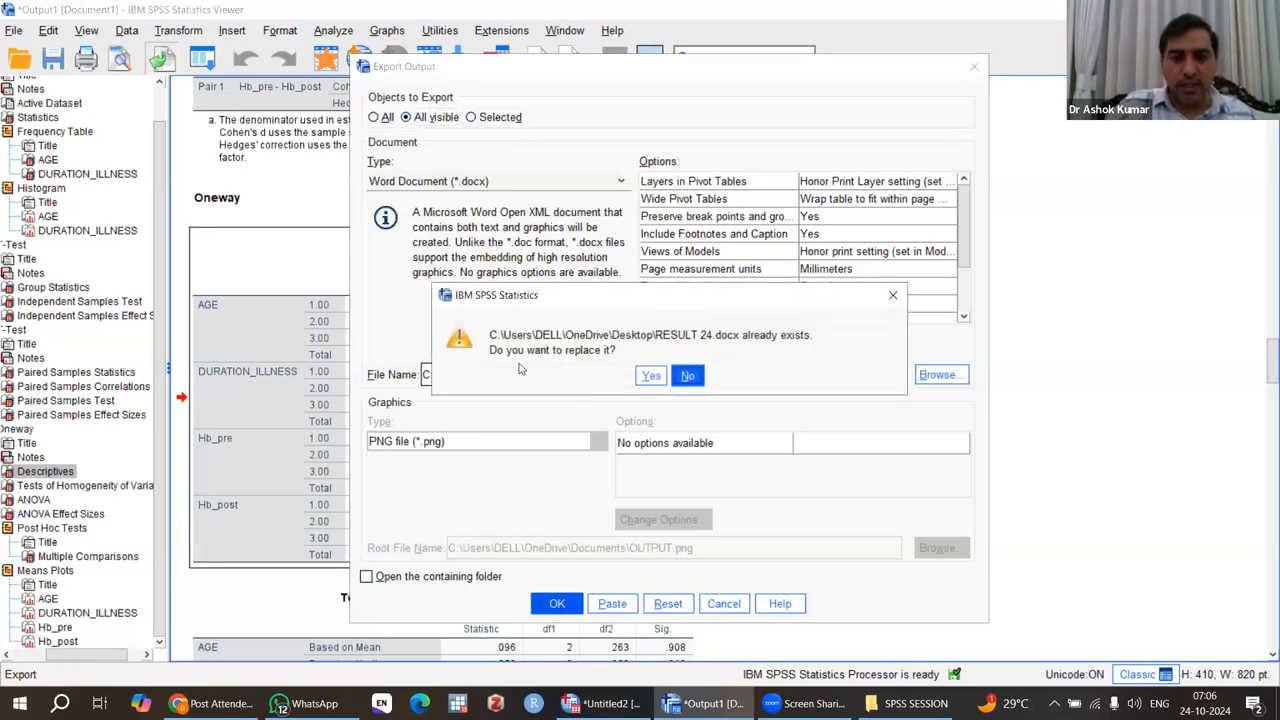
left_click(687, 376)
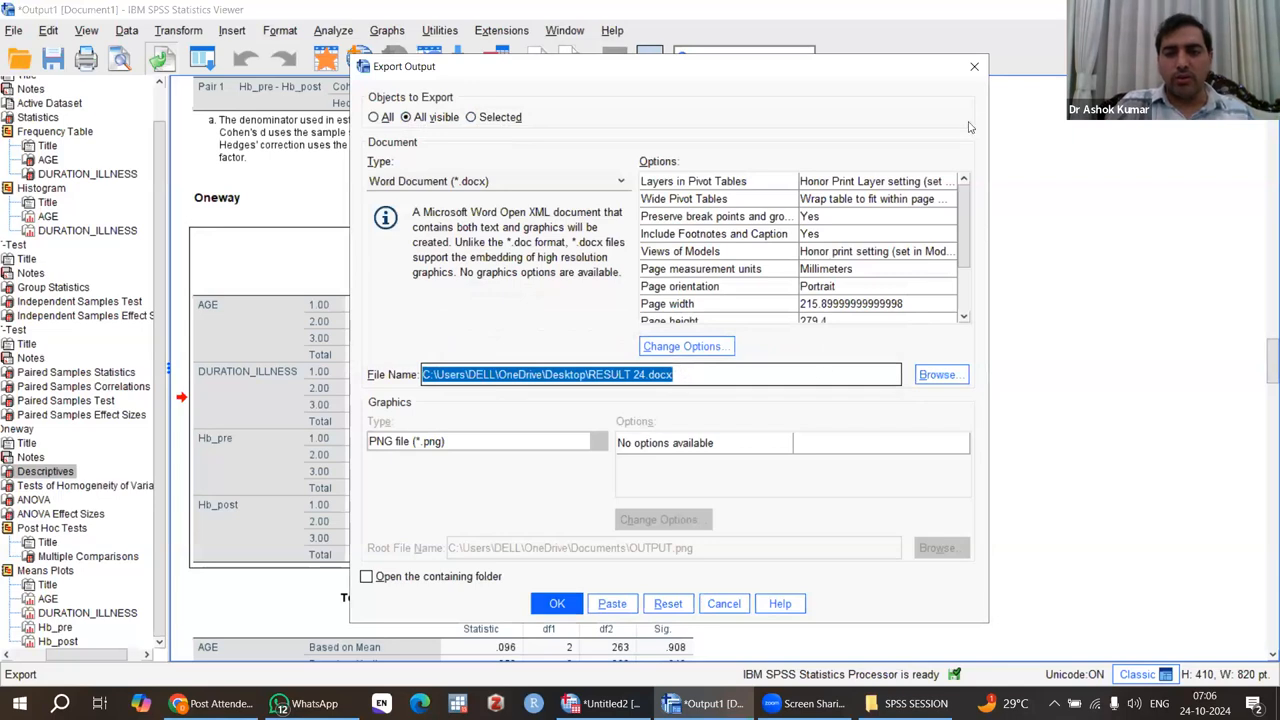
left_click(974, 66)
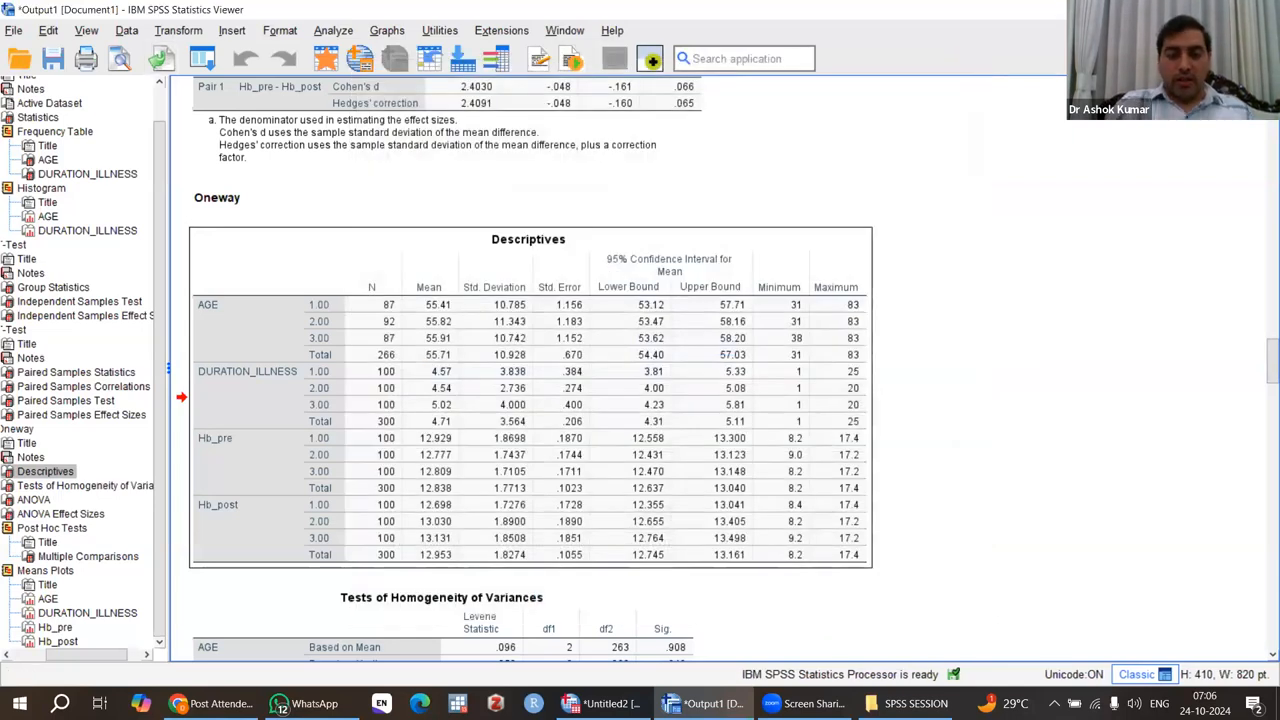
Save the dataset in the Data Editor as an SPSS Statistics file named SHEET 24 in the SPSS SESSION folder.
left_click(635, 697)
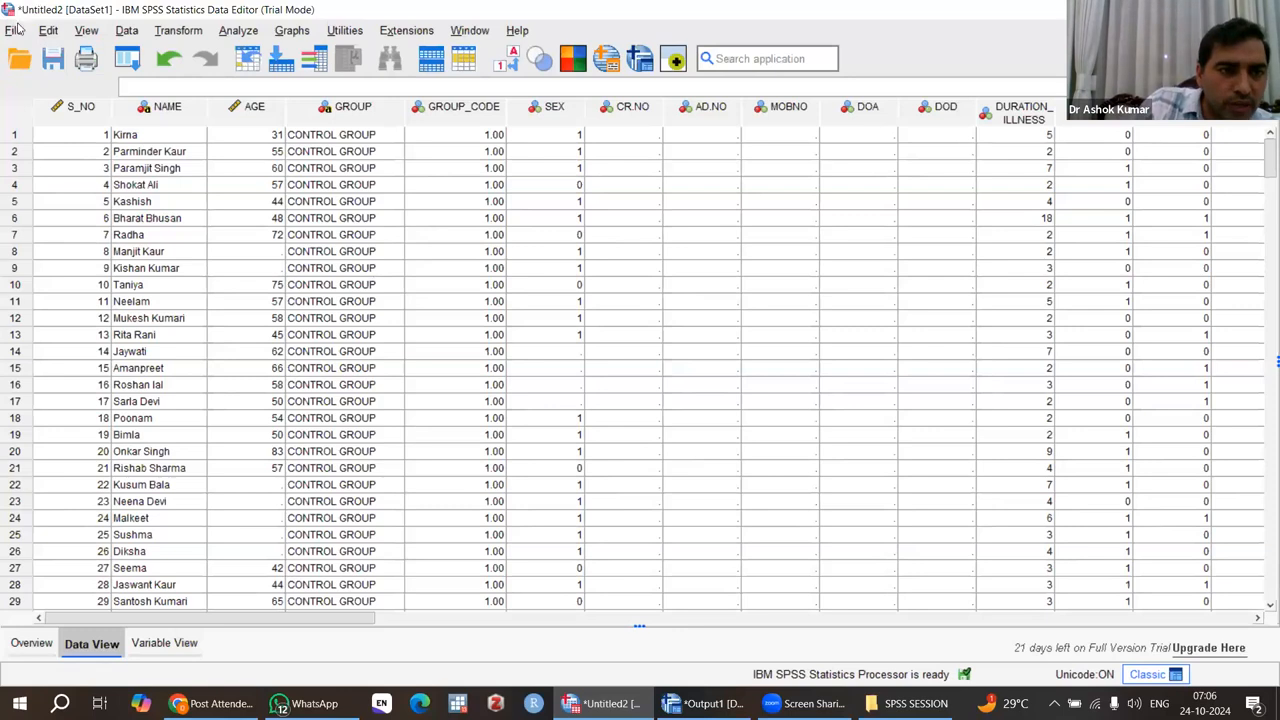
left_click(53, 60)
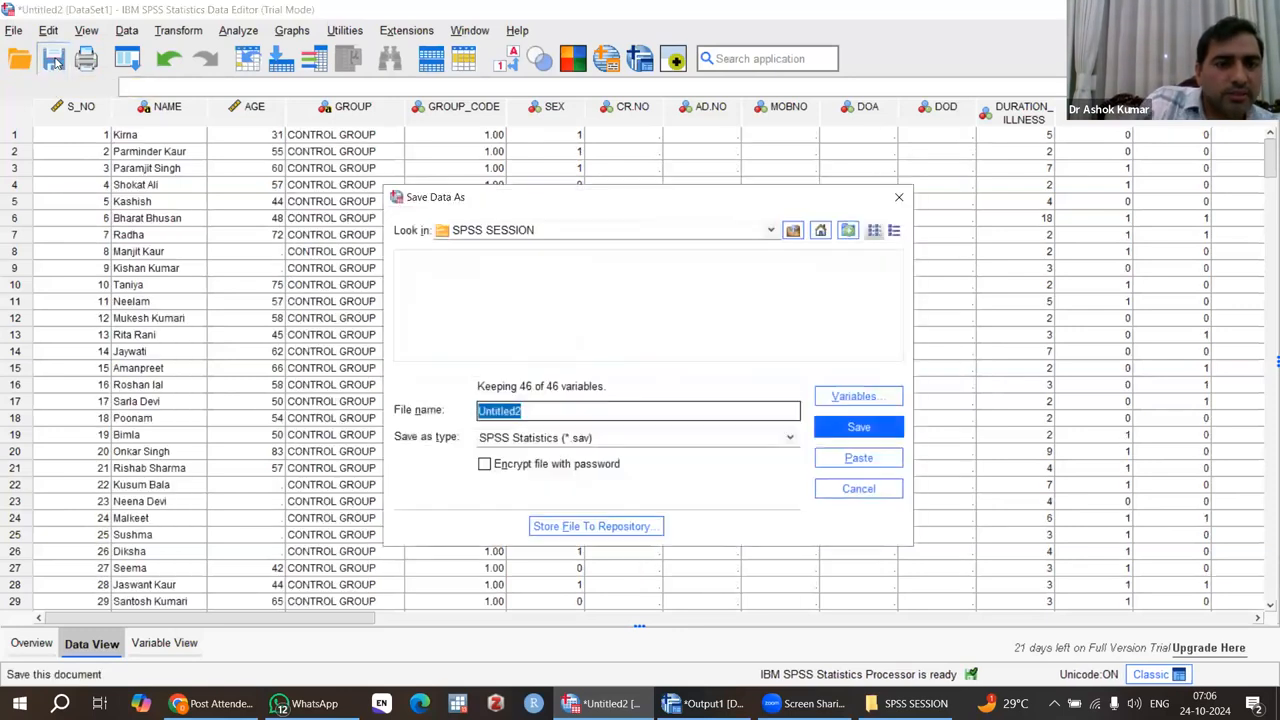
left_click(542, 408)
key("BackSpace")
key("BackSpace")
key("BackSpace")
key("BackSpace")
key("BackSpace")
key("BackSpace")
key("BackSpace")
key("BackSpace")
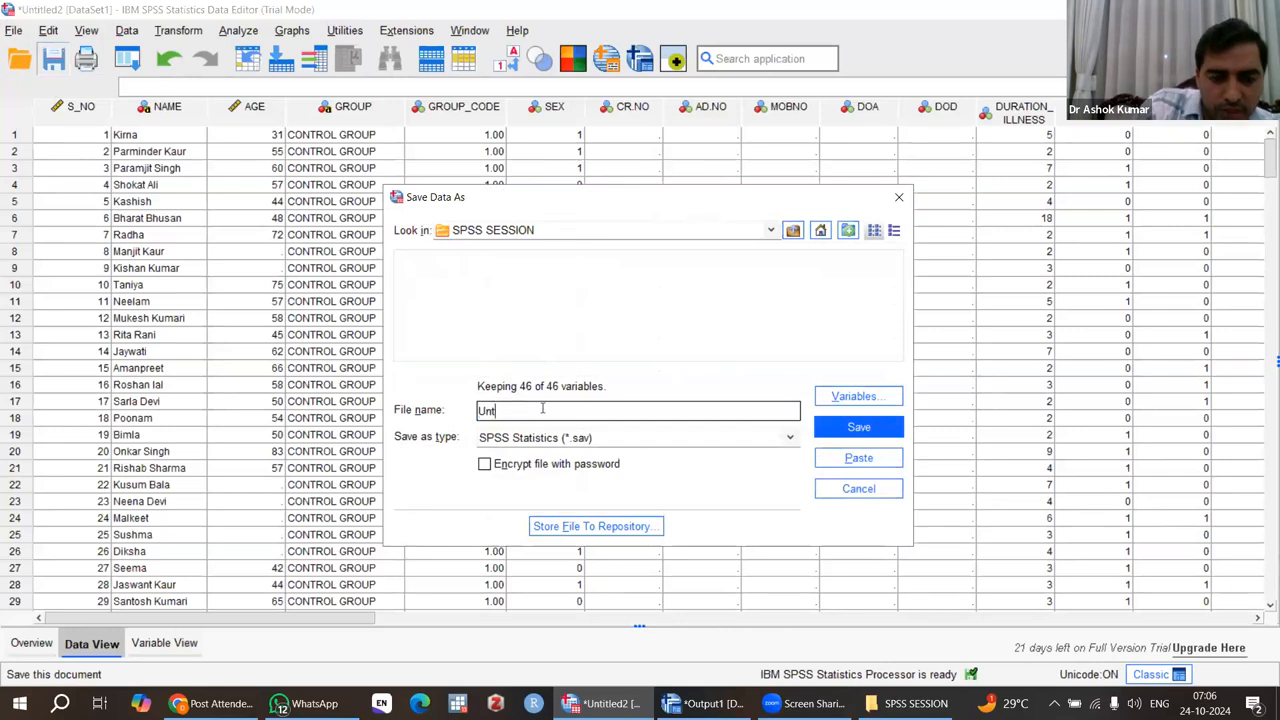
type("SHEET 24")
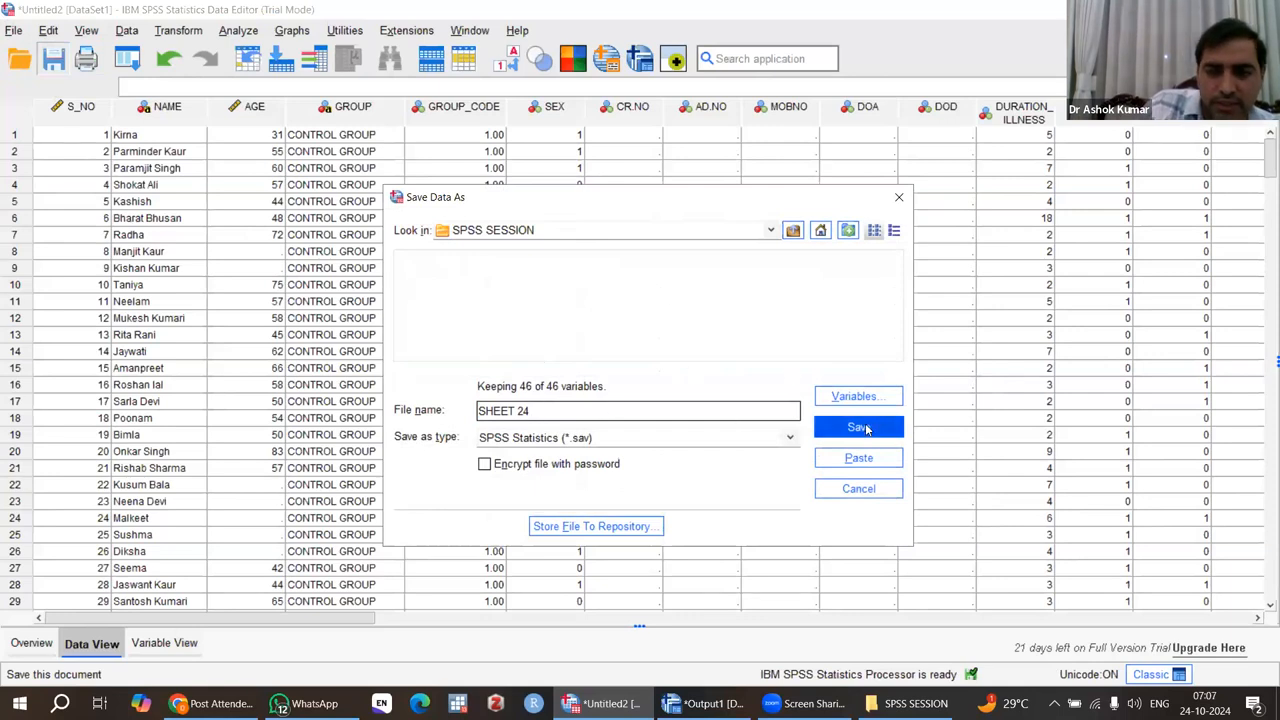
left_click(862, 427)
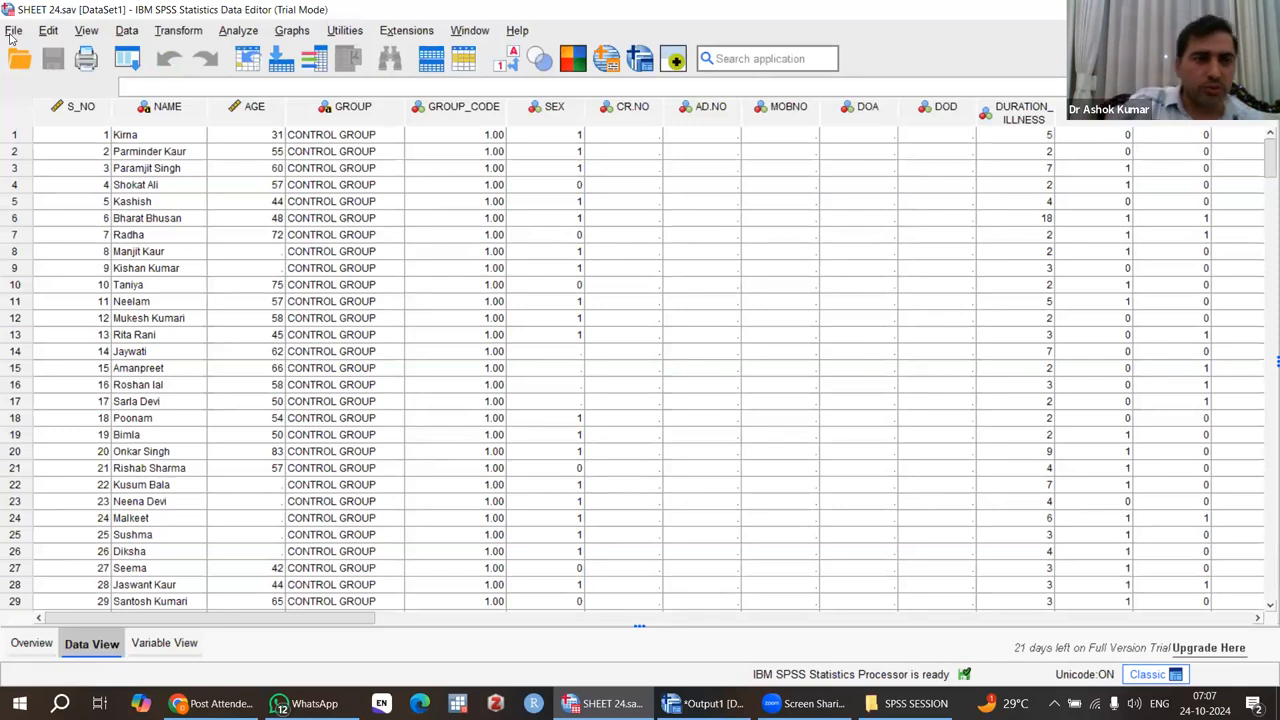
Save a copy of the dataset as SHEET 24.xlsx in Excel 2007 and Higher format, writing defined value labels instead of data values.
left_click(13, 31)
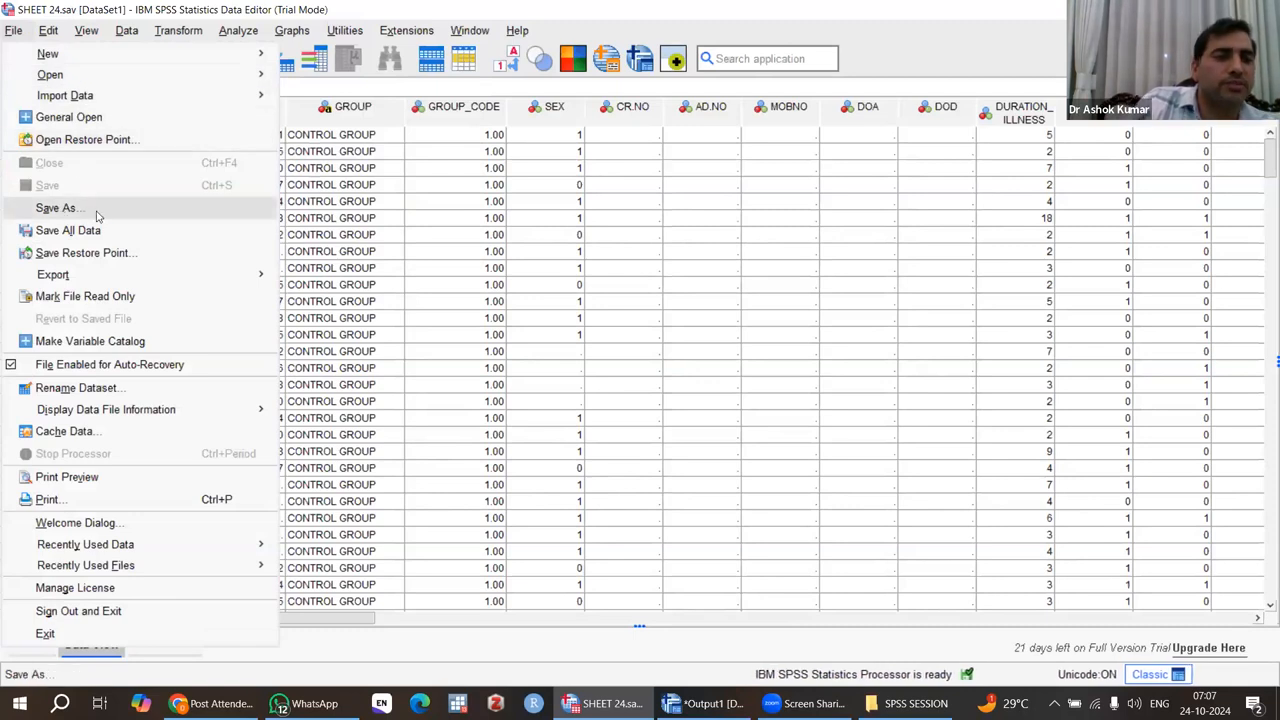
left_click(440, 285)
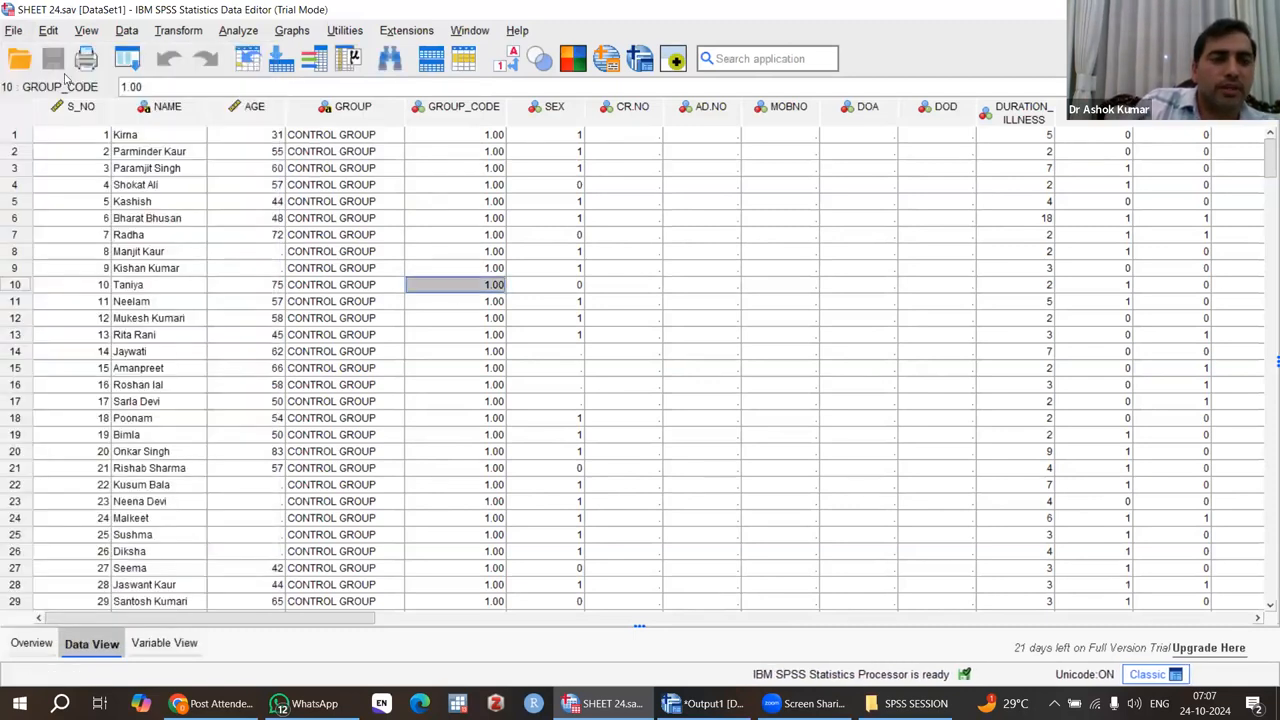
left_click(14, 30)
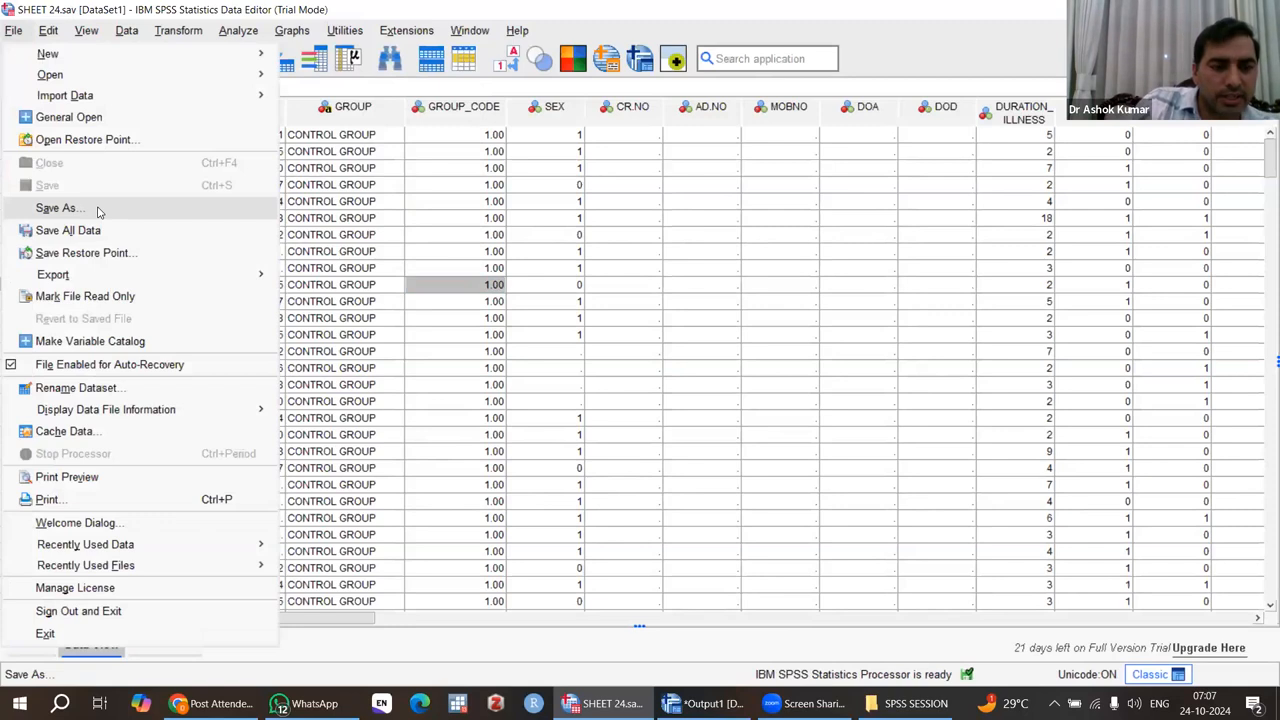
left_click(98, 209)
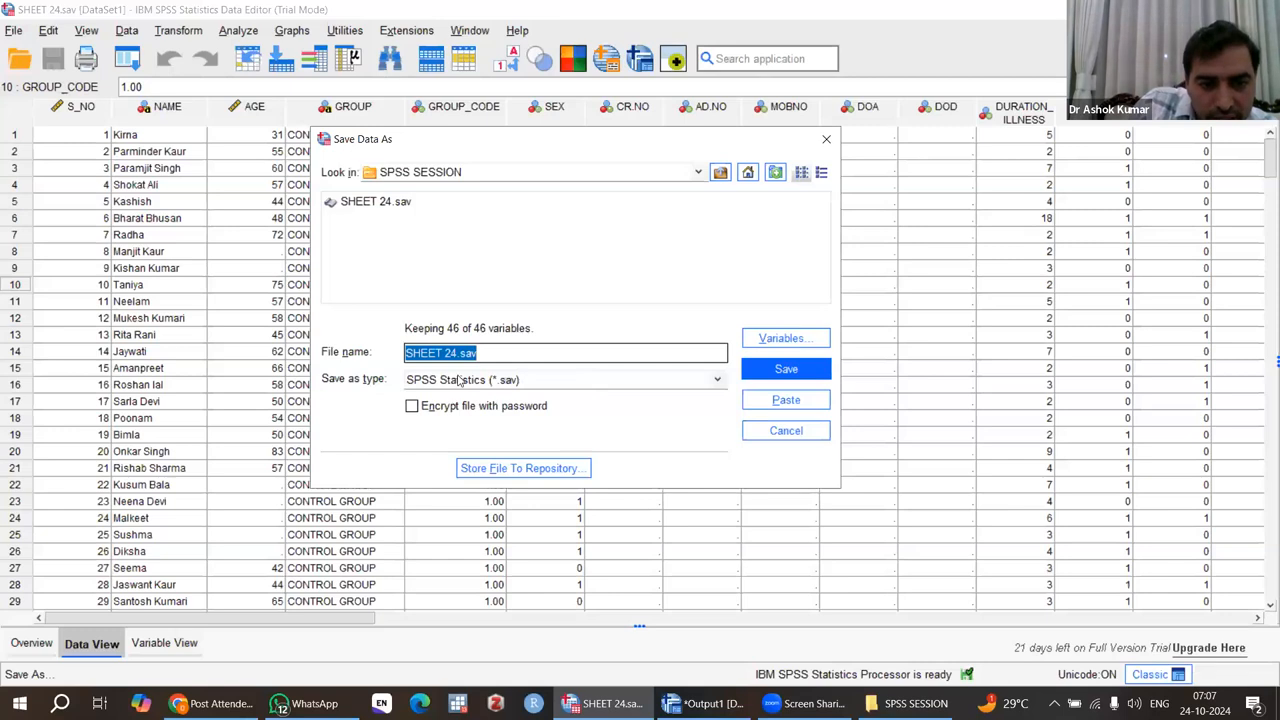
left_click(717, 381)
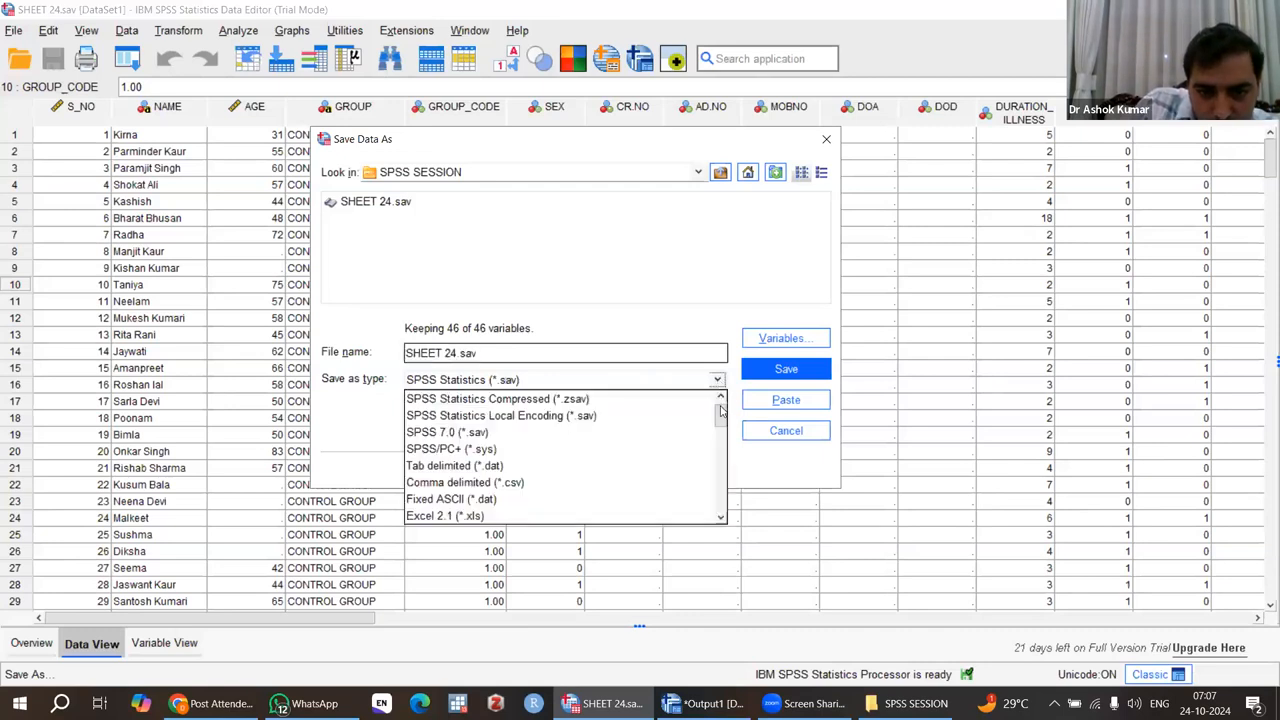
scroll(722, 420, "down", 3)
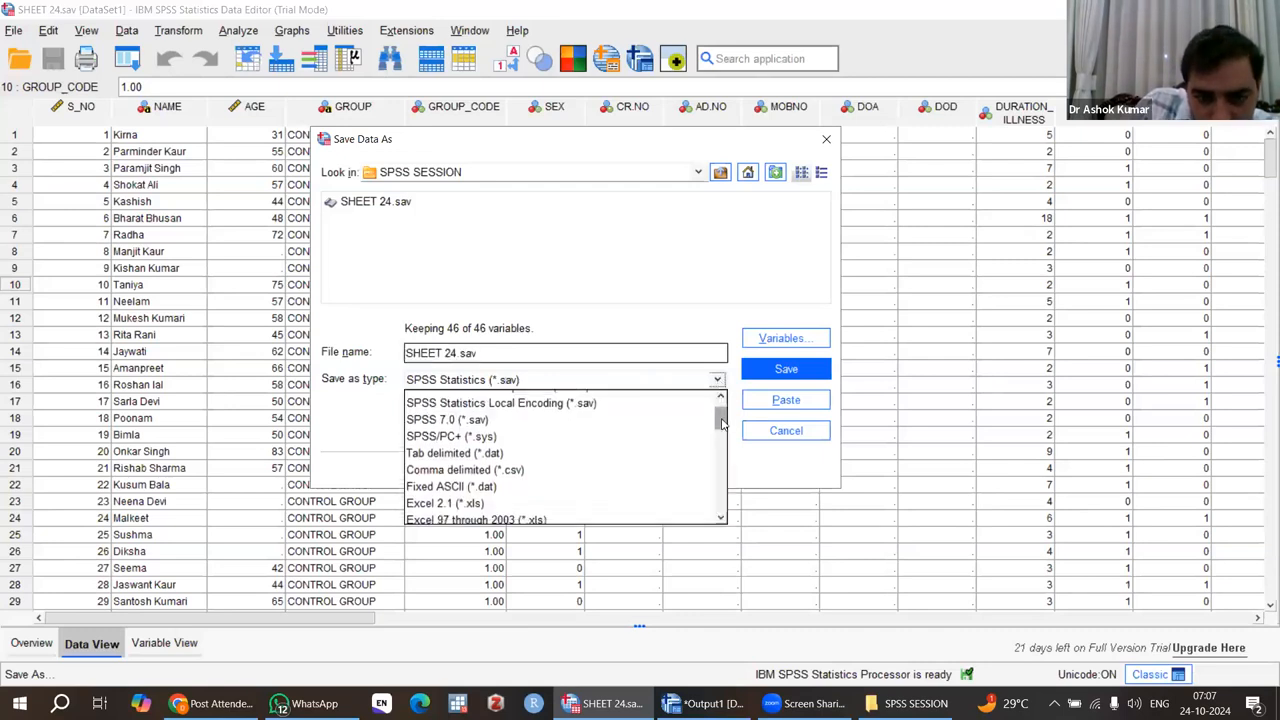
left_click_drag(722, 418, 723, 437)
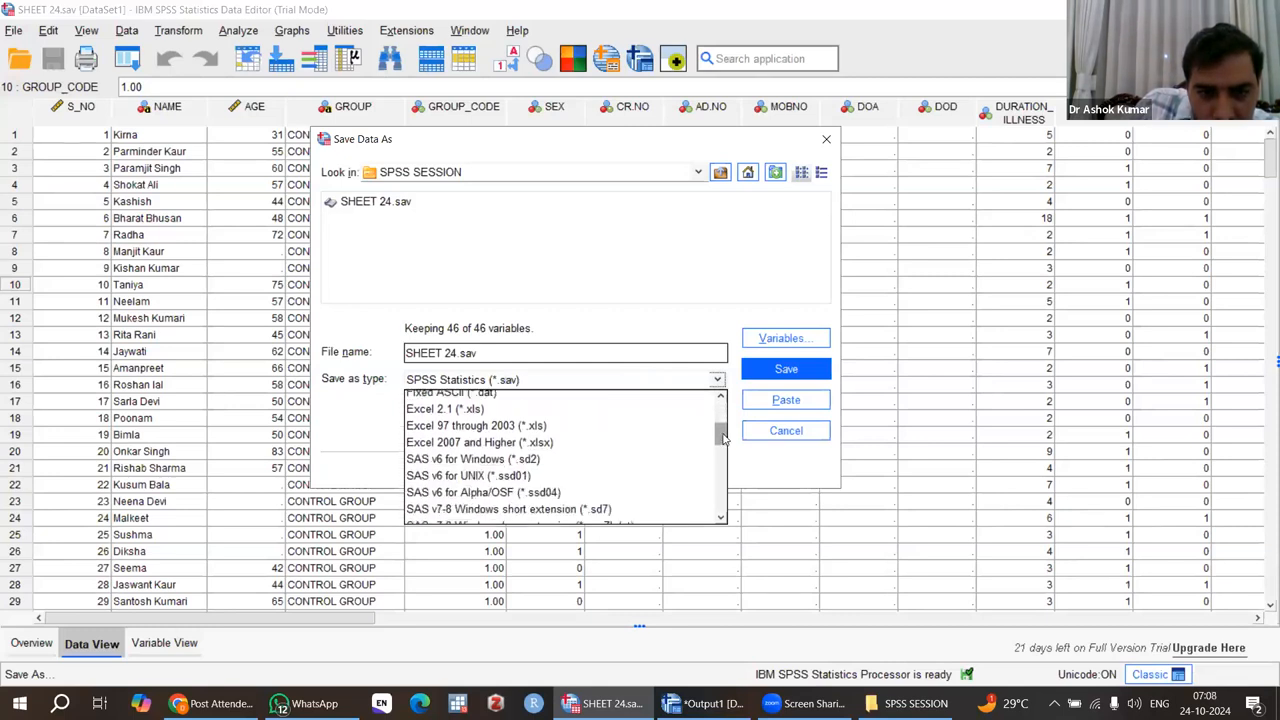
left_click(497, 445)
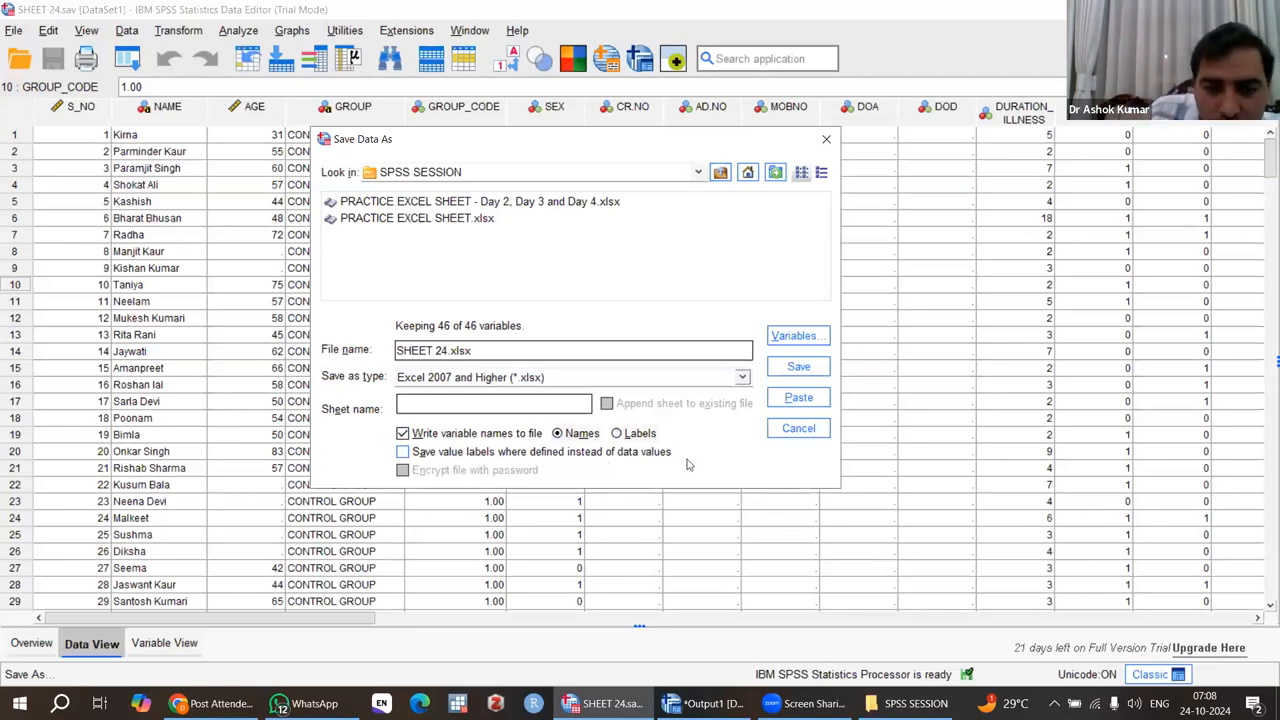
left_click(403, 452)
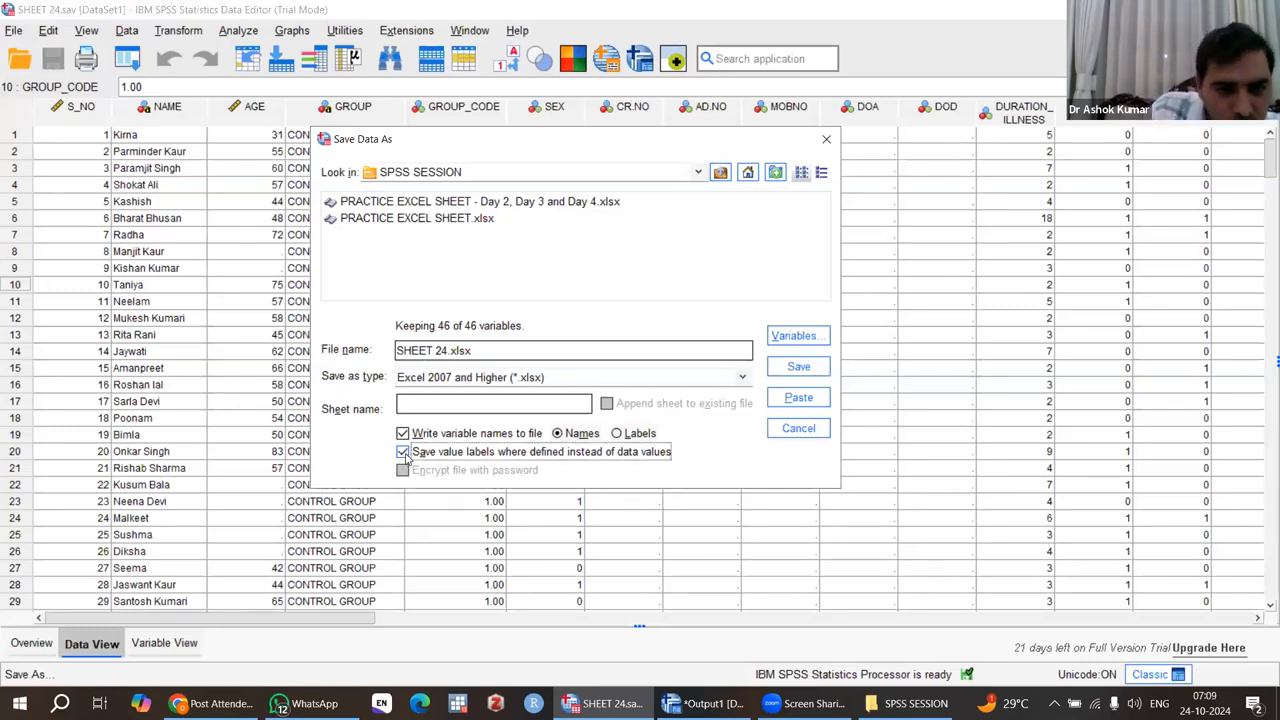
left_click(797, 367)
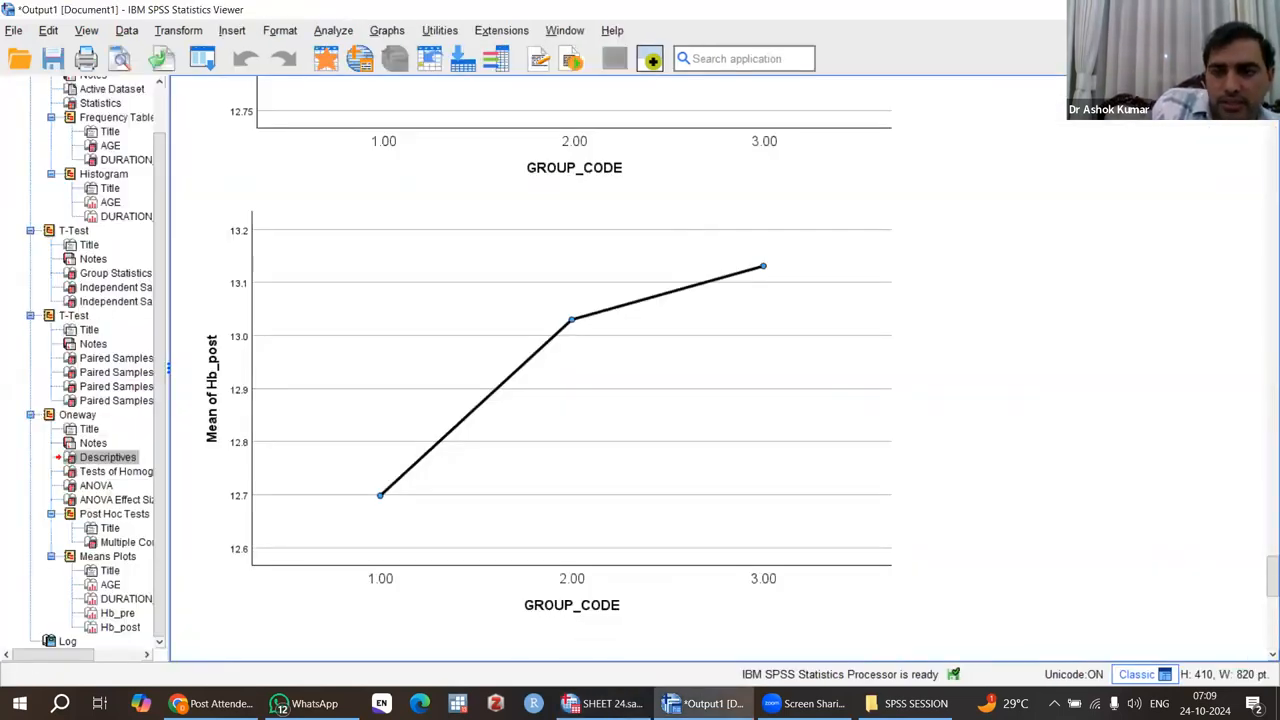
Switch to the SPSS SESSION folder in File Explorer, maximize its window and open the SHEET 24 Excel workbook.
left_click(1183, 9)
left_click(1183, 9)
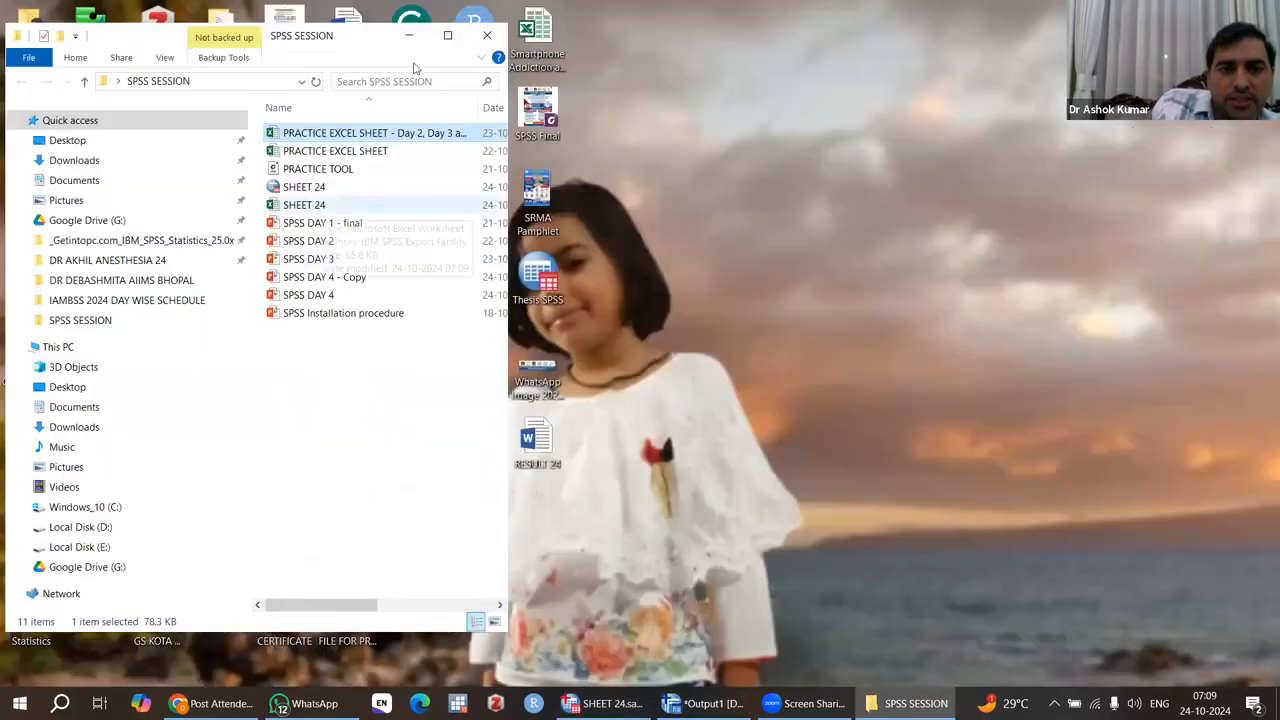
left_click(447, 35)
left_click(326, 181)
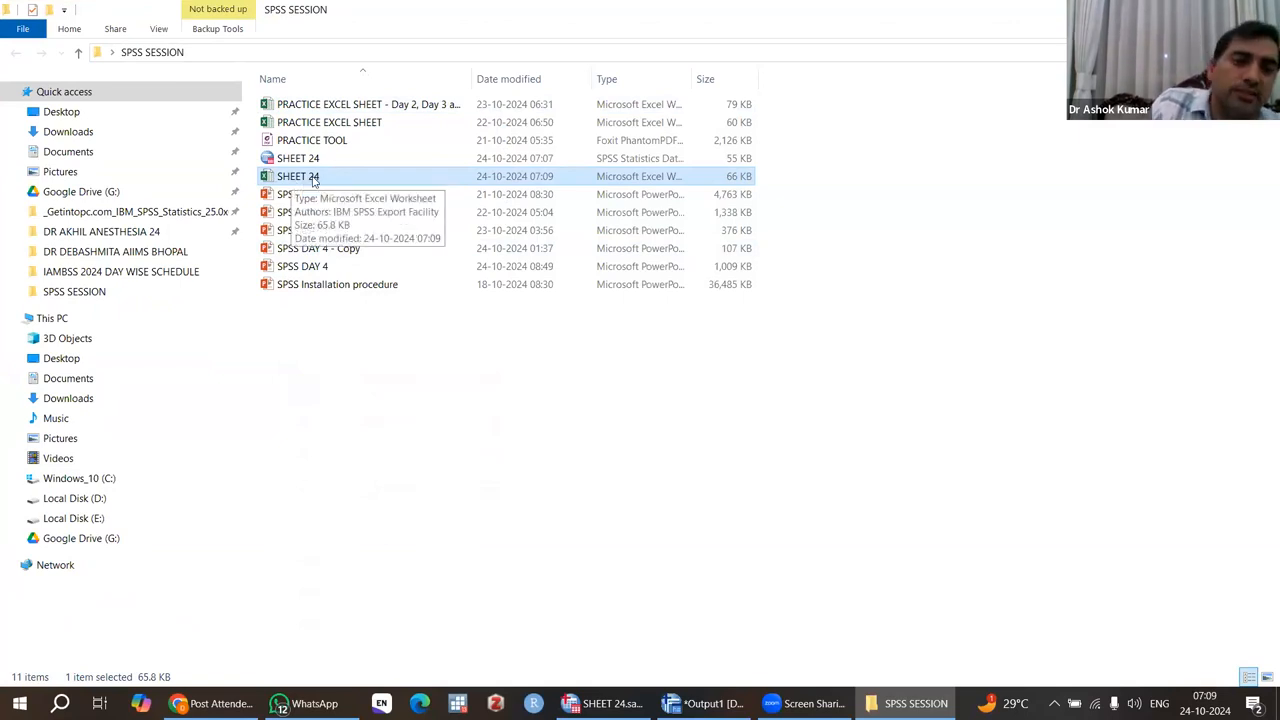
double_click(313, 178)
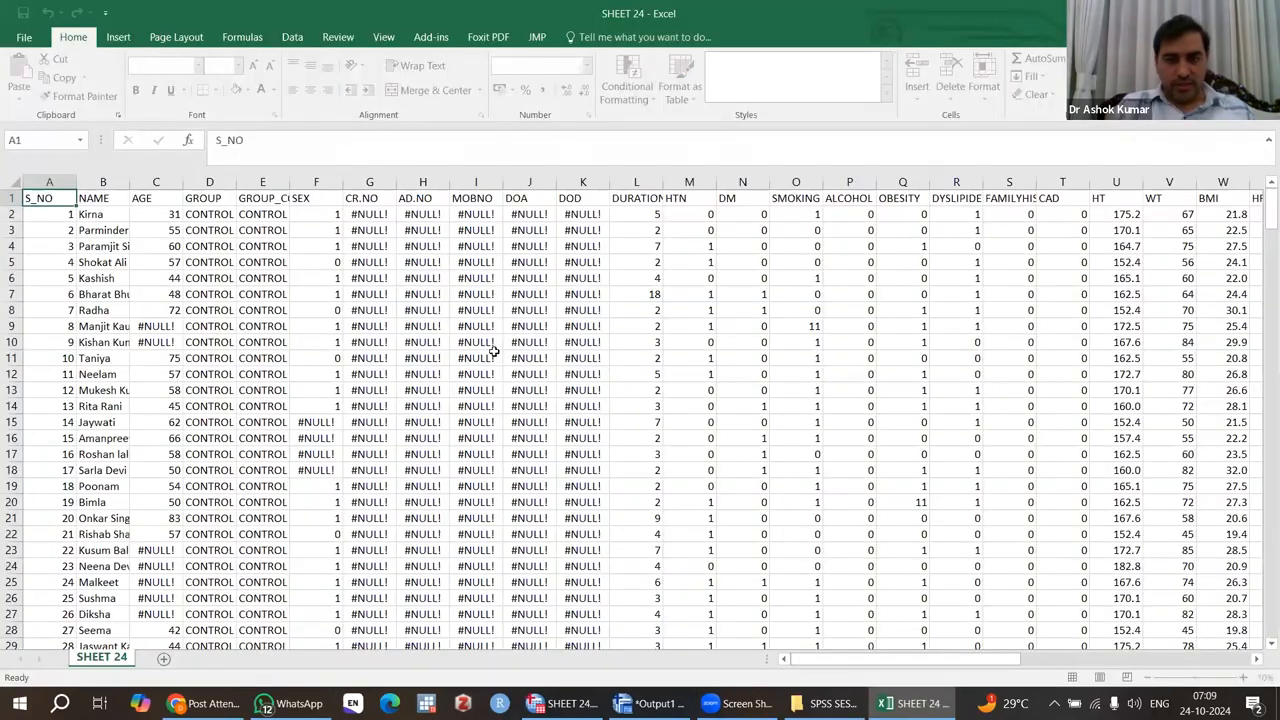
Examine the exported rows in the worksheet, checking the contents of the CR.NO and AD.NO columns.
scroll(494, 351, "down", 9)
scroll(494, 351, "up", 9)
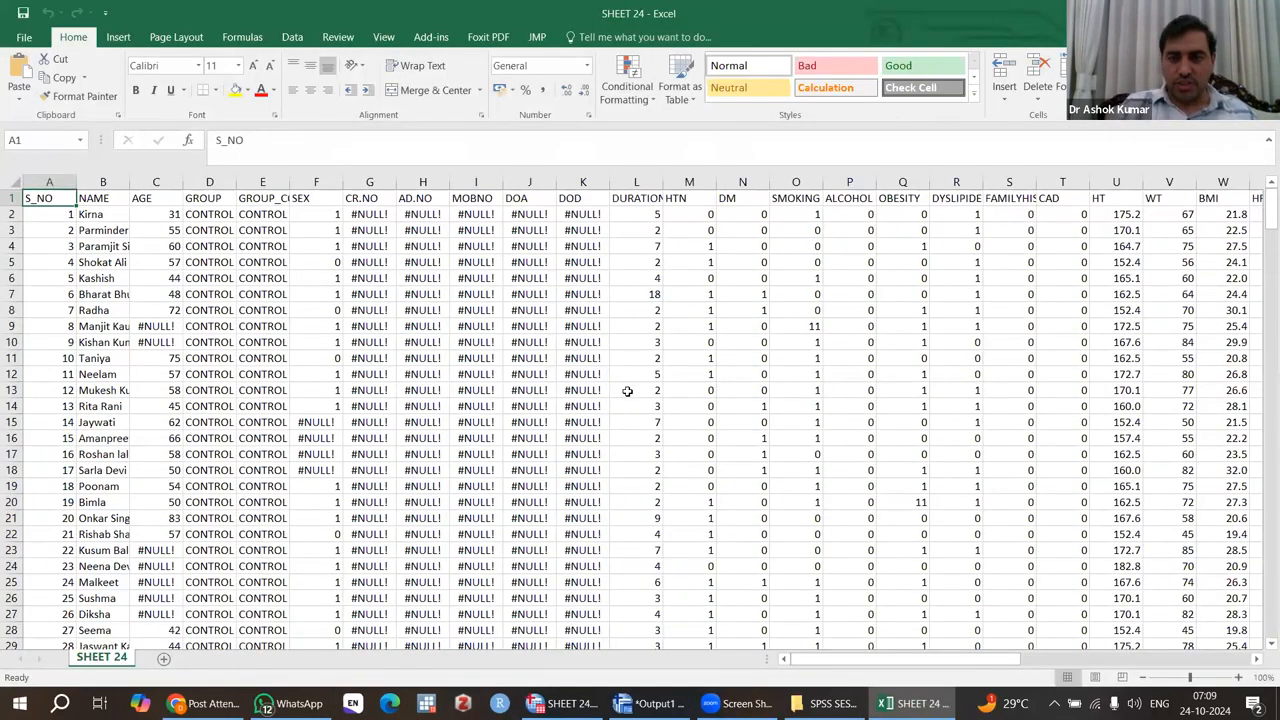
scroll(627, 391, "down", 20)
scroll(627, 391, "up", 20)
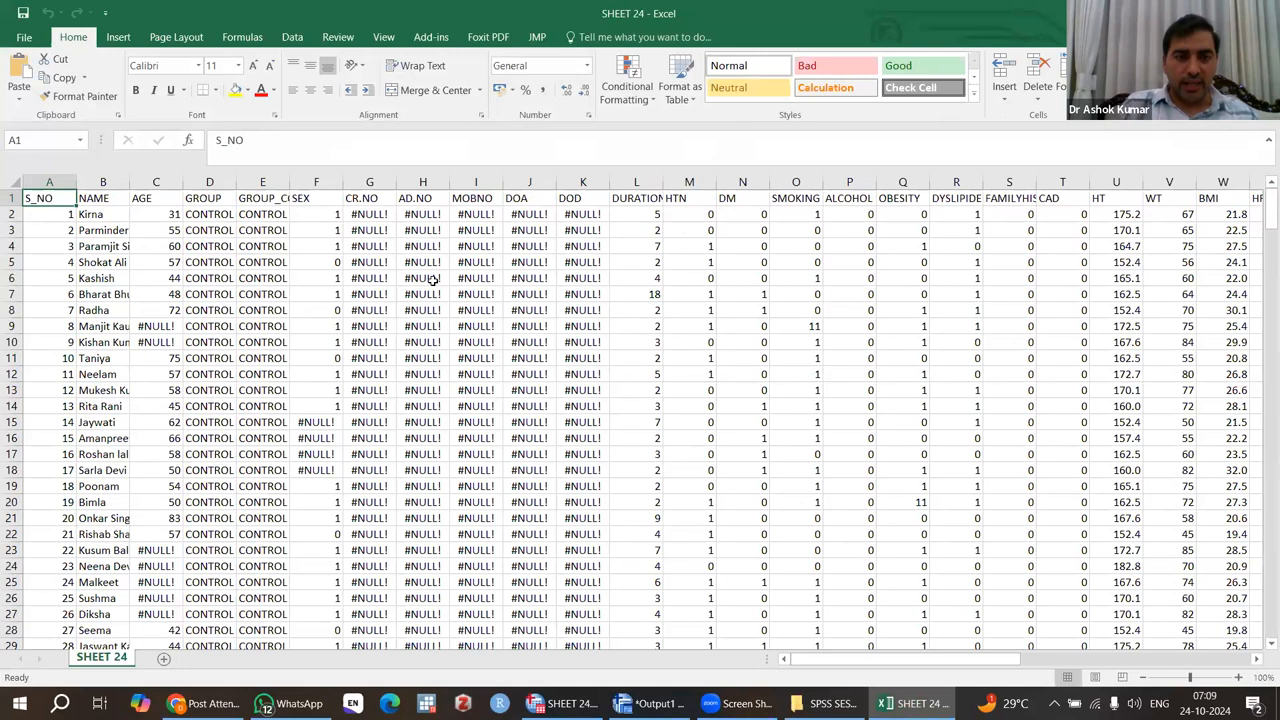
left_click(378, 214)
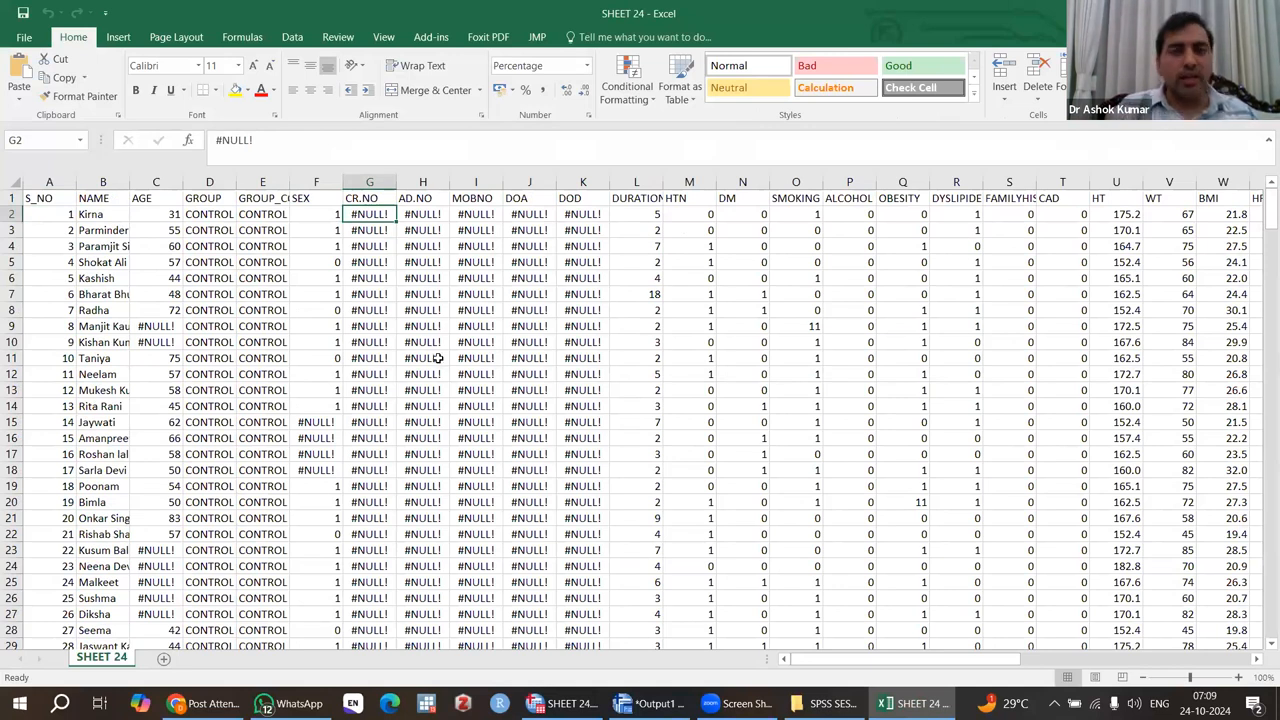
left_click(372, 183)
left_click(422, 183)
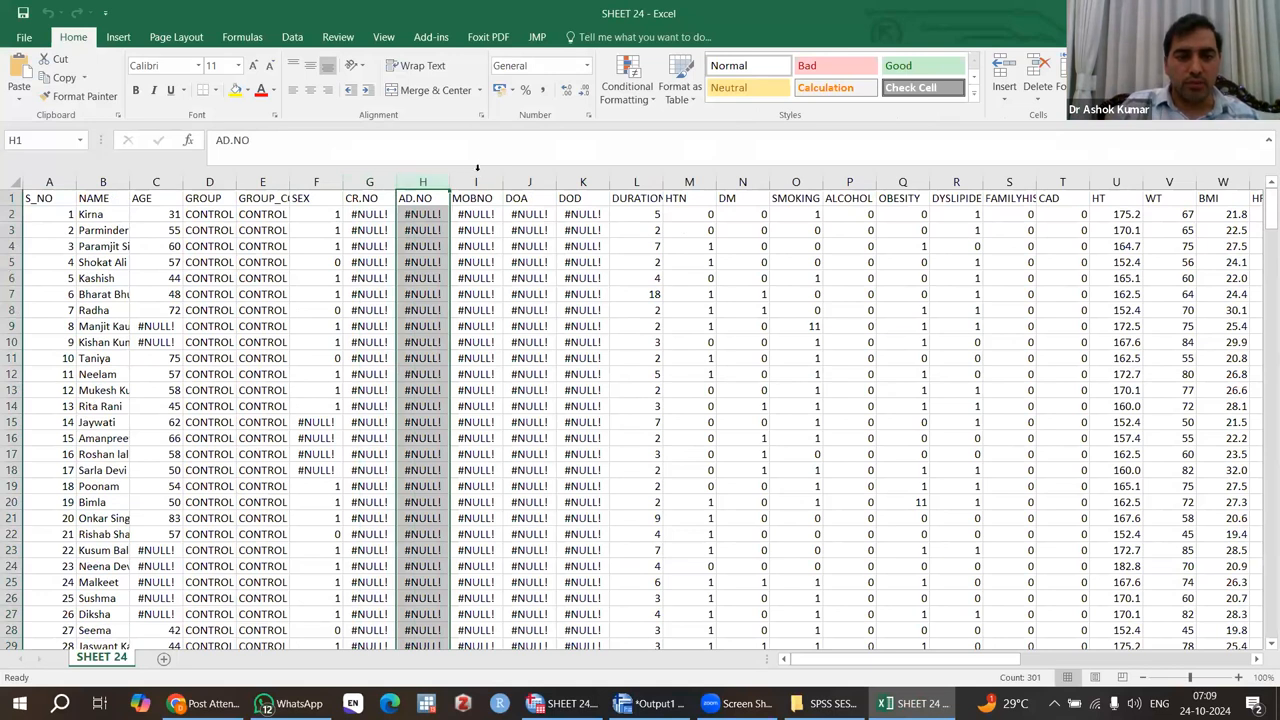
scroll(394, 516, "down", 20)
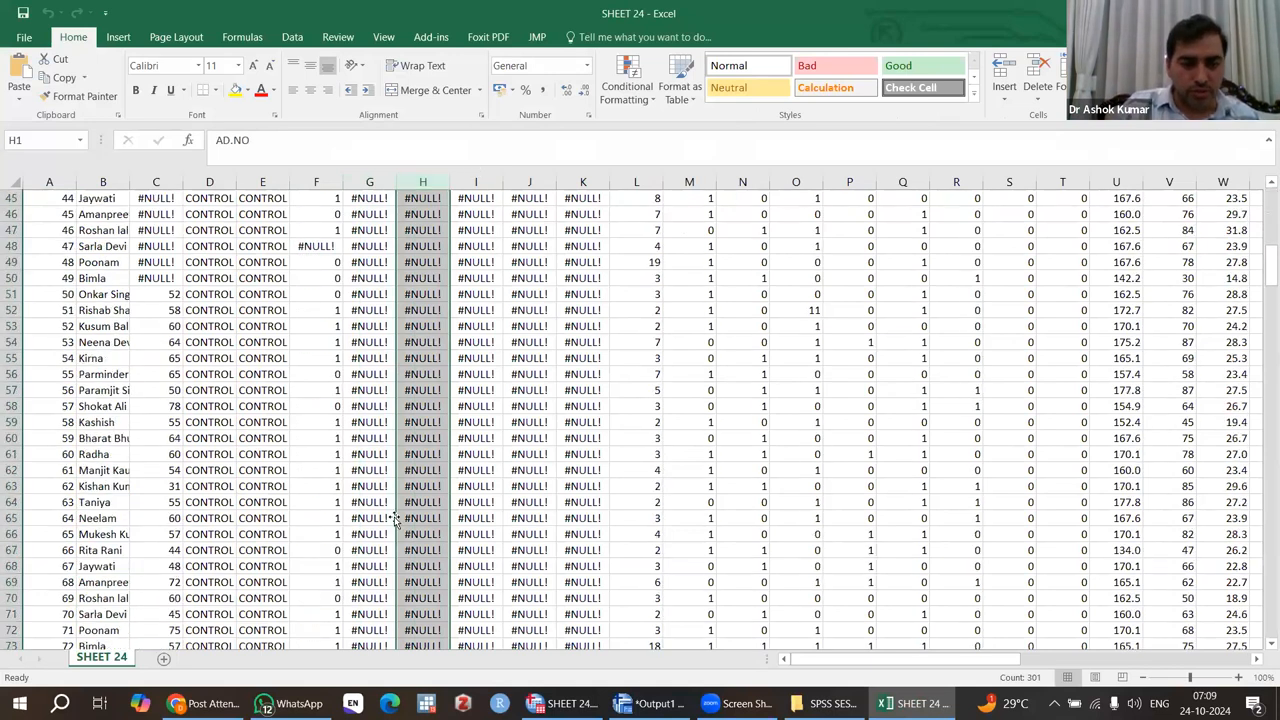
scroll(394, 516, "up", 20)
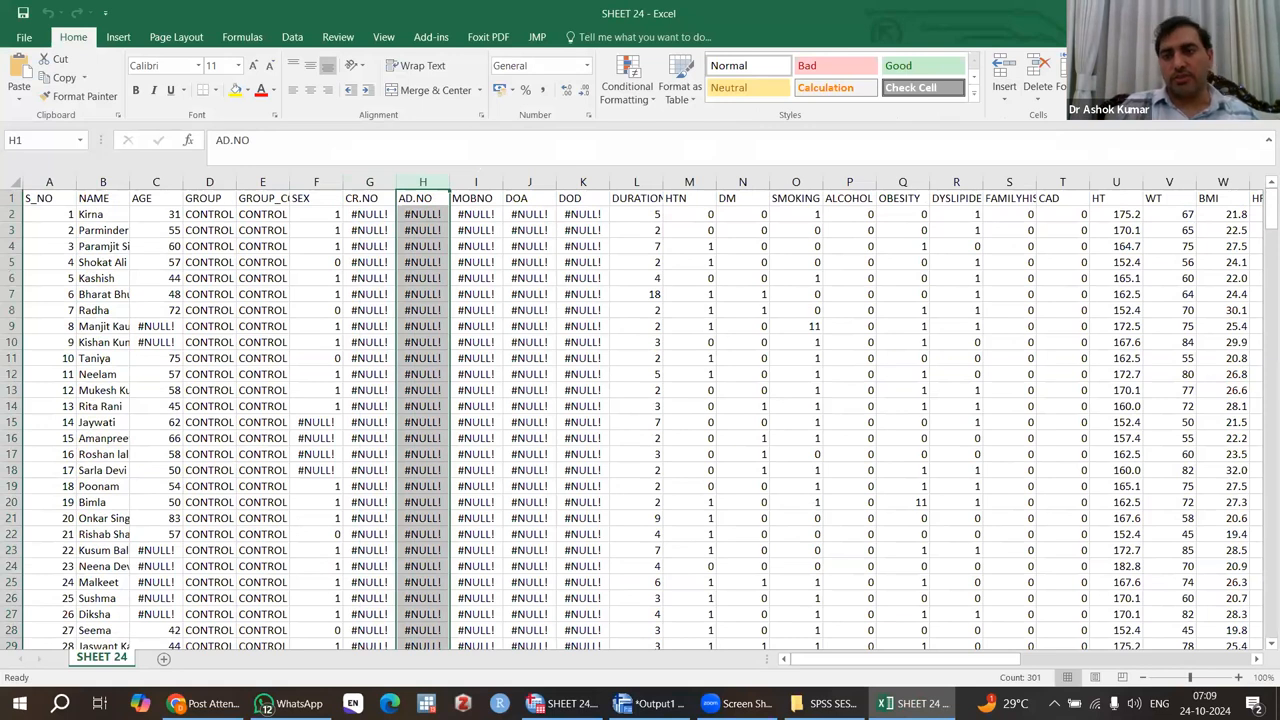
Close the SHEET 24 Excel workbook and return to the SPSS SESSION folder.
left_click(1260, 13)
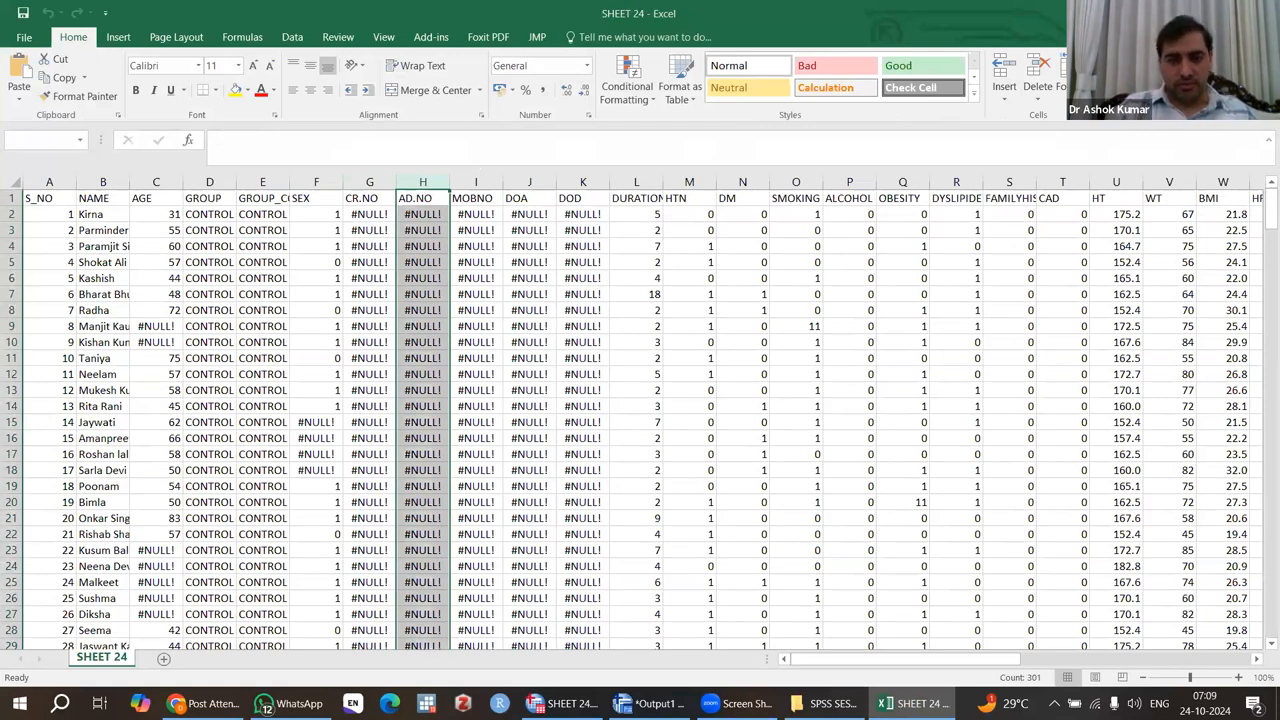
left_click(495, 391)
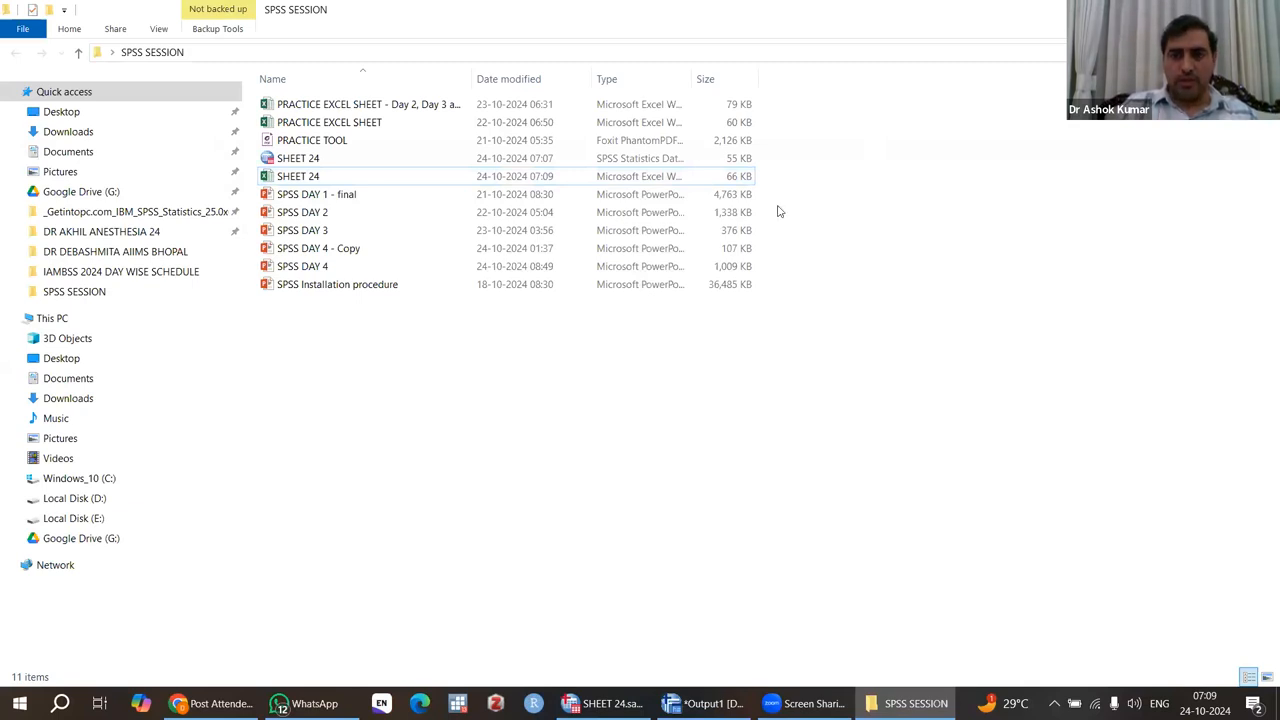
left_click(773, 39)
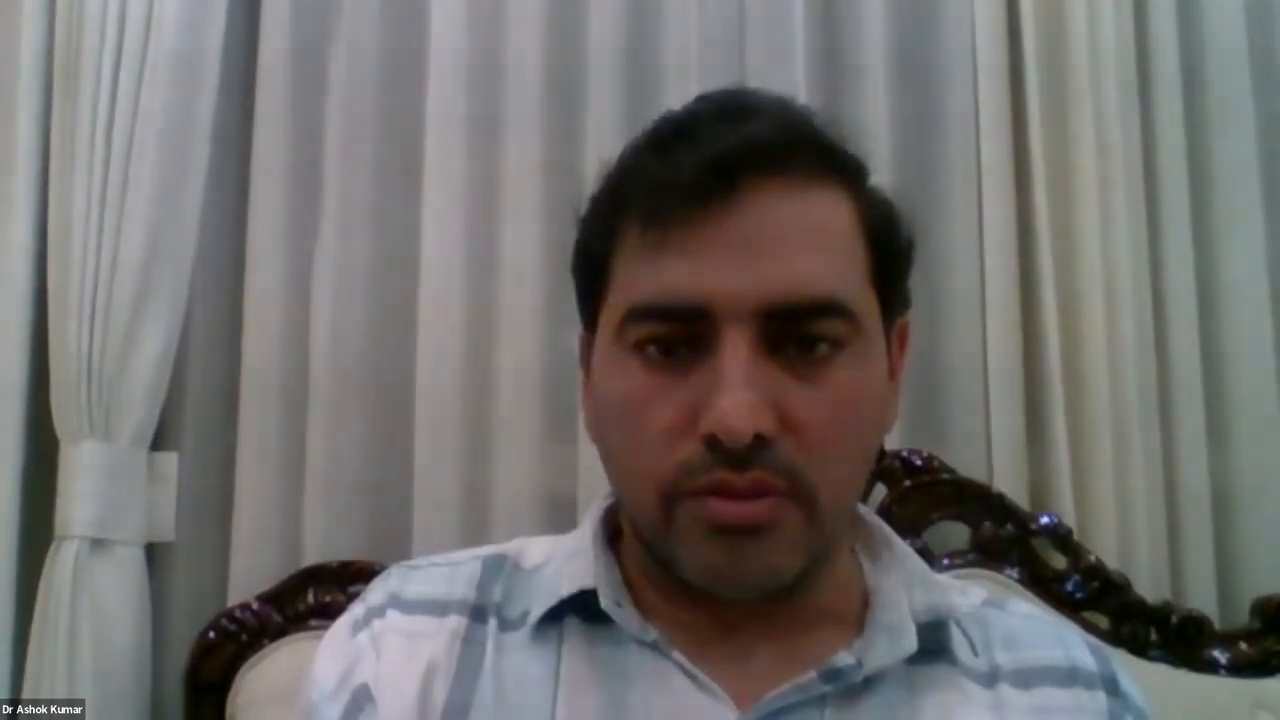